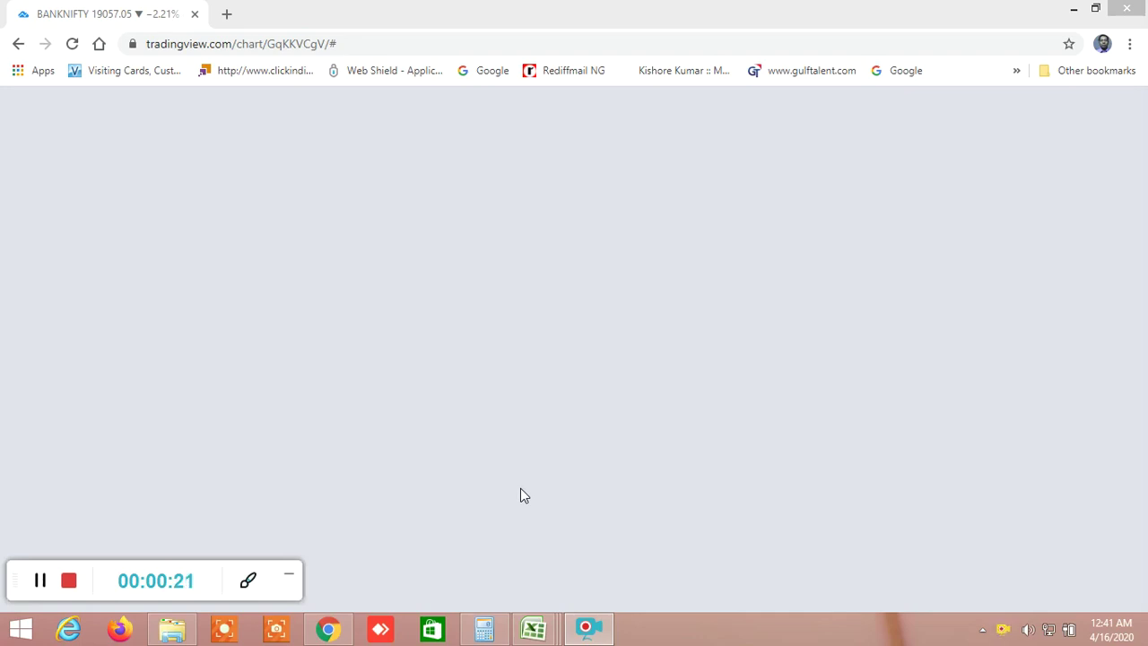
# Switch to Excel and bring up the BUY LEVEL AND SELL LEVEL CUM SCREENER workbook.
pyautogui.moveTo(536, 628)
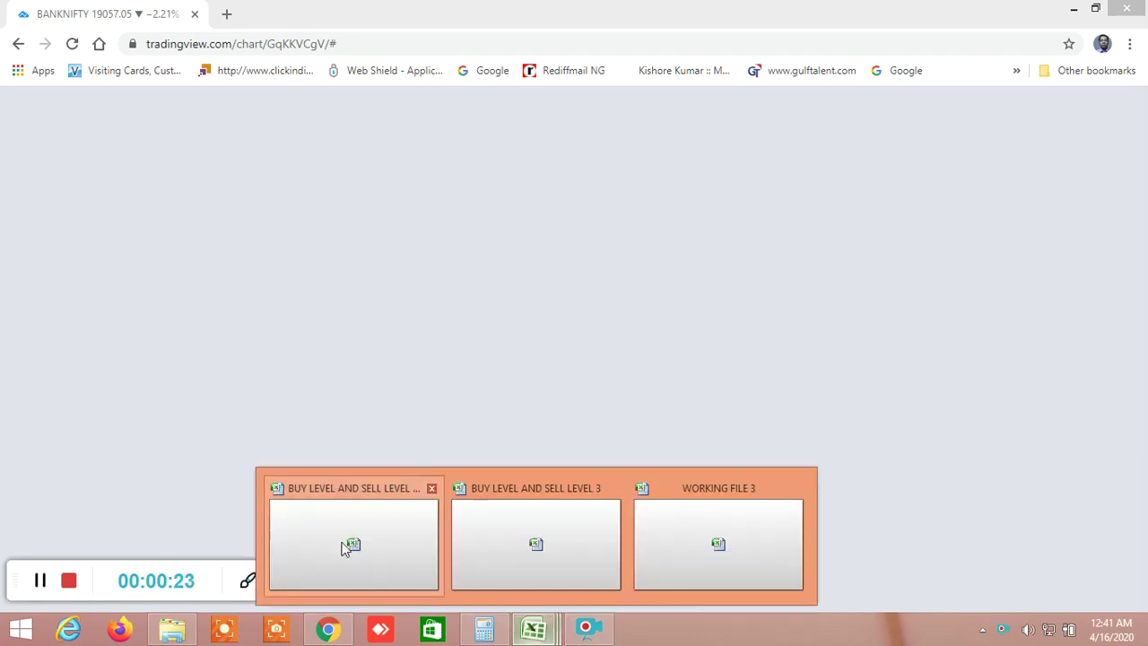
pyautogui.click(353, 549)
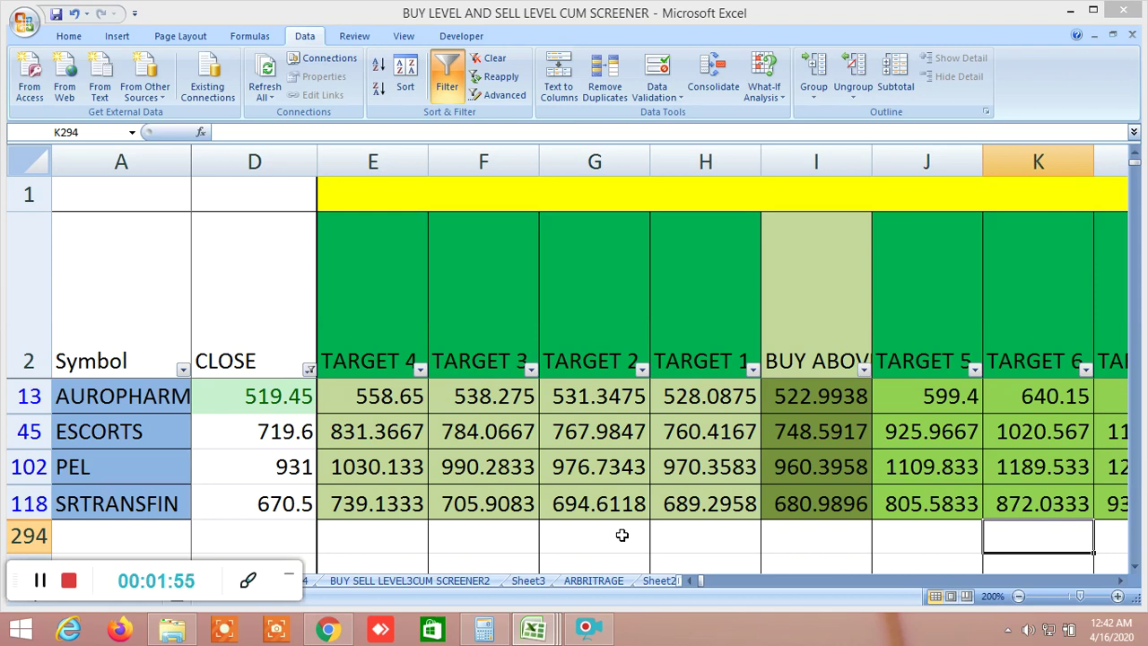
pyautogui.click(621, 534)
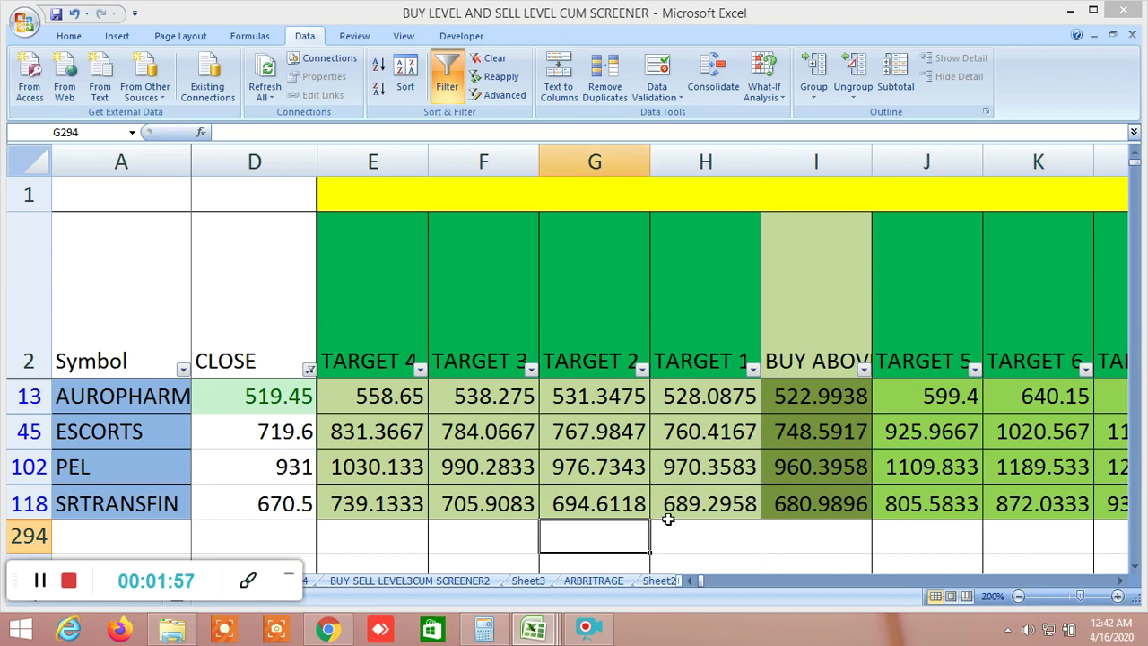
pyautogui.click(714, 533)
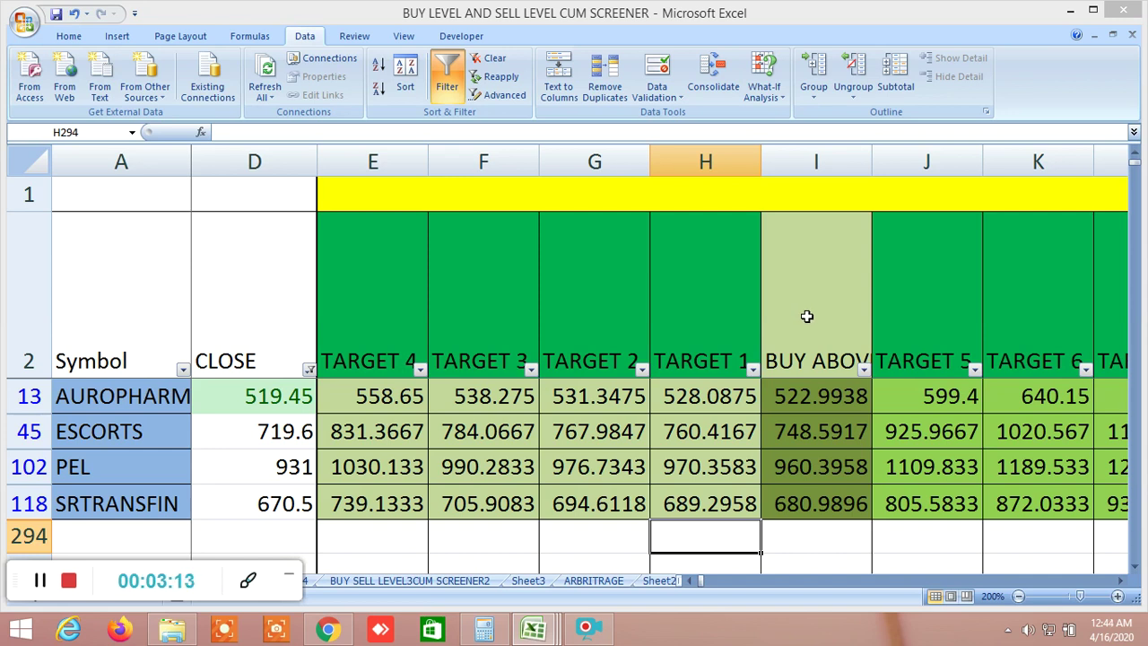
# Examine the BUY ABOVE column and the neighbouring TARGET 1 to TARGET 4 and CLOSE columns for the filtered stocks.
pyautogui.click(807, 316)
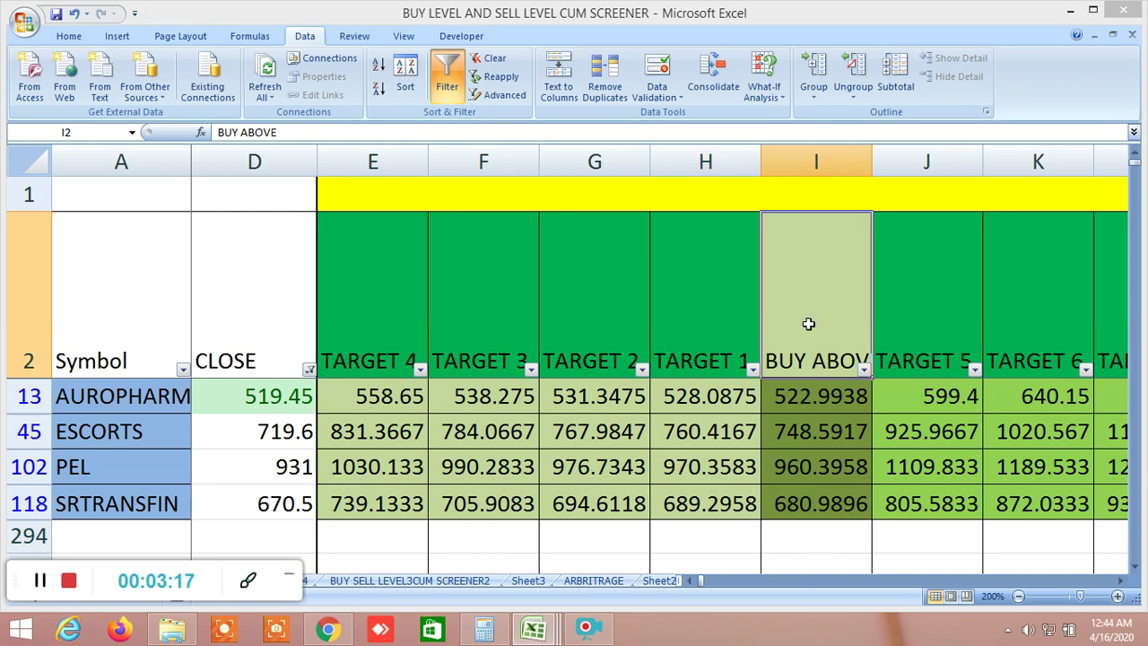
pyautogui.click(816, 199)
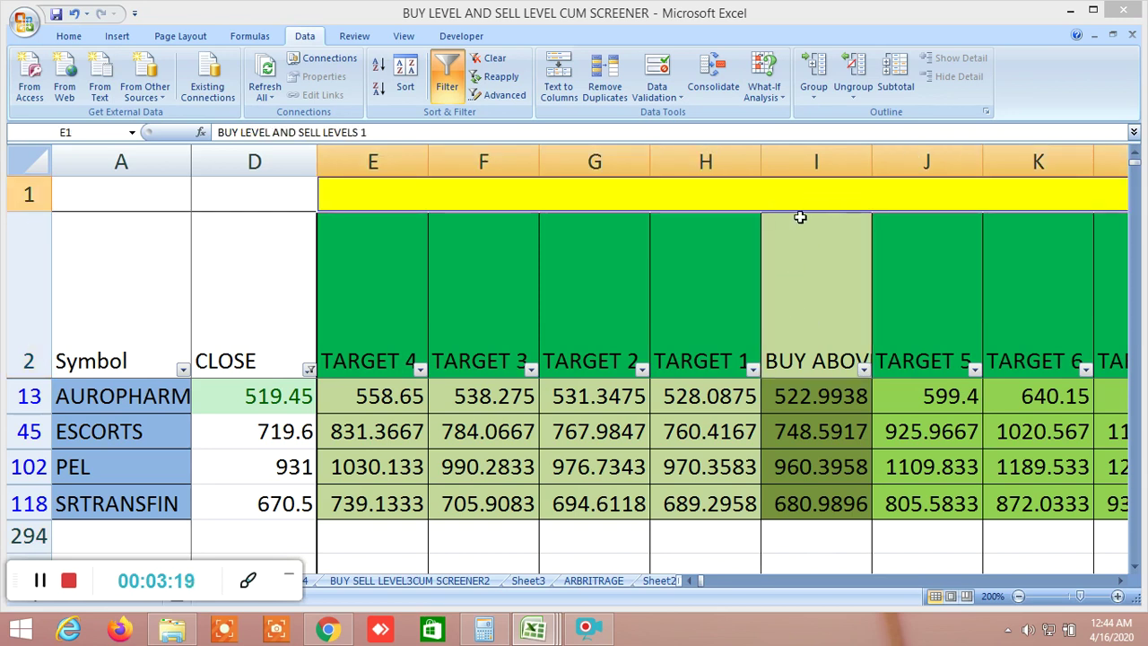
pyautogui.click(818, 316)
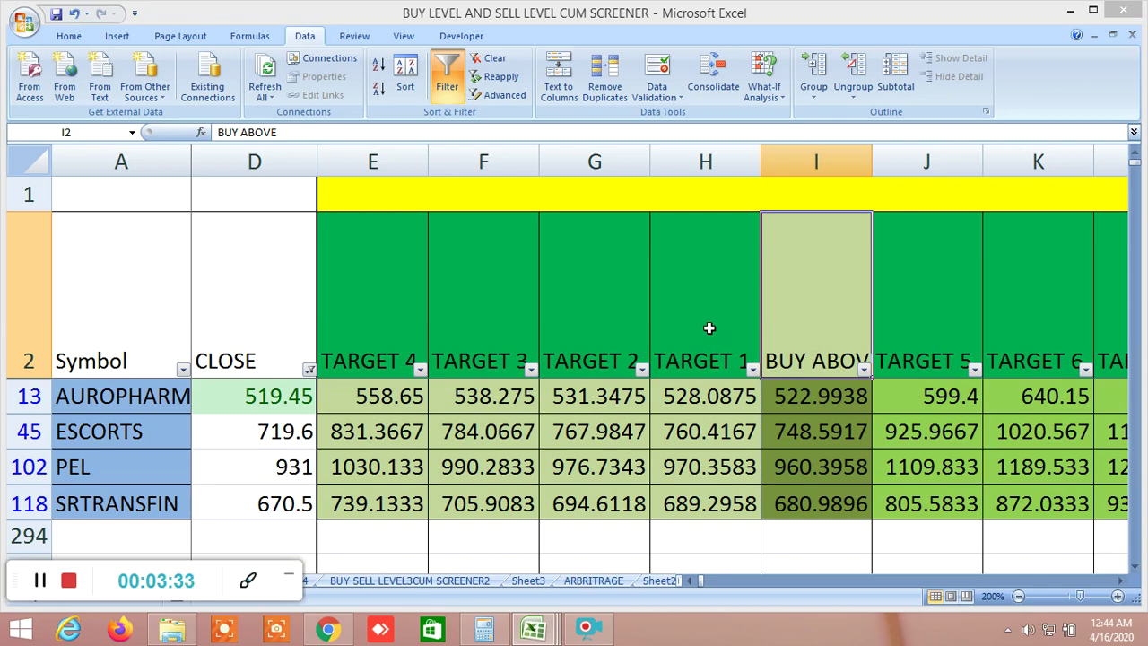
pyautogui.click(709, 327)
pyautogui.click(601, 323)
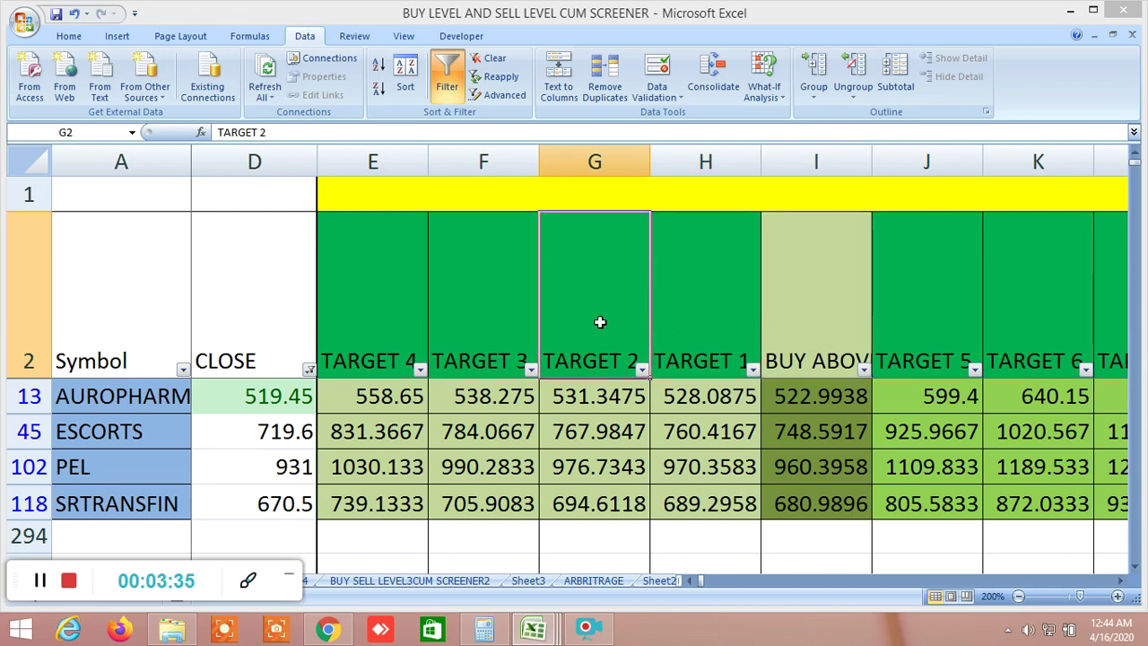
pyautogui.click(464, 320)
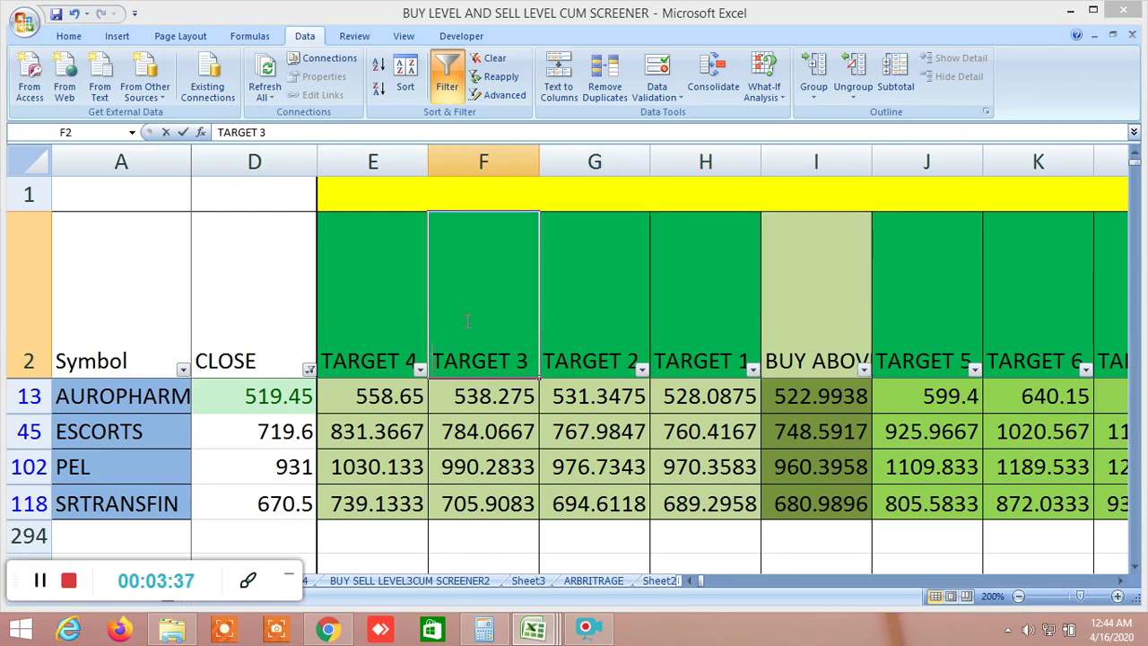
pyautogui.click(309, 302)
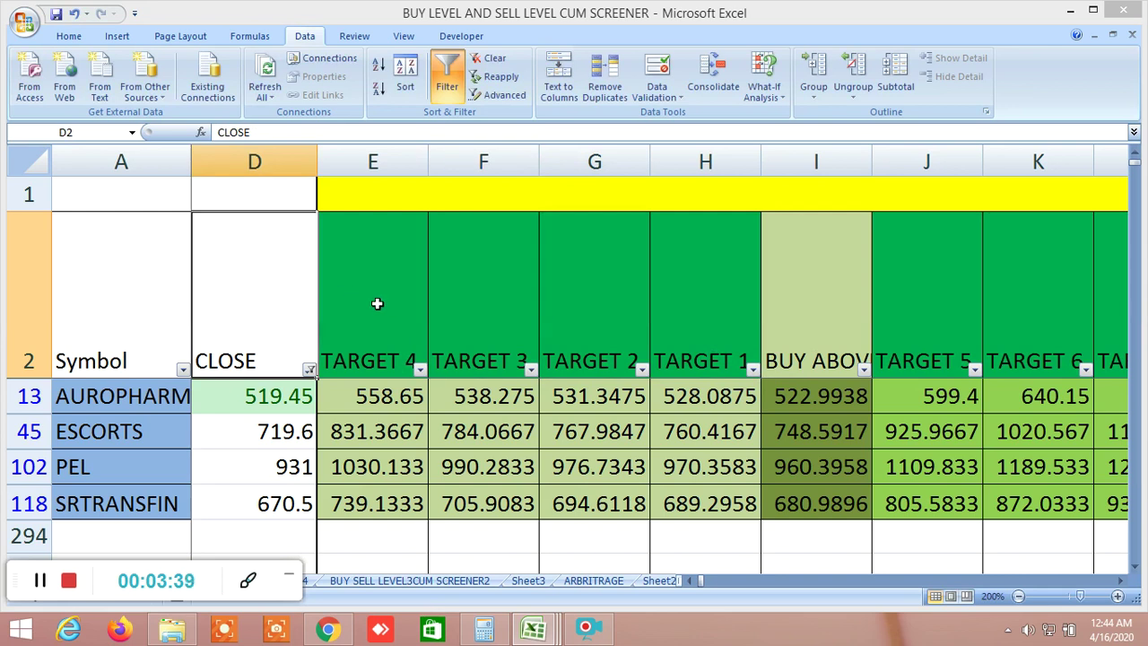
pyautogui.click(806, 284)
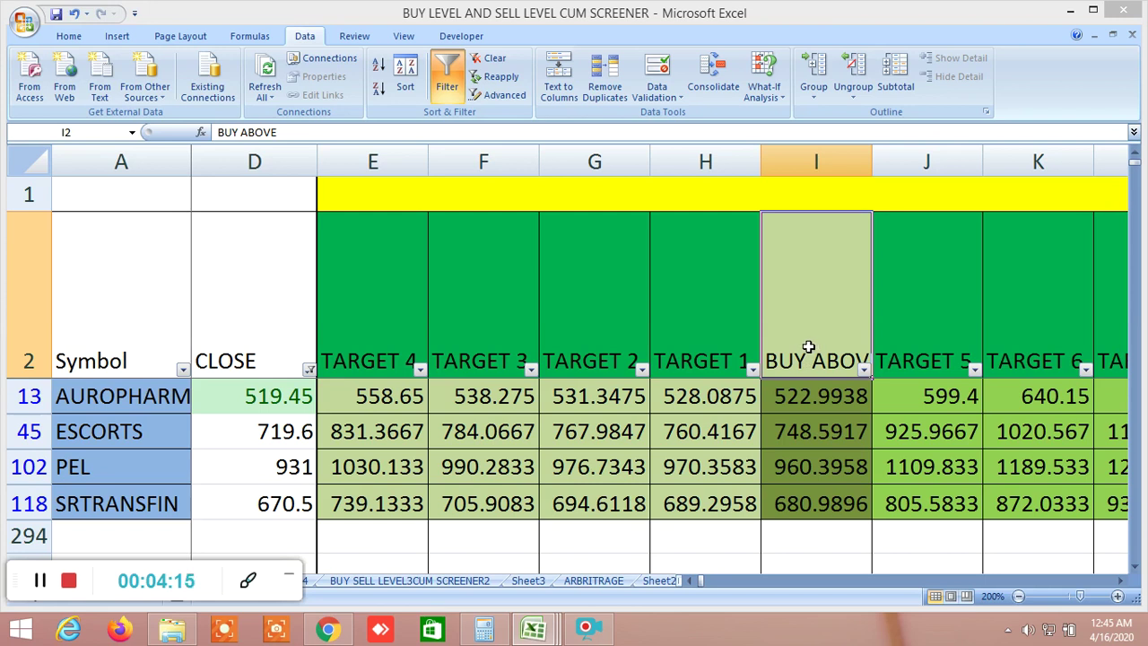
pyautogui.click(806, 535)
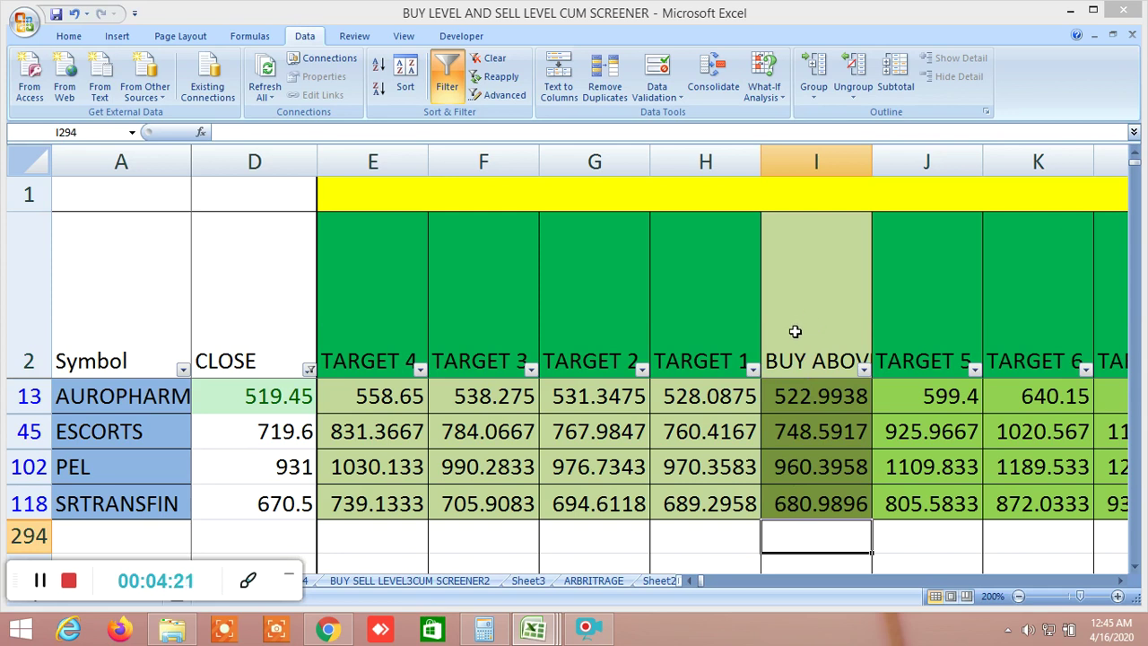
# Review the buy side of BUY LEVEL AND SELL LEVELS 1, from BUY ABOVE and TARGET 1 through TARGET 8.
pyautogui.click(810, 190)
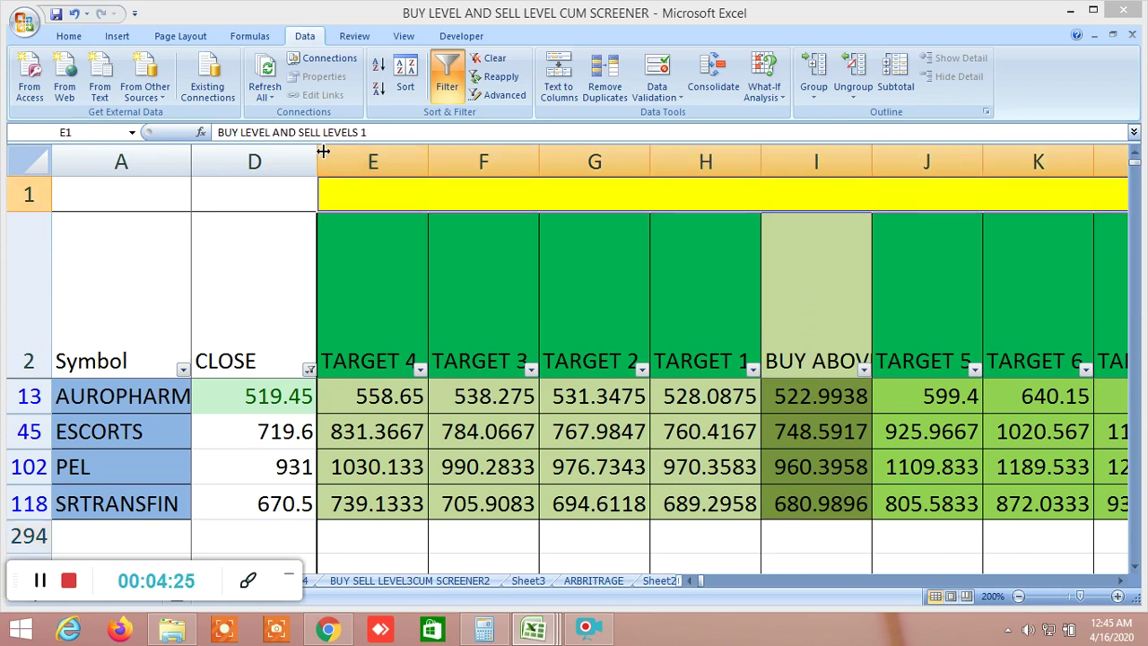
pyautogui.click(795, 302)
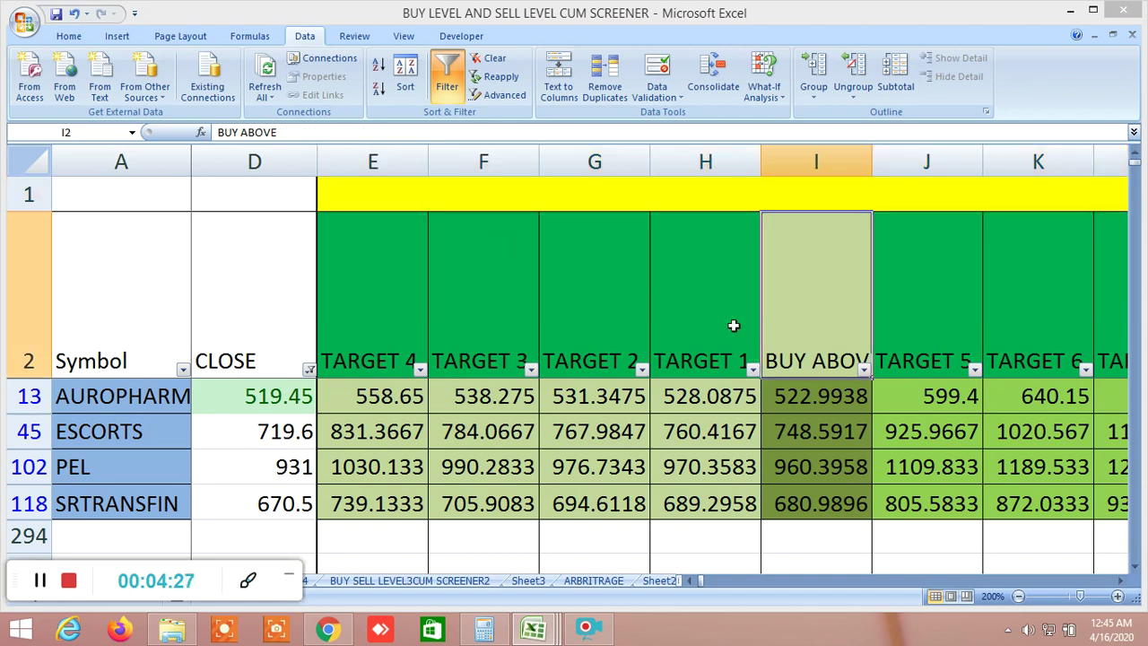
pyautogui.click(715, 312)
pyautogui.click(400, 324)
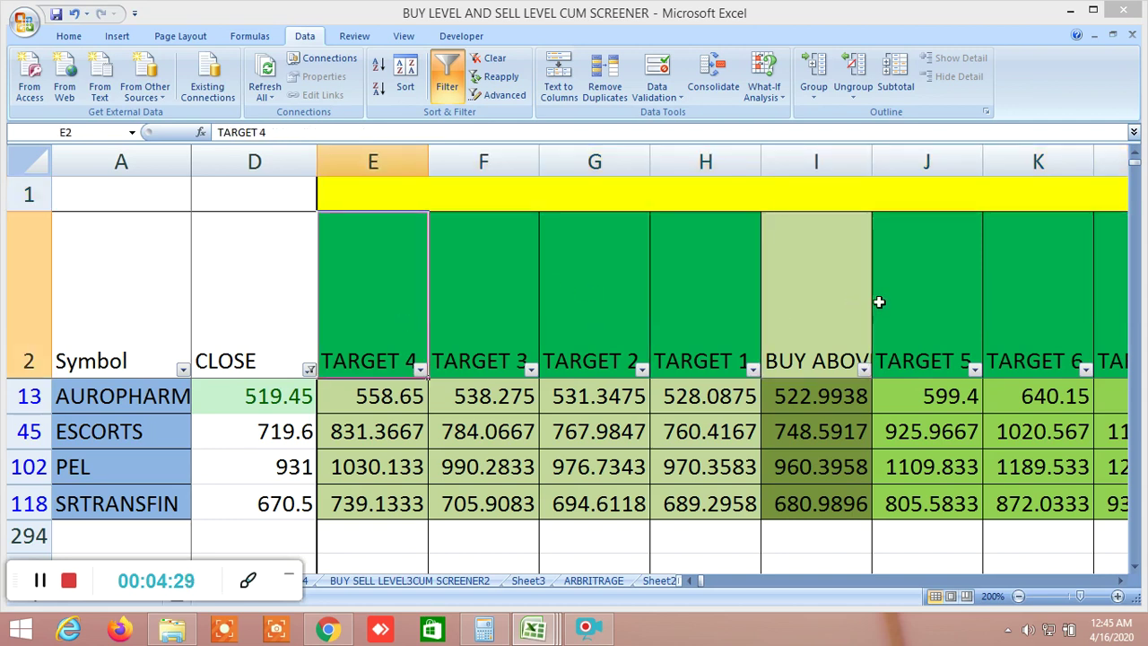
pyautogui.click(934, 313)
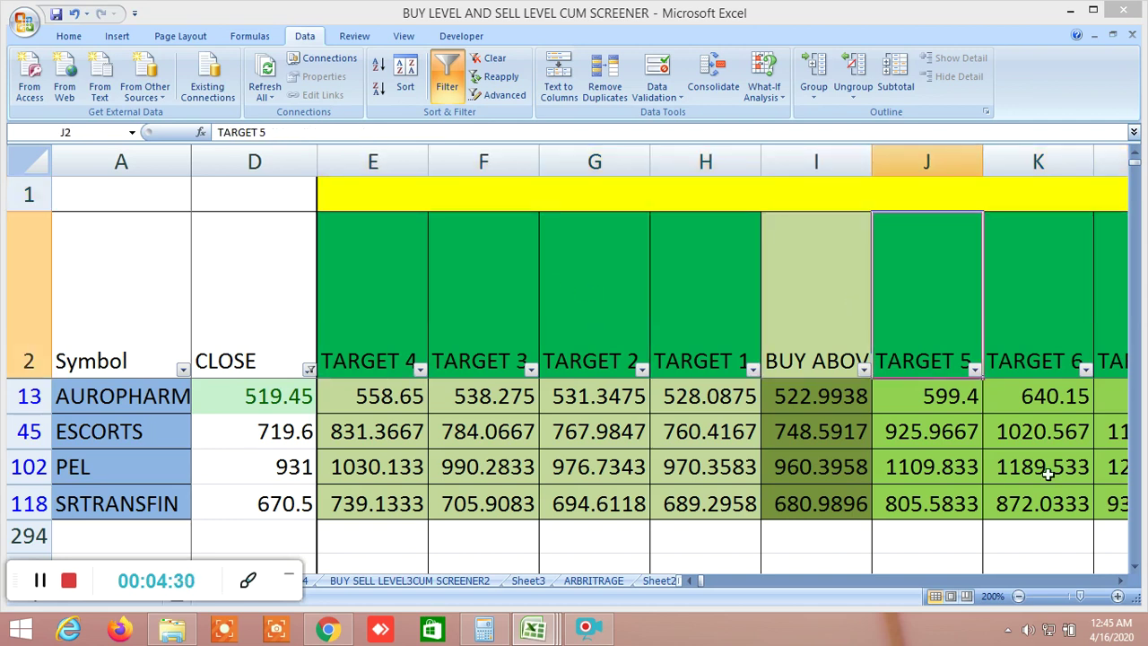
pyautogui.click(1119, 583)
pyautogui.click(1120, 583)
pyautogui.click(707, 313)
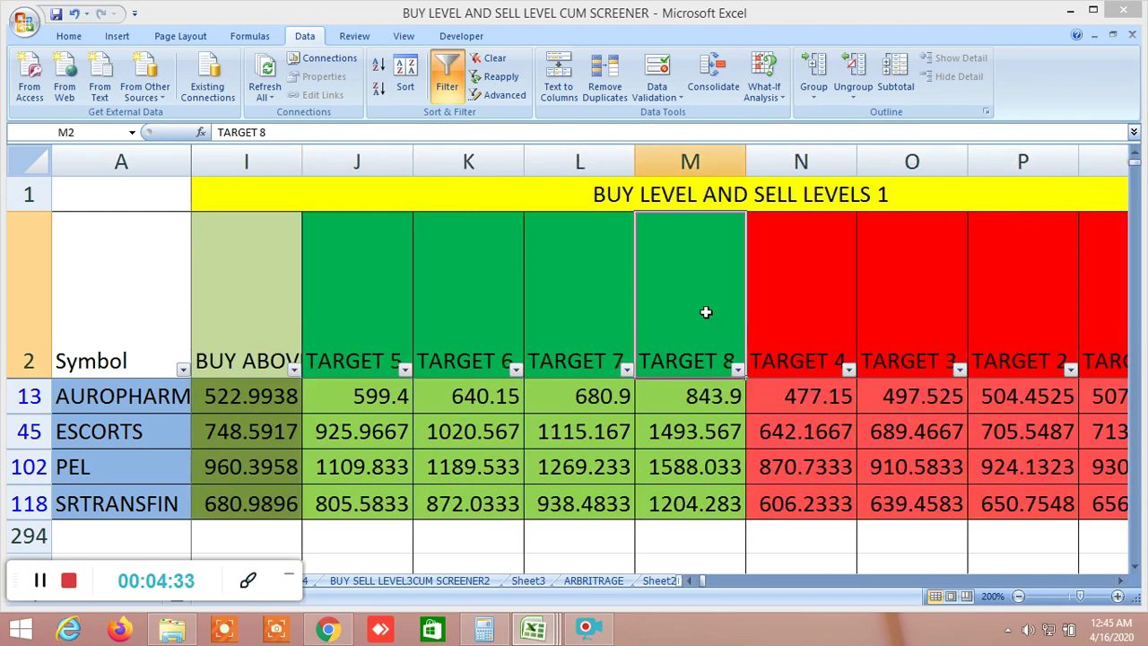
# Review the sell side of BUY LEVEL AND SELL LEVELS 1, covering Sell below and its targets 1 through 8.
pyautogui.click(1119, 583)
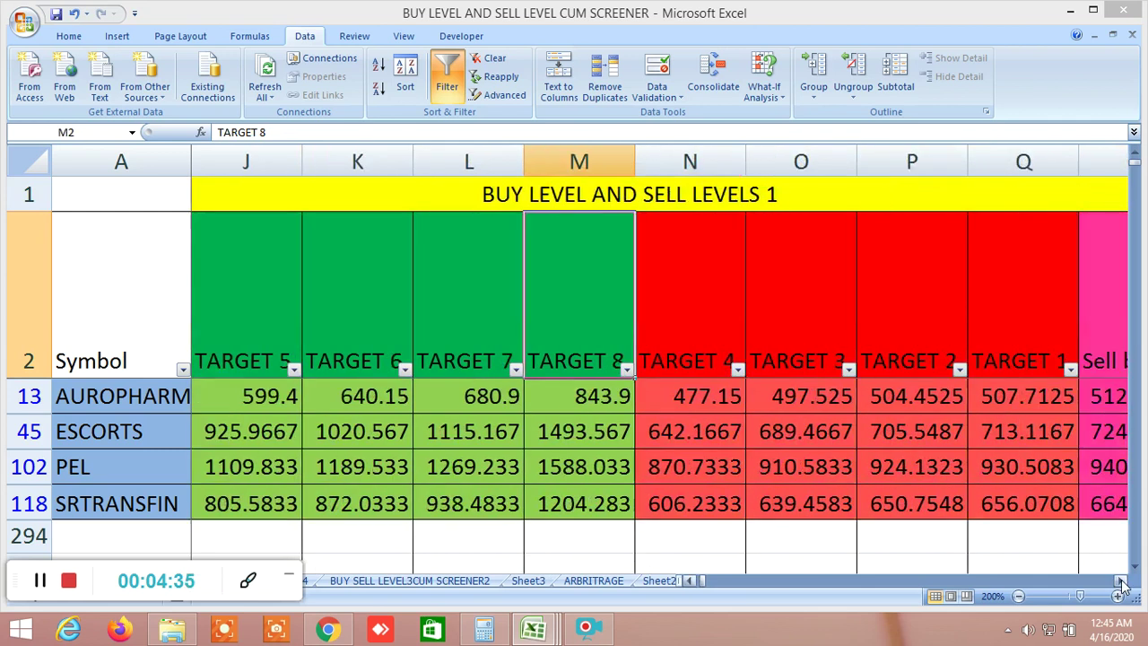
pyautogui.click(1119, 583)
pyautogui.click(1120, 583)
pyautogui.click(915, 311)
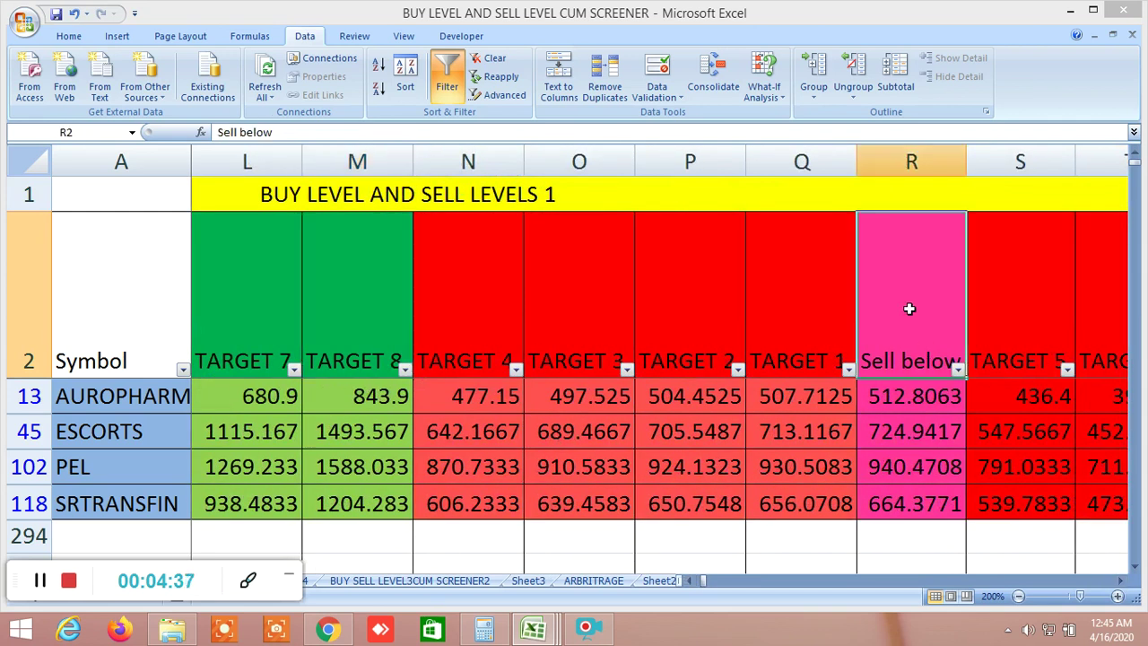
pyautogui.click(807, 311)
pyautogui.click(495, 307)
pyautogui.click(1030, 356)
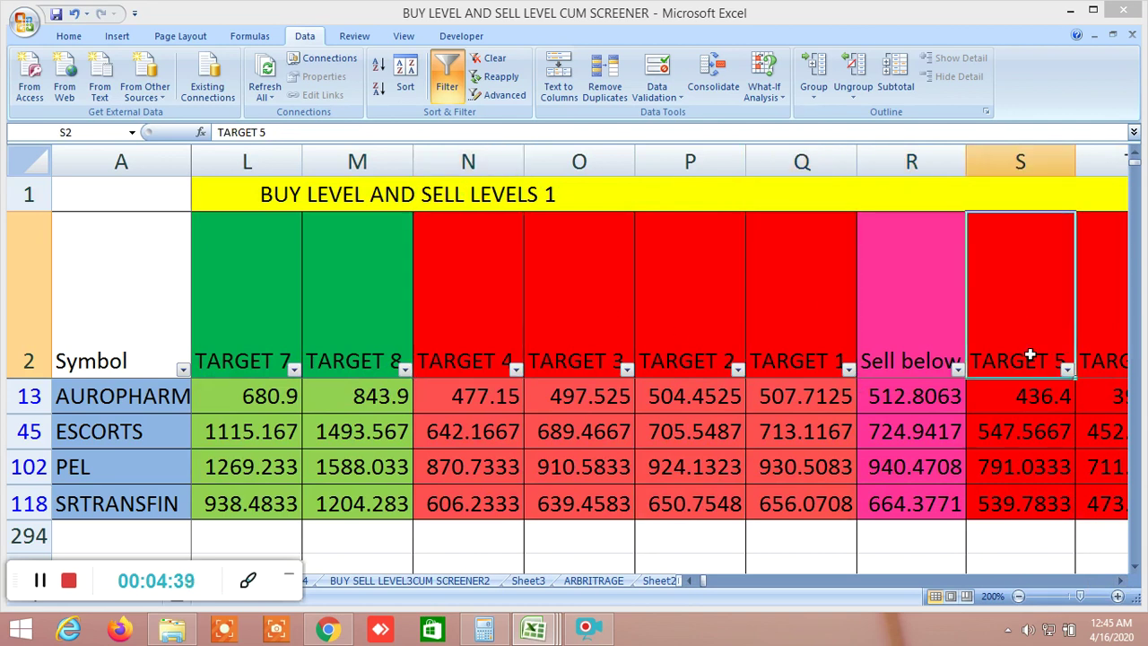
pyautogui.click(1121, 581)
pyautogui.click(1120, 581)
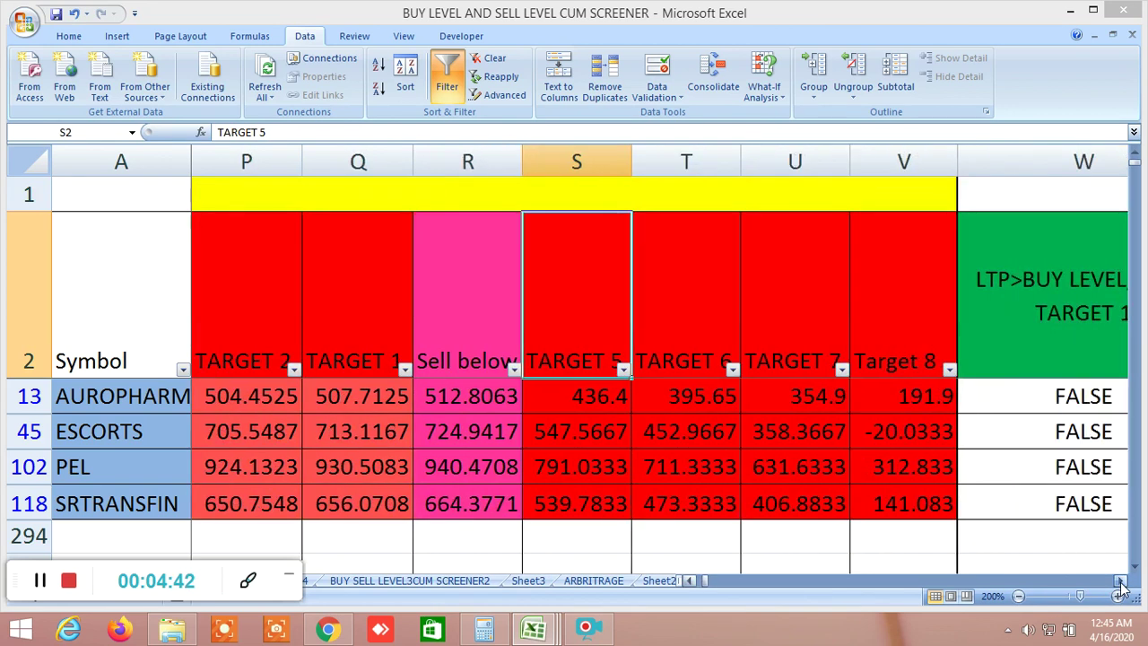
# Return to the LOW, CLOSE and BUY ABOVE columns near the start of the sheet.
pyautogui.click(690, 581)
pyautogui.click(690, 581)
pyautogui.click(690, 581)
pyautogui.click(690, 582)
pyautogui.click(690, 582)
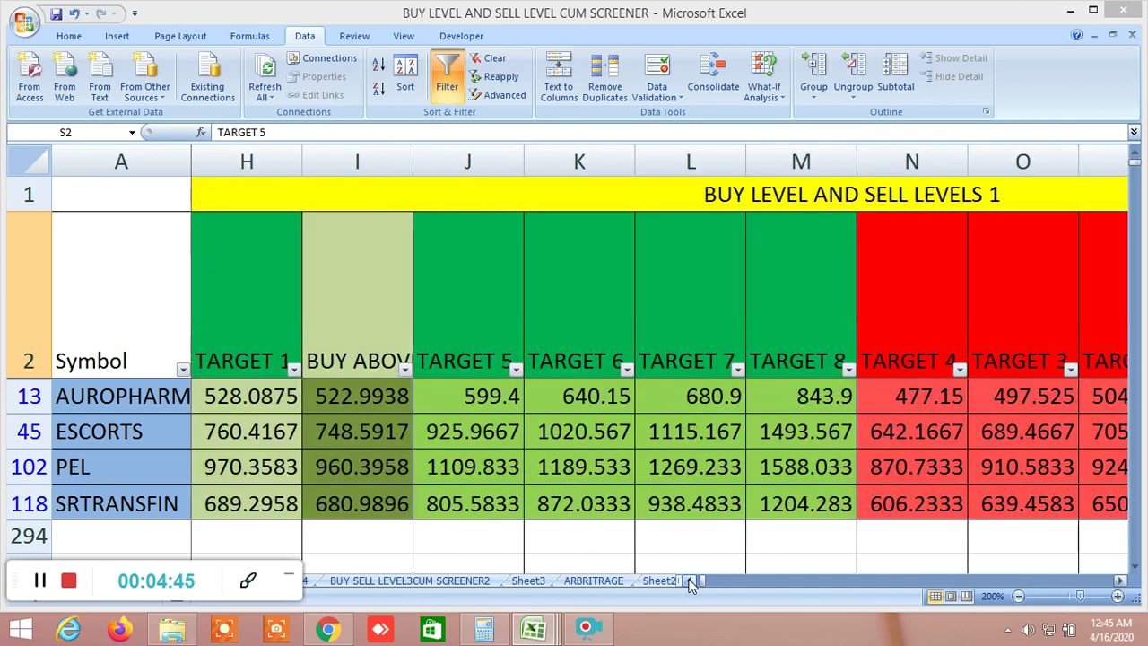
pyautogui.click(690, 581)
pyautogui.click(689, 581)
pyautogui.click(690, 581)
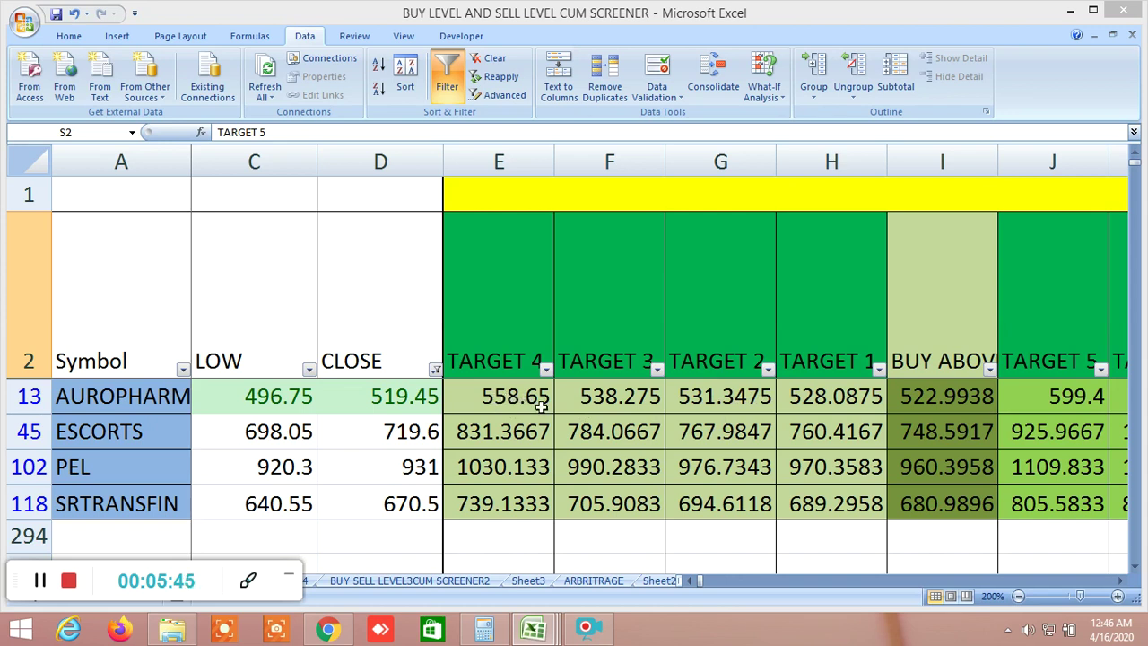
# Examine the BUY ABOVE and SELL BELOW columns with their three targets under BUY LEVEL AND SELL LEVELS 2.
pyautogui.click(1122, 583)
pyautogui.moveTo(1121, 583); pyautogui.dragTo(1121, 583)
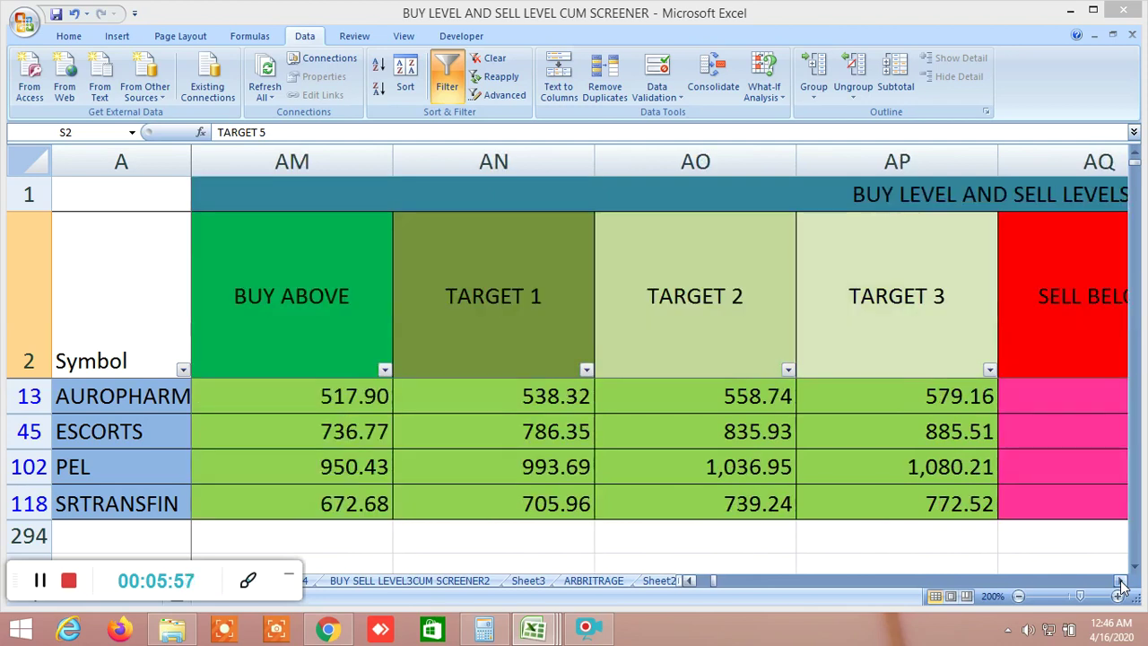
pyautogui.click(1121, 583)
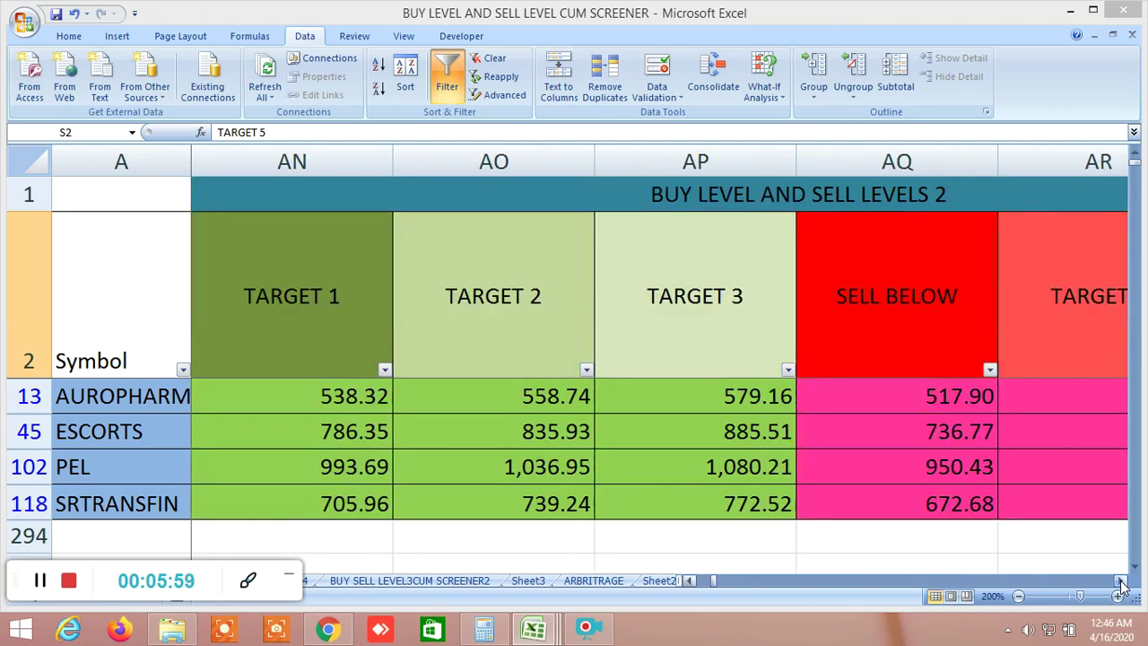
pyautogui.click(1121, 583)
pyautogui.click(1121, 583)
pyautogui.click(1122, 583)
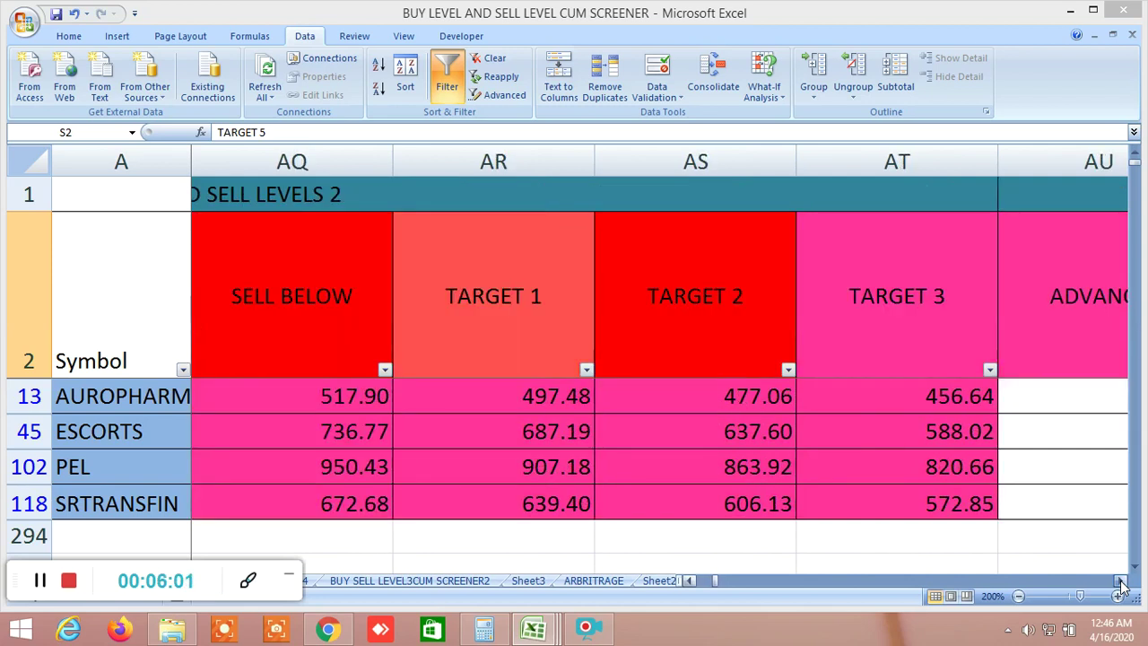
# Examine the R1 to R7 and S1 to S7 level columns and the adjoining PIVOT POINT section.
pyautogui.moveTo(1121, 583); pyautogui.dragTo(1121, 585)
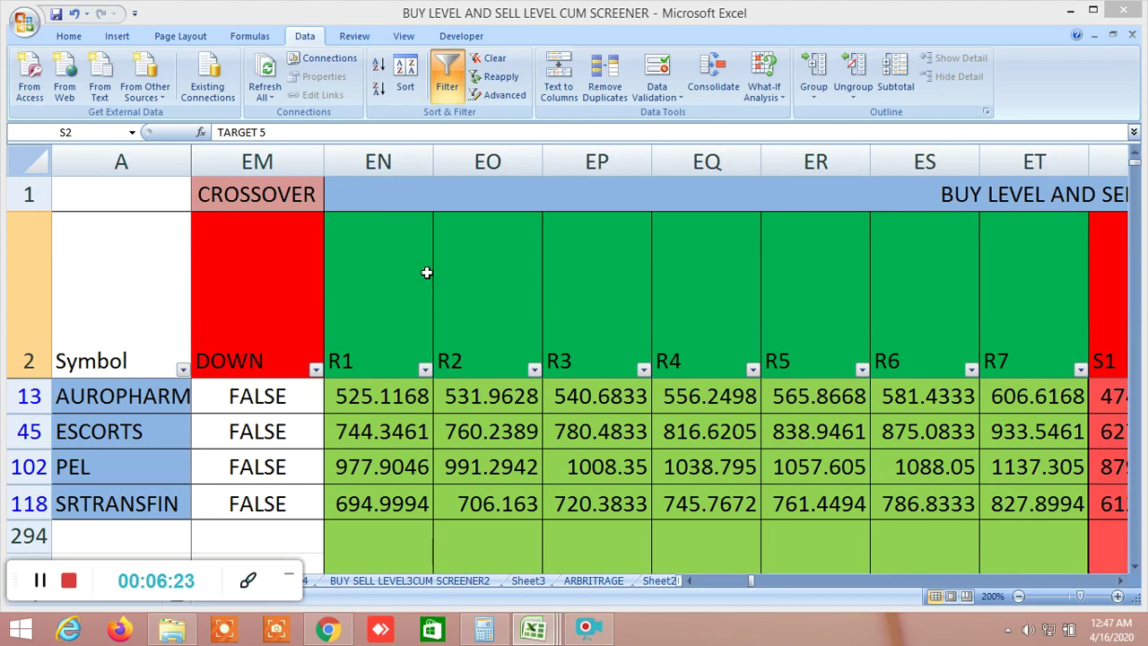
pyautogui.click(379, 315)
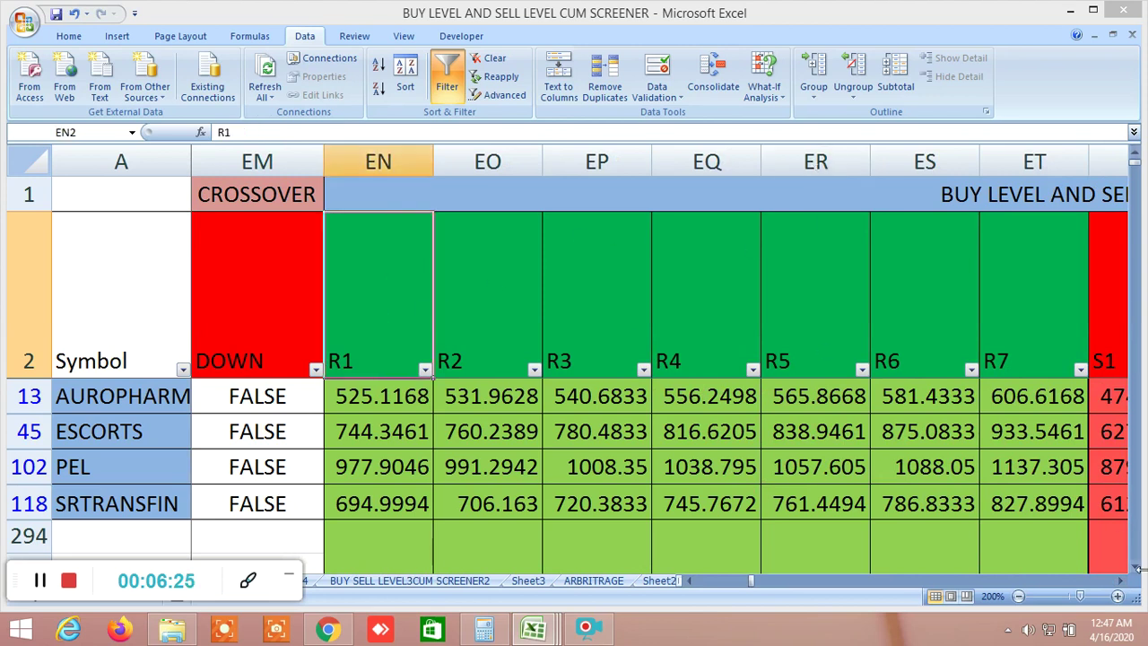
pyautogui.moveTo(1121, 585); pyautogui.dragTo(1121, 585)
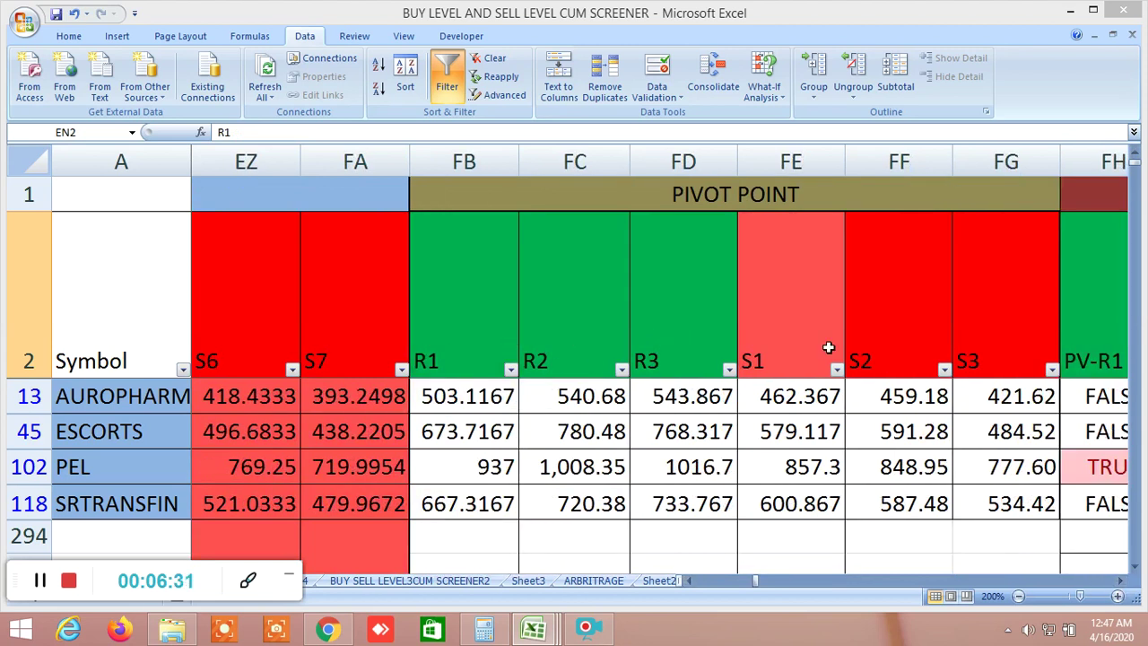
pyautogui.click(1121, 585)
pyautogui.click(1121, 585)
# Inspect the TOP LINE, MID LINE and BOTTOM LINE columns in the TIRONE LEVEL section.
pyautogui.moveTo(1123, 585); pyautogui.dragTo(1123, 584)
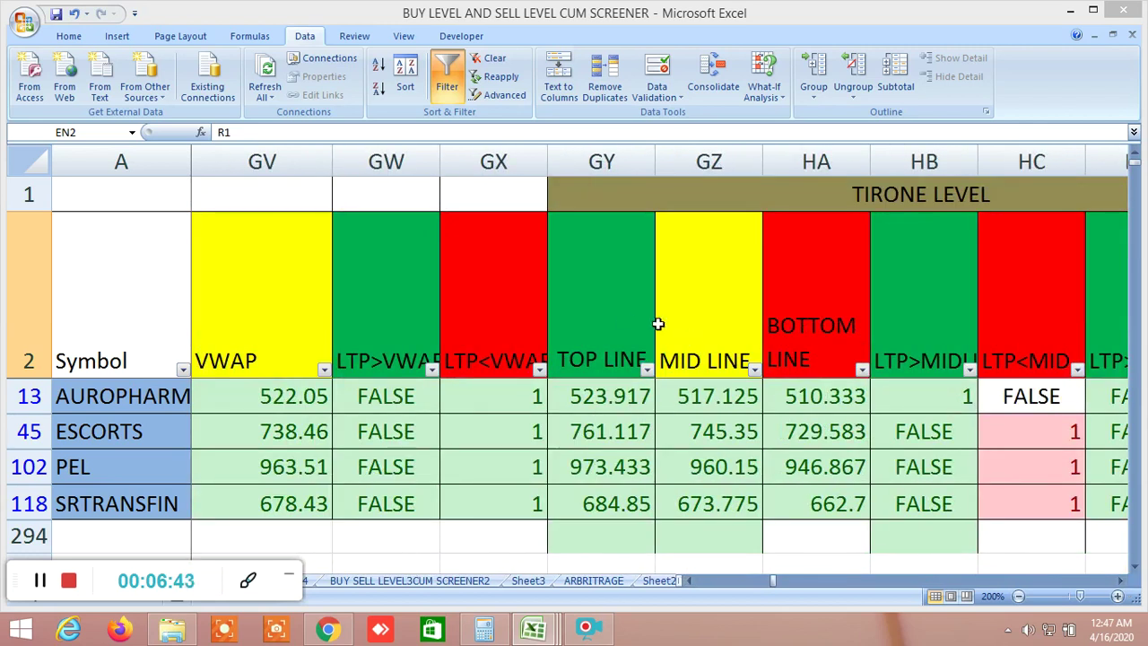
pyautogui.click(626, 319)
pyautogui.click(714, 315)
pyautogui.click(790, 315)
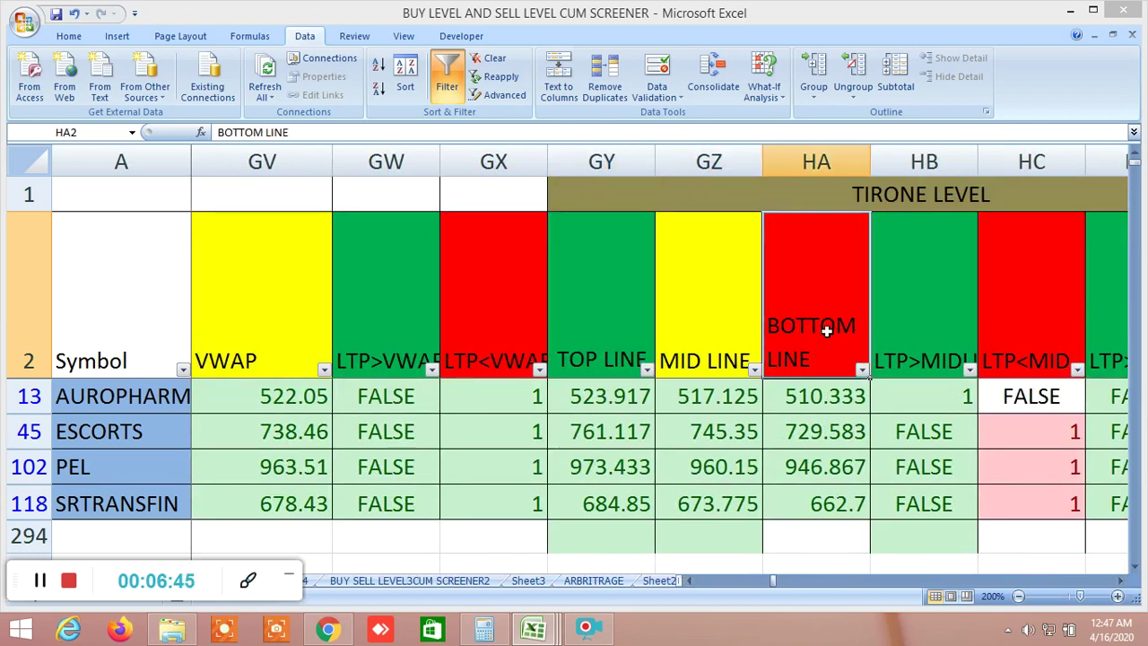
# Examine the RESISTANCE angle columns, starting with the 12.5 and 22.5 headers.
pyautogui.click(1123, 584)
pyautogui.moveTo(1123, 585); pyautogui.dragTo(1123, 585)
pyautogui.moveTo(1122, 583); pyautogui.dragTo(1122, 583)
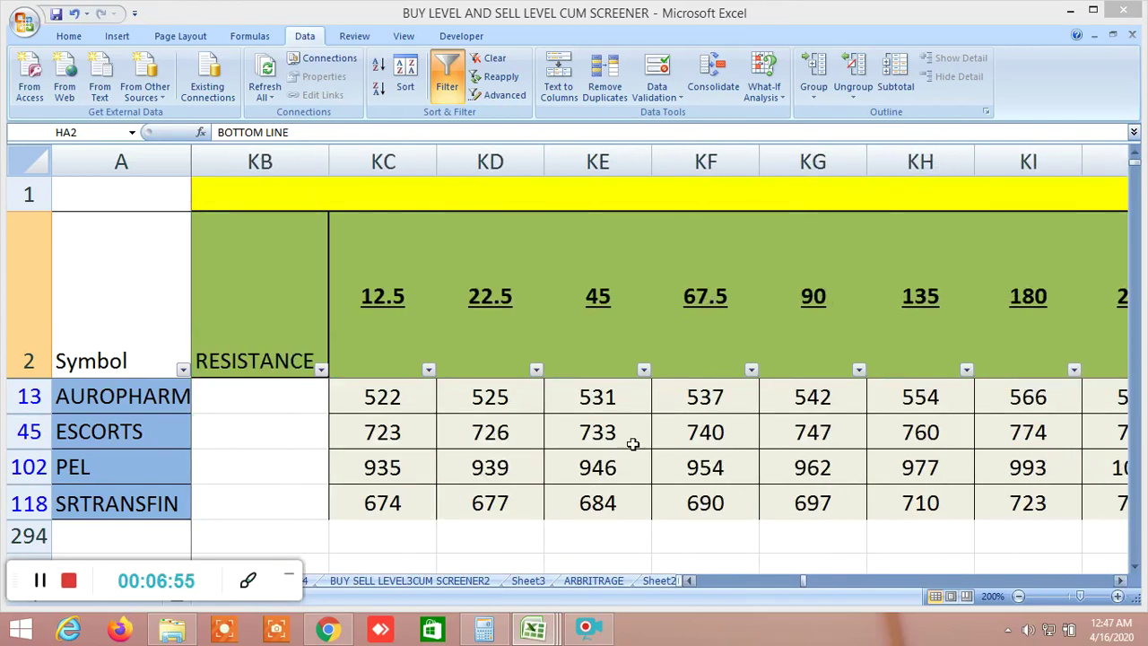
pyautogui.click(396, 300)
pyautogui.click(486, 303)
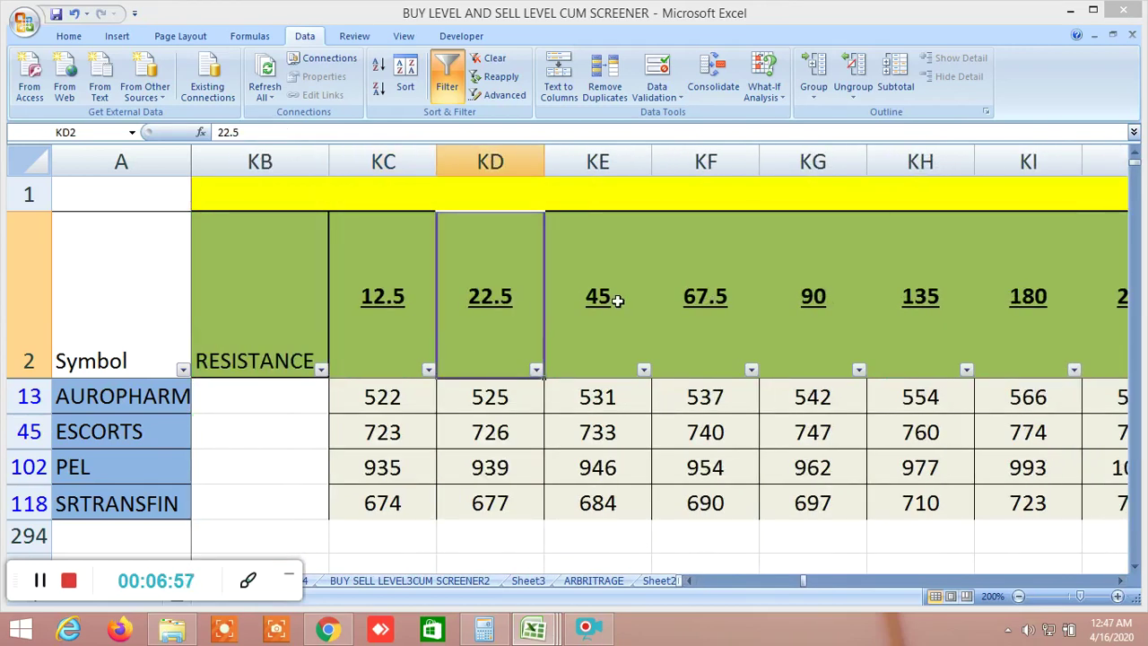
pyautogui.click(390, 293)
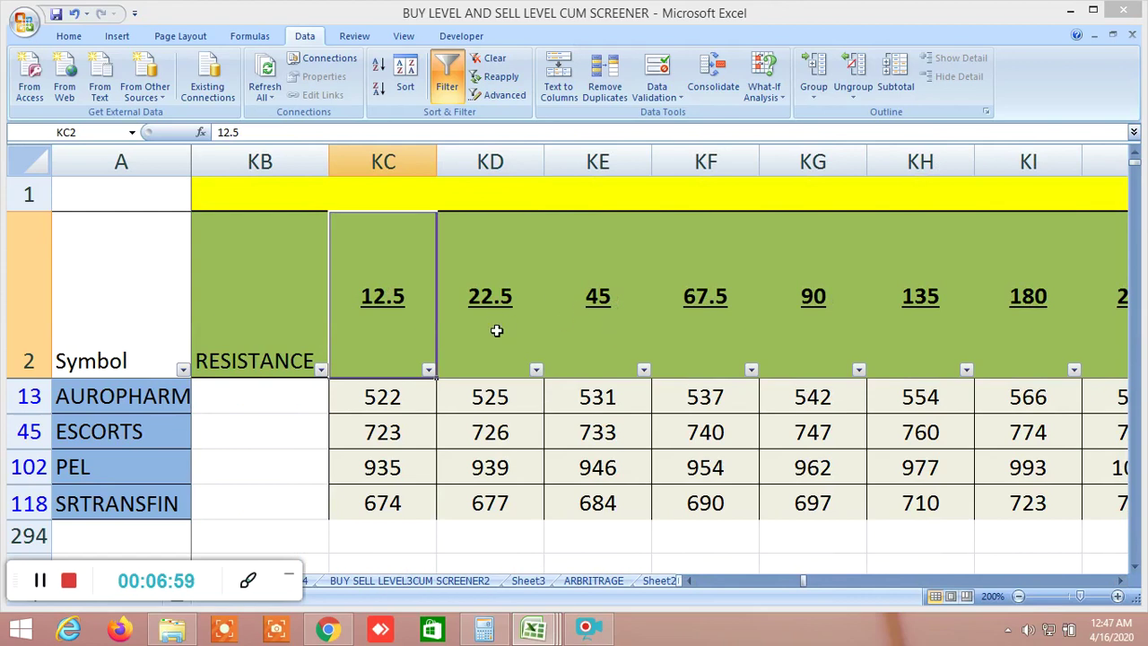
pyautogui.click(1121, 581)
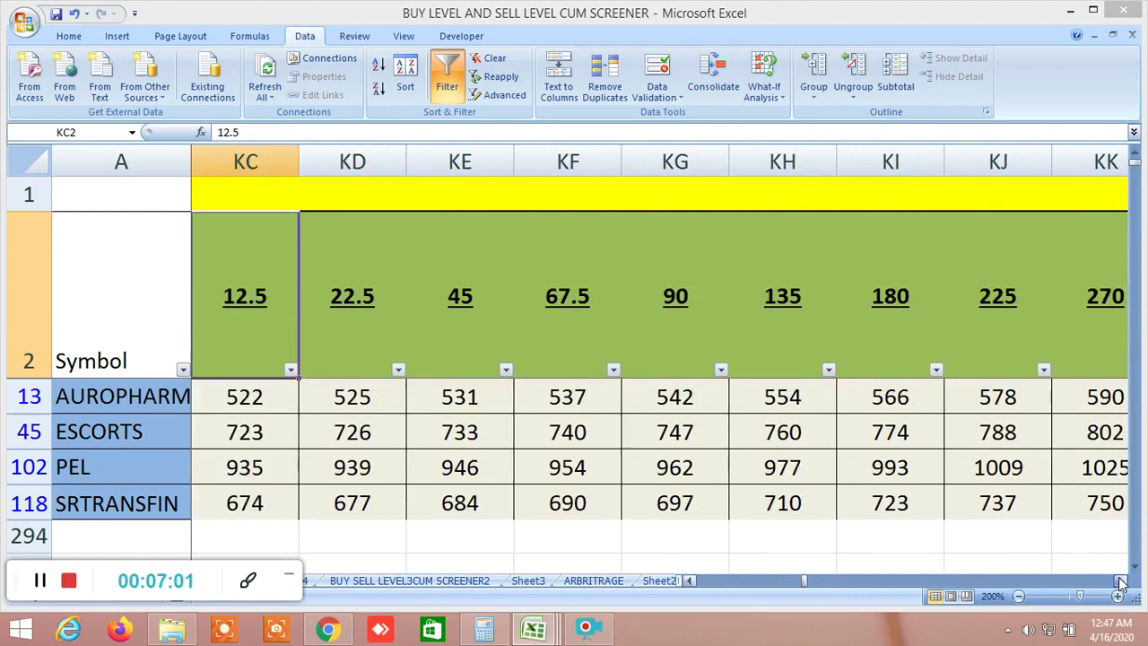
# Examine the SUPPORT angle columns from 12.5 to 360 for the filtered symbols.
pyautogui.click(1121, 581)
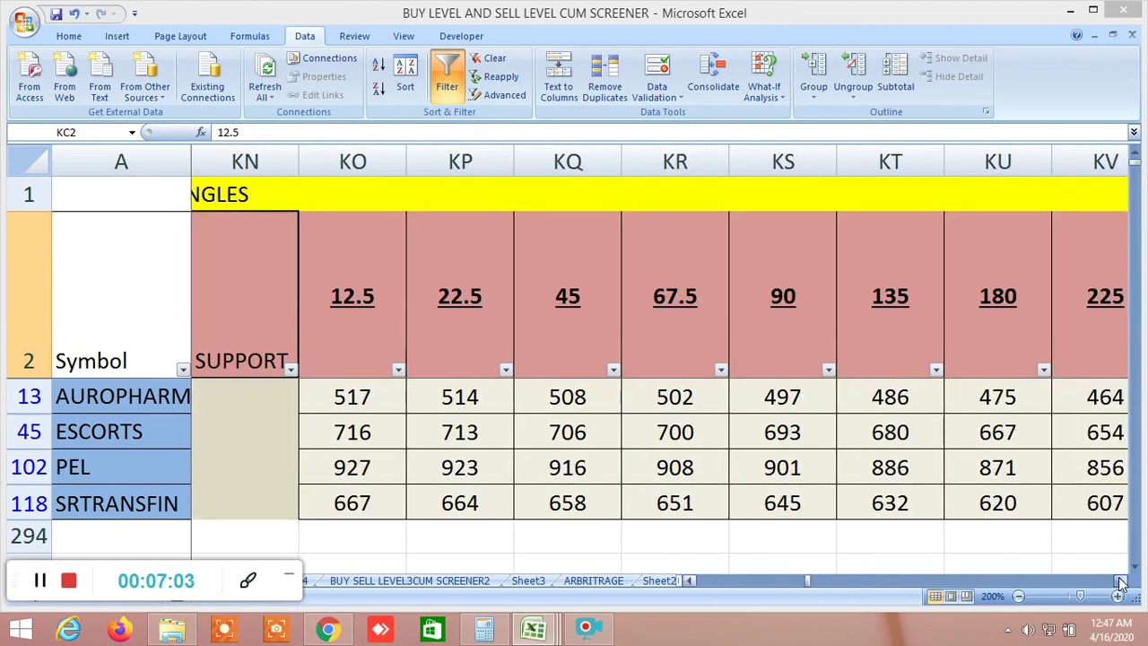
pyautogui.click(1120, 580)
pyautogui.click(1121, 581)
pyautogui.click(1120, 580)
pyautogui.click(1120, 580)
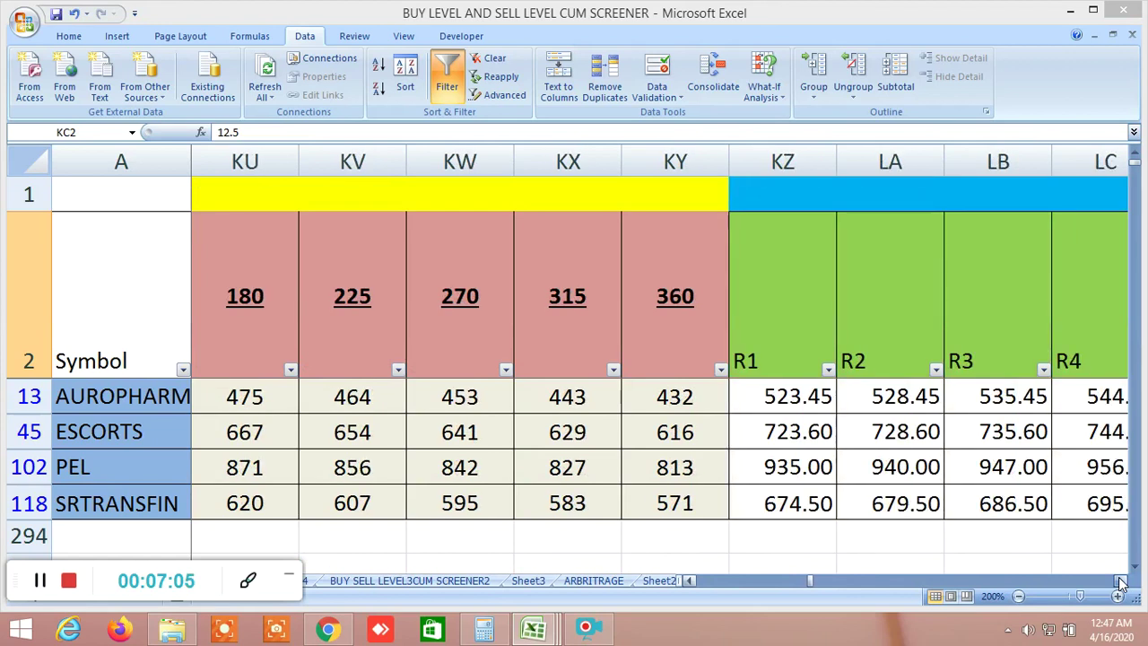
pyautogui.click(1120, 581)
pyautogui.click(1121, 581)
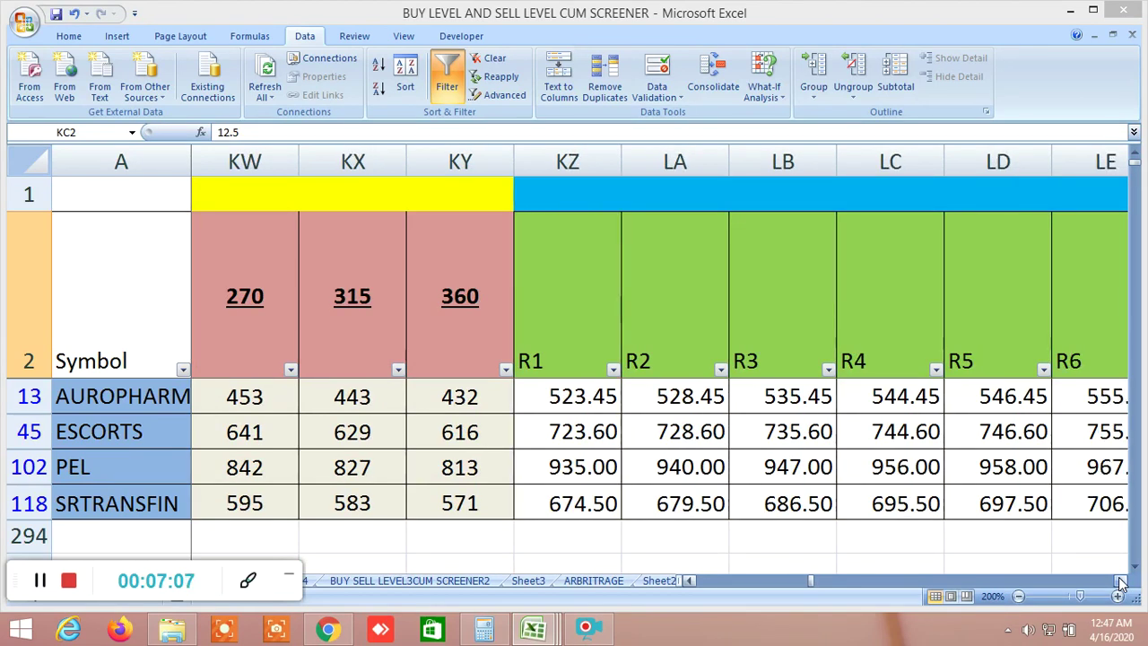
# Review the resistance columns R1 to R9 in the GANN SQUARE OF 9 (GANN NUMBERS) section.
pyautogui.click(1120, 581)
pyautogui.click(1121, 581)
pyautogui.click(1121, 580)
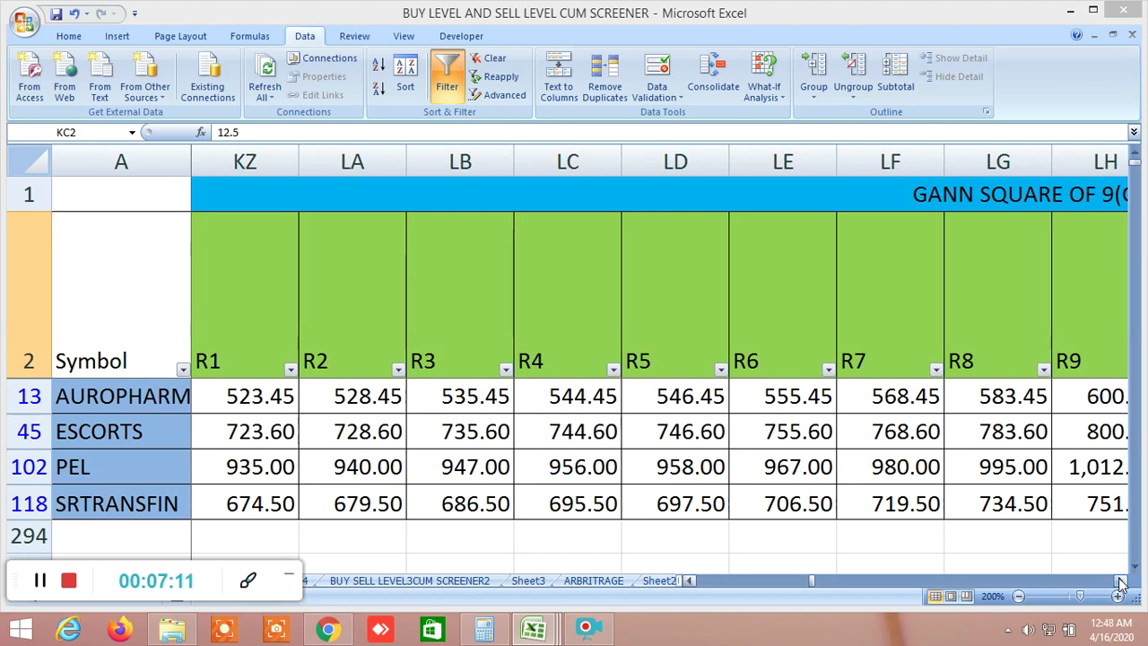
pyautogui.click(1120, 580)
pyautogui.click(1120, 581)
pyautogui.click(1120, 580)
pyautogui.click(1120, 580)
pyautogui.click(1120, 580)
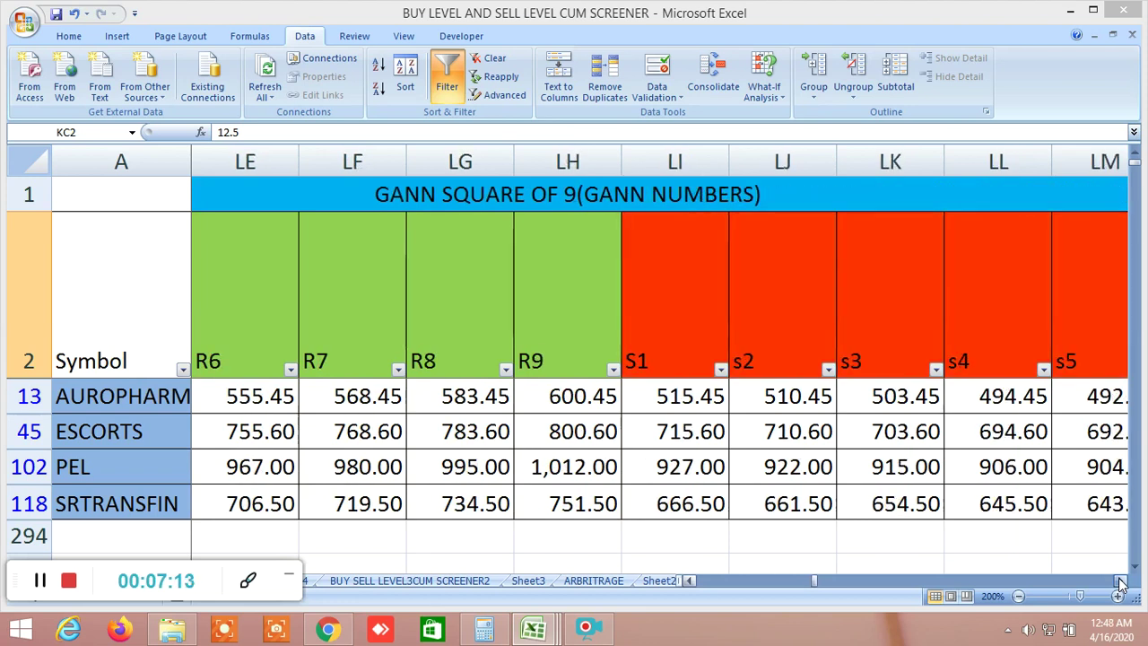
# Review the support columns S1 to S9 in the GANN SQUARE OF 9 (GANN NUMBERS) section.
pyautogui.click(1120, 580)
pyautogui.click(1121, 580)
pyautogui.click(1120, 580)
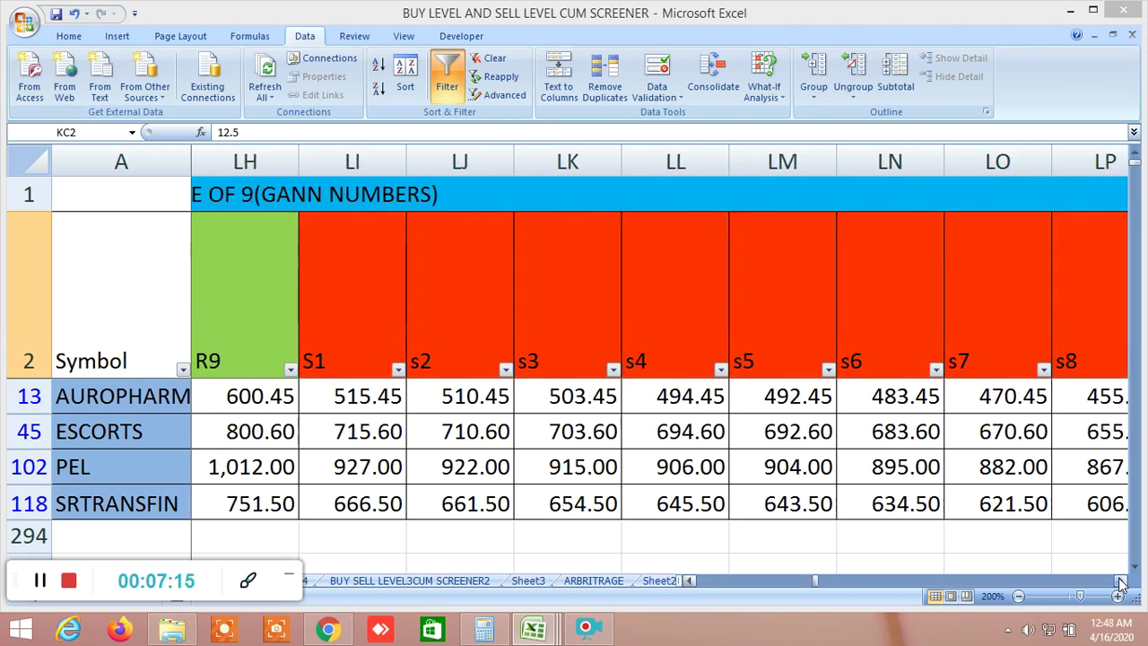
pyautogui.click(1121, 581)
pyautogui.click(1120, 580)
pyautogui.click(1120, 580)
pyautogui.click(1120, 580)
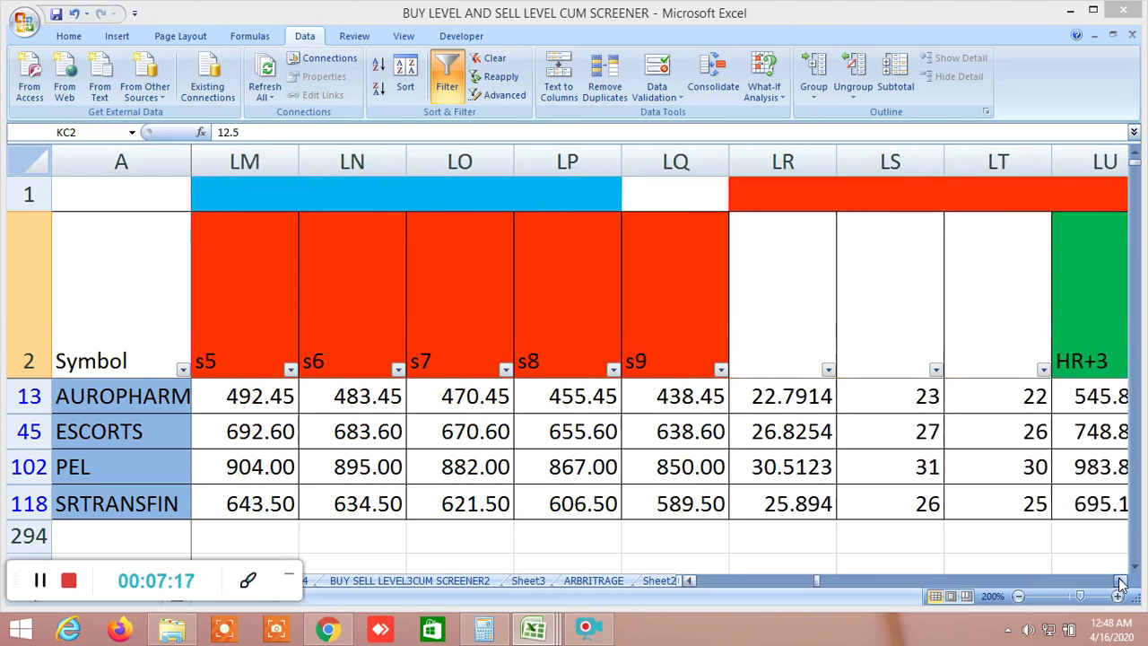
# Inspect the HIGHEST RESISTANCE, LOWEST SUPPORT and HR+1 to HR+3 columns in the Murrey's mathematical level section.
pyautogui.click(1120, 581)
pyautogui.click(1121, 580)
pyautogui.click(1120, 581)
pyautogui.click(1120, 580)
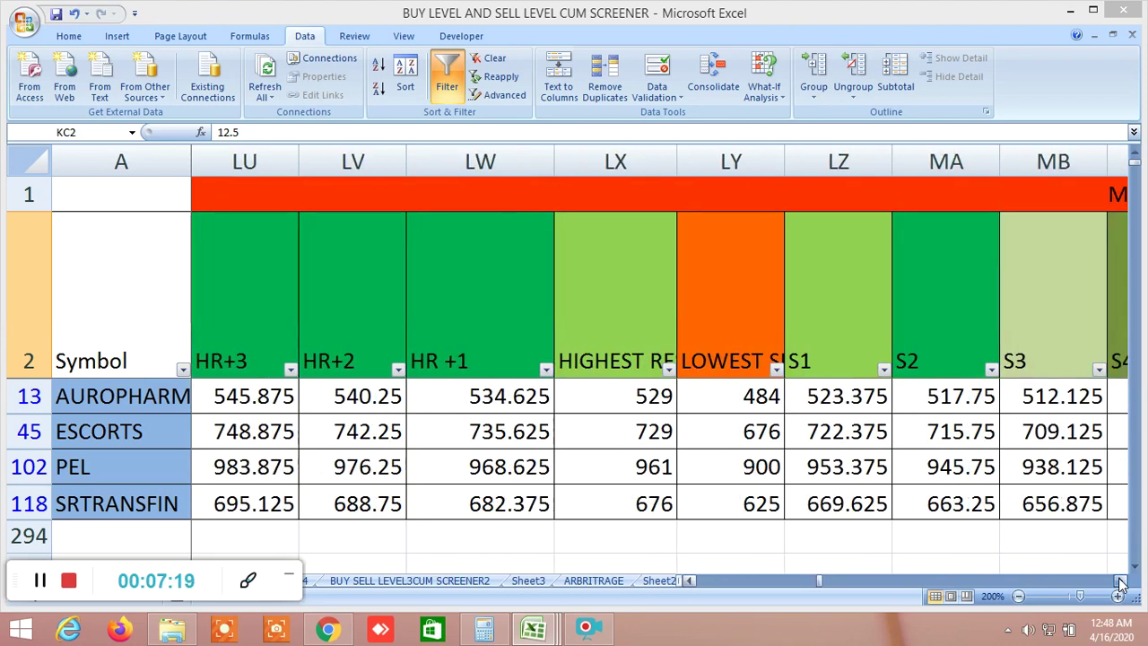
pyautogui.click(1120, 580)
pyautogui.click(1120, 580)
pyautogui.click(418, 279)
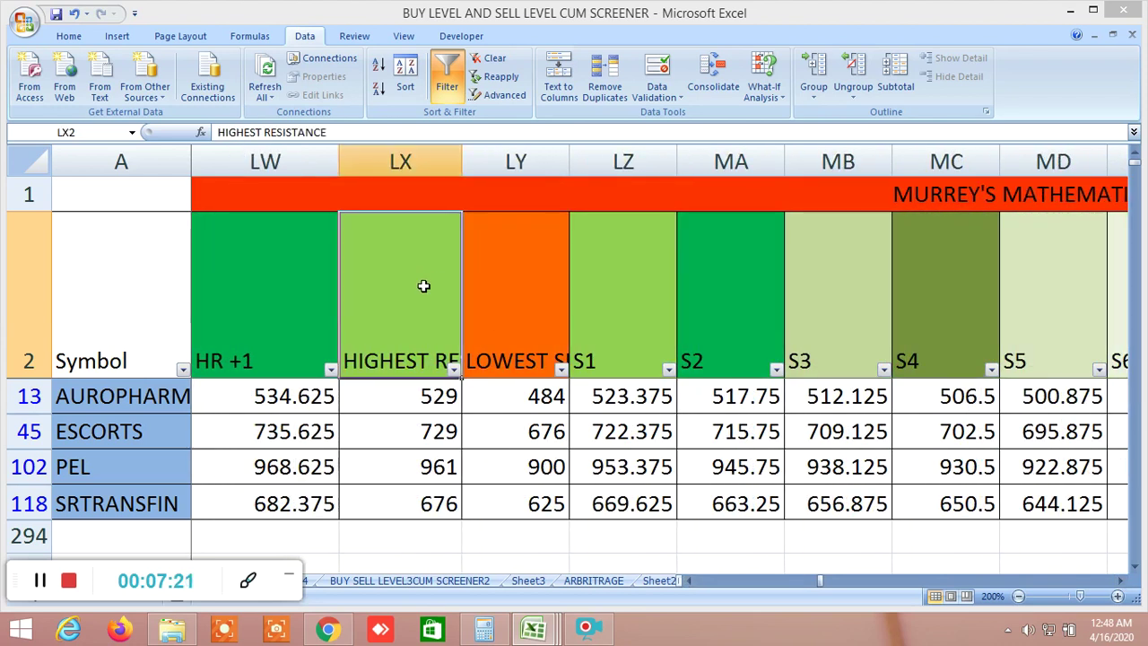
pyautogui.click(520, 305)
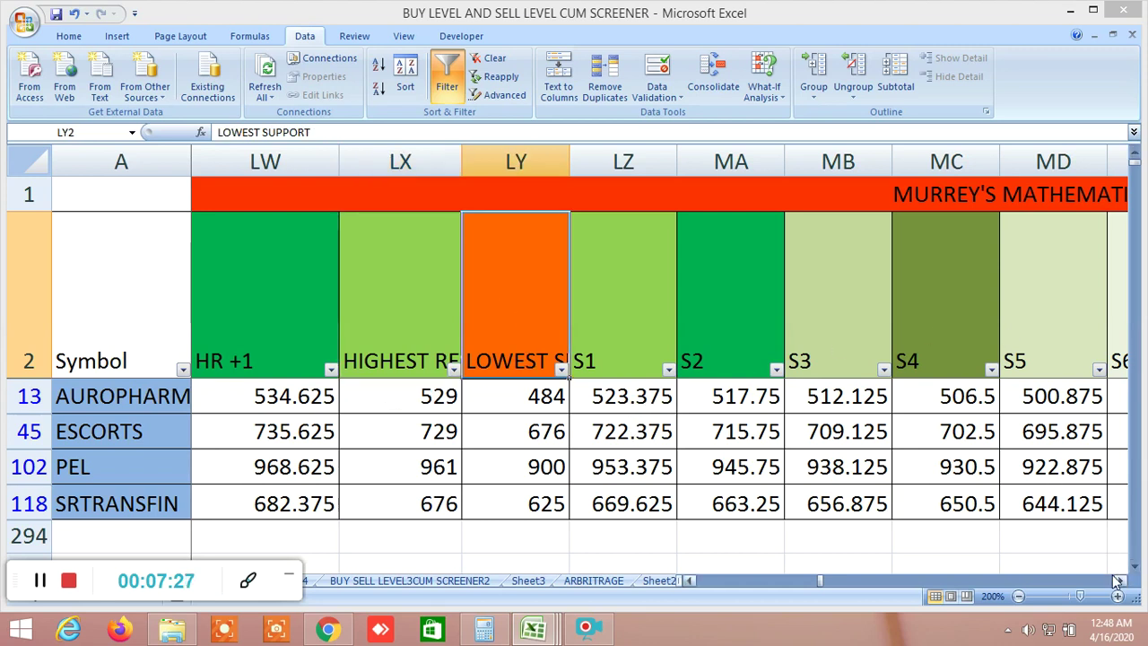
pyautogui.click(695, 583)
pyautogui.click(694, 583)
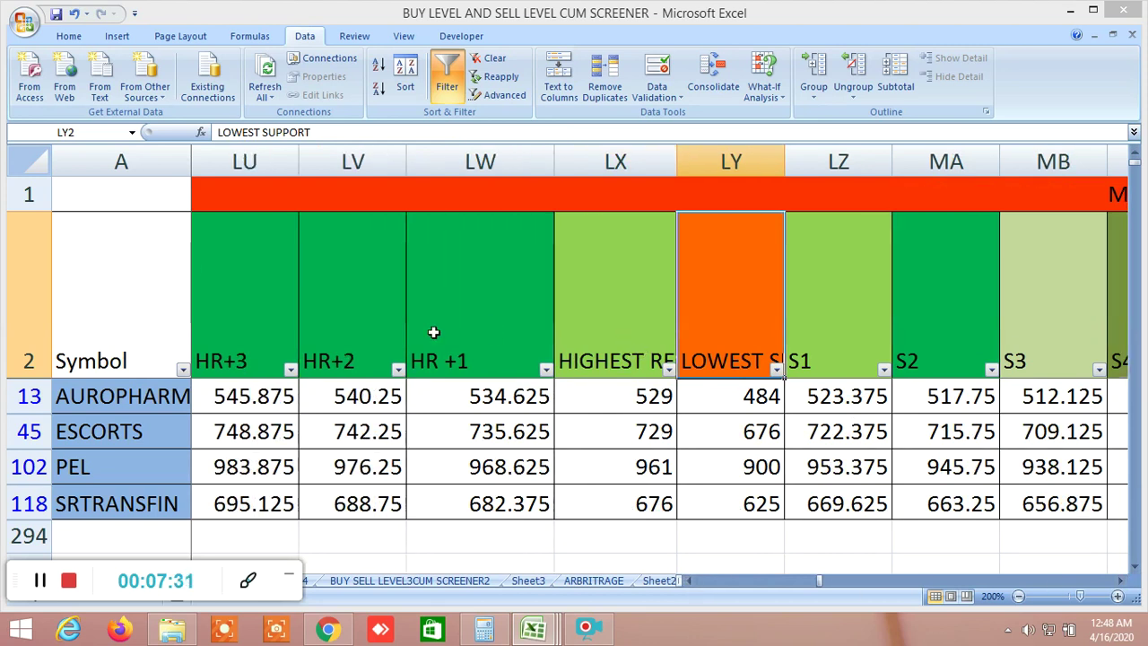
# Look over the S1 to S7 columns in the Murrey's mathematical level section.
pyautogui.click(1120, 581)
pyautogui.click(1121, 582)
pyautogui.click(1120, 581)
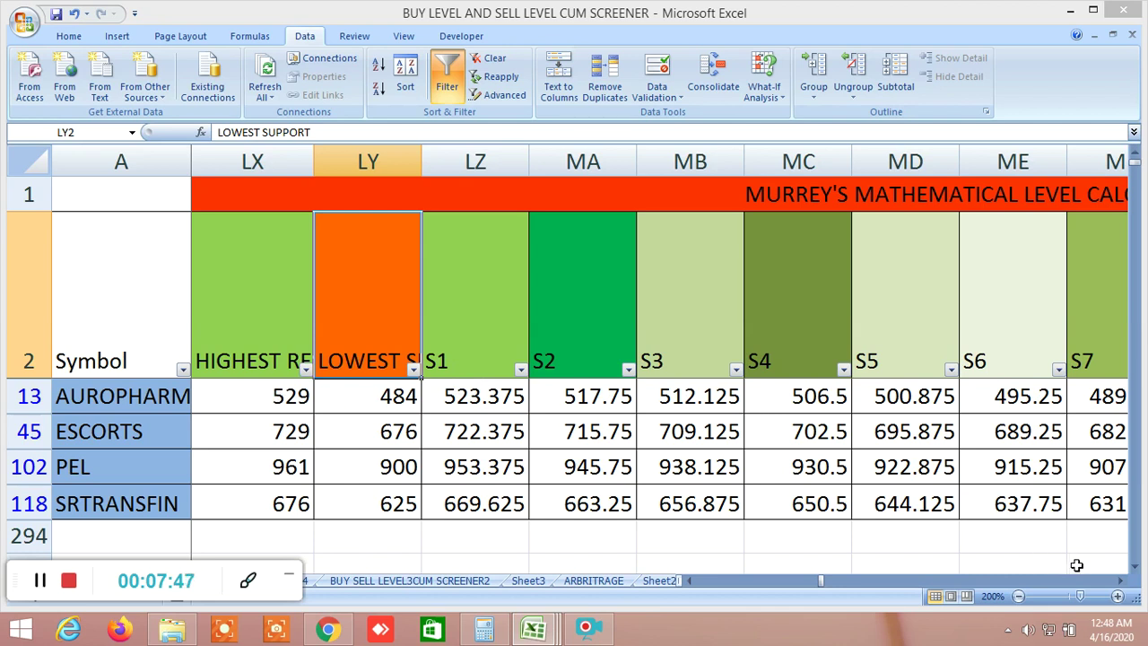
# Examine the 45 to 360 degree columns under 360 DEGREE PRICE ANALYSIS UPSIDE FIRST CYCLE.
pyautogui.moveTo(1121, 583); pyautogui.dragTo(1120, 584)
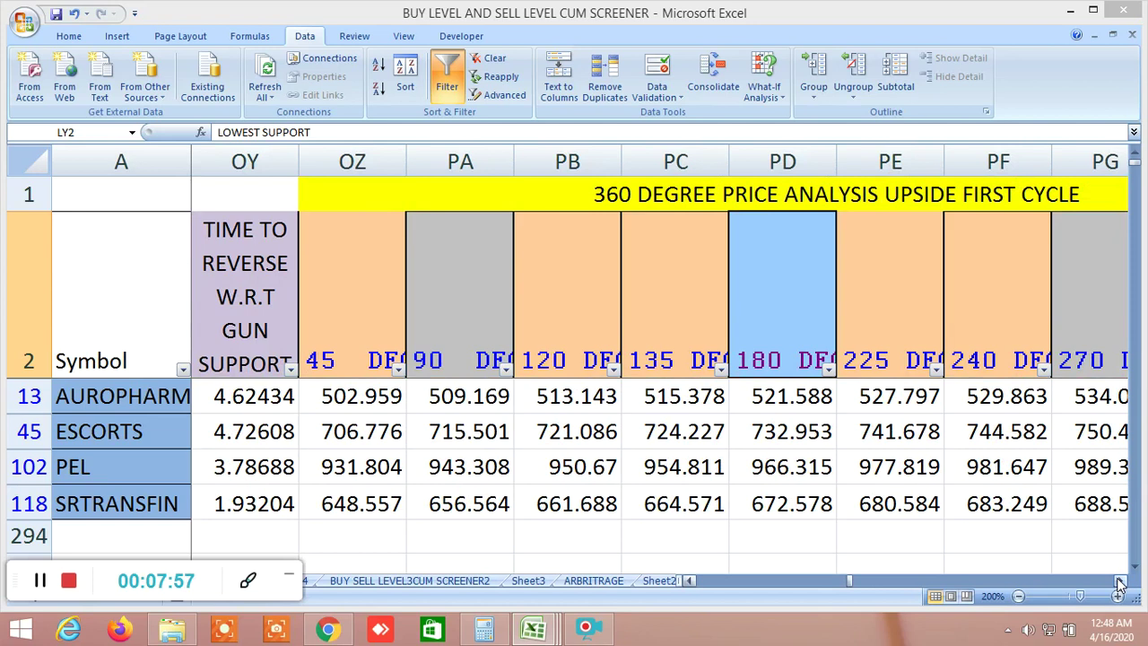
pyautogui.click(1120, 583)
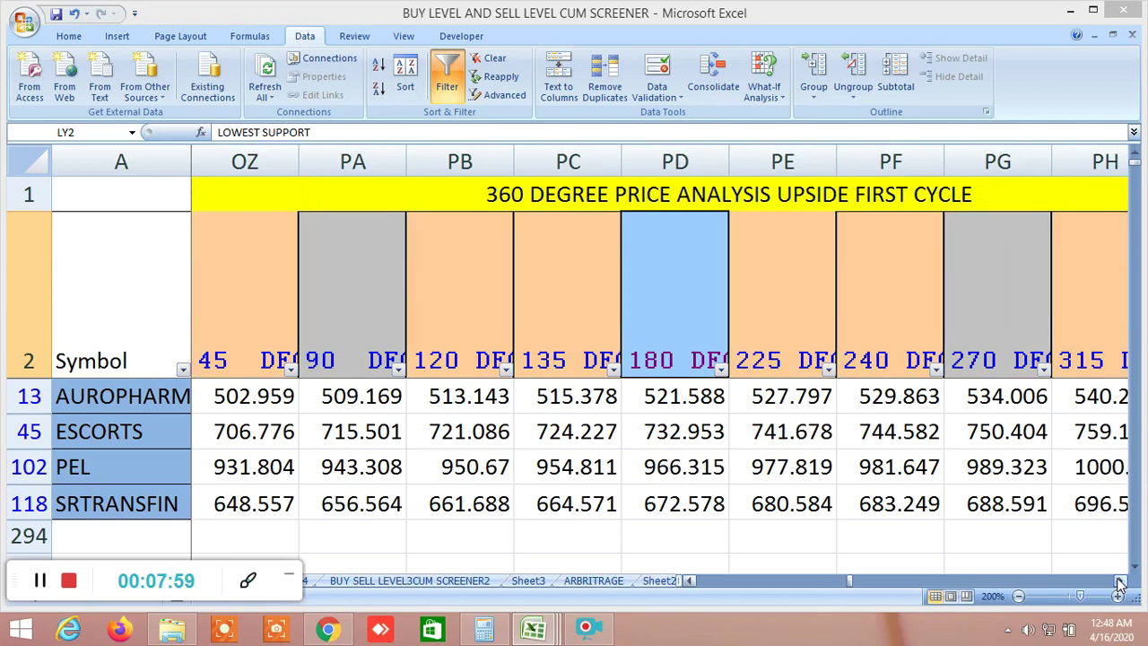
pyautogui.click(578, 197)
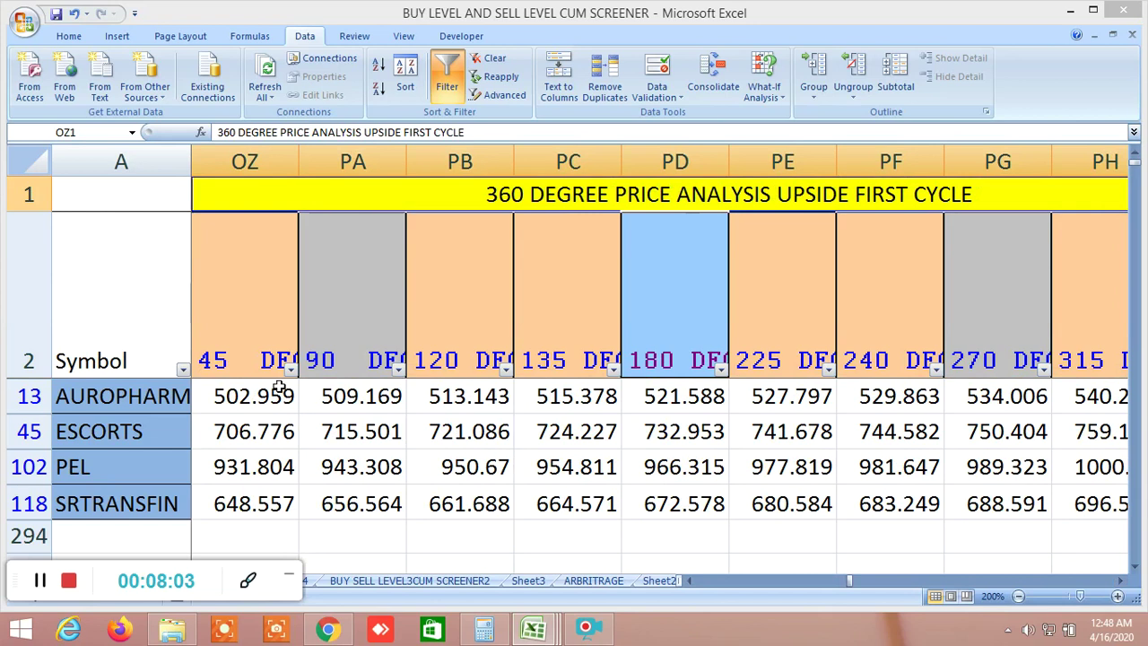
pyautogui.click(1121, 581)
pyautogui.tripleClick(1121, 581)
pyautogui.click(1121, 581)
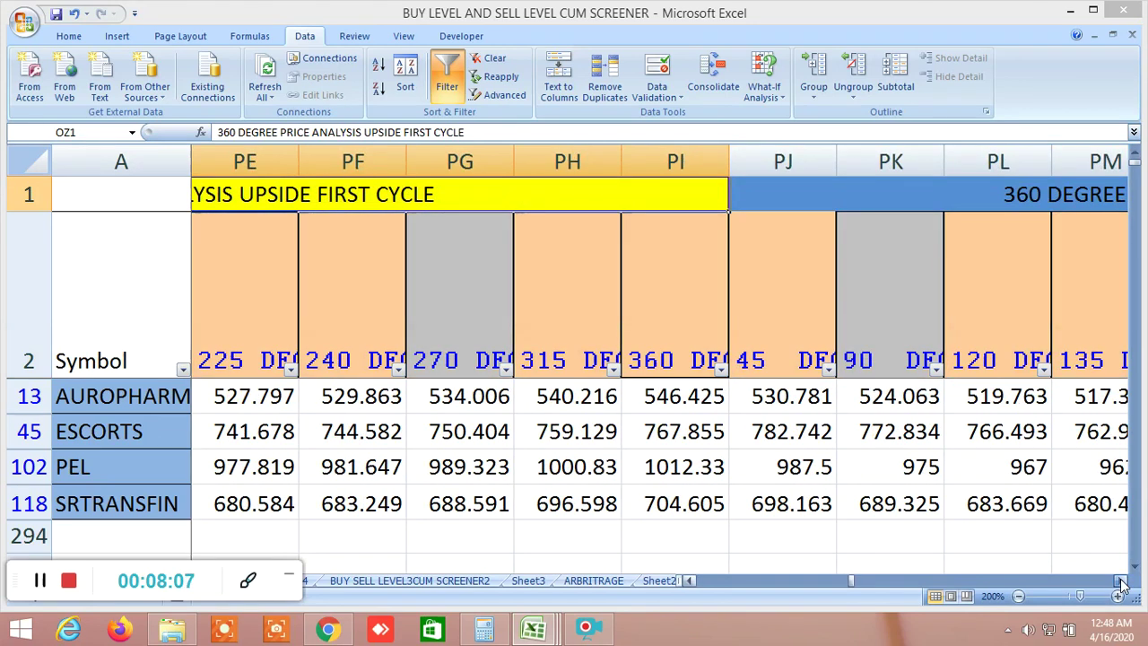
# Examine the 45 to 360 degree columns under 360 DEGREE PRICE ANALYSIS DOWNSIDE FIRST CYCLE.
pyautogui.doubleClick(1121, 581)
pyautogui.click(1121, 581)
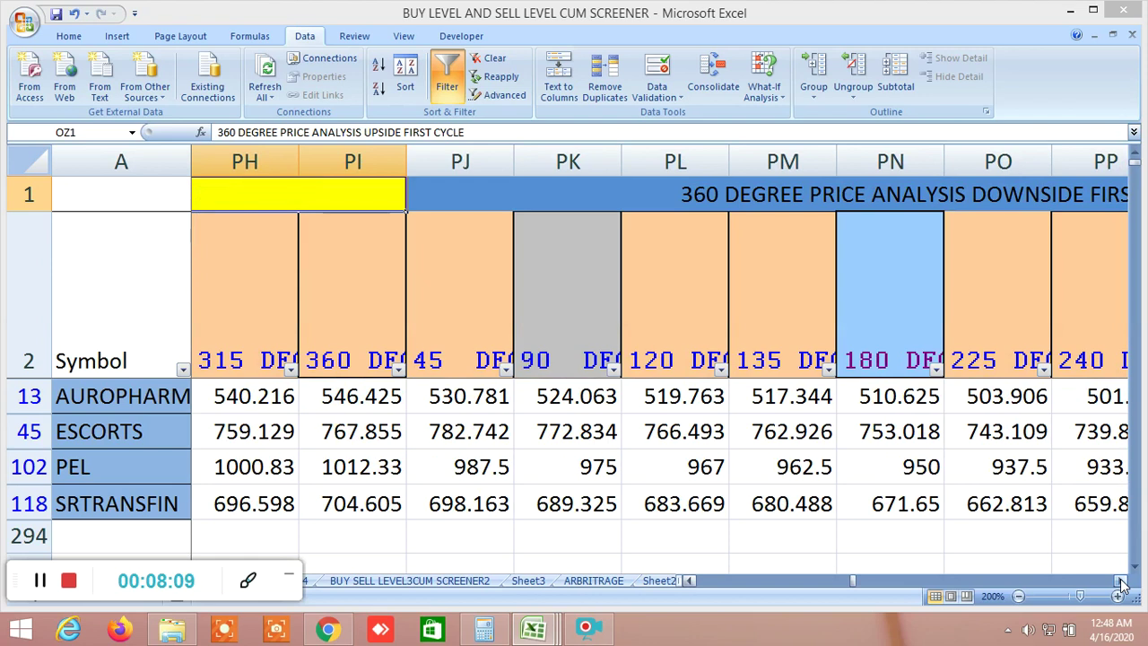
pyautogui.click(1121, 581)
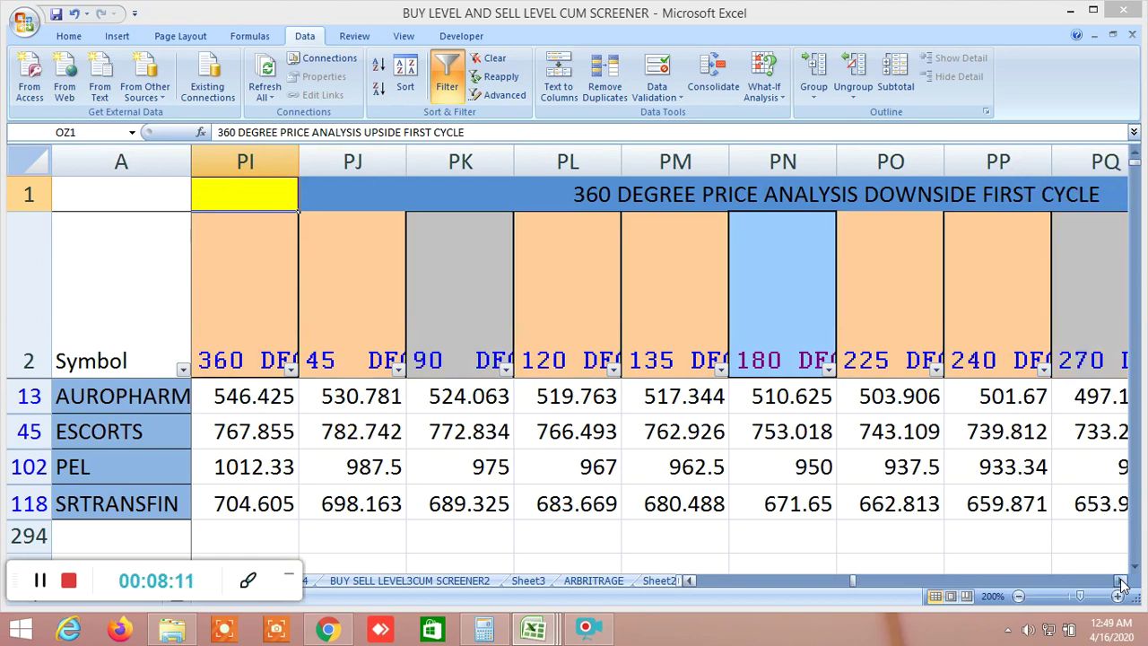
pyautogui.click(1121, 581)
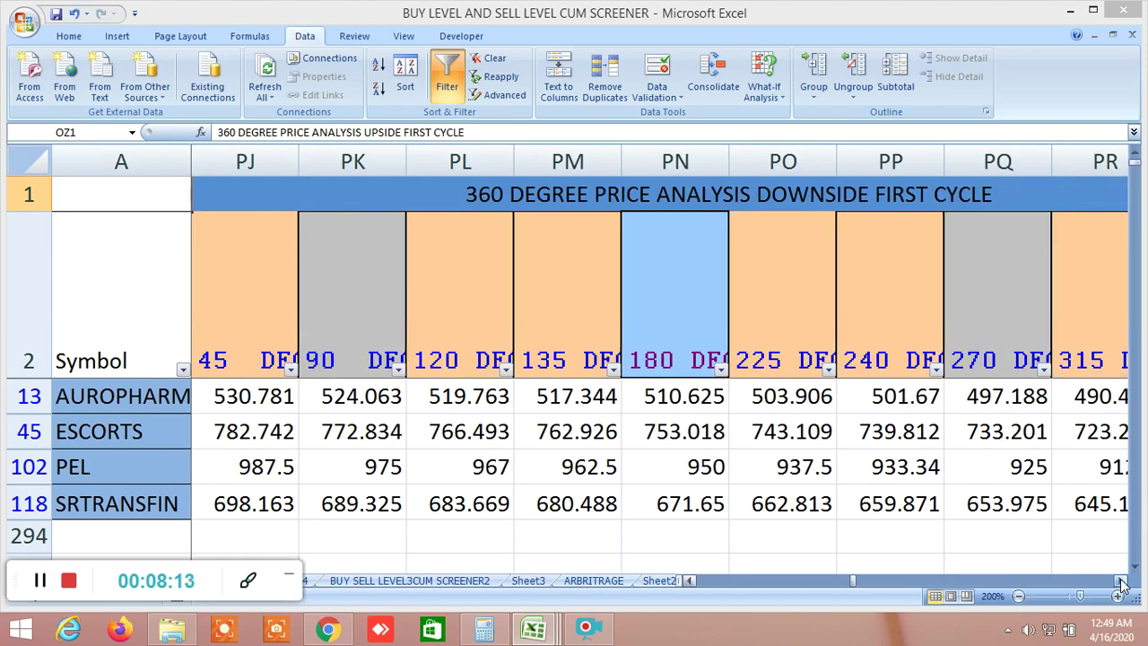
pyautogui.click(1121, 582)
pyautogui.click(1121, 581)
pyautogui.click(1121, 582)
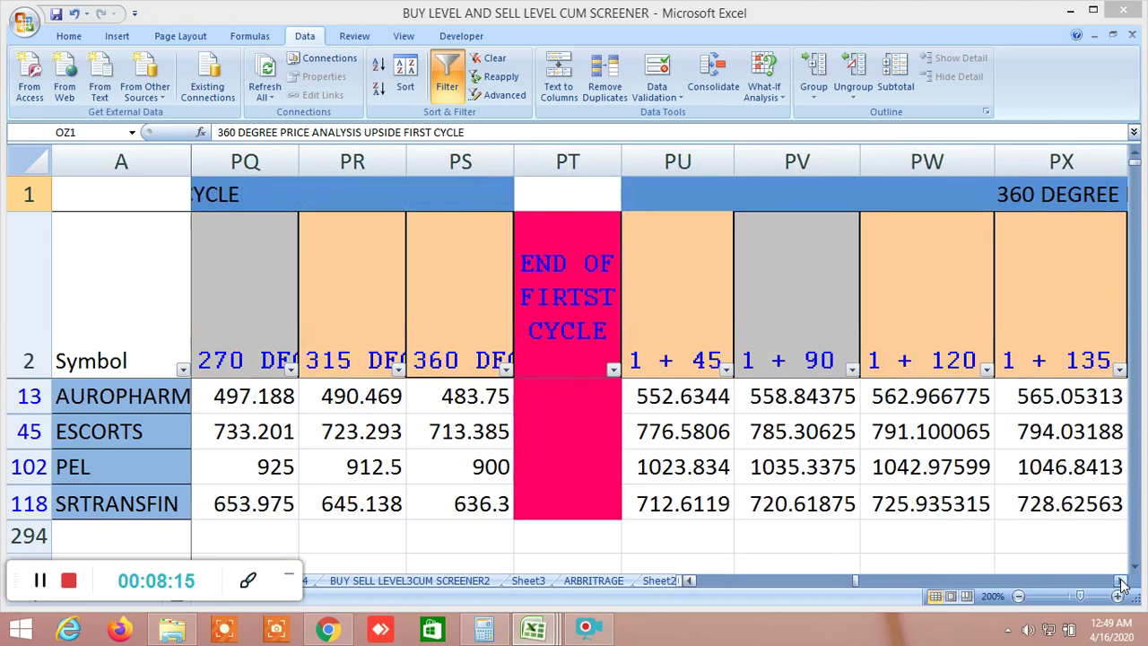
# Review the 1 + 45 to 1 + 360 columns under 360 DEGREE PRICE ANALYSIS UPSIDE SECOND CYCLE.
pyautogui.click(1121, 581)
pyautogui.click(1121, 581)
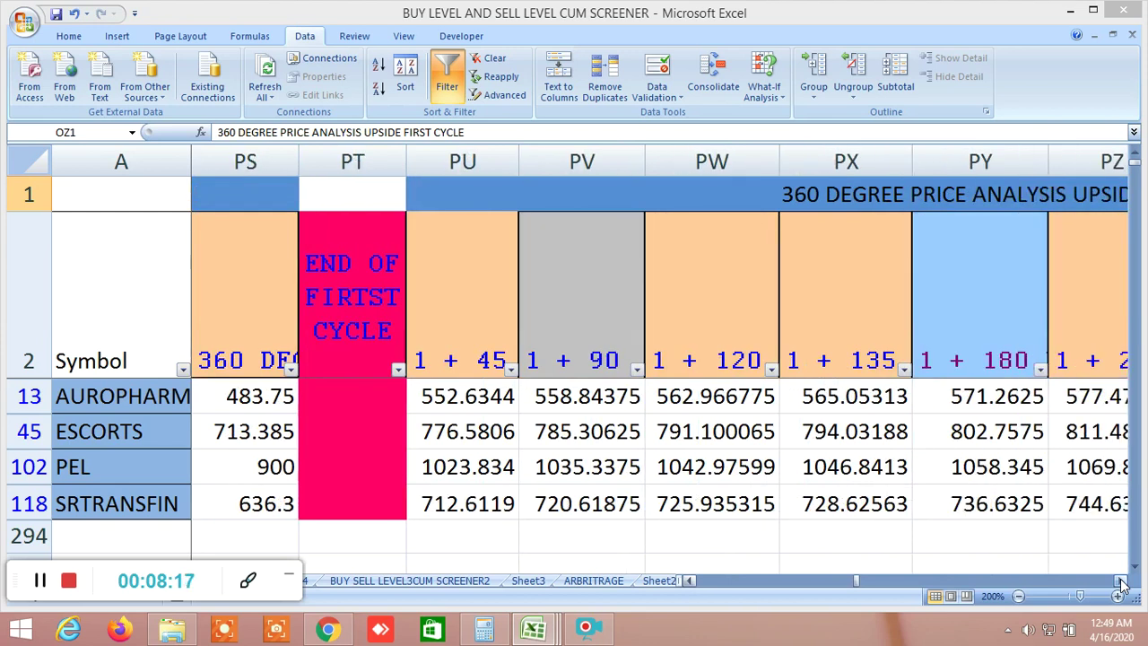
pyautogui.click(1121, 581)
pyautogui.click(1121, 581)
pyautogui.click(1122, 582)
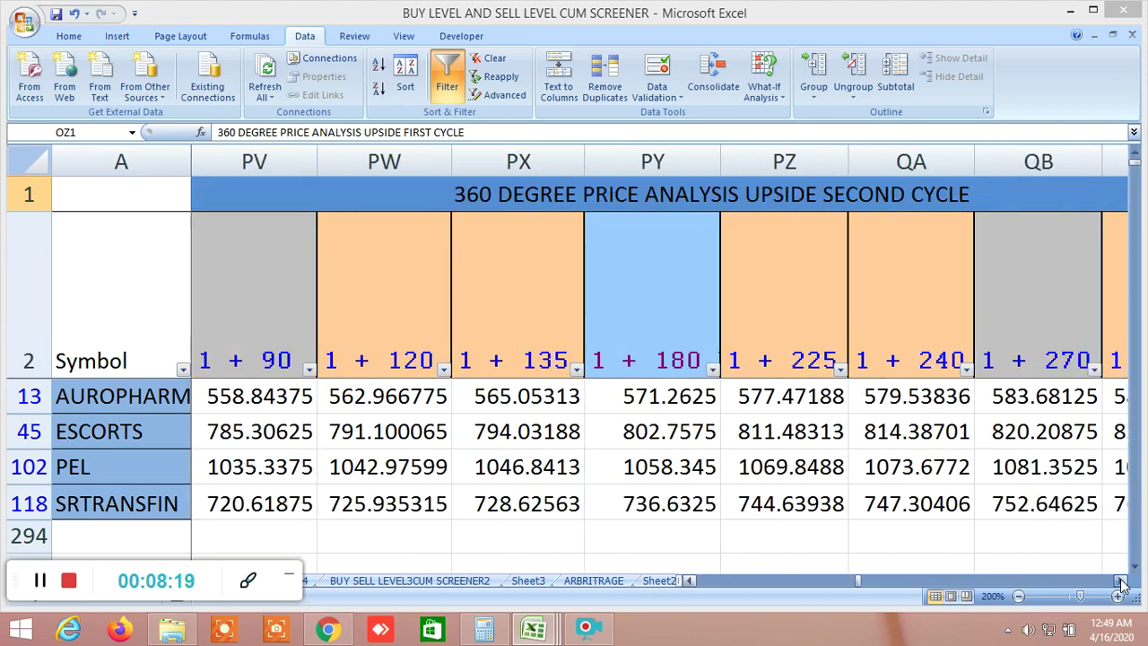
pyautogui.click(1121, 581)
pyautogui.click(1121, 581)
pyautogui.click(1121, 581)
pyautogui.click(1121, 581)
pyautogui.click(1121, 582)
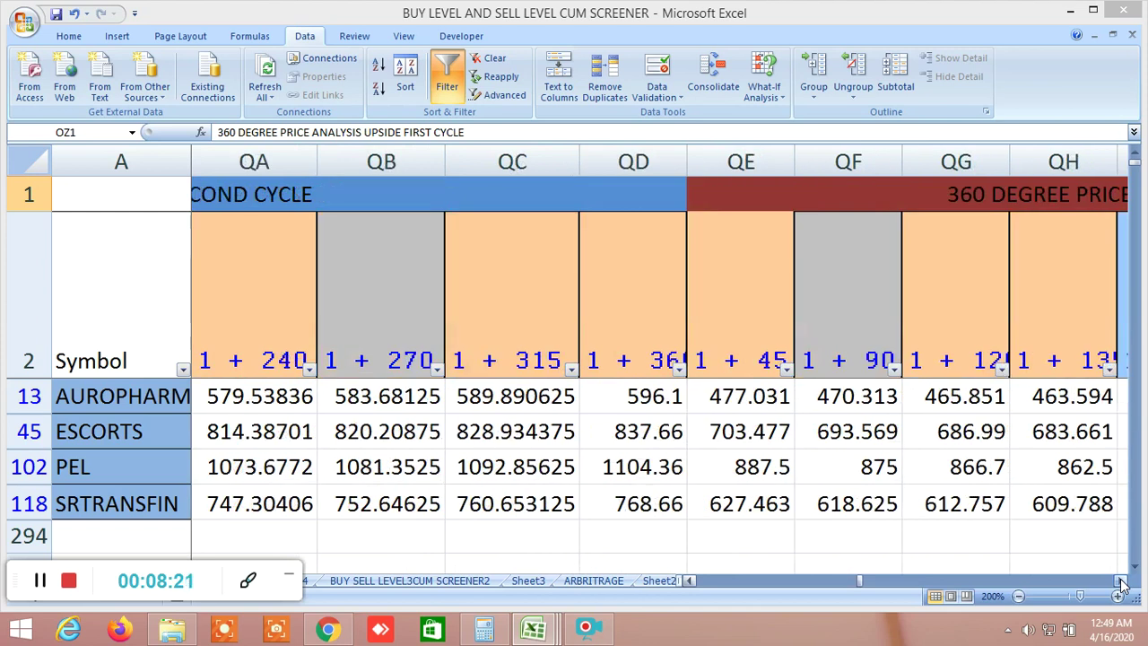
# Look through the remaining second-cycle and third-cycle degree columns up to the END OF THIRD CYCLE divider.
pyautogui.click(1121, 581)
pyautogui.moveTo(1121, 582); pyautogui.dragTo(1121, 582)
pyautogui.click(1121, 581)
pyautogui.click(1122, 581)
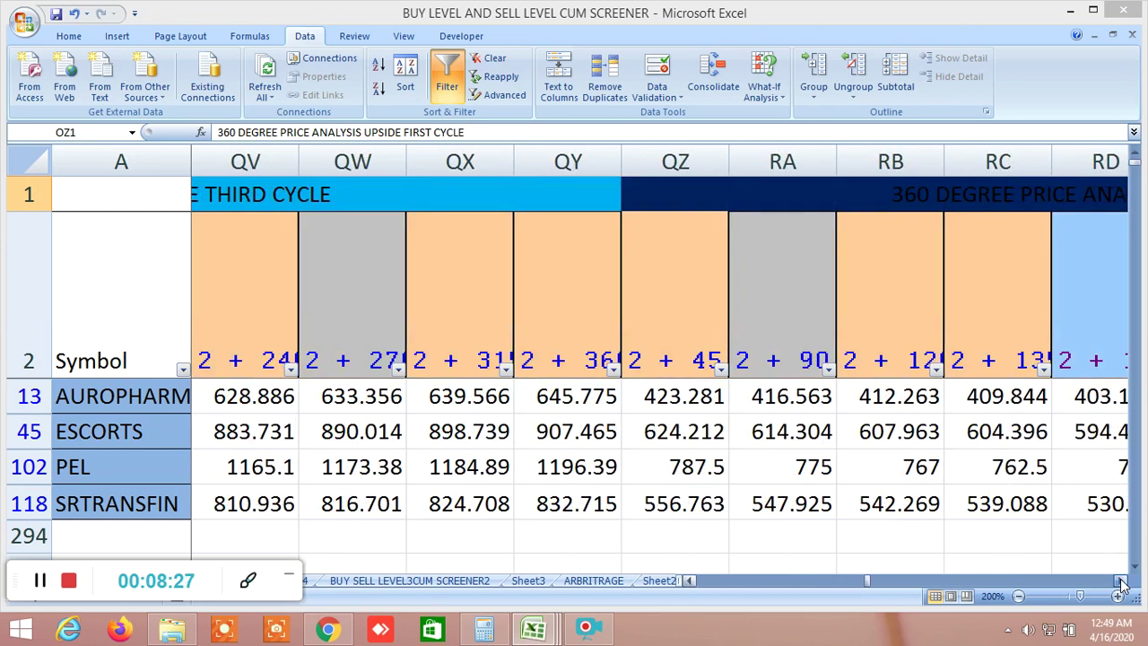
pyautogui.click(1121, 581)
pyautogui.click(1121, 581)
pyautogui.click(1121, 581)
pyautogui.moveTo(1121, 581); pyautogui.dragTo(1121, 581)
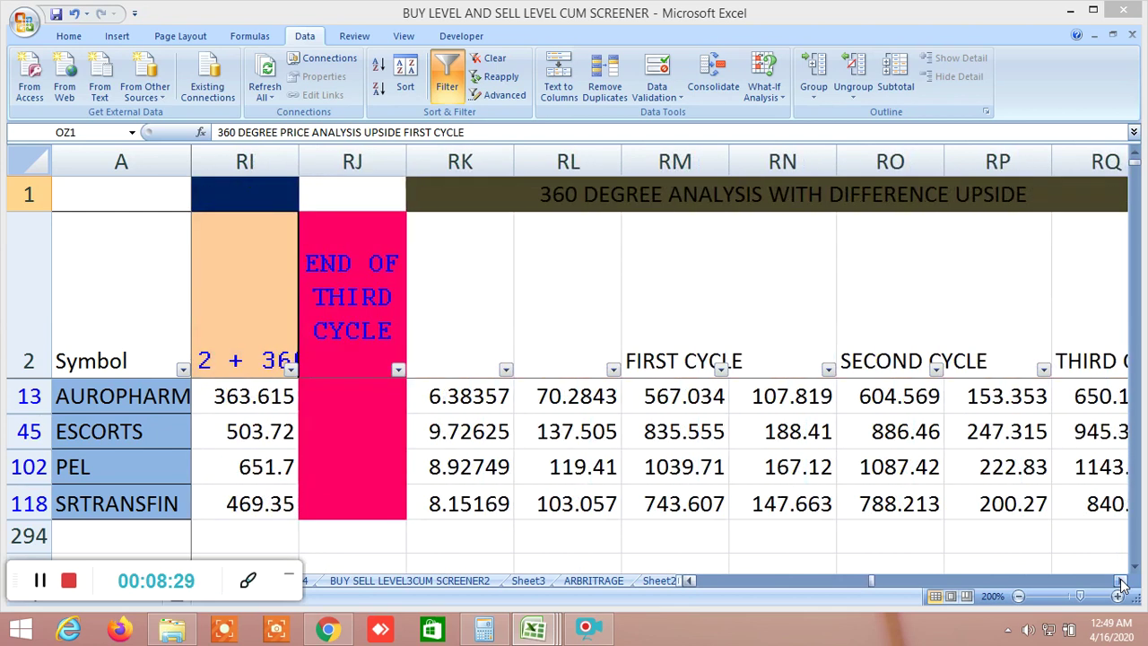
# Inspect the FIRST, SECOND and THIRD CYCLE columns in the first 360 DEGREE ANALYSIS WITH DIFFERENCE UPSIDE section.
pyautogui.click(1122, 581)
pyautogui.click(1121, 582)
pyautogui.click(346, 326)
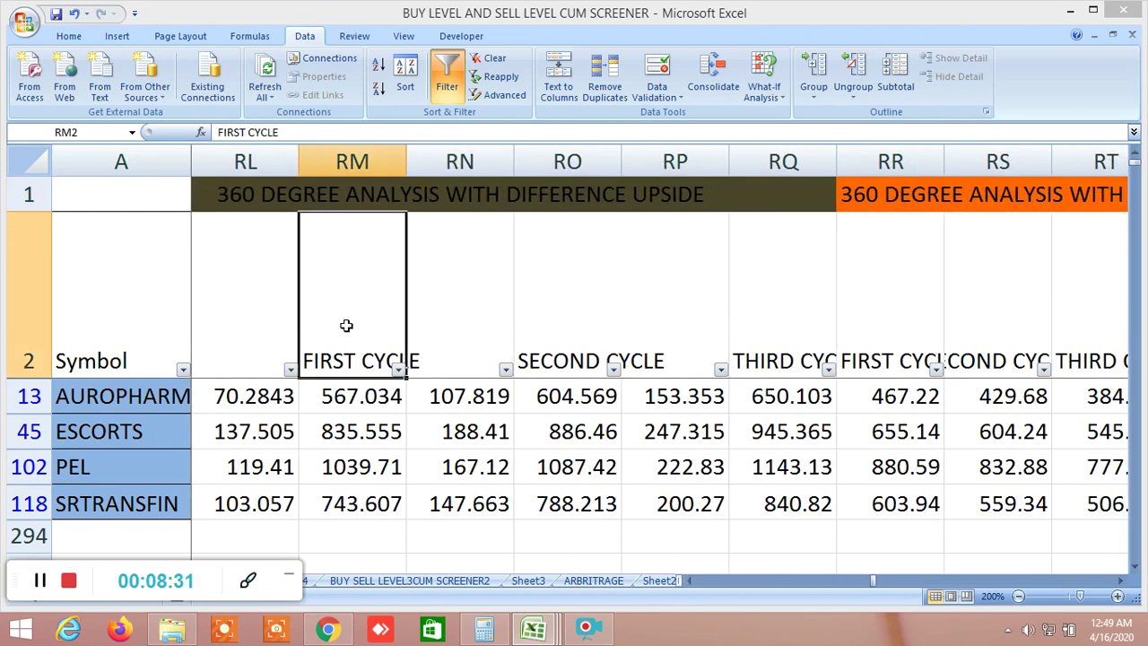
pyautogui.click(574, 320)
pyautogui.click(763, 316)
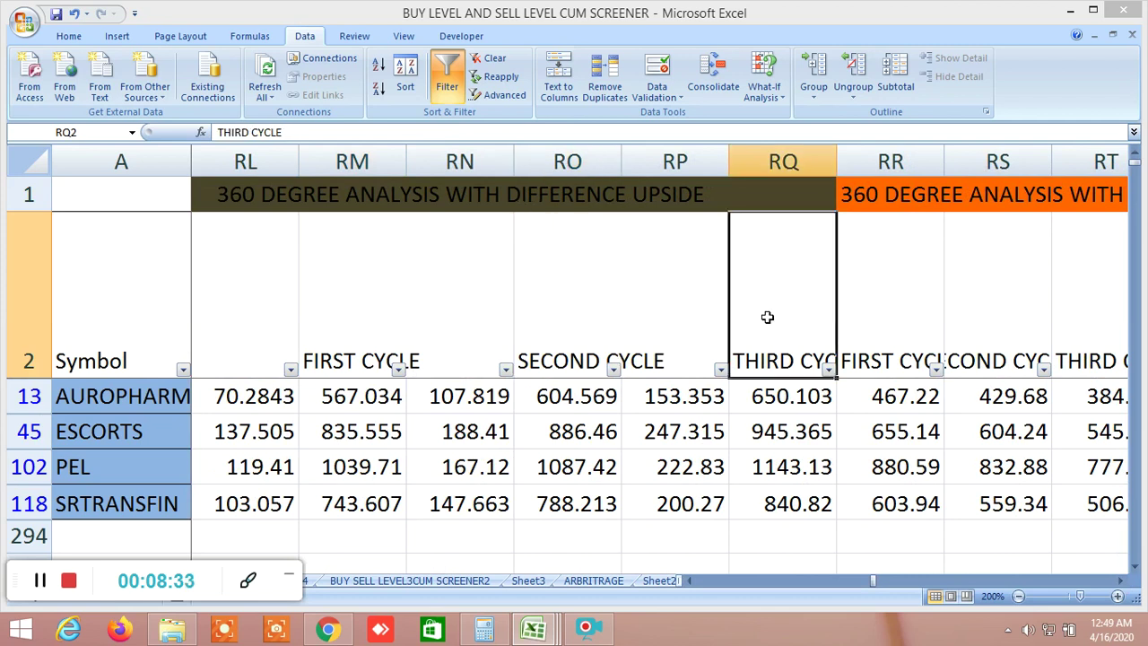
# Inspect the FIRST, SECOND and THIRD CYCLE columns in the orange-headed 360 DEGREE ANALYSIS section.
pyautogui.click(1121, 582)
pyautogui.click(1120, 581)
pyautogui.click(1121, 581)
pyautogui.click(574, 325)
pyautogui.click(688, 331)
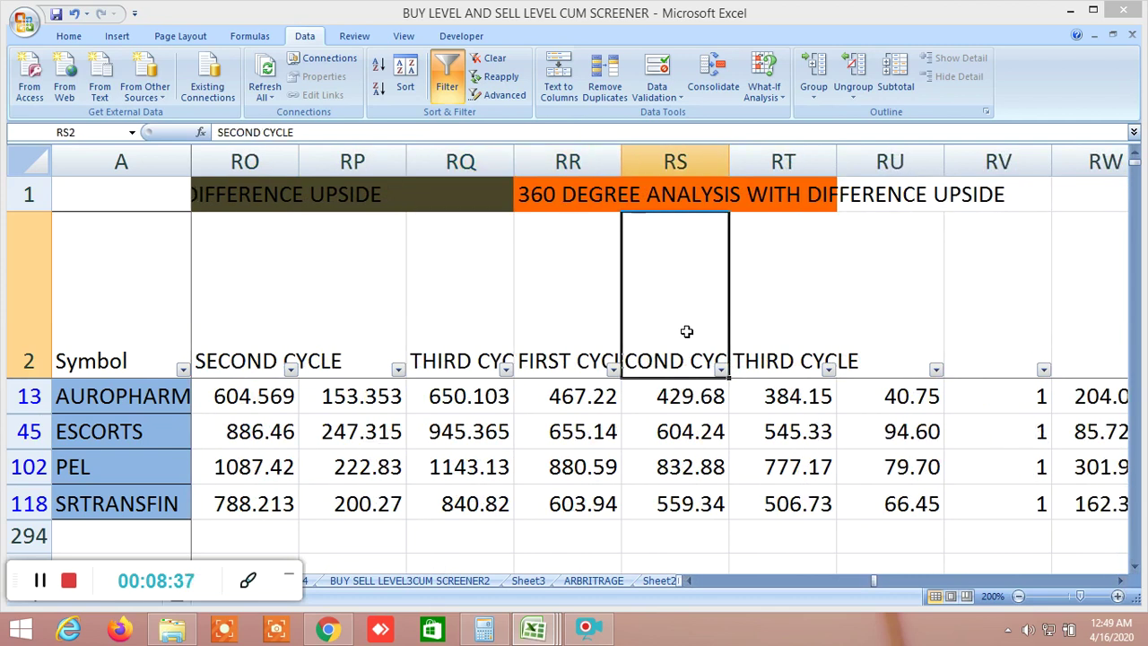
pyautogui.click(794, 323)
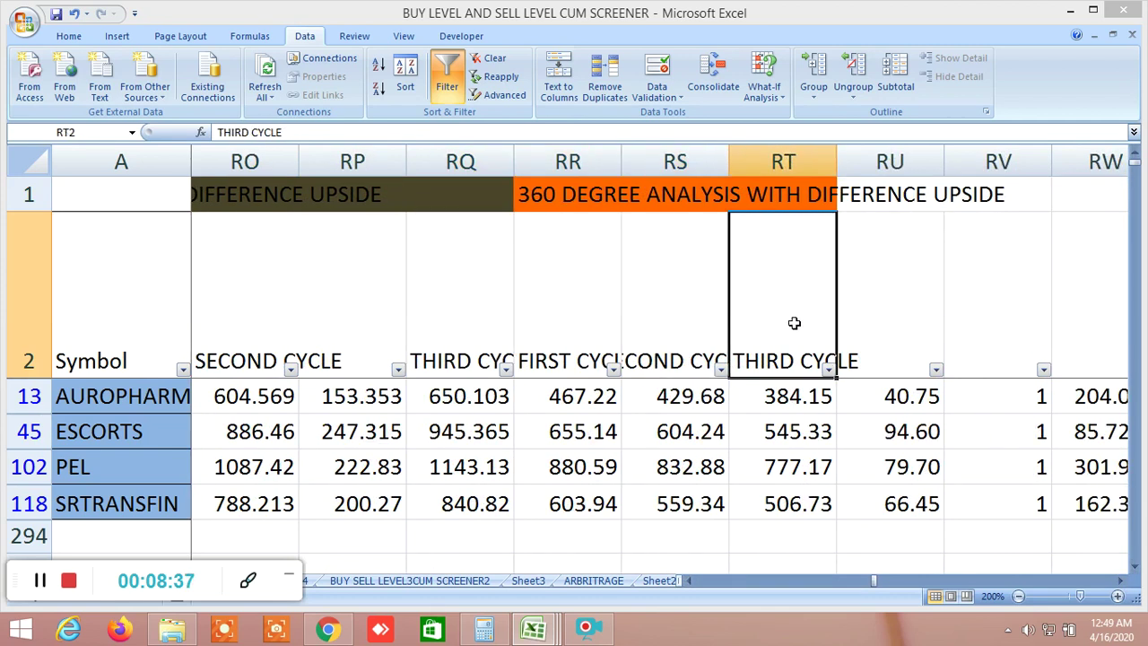
# Examine the GANN TIME INTRADAY column for the filtered symbols.
pyautogui.click(1121, 581)
pyautogui.click(1120, 581)
pyautogui.click(1121, 581)
pyautogui.click(1121, 581)
pyautogui.click(1121, 581)
pyautogui.click(1122, 581)
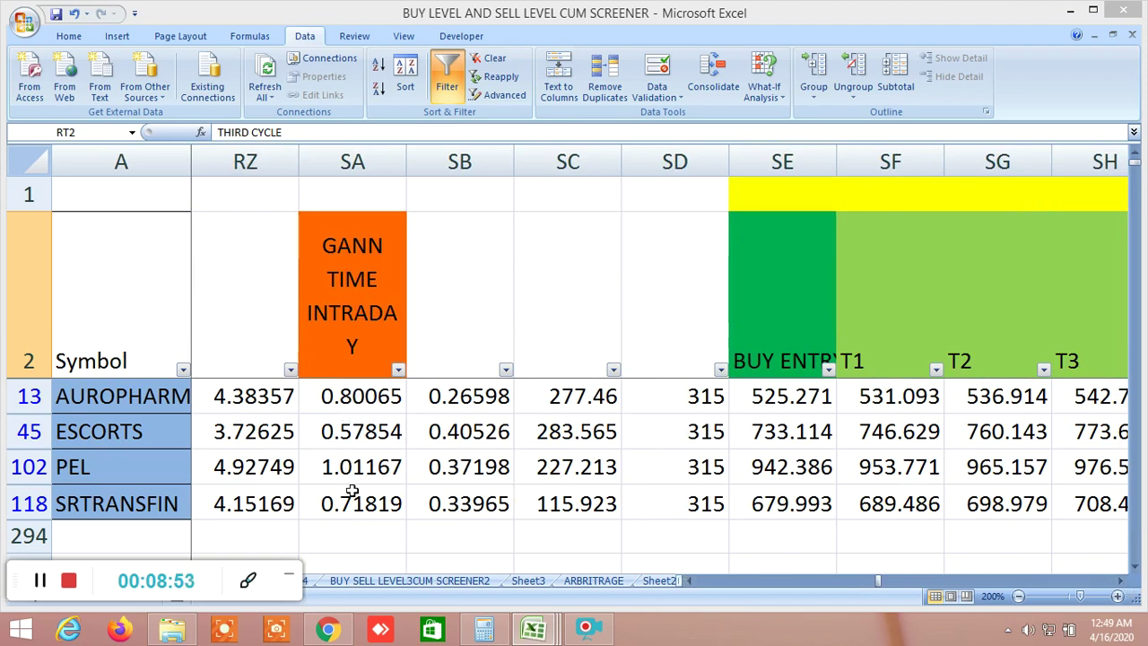
# Inspect the buy and sell entries with targets T1 to T6 under BUY SELL LEVELS ACCORDING TO NUMBER VIBRATION 7 for the filtered symbols.
pyautogui.click(1121, 582)
pyautogui.click(1121, 584)
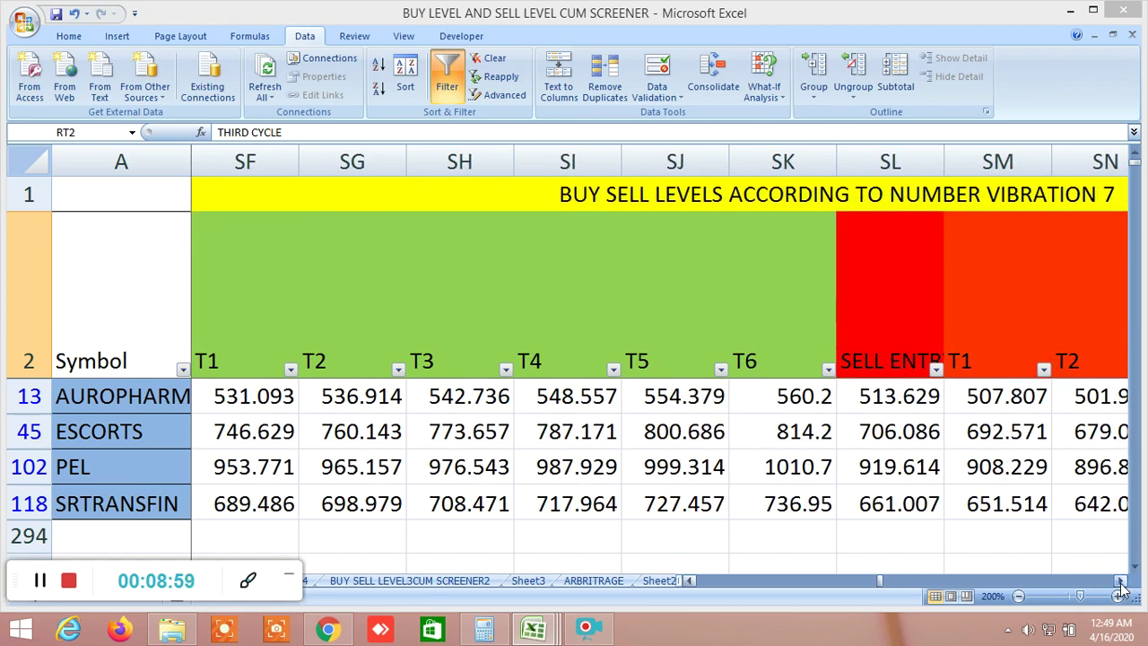
pyautogui.click(692, 582)
pyautogui.click(692, 582)
pyautogui.click(692, 581)
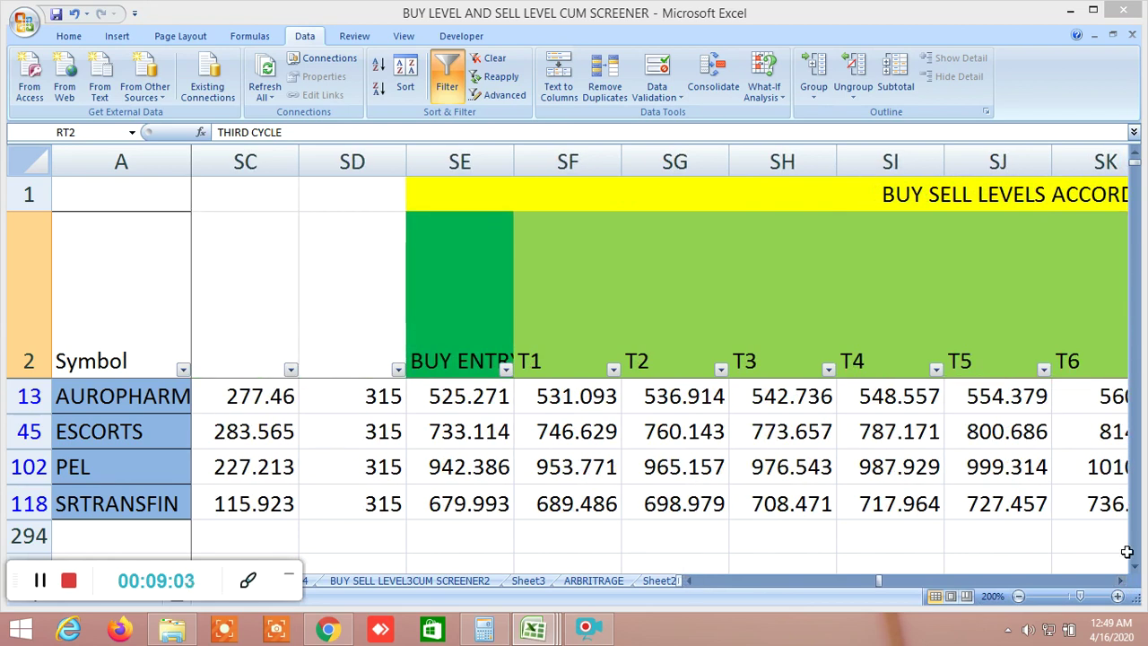
pyautogui.click(1121, 581)
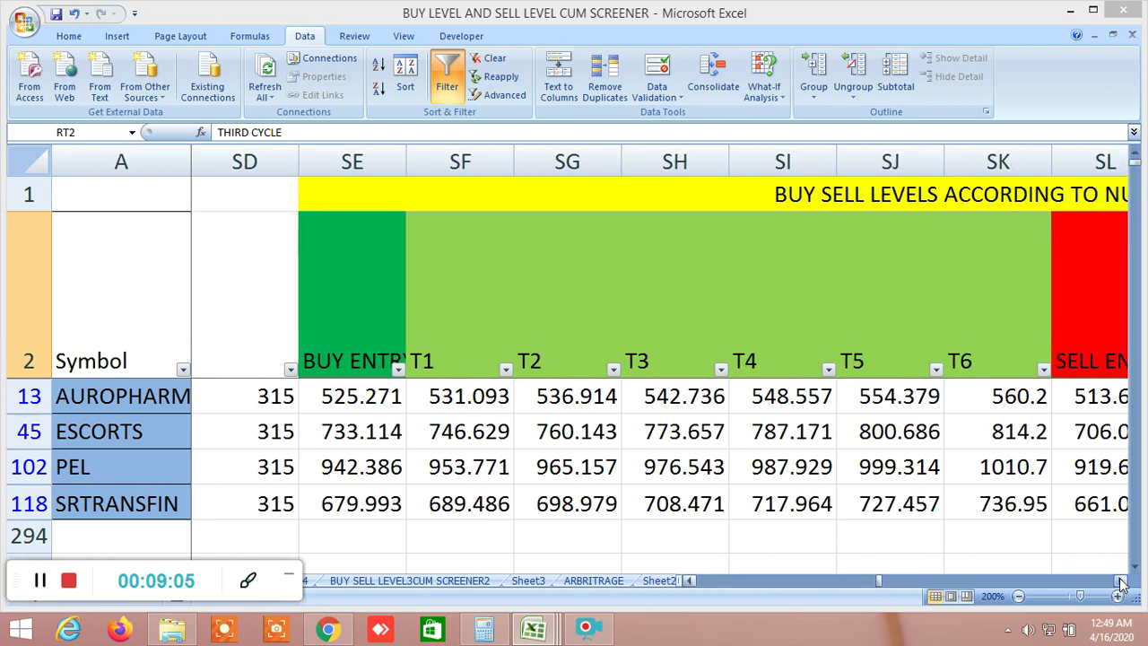
pyautogui.click(1122, 581)
pyautogui.click(1122, 581)
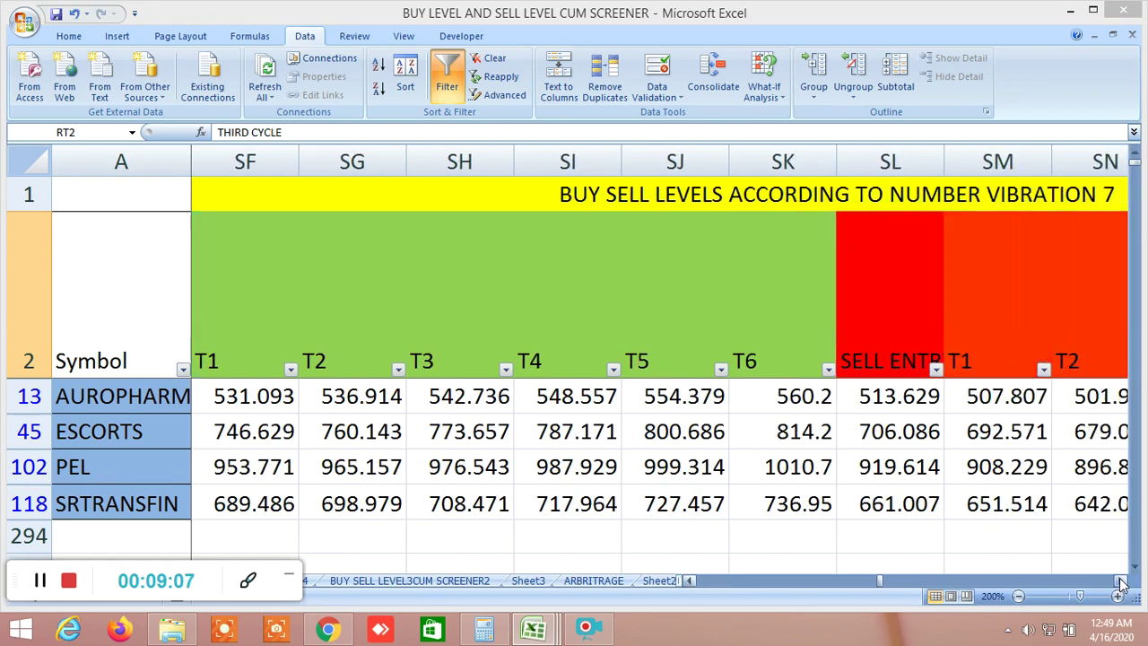
pyautogui.click(1121, 581)
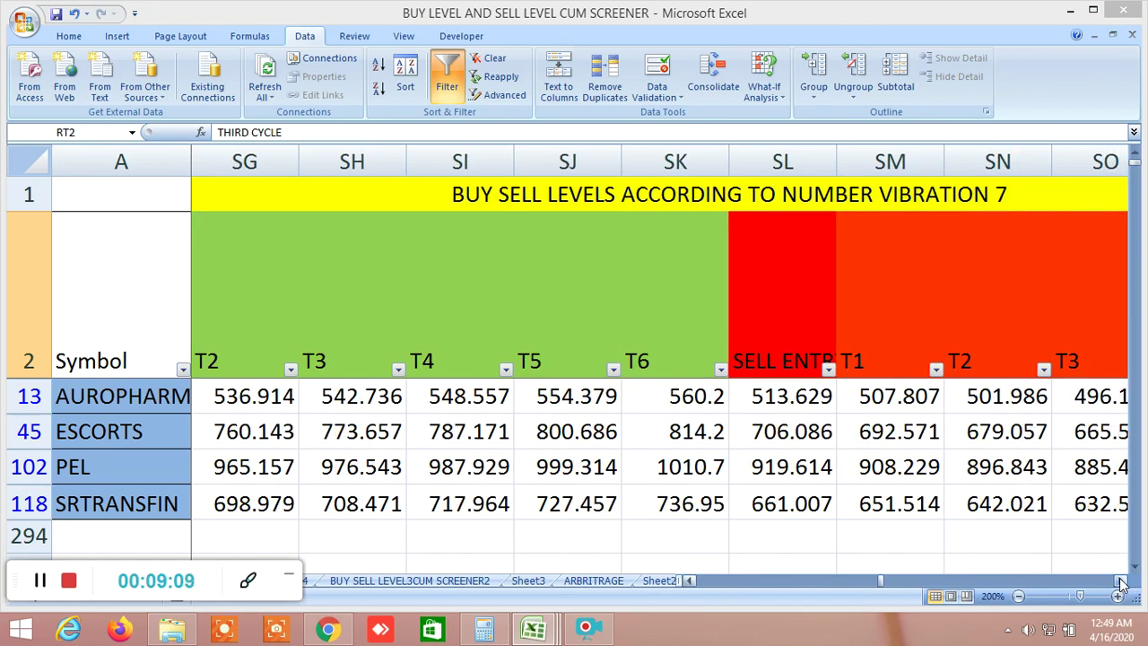
pyautogui.click(1122, 581)
pyautogui.click(1121, 581)
pyautogui.click(1122, 582)
pyautogui.click(1122, 582)
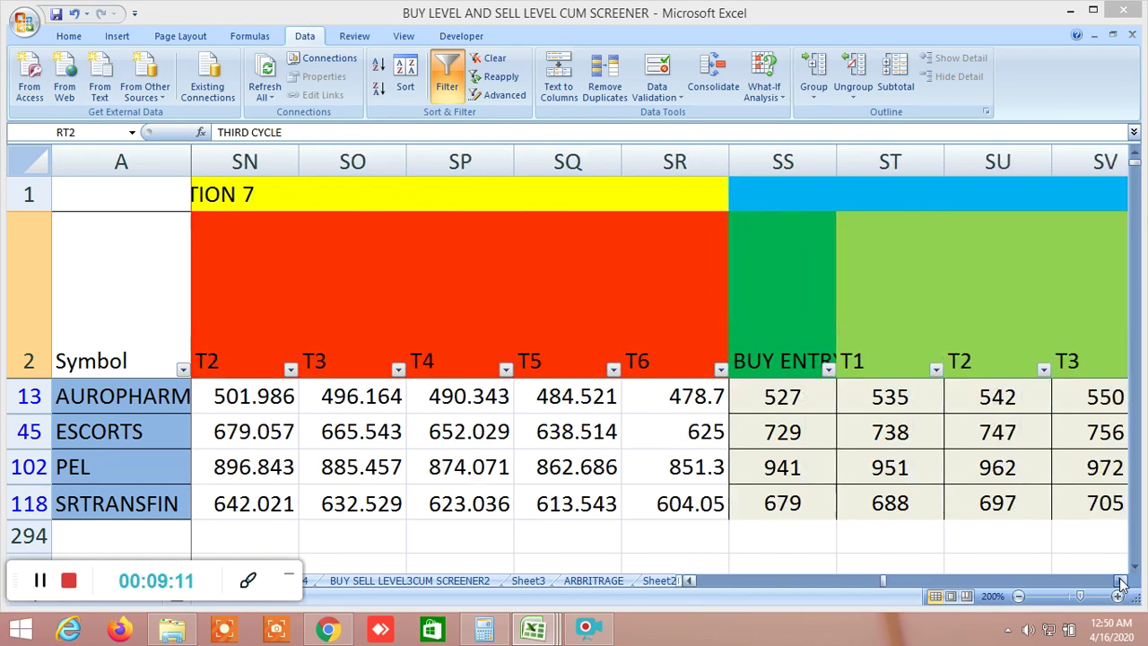
# Inspect the GANN SQUARE OF 12 buy and sell entries with targets T1 to T11 for the filtered symbols.
pyautogui.click(1122, 581)
pyautogui.click(1121, 581)
pyautogui.click(1121, 582)
pyautogui.click(1121, 581)
pyautogui.click(1121, 581)
pyautogui.click(1121, 581)
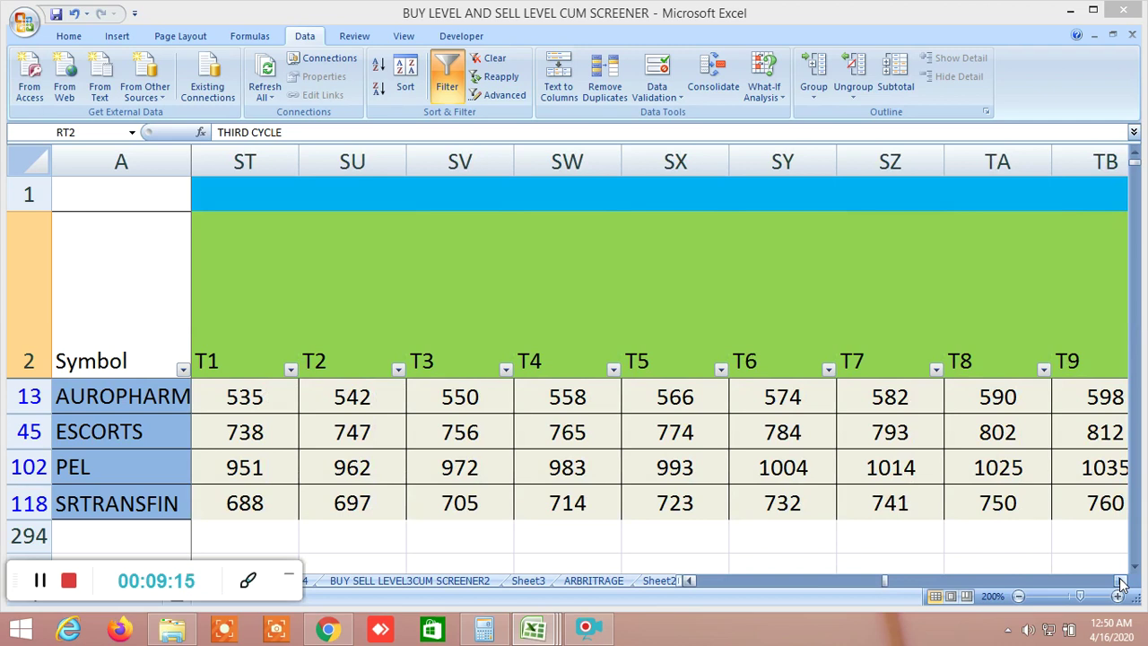
pyautogui.click(1121, 582)
pyautogui.click(1122, 581)
pyautogui.click(1121, 582)
pyautogui.click(1122, 581)
pyautogui.click(1121, 581)
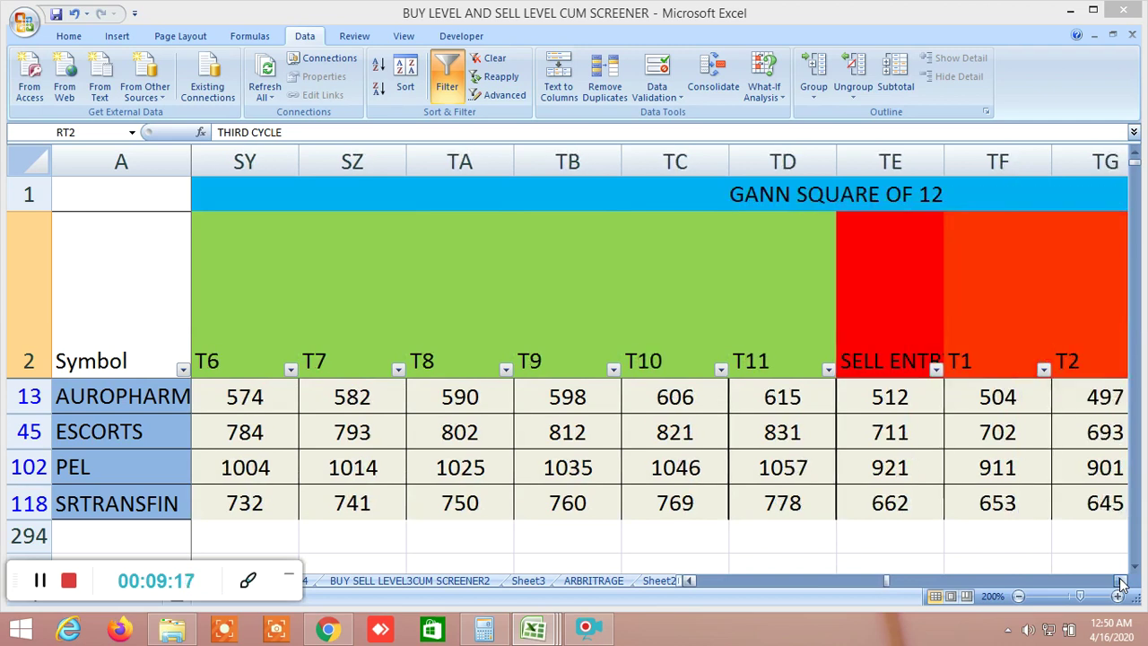
pyautogui.click(1121, 581)
pyautogui.click(1122, 581)
pyautogui.click(1121, 581)
pyautogui.click(1122, 581)
pyautogui.click(1121, 581)
pyautogui.click(1121, 581)
pyautogui.click(1121, 581)
pyautogui.click(1121, 581)
pyautogui.click(1122, 581)
pyautogui.click(1121, 581)
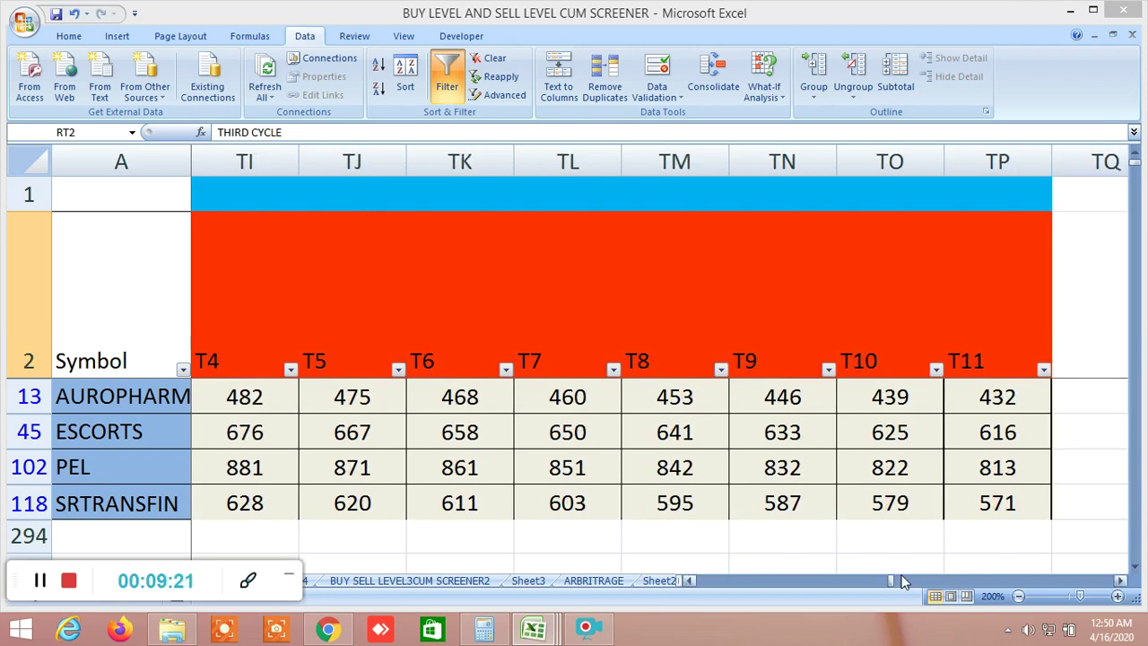
# Return to the HIGH, LOW and CLOSE columns and turn off the filter to list all symbols.
pyautogui.moveTo(892, 584); pyautogui.dragTo(661, 583)
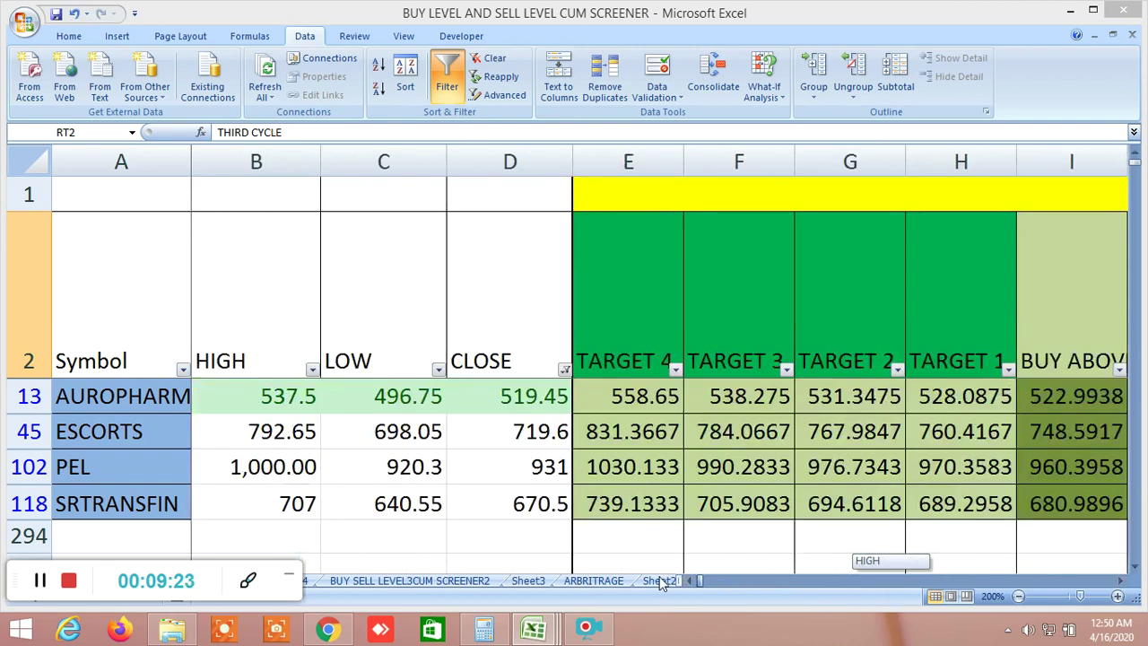
pyautogui.click(448, 80)
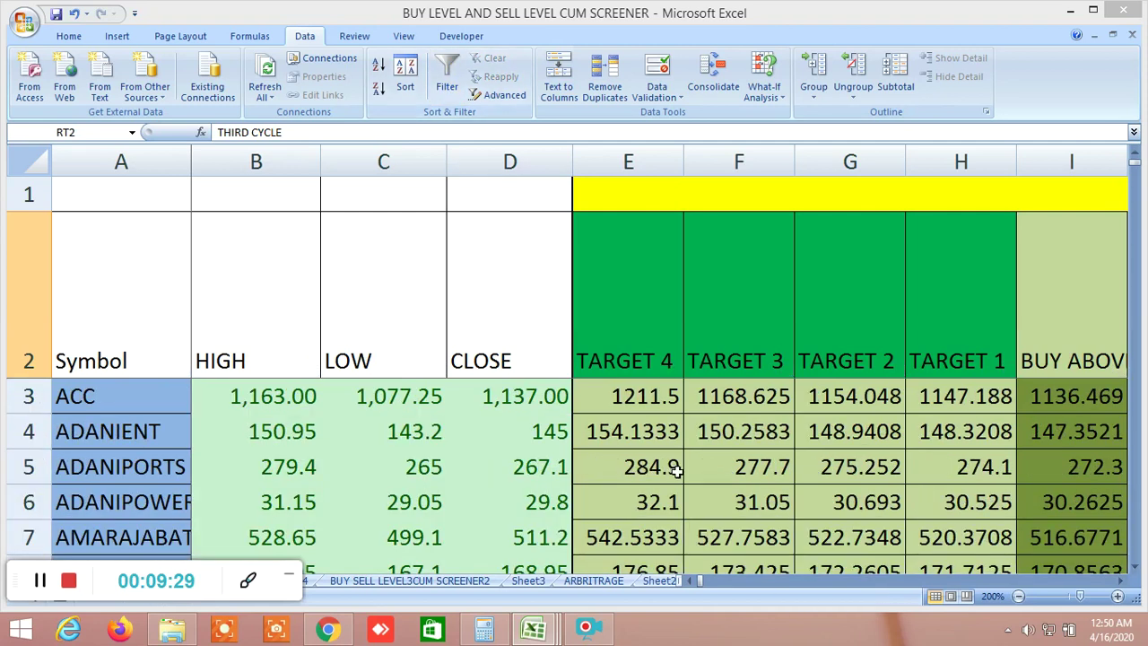
# Look through the full symbol list, including the COMMODITY rows, down to the NIFTY & BANKNIFTY rows.
pyautogui.scroll(-12, 677, 471)
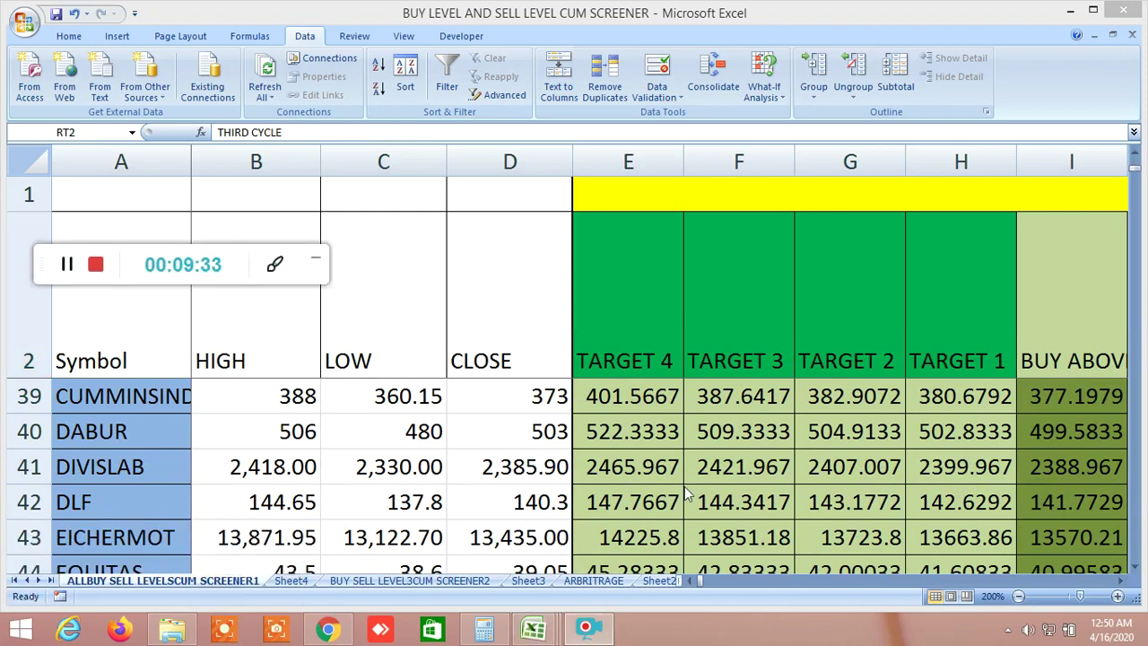
pyautogui.scroll(-20, 673, 504)
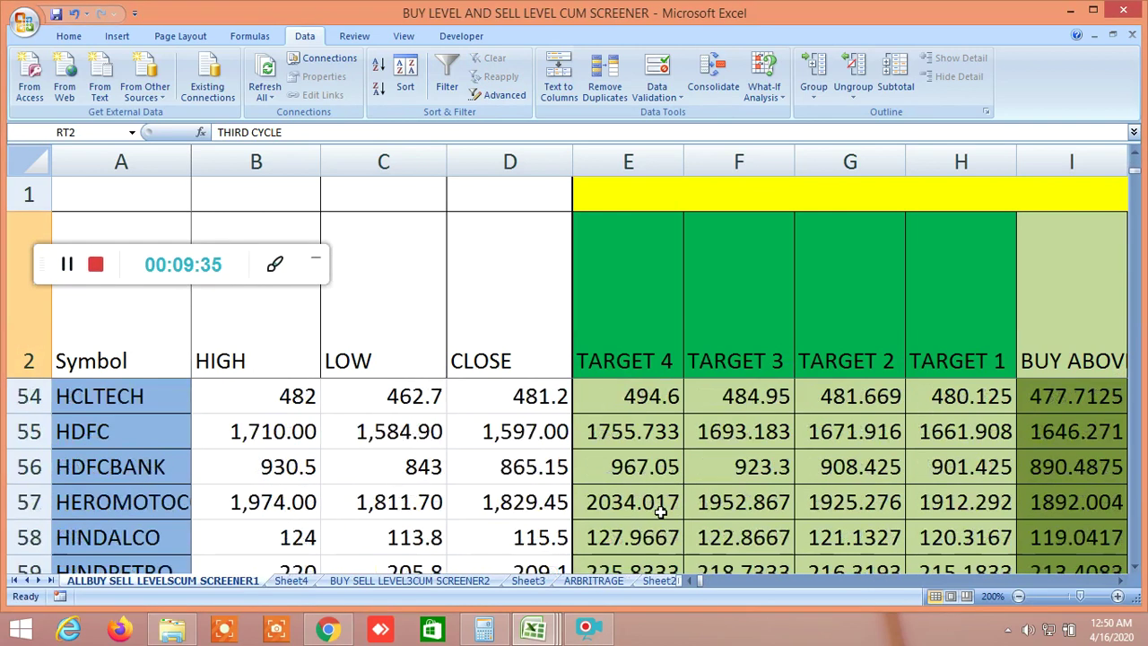
pyautogui.scroll(-13, 660, 511)
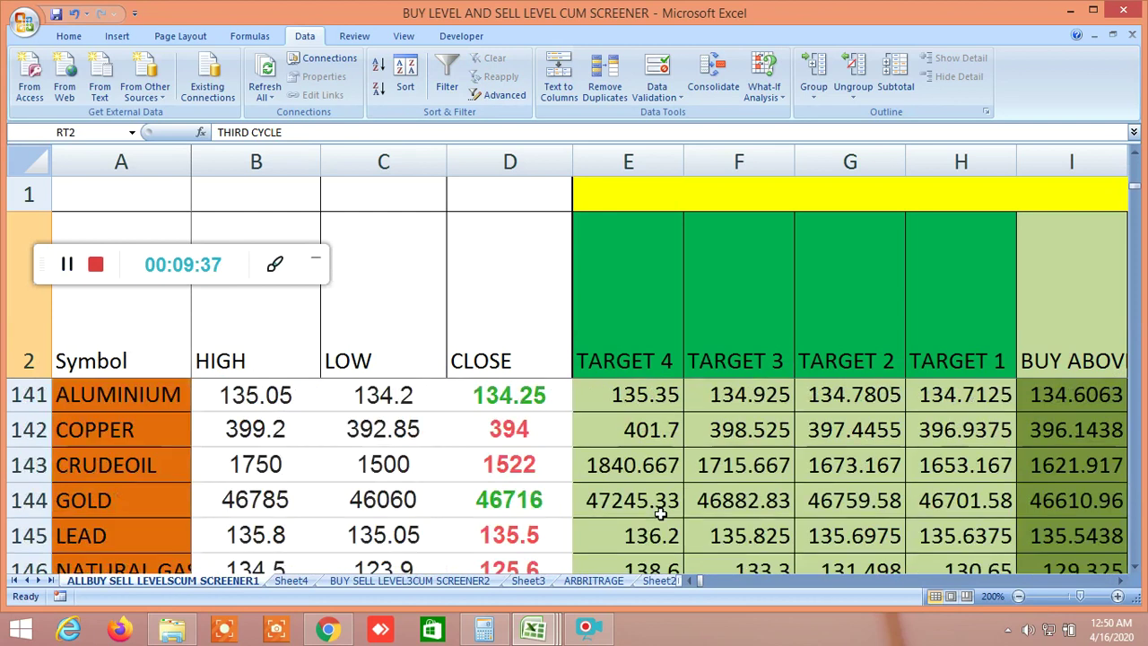
pyautogui.scroll(3, 660, 511)
pyautogui.scroll(-1, 660, 512)
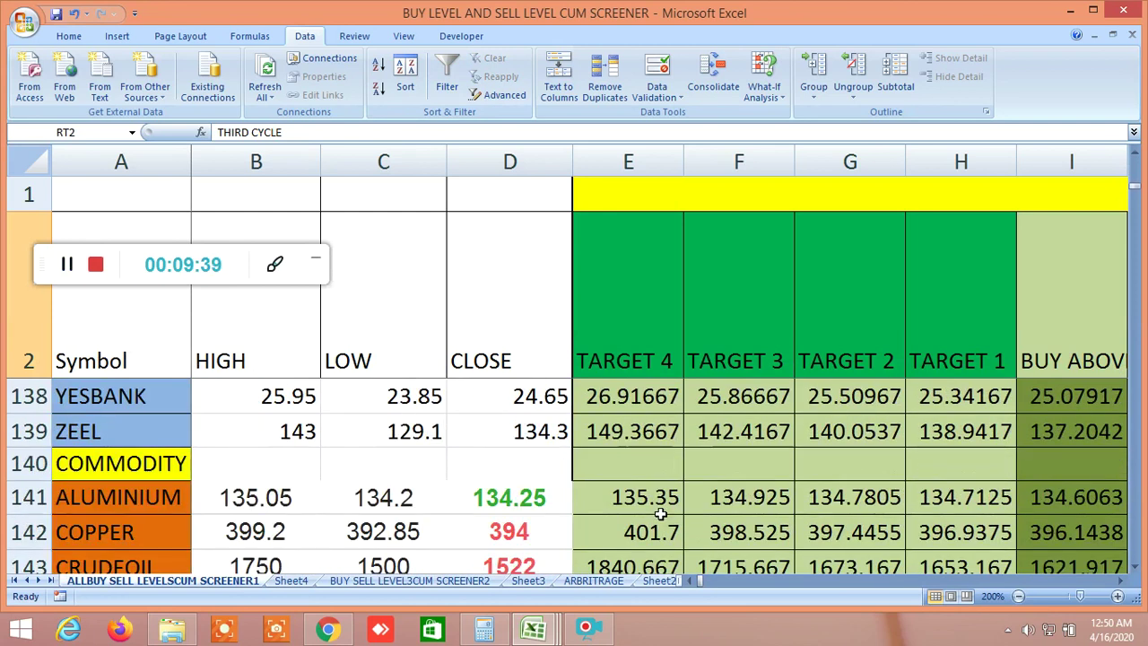
pyautogui.scroll(-3, 659, 511)
pyautogui.scroll(-1, 660, 514)
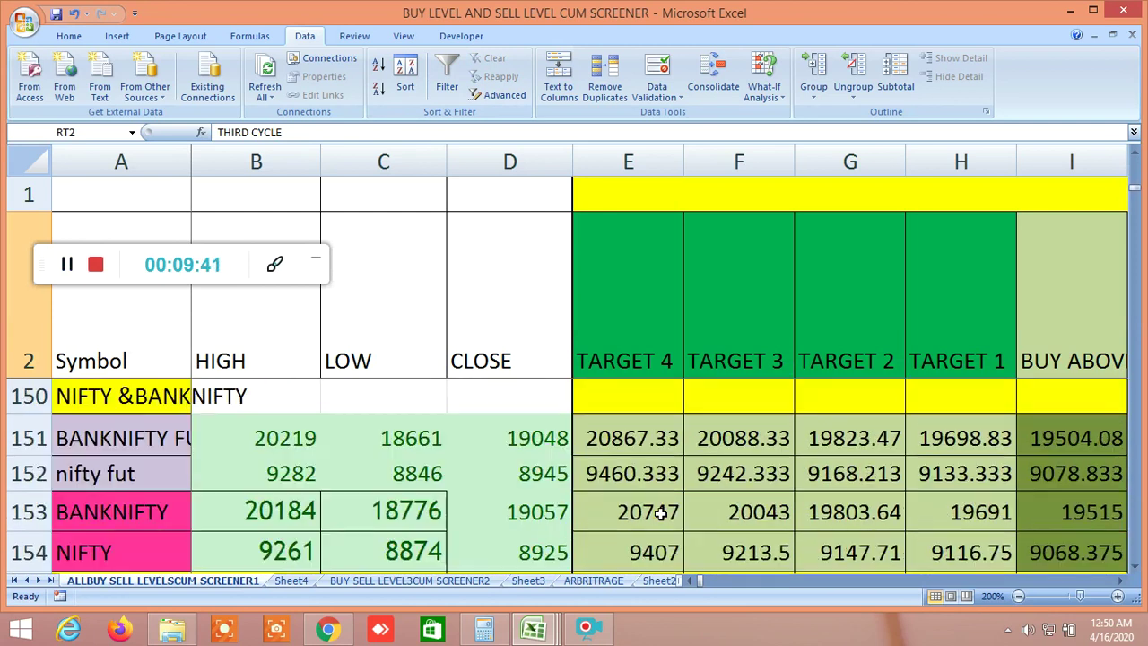
# Look through the level columns for the NIFTY & BANKNIFTY rows up to the GANN TIME INTRADAY column.
pyautogui.click(1122, 581)
pyautogui.click(1123, 581)
pyautogui.moveTo(1122, 581); pyautogui.dragTo(1122, 581)
pyautogui.moveTo(1122, 582); pyautogui.dragTo(1123, 585)
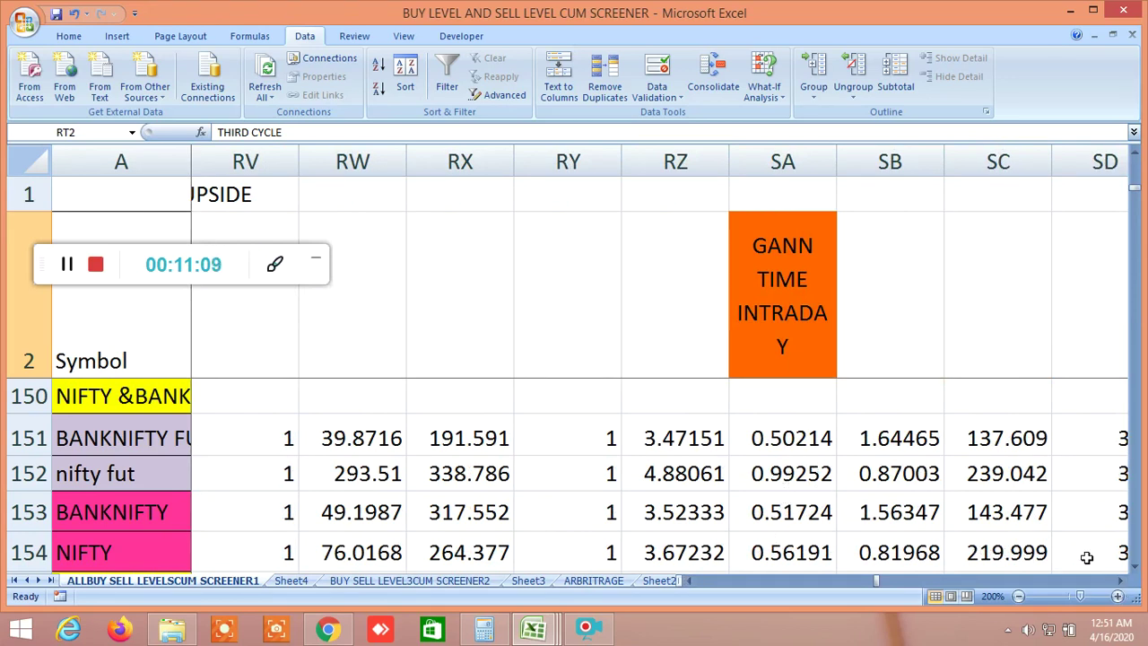
pyautogui.click(1121, 584)
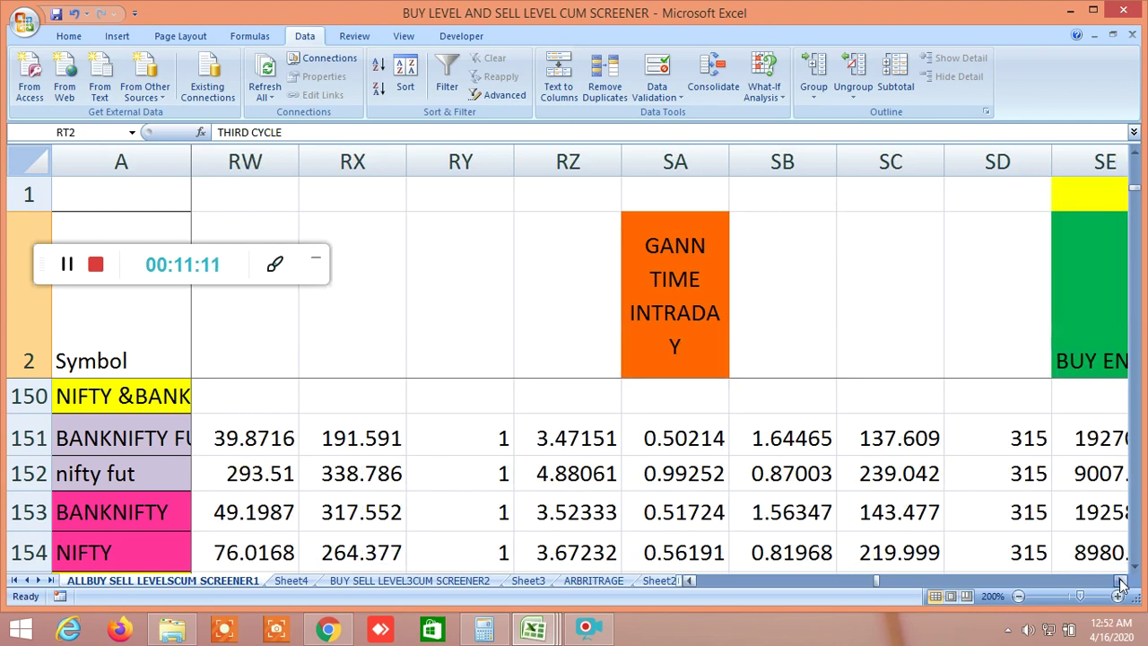
# Examine the NUMBER VIBRATION 7 buy and sell levels for the Nifty and Bank Nifty rows.
pyautogui.click(1121, 584)
pyautogui.click(1121, 584)
pyautogui.click(1122, 584)
pyautogui.click(1121, 583)
pyautogui.click(1121, 584)
pyautogui.click(1121, 584)
pyautogui.click(1121, 584)
pyautogui.click(1121, 584)
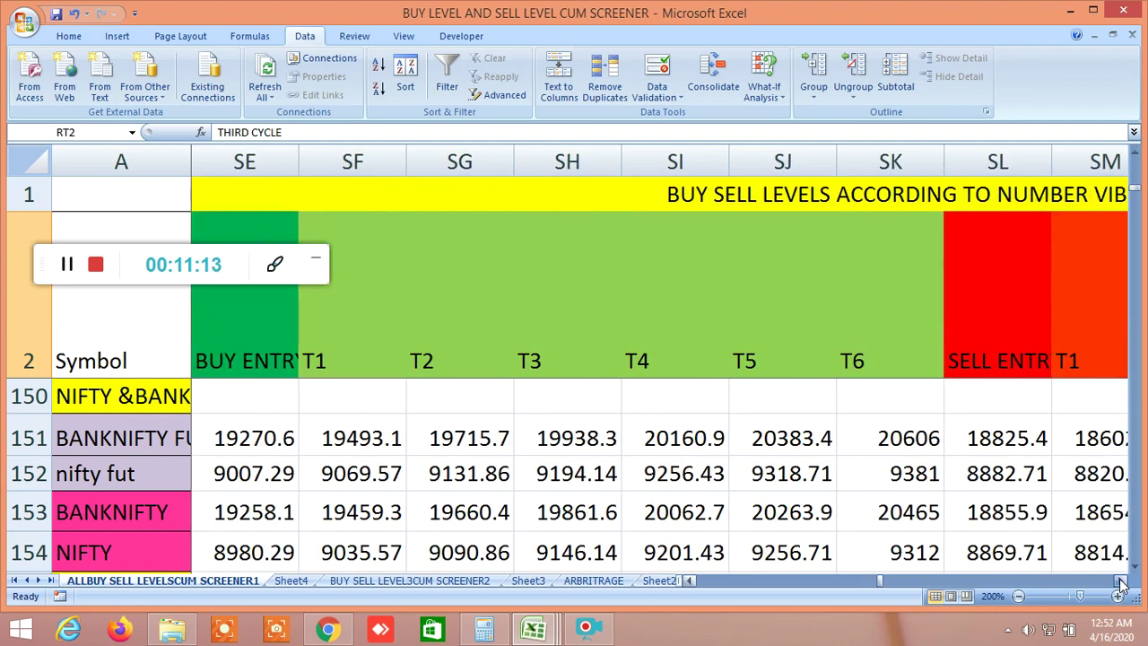
pyautogui.click(1121, 584)
pyautogui.click(1121, 584)
pyautogui.click(1122, 584)
pyautogui.click(1121, 584)
pyautogui.click(1121, 584)
pyautogui.click(1121, 584)
pyautogui.click(1121, 584)
pyautogui.click(1121, 584)
pyautogui.click(1121, 584)
pyautogui.click(1122, 584)
pyautogui.click(1122, 584)
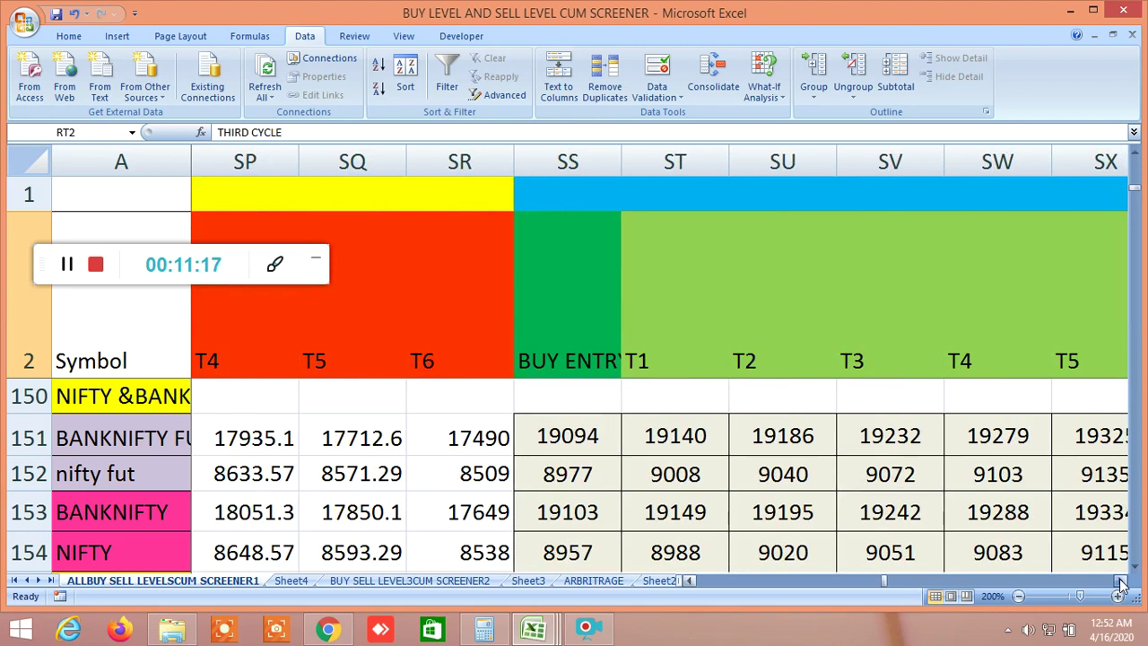
# Examine the blue-headed Gann buy and sell target columns up to the final T11 for the Nifty and Bank Nifty rows.
pyautogui.click(1121, 584)
pyautogui.click(1121, 583)
pyautogui.click(1121, 584)
pyautogui.click(1121, 584)
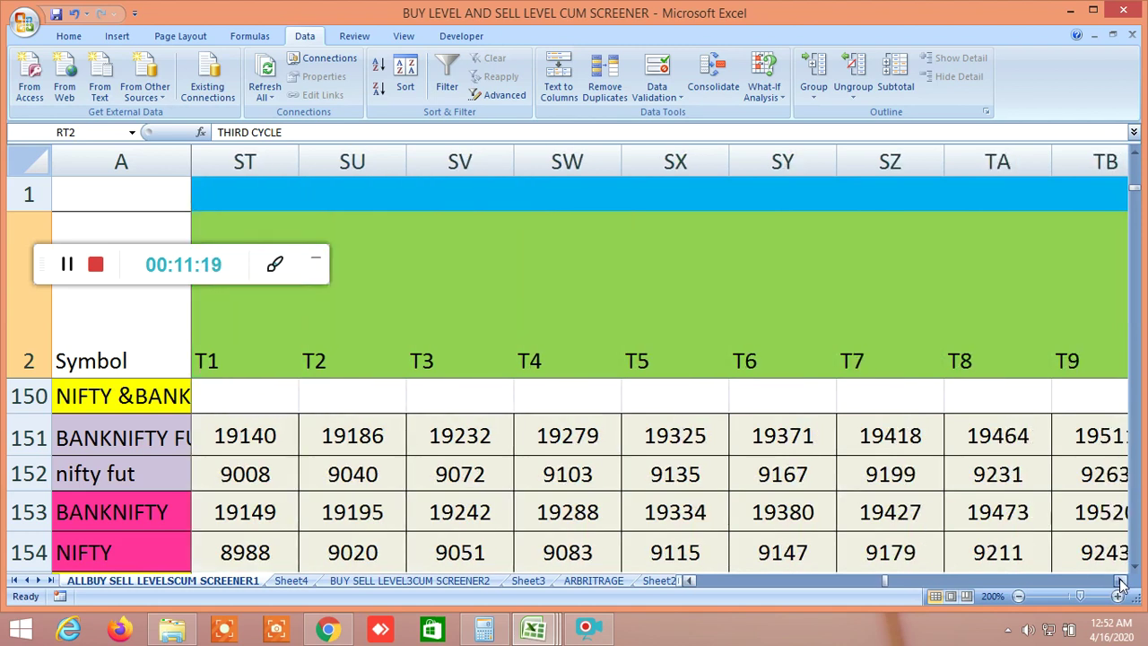
pyautogui.click(1121, 584)
pyautogui.click(1121, 583)
pyautogui.doubleClick(1121, 584)
pyautogui.doubleClick(1121, 583)
pyautogui.tripleClick(1122, 583)
pyautogui.tripleClick(1121, 584)
pyautogui.click(1121, 584)
pyautogui.tripleClick(1121, 584)
pyautogui.tripleClick(1121, 584)
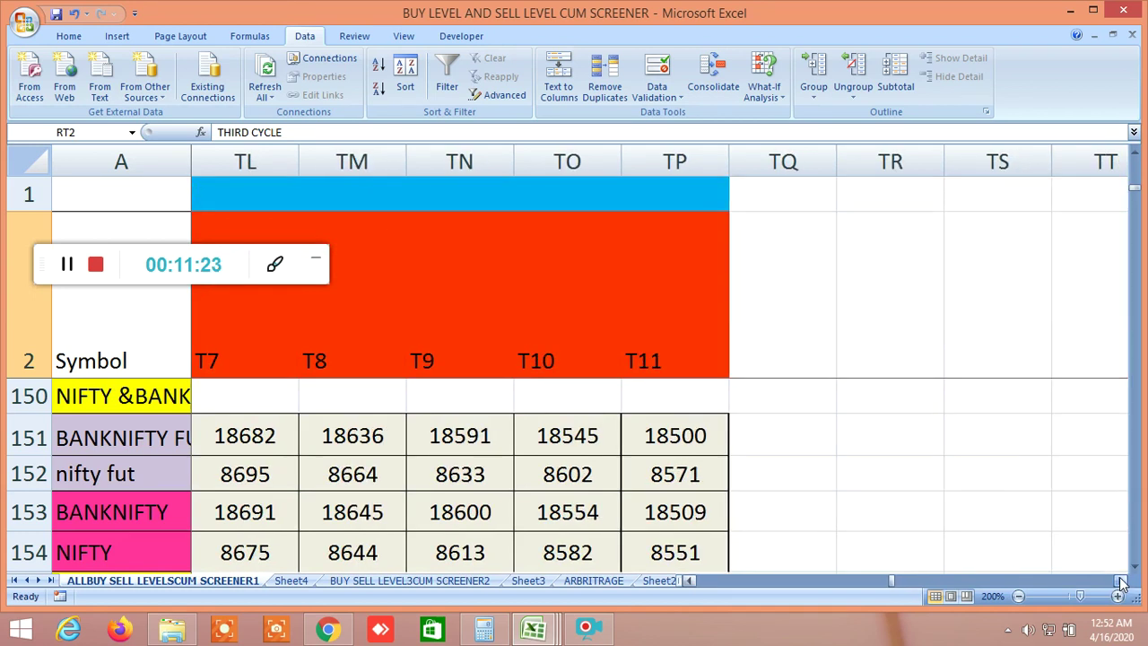
# Go back to the first columns at the commodity rows and review BUY LEVEL AND SELL LEVELS 1 with its LTP target conditions.
pyautogui.moveTo(892, 580); pyautogui.dragTo(691, 579)
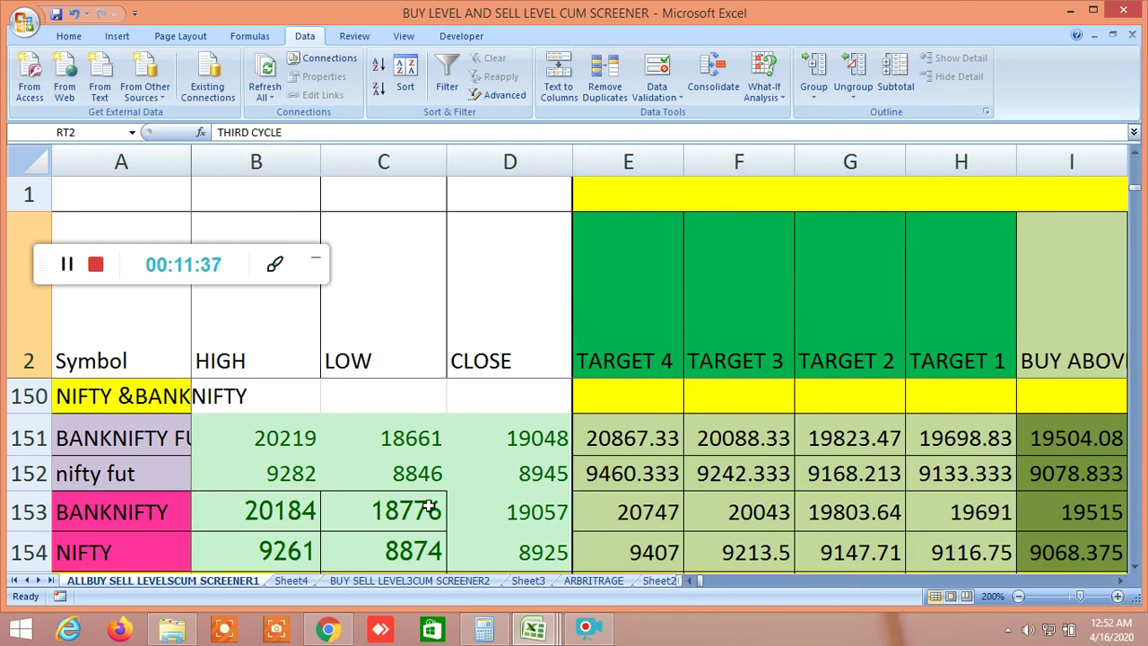
pyautogui.scroll(3, 428, 505)
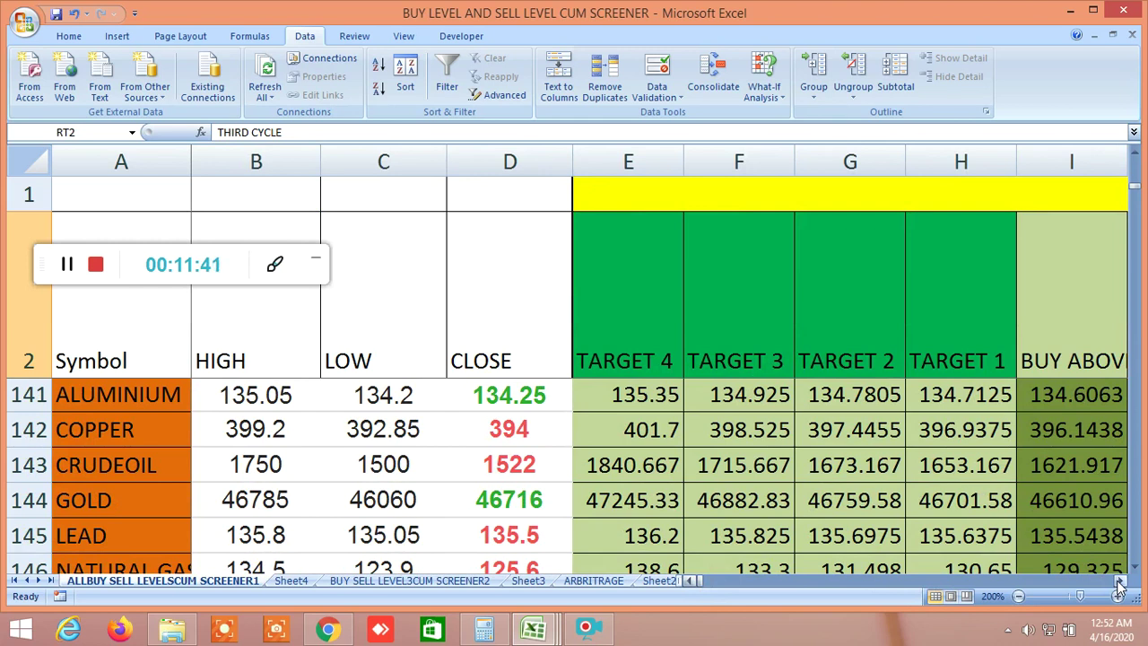
pyautogui.click(1119, 584)
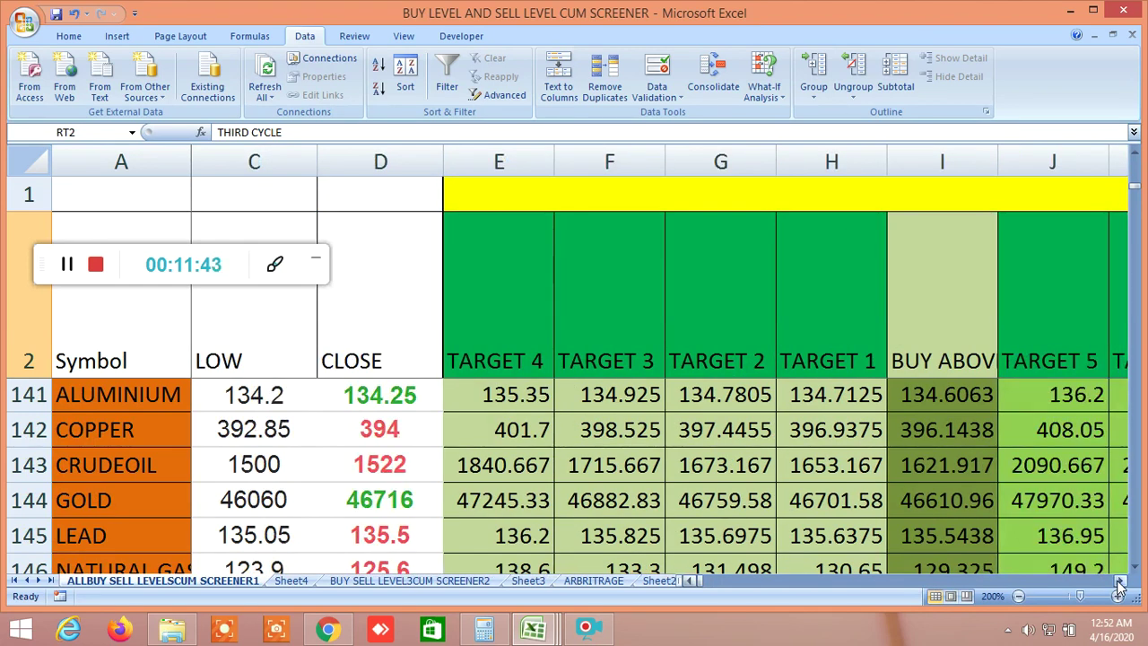
pyautogui.click(1120, 584)
pyautogui.click(1120, 584)
pyautogui.click(1119, 584)
pyautogui.click(1120, 584)
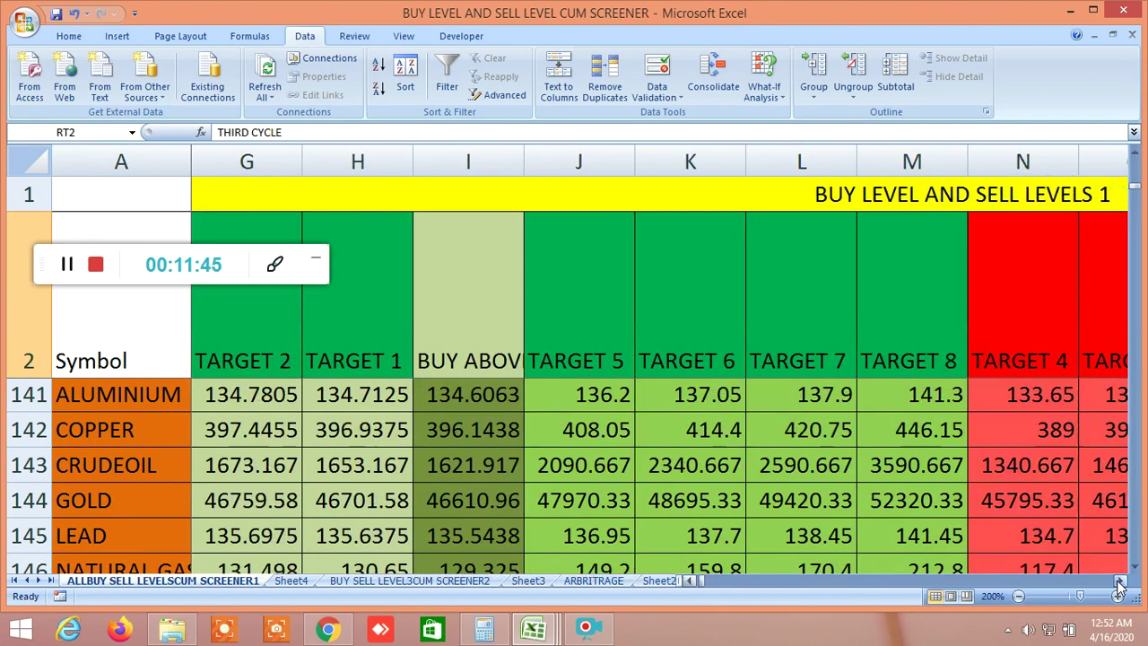
pyautogui.click(1120, 584)
pyautogui.click(1119, 584)
pyautogui.click(1120, 583)
pyautogui.click(1120, 584)
pyautogui.click(1119, 584)
pyautogui.click(1119, 584)
pyautogui.click(1119, 584)
pyautogui.click(1119, 584)
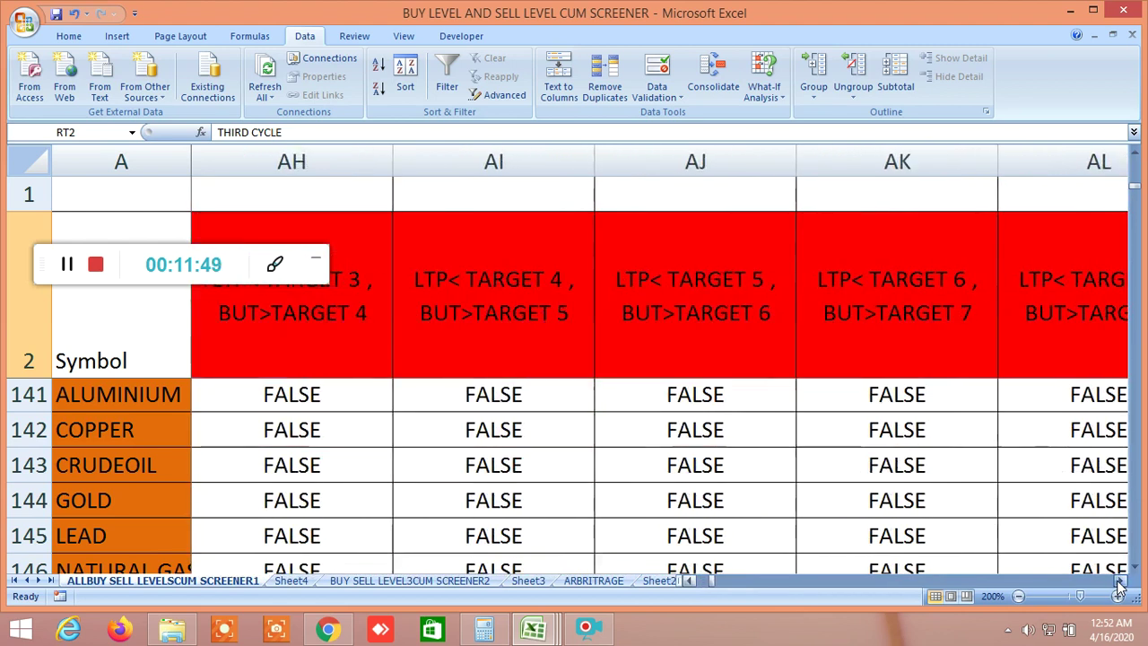
# Check the buy targets and SELL BELOW columns under BUY LEVEL AND SELL LEVELS 2 for the commodities.
pyautogui.click(1120, 584)
pyautogui.click(1119, 584)
pyautogui.click(1120, 584)
pyautogui.click(1119, 584)
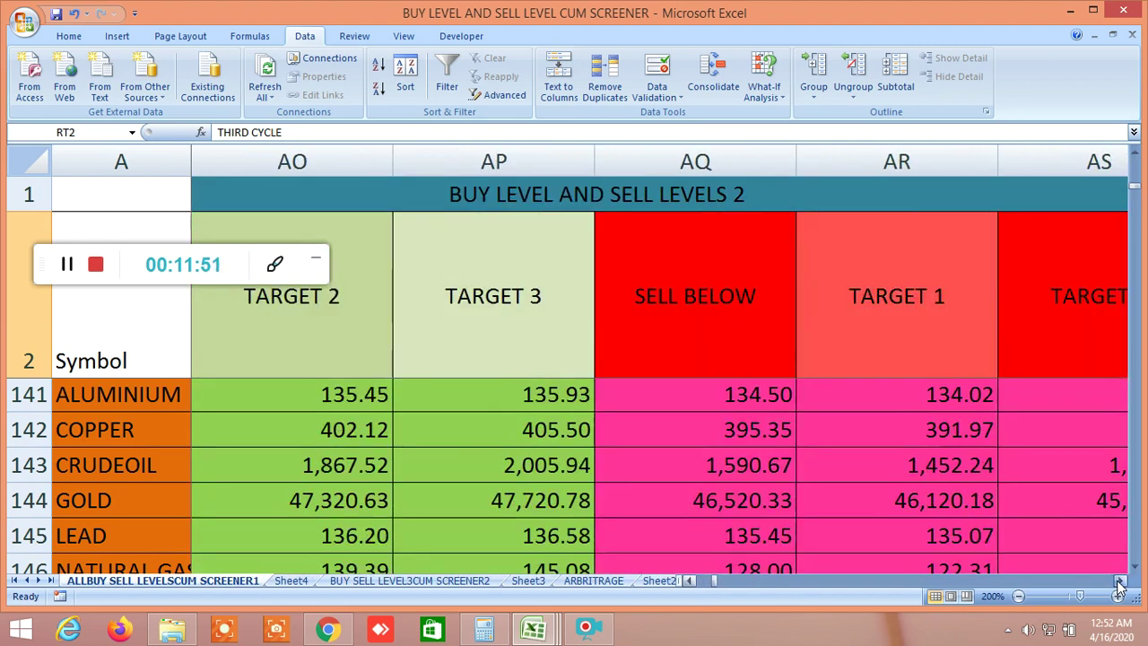
# Look through the numbered price columns 3 to 27 for the commodity rows.
pyautogui.click(1119, 584)
pyautogui.click(1119, 584)
pyautogui.click(1120, 584)
pyautogui.click(1119, 584)
pyautogui.click(1119, 584)
pyautogui.click(1120, 583)
pyautogui.click(1119, 584)
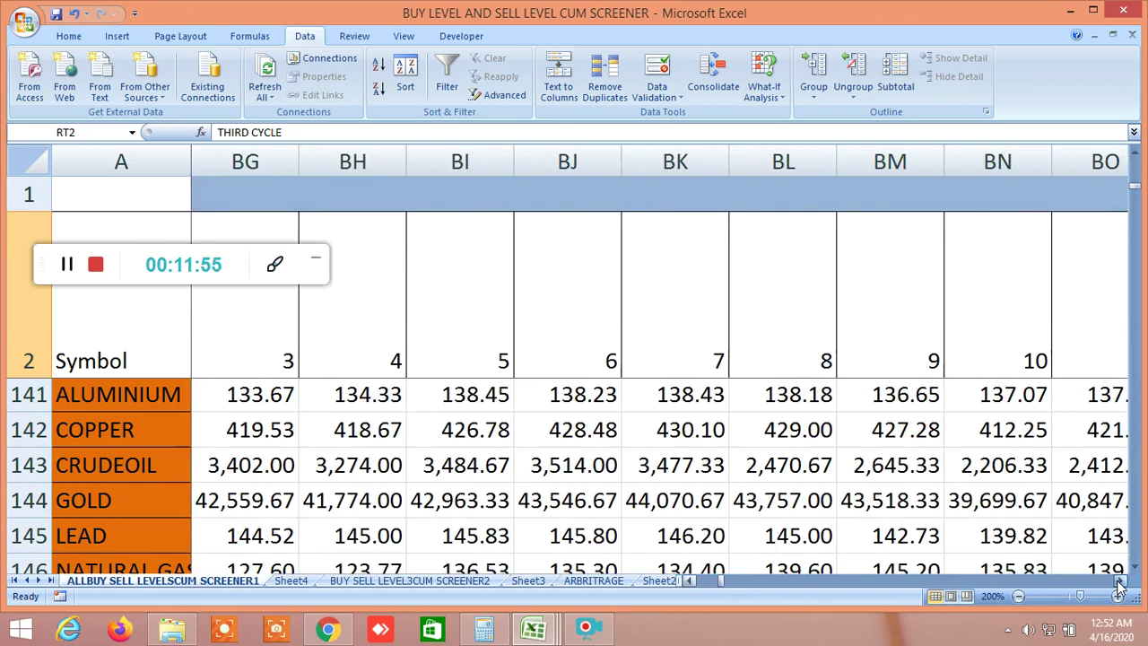
pyautogui.click(1120, 584)
pyautogui.click(1120, 584)
pyautogui.click(1120, 584)
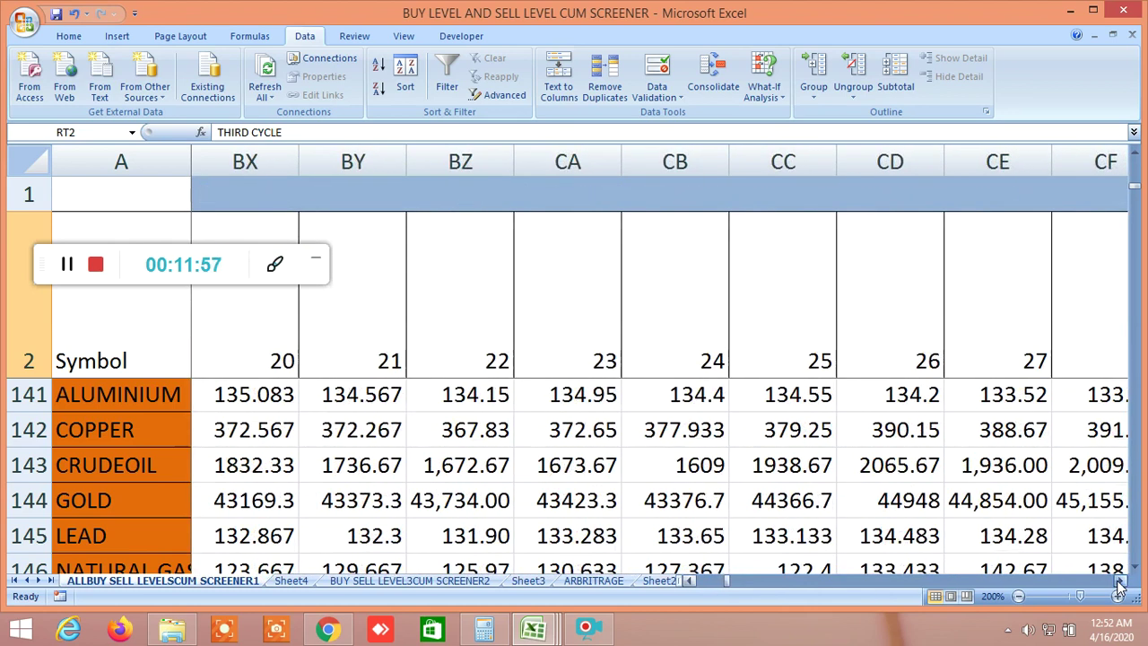
# Review the moving average columns and the 10/20 and EMA 5-8-13 crossover signals for the commodities.
pyautogui.click(1119, 584)
pyautogui.click(1120, 584)
pyautogui.click(1120, 584)
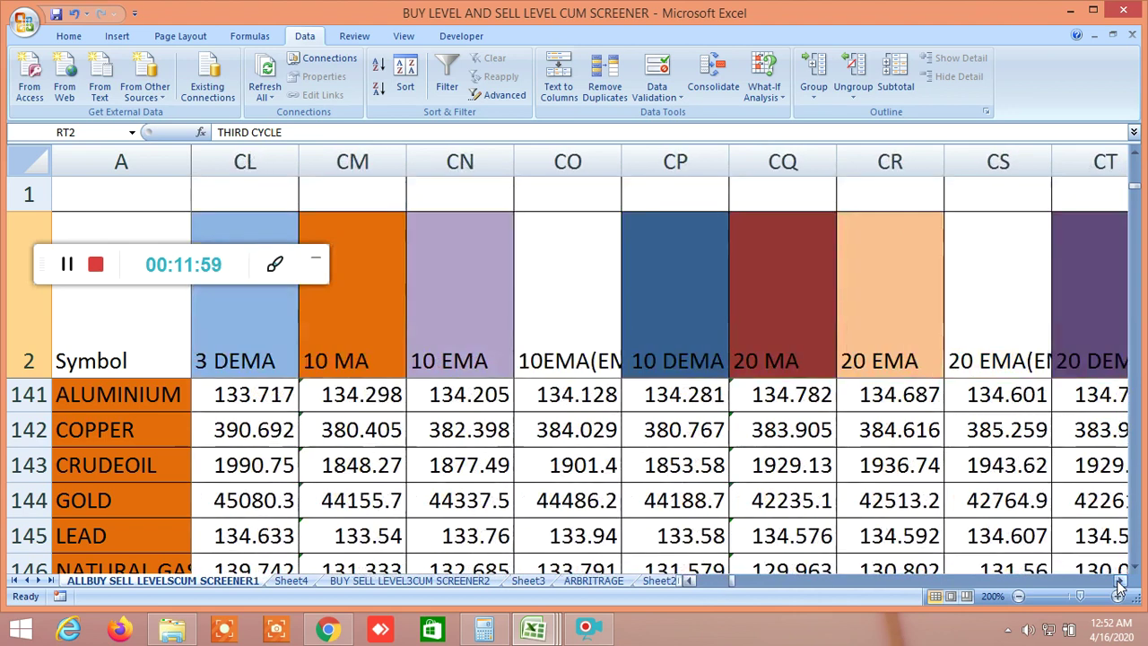
pyautogui.click(1120, 583)
pyautogui.click(1120, 584)
pyautogui.click(1120, 583)
pyautogui.click(1119, 584)
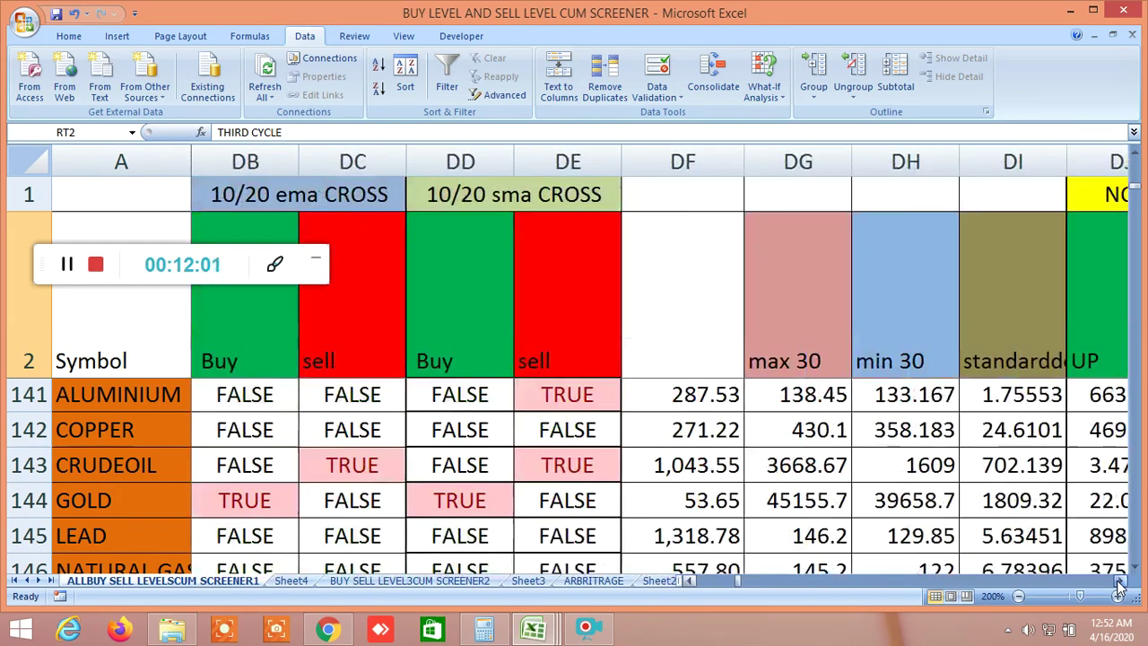
pyautogui.click(1119, 584)
pyautogui.click(1119, 584)
pyautogui.click(1119, 584)
pyautogui.click(1120, 584)
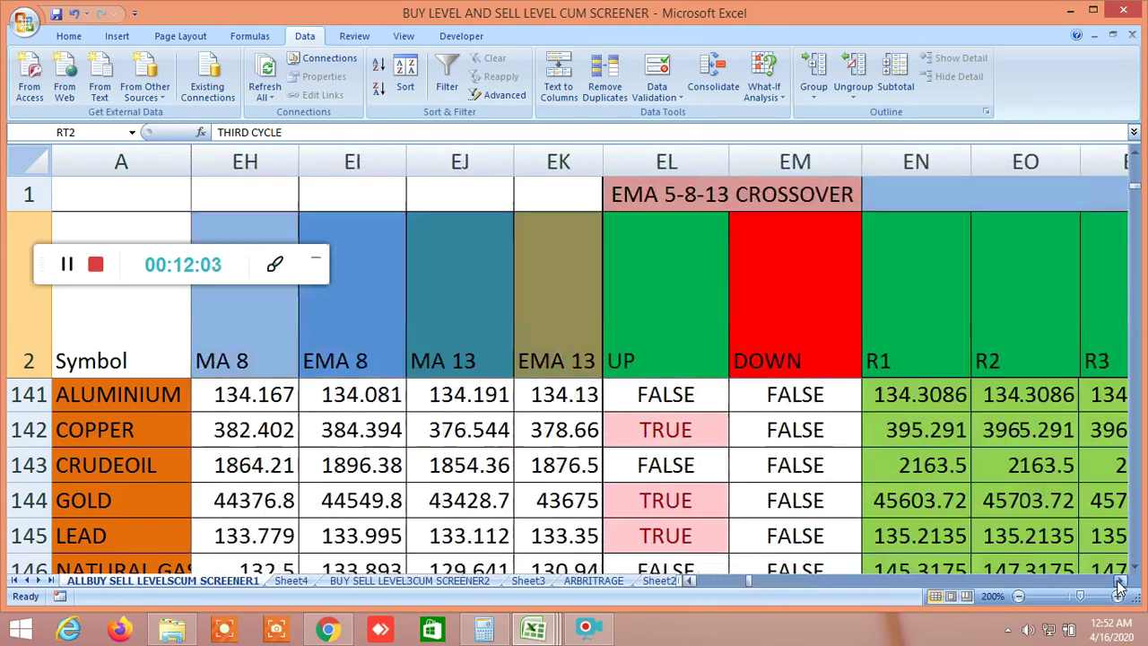
# Examine the R and S level columns under BUY LEVEL AND SELL LEVELS 3 for the commodity rows.
pyautogui.click(1119, 584)
pyautogui.click(1120, 584)
pyautogui.click(1120, 584)
pyautogui.click(1120, 584)
pyautogui.click(1120, 584)
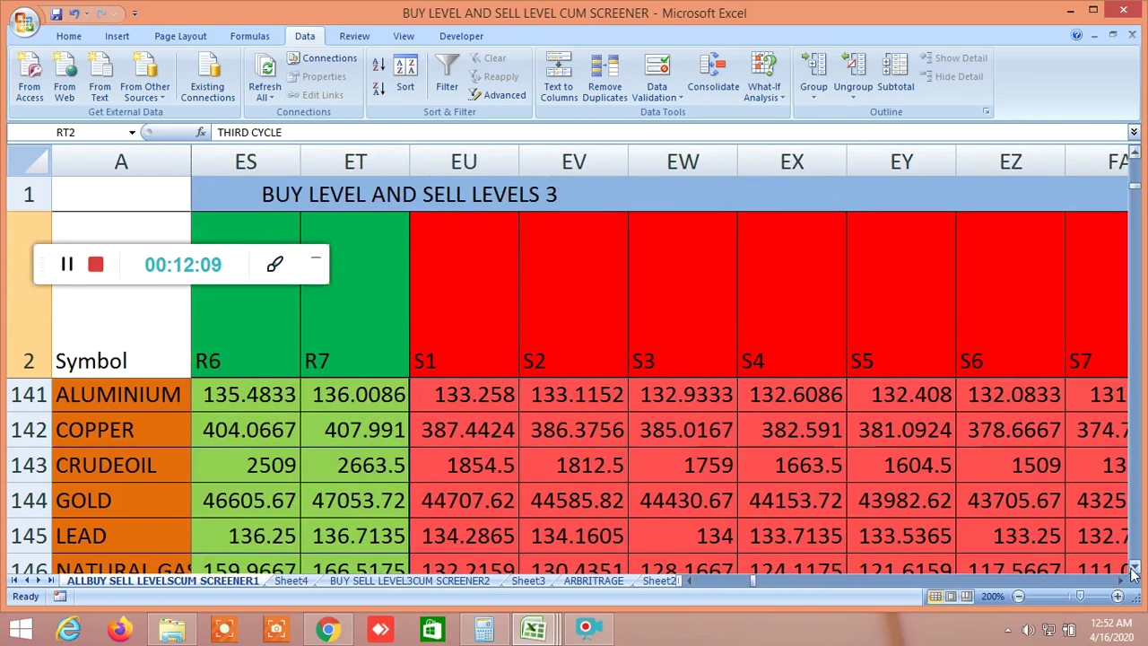
pyautogui.click(1134, 569)
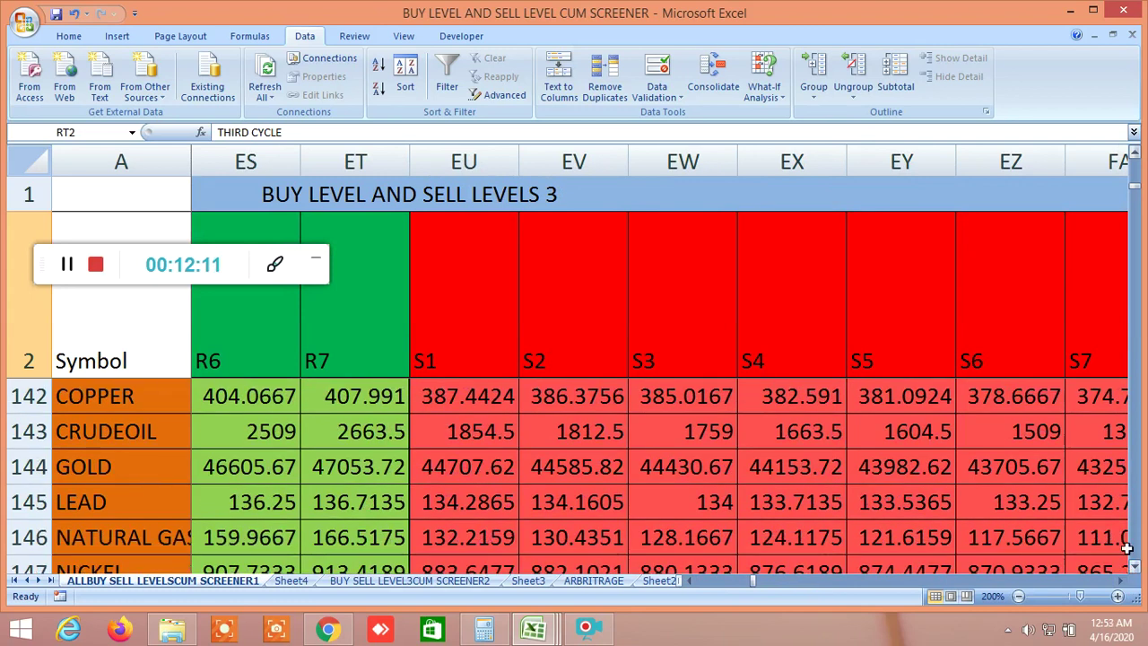
# Examine the S1 to S7 levels and the price channel columns through LTP VS PC CHANNEL for the commodity rows.
pyautogui.click(1134, 154)
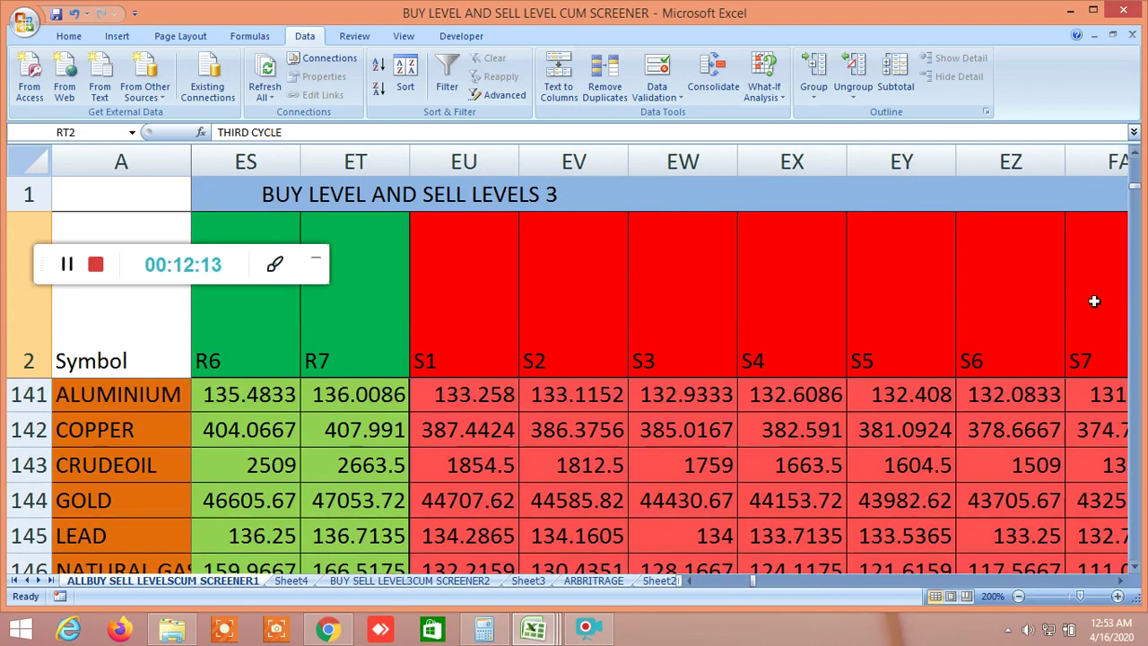
pyautogui.click(1121, 581)
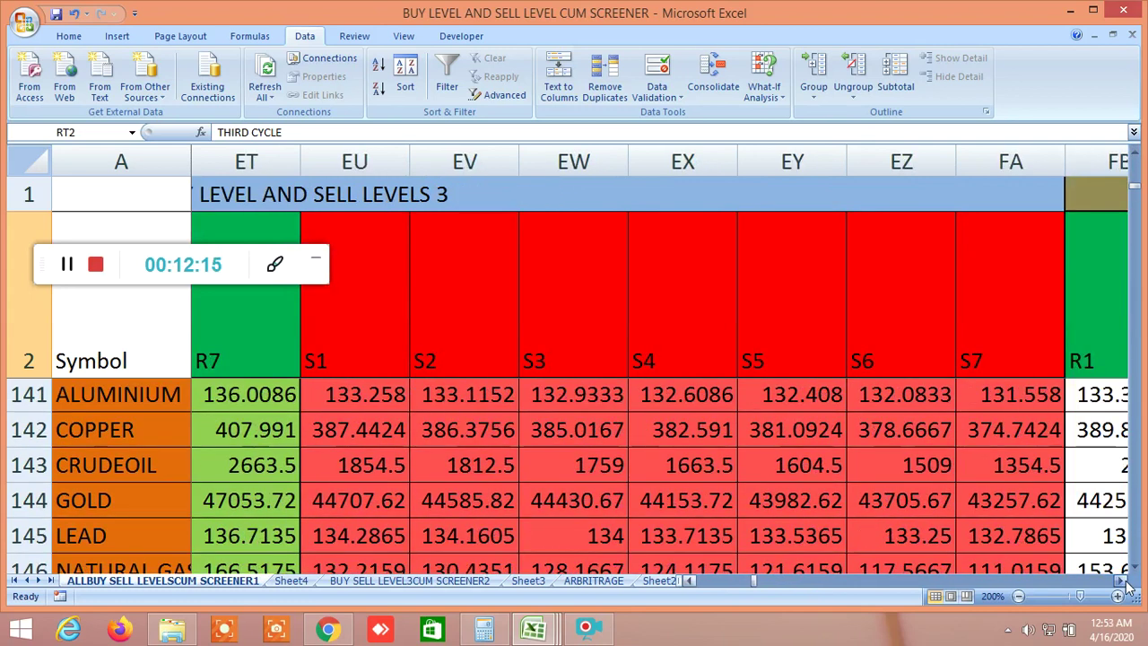
pyautogui.click(1121, 582)
pyautogui.click(1121, 581)
pyautogui.click(1121, 581)
pyautogui.click(1121, 581)
pyautogui.click(1121, 582)
pyautogui.click(1121, 582)
pyautogui.click(1121, 581)
pyautogui.click(1123, 582)
pyautogui.click(1123, 581)
pyautogui.click(1122, 581)
pyautogui.click(1122, 581)
pyautogui.click(1122, 582)
pyautogui.click(1122, 581)
pyautogui.click(1122, 581)
pyautogui.click(1122, 581)
pyautogui.click(1123, 581)
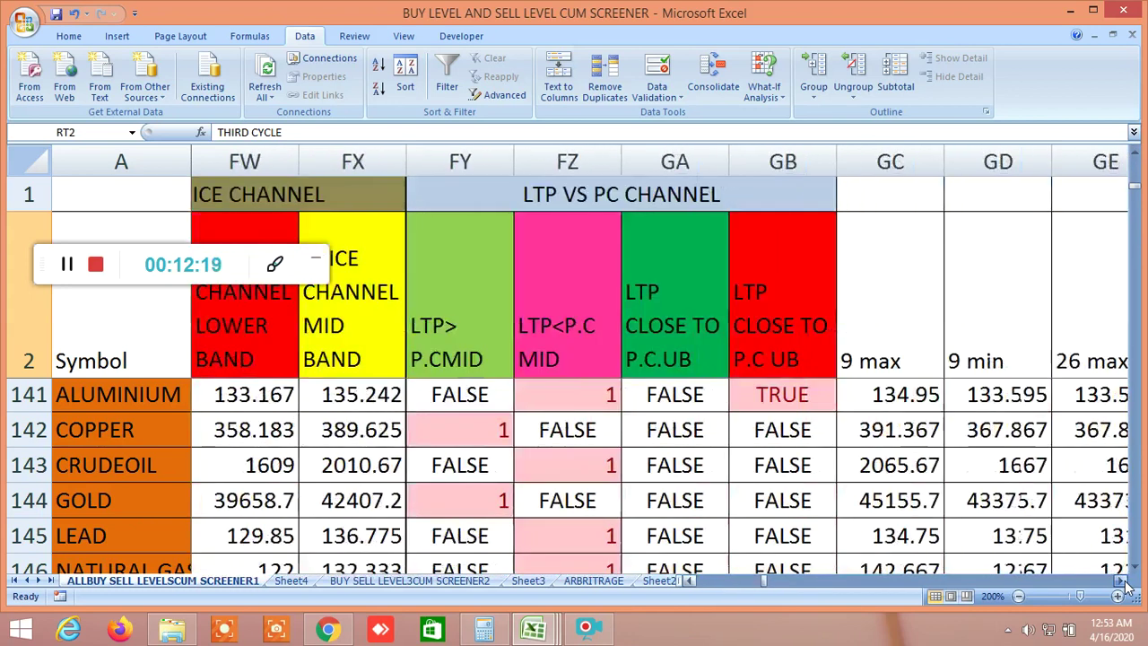
# Look through the 9 and 26 max/min, 360 DEGREE PRICE ANALYSIS and GANN SQUARE OF 12 columns for the commodities.
pyautogui.click(1122, 581)
pyautogui.click(1122, 581)
pyautogui.click(1122, 581)
pyautogui.click(1122, 581)
pyautogui.click(1122, 582)
pyautogui.click(1122, 581)
pyautogui.moveTo(1122, 581); pyautogui.dragTo(1122, 581)
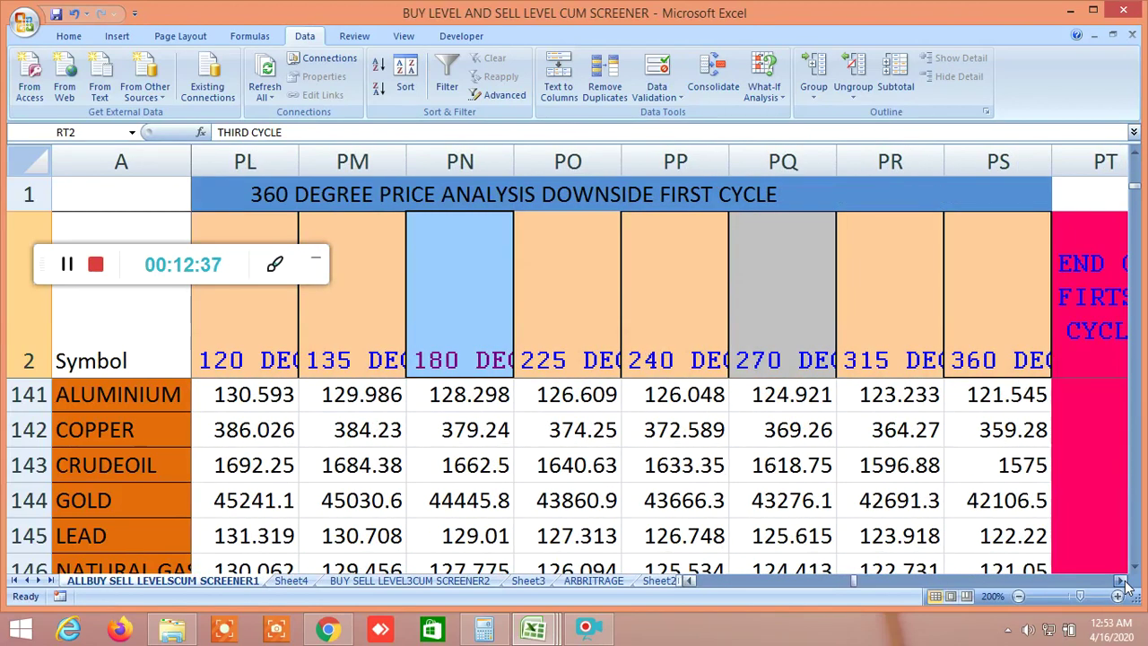
pyautogui.click(1125, 582)
pyautogui.moveTo(1125, 581); pyautogui.dragTo(1124, 582)
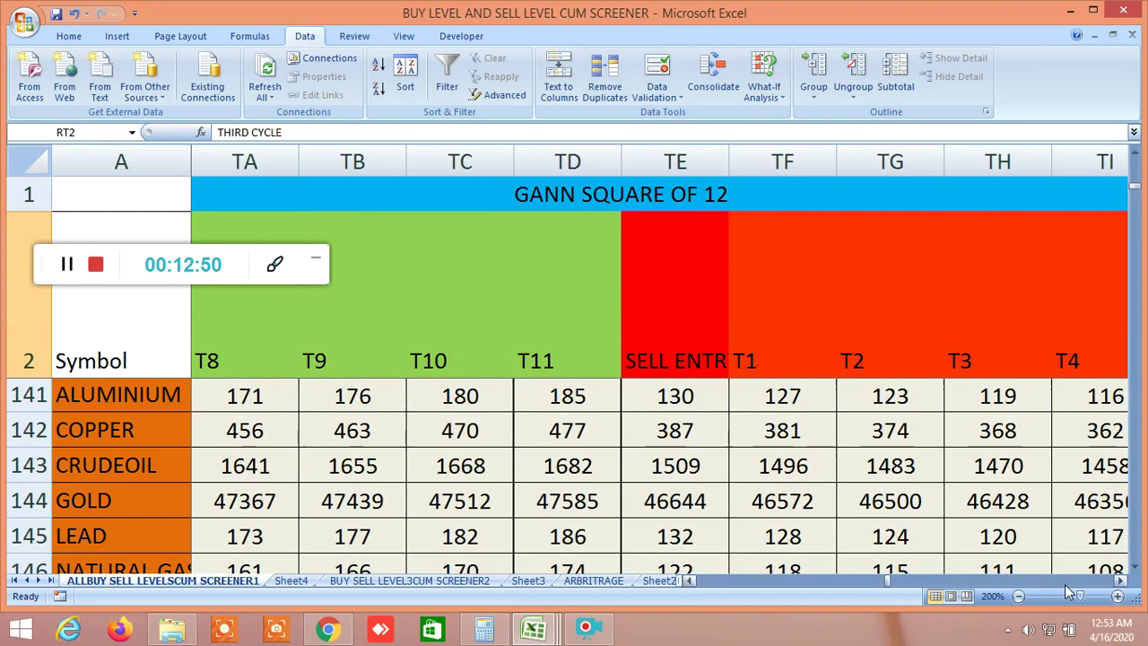
pyautogui.click(1123, 581)
pyautogui.click(1123, 581)
pyautogui.click(1123, 581)
pyautogui.moveTo(1123, 581); pyautogui.dragTo(1123, 581)
# Review the LEAD to ZINC rows from the HIGH, LOW and CLOSE columns across to the last Gann sell target, T11.
pyautogui.moveTo(895, 584); pyautogui.dragTo(607, 596)
pyautogui.scroll(-2, 719, 485)
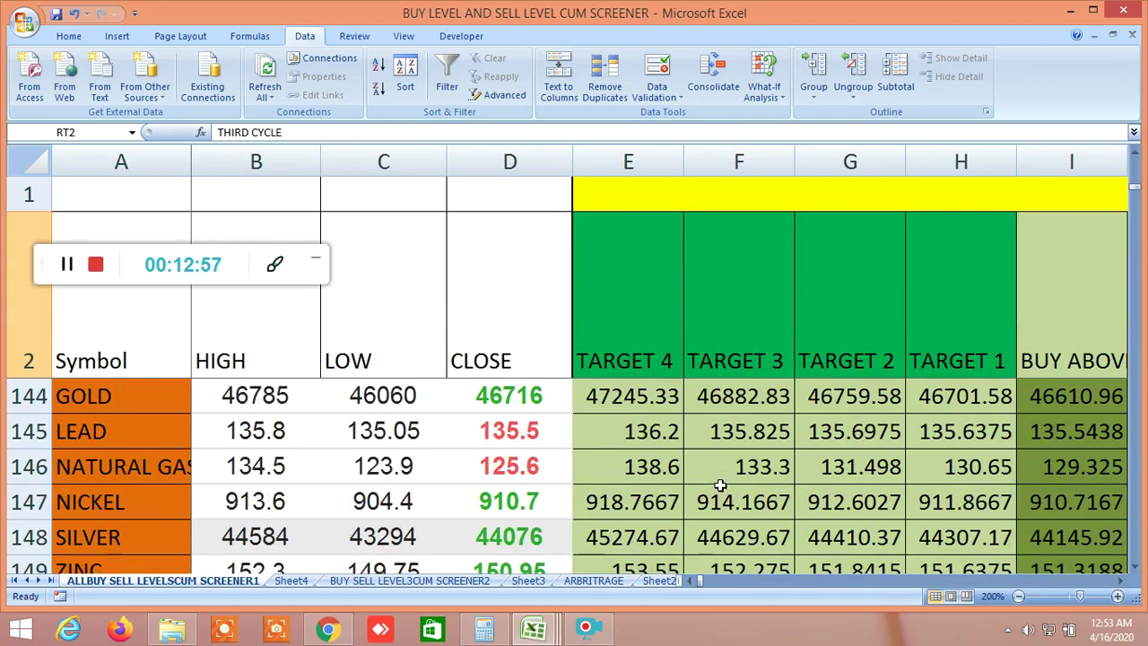
pyautogui.scroll(1, 719, 486)
pyautogui.rightClick(719, 485)
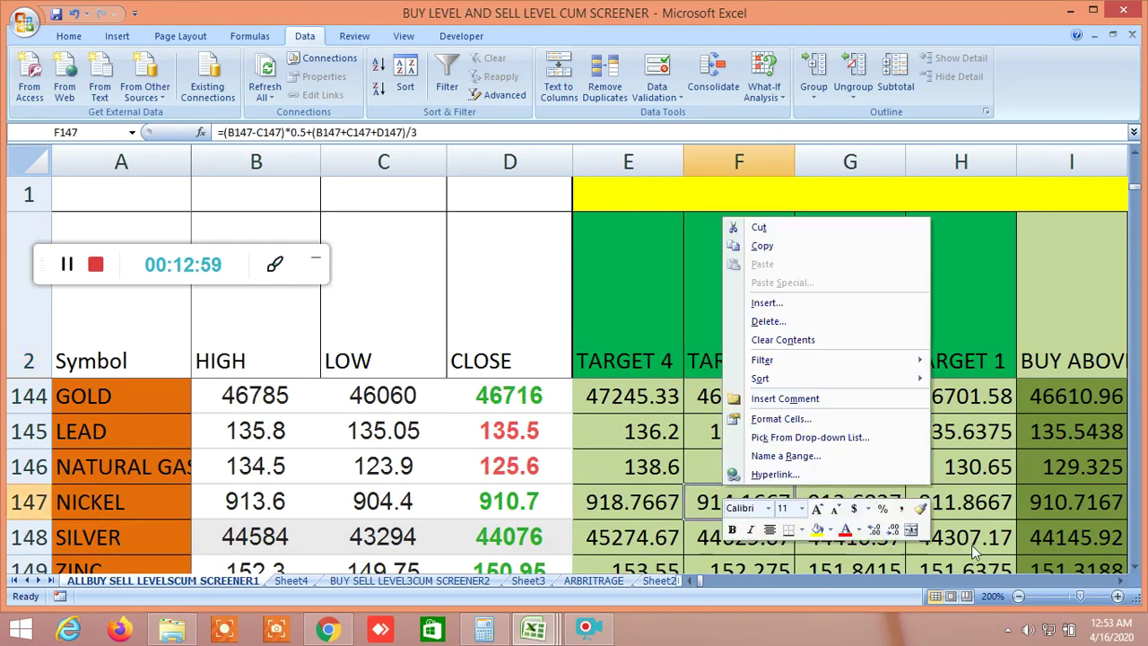
pyautogui.click(1135, 571)
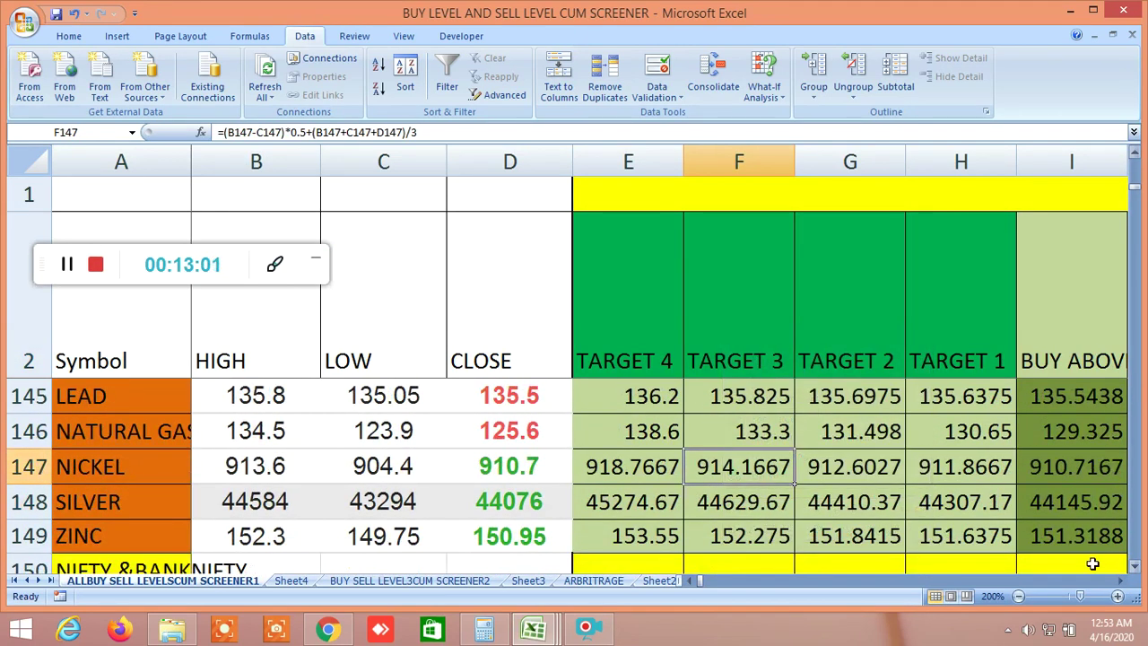
pyautogui.click(1119, 581)
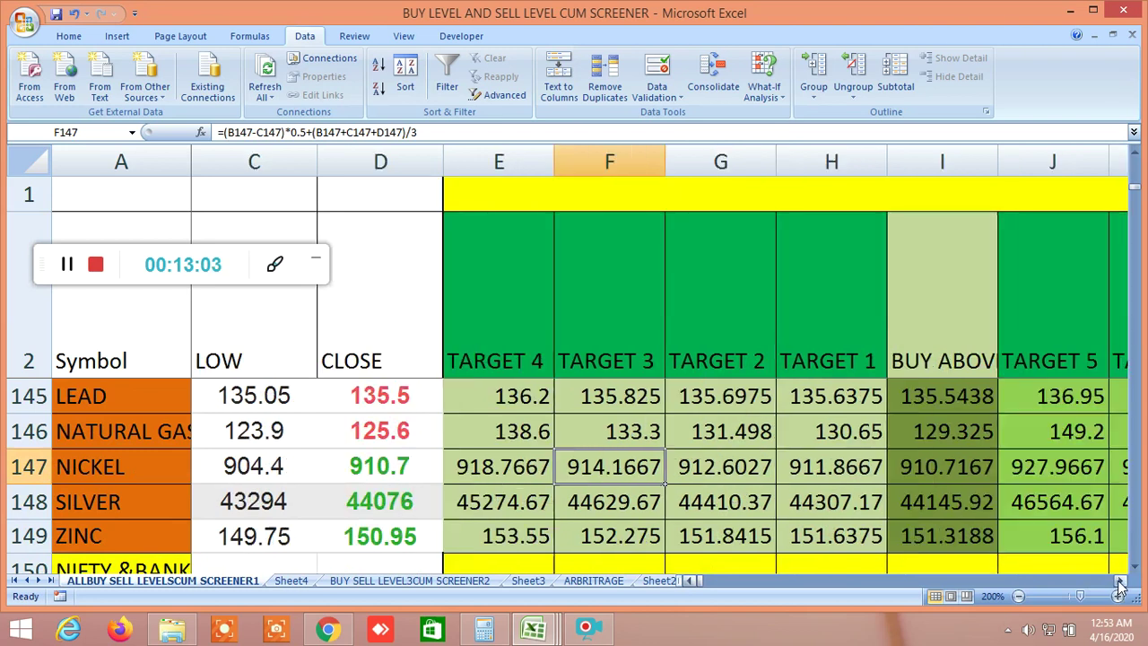
pyautogui.moveTo(1120, 583); pyautogui.dragTo(1119, 583)
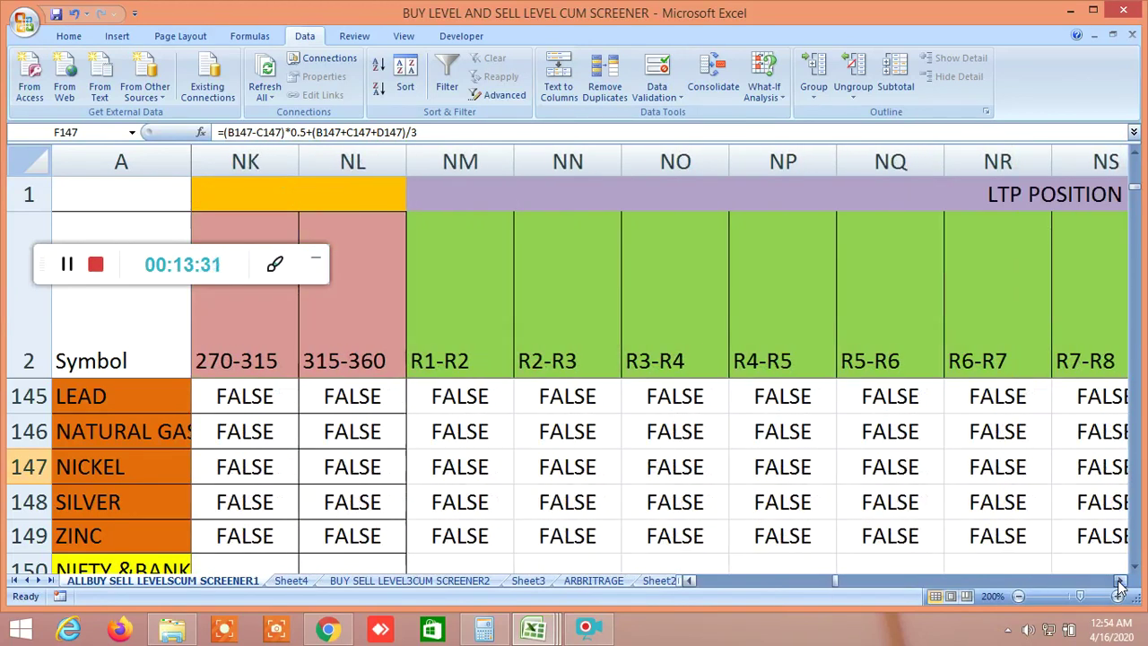
pyautogui.moveTo(1120, 585); pyautogui.dragTo(1119, 585)
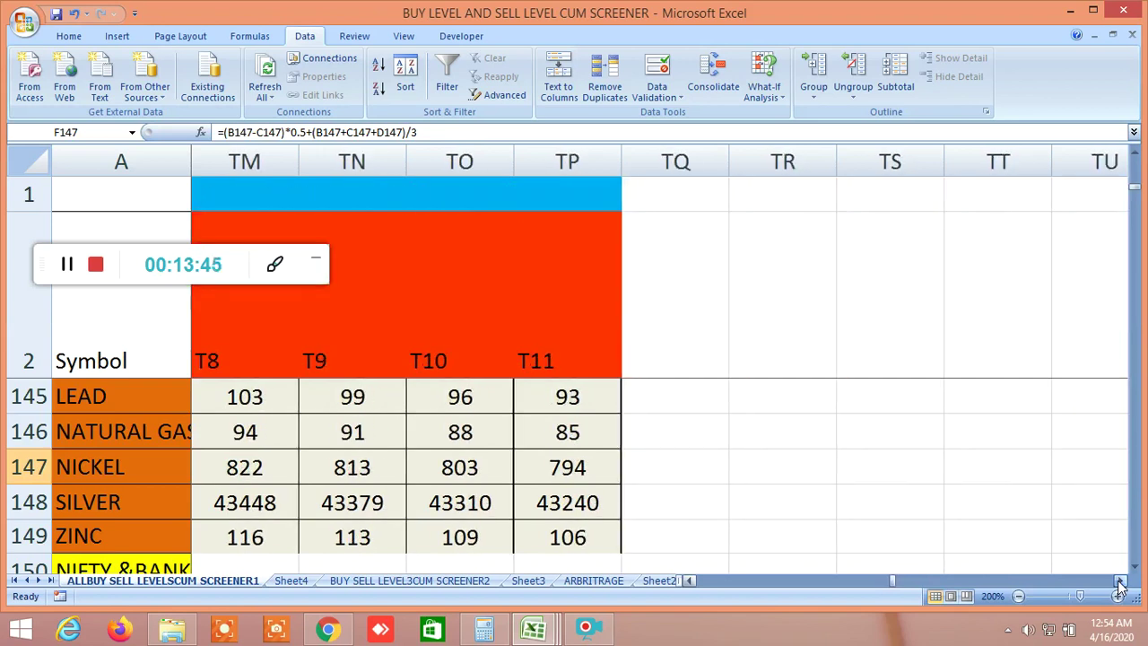
# Return to the price columns and look at the NIFTY and FUTURES rows below the commodities.
pyautogui.moveTo(898, 585); pyautogui.dragTo(698, 588)
pyautogui.scroll(-2, 449, 505)
pyautogui.scroll(2, 447, 501)
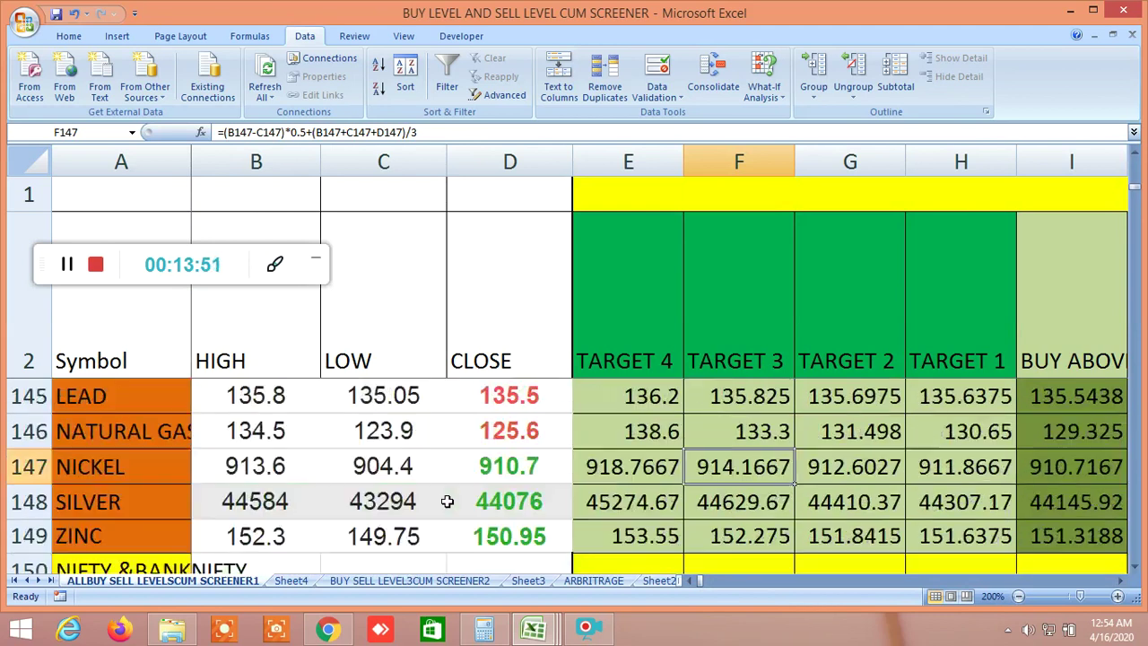
pyautogui.scroll(-3, 446, 502)
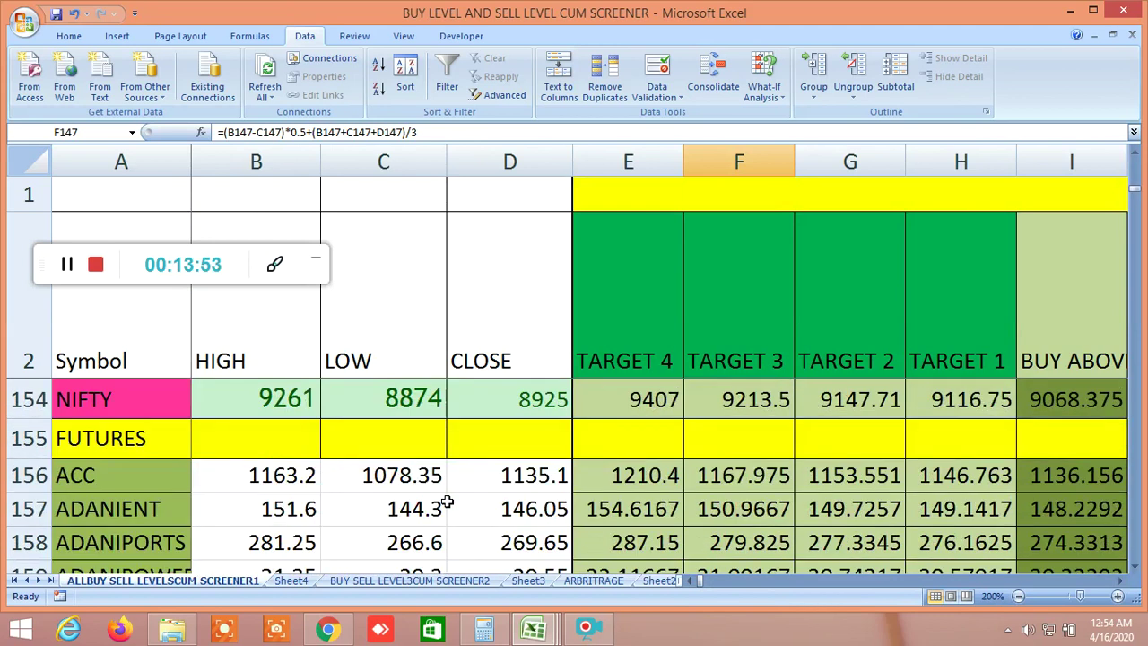
pyautogui.scroll(-1, 446, 502)
# Open the BUY SELL LEVEL3CUM SCREENER2 sheet and look at its UPTREND buy and sell targets around the COMMODITY section.
pyautogui.click(459, 583)
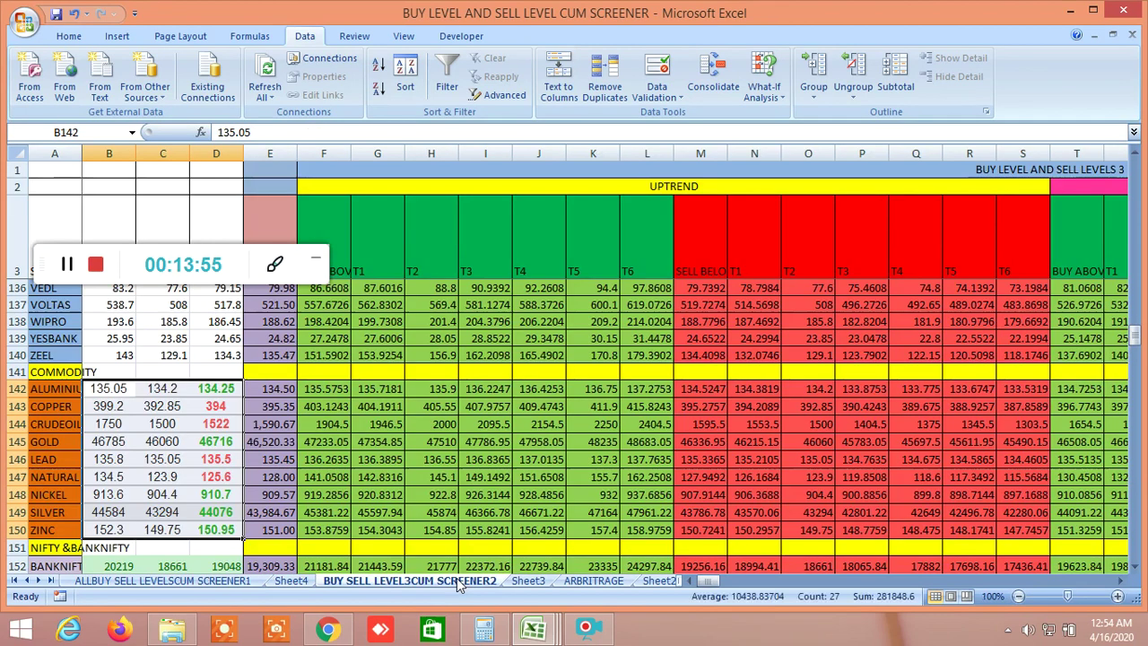
pyautogui.scroll(3, 762, 469)
pyautogui.scroll(-2, 758, 469)
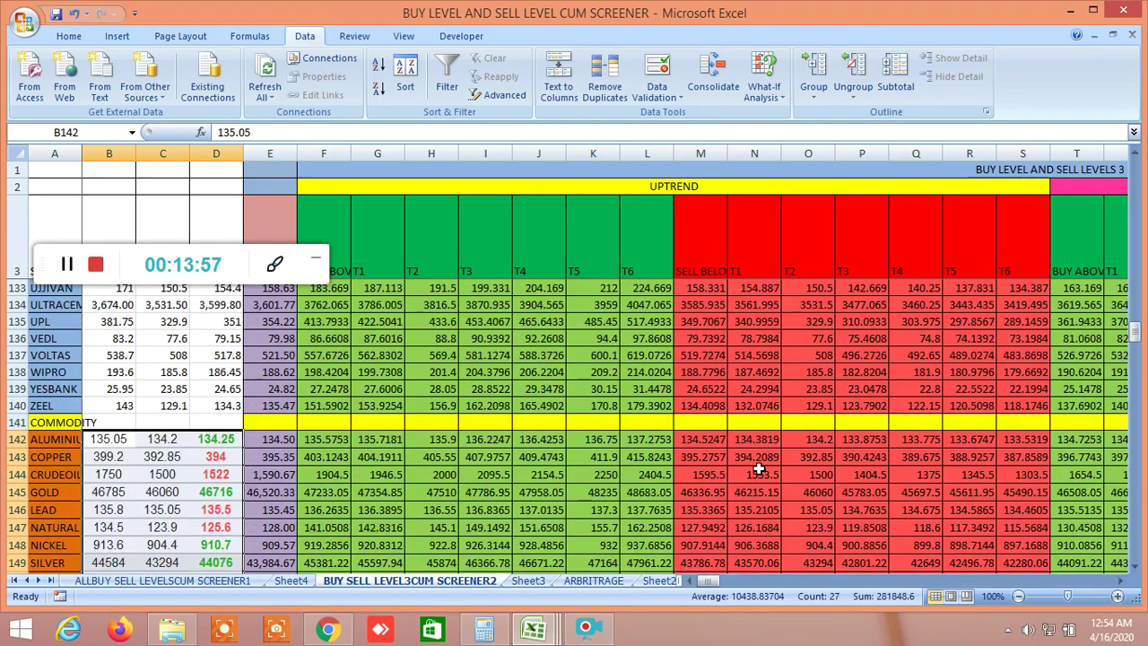
pyautogui.scroll(4, 758, 469)
# Review the 100 MA, 100 EMA and 9-55 EMA signal columns for the stocks near the start of the list.
pyautogui.moveTo(708, 581); pyautogui.dragTo(918, 597)
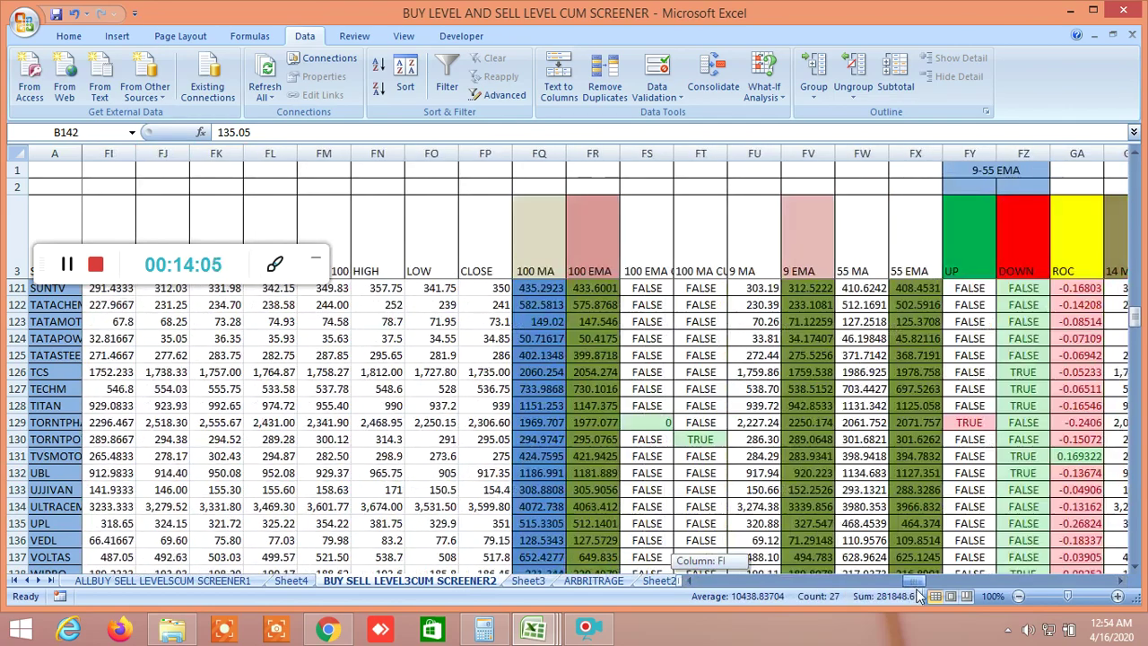
pyautogui.scroll(5, 712, 416)
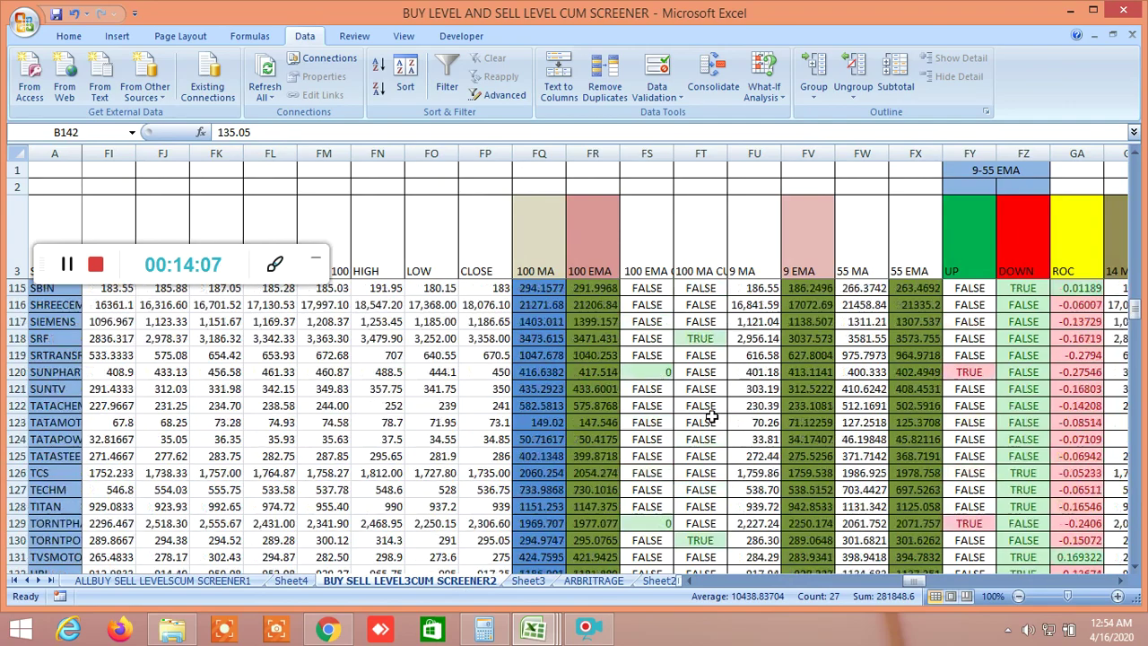
pyautogui.scroll(20, 711, 416)
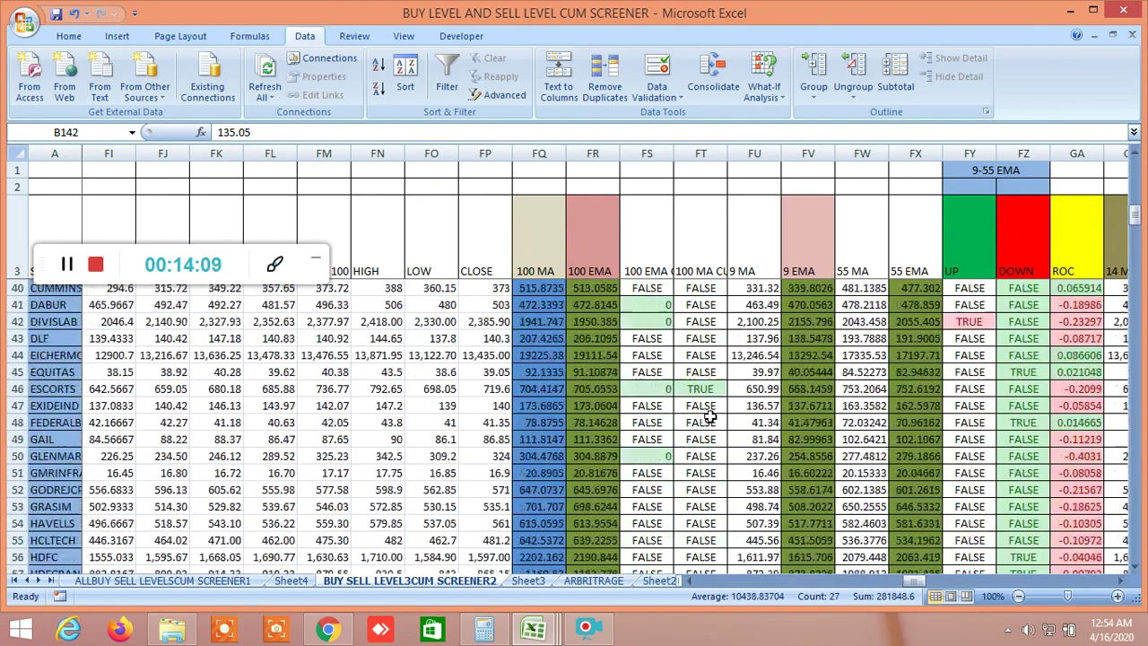
pyautogui.scroll(6, 709, 416)
pyautogui.scroll(-4, 709, 415)
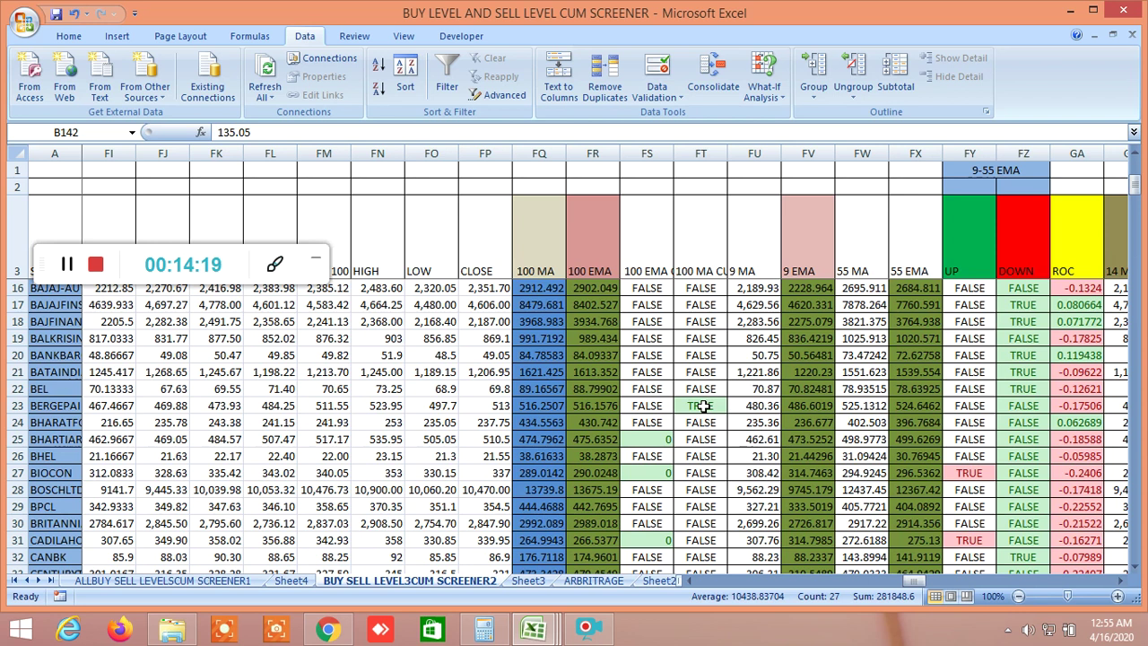
# Inspect the high and low prices and the 100 MA signal formula in row 23 (BERGEPAINT).
pyautogui.click(384, 407)
pyautogui.click(449, 408)
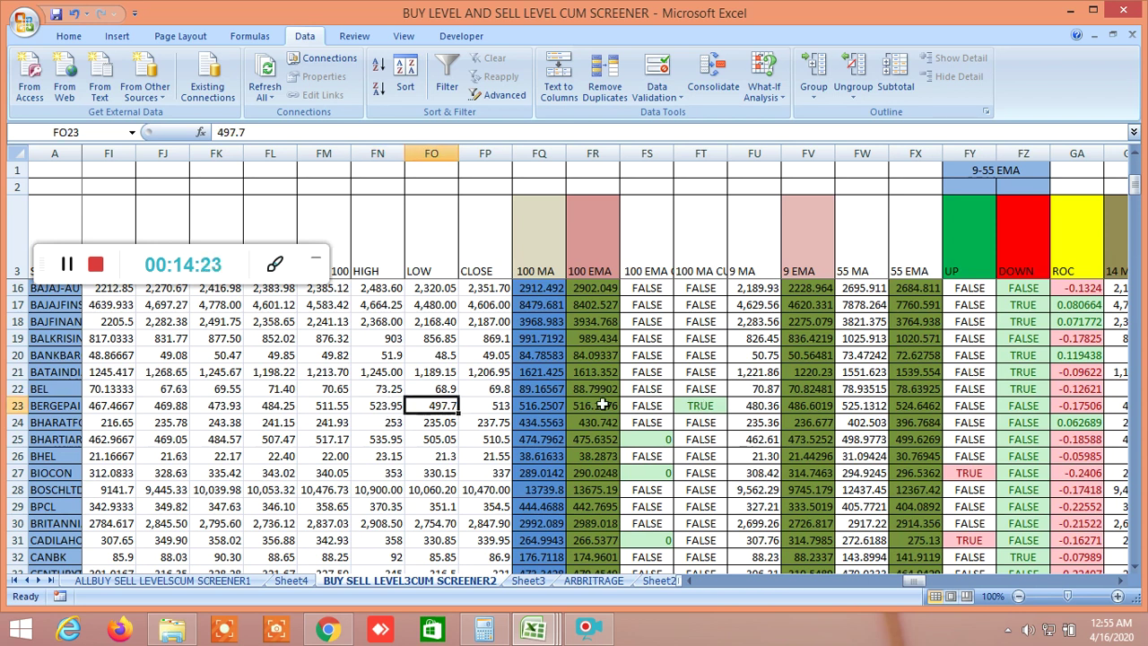
pyautogui.click(689, 406)
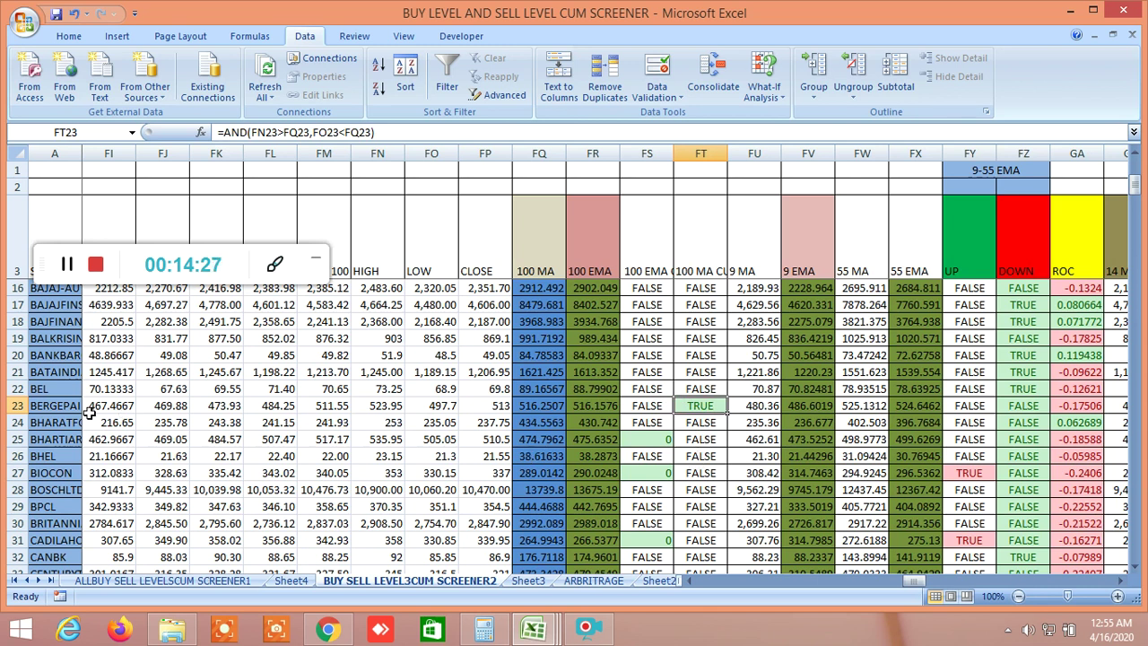
# Check the TRUE entries in the 100 MA signal column, including COLPAL and ESCORTS, then return to the first stock.
pyautogui.scroll(-2, 715, 461)
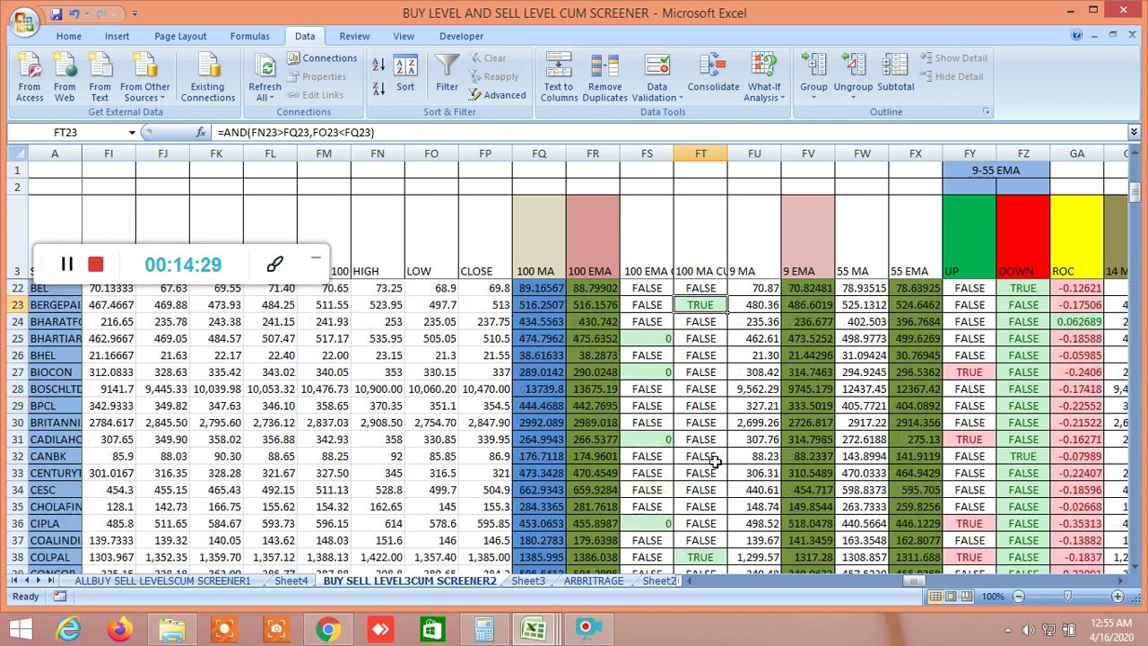
pyautogui.scroll(-1, 715, 461)
pyautogui.click(703, 507)
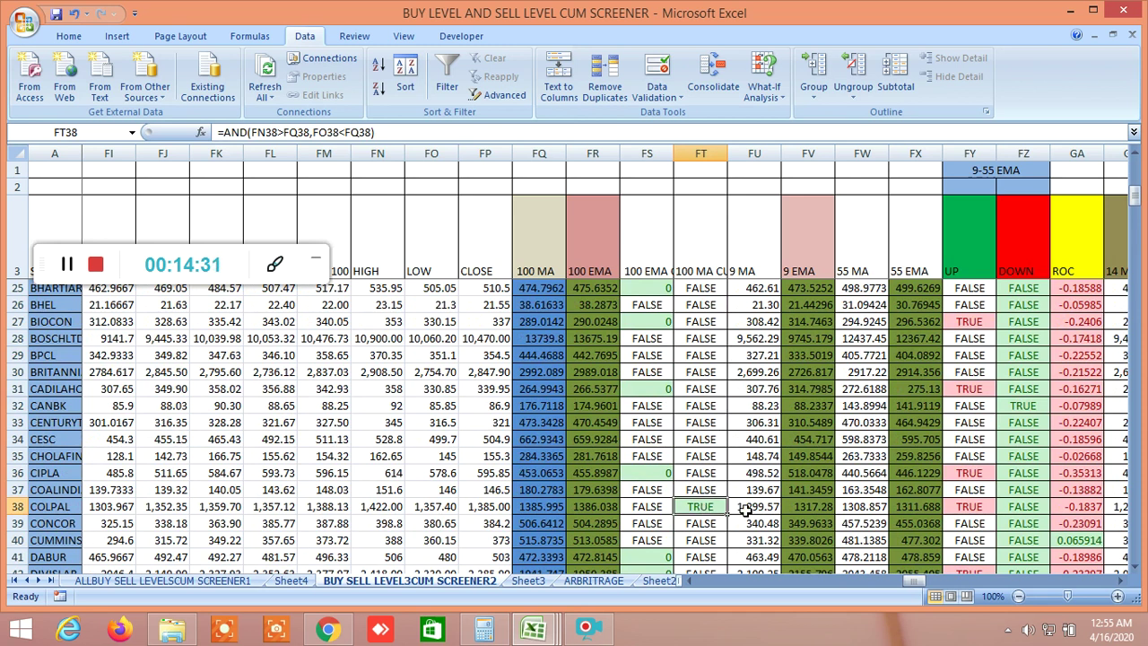
pyautogui.scroll(-4, 761, 502)
pyautogui.click(707, 441)
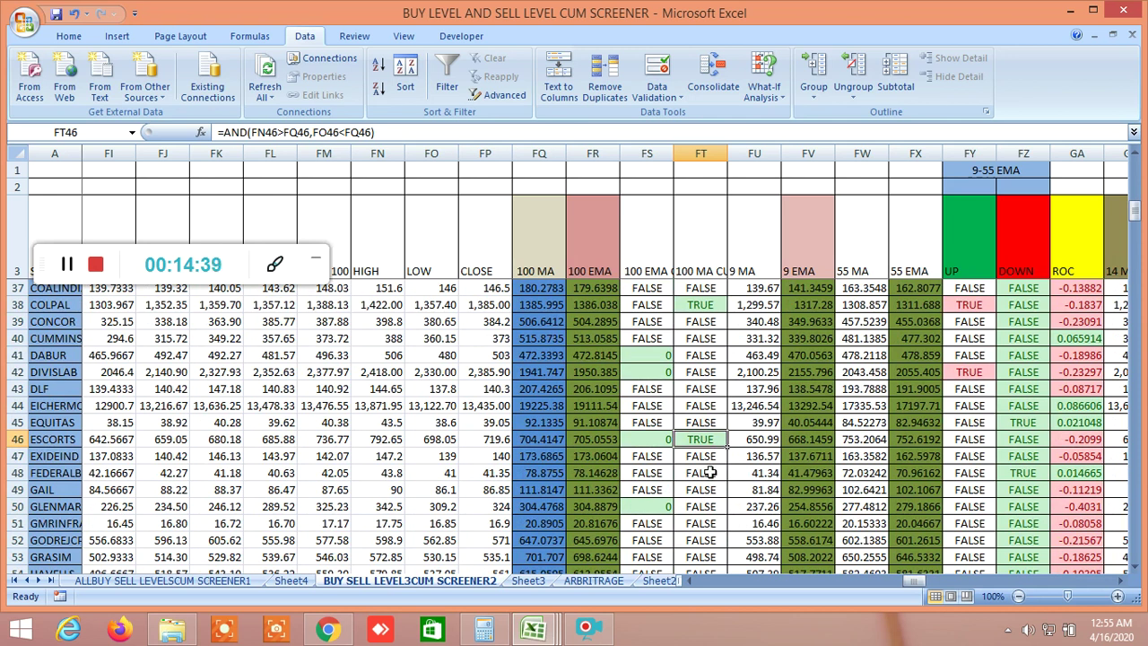
pyautogui.scroll(-11, 710, 472)
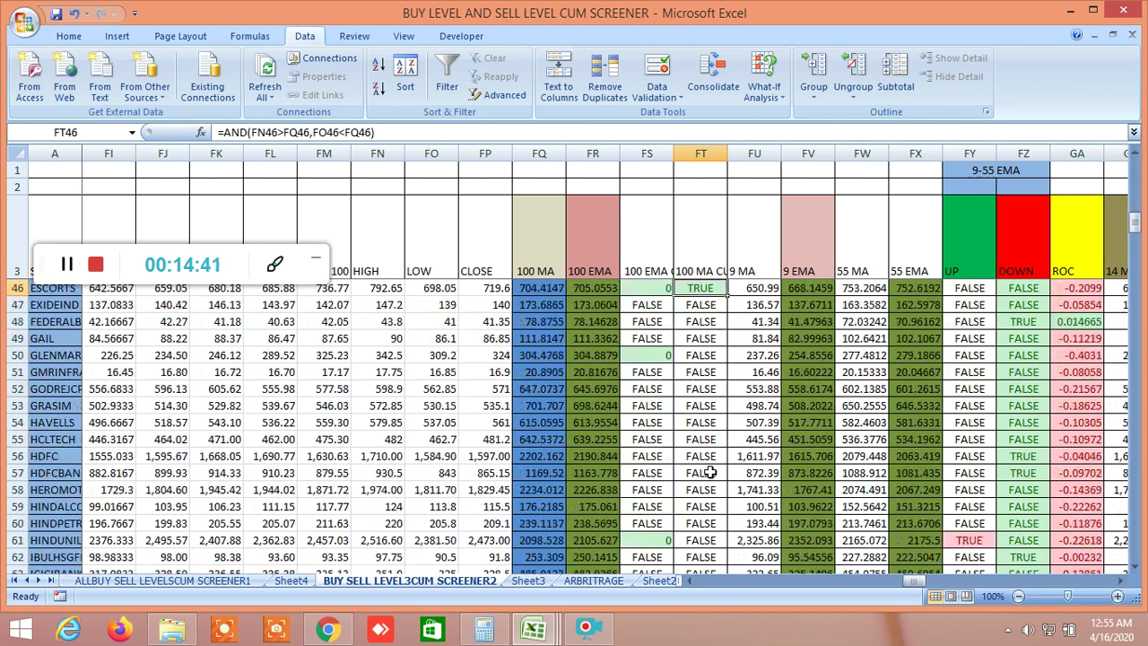
pyautogui.scroll(-10, 710, 473)
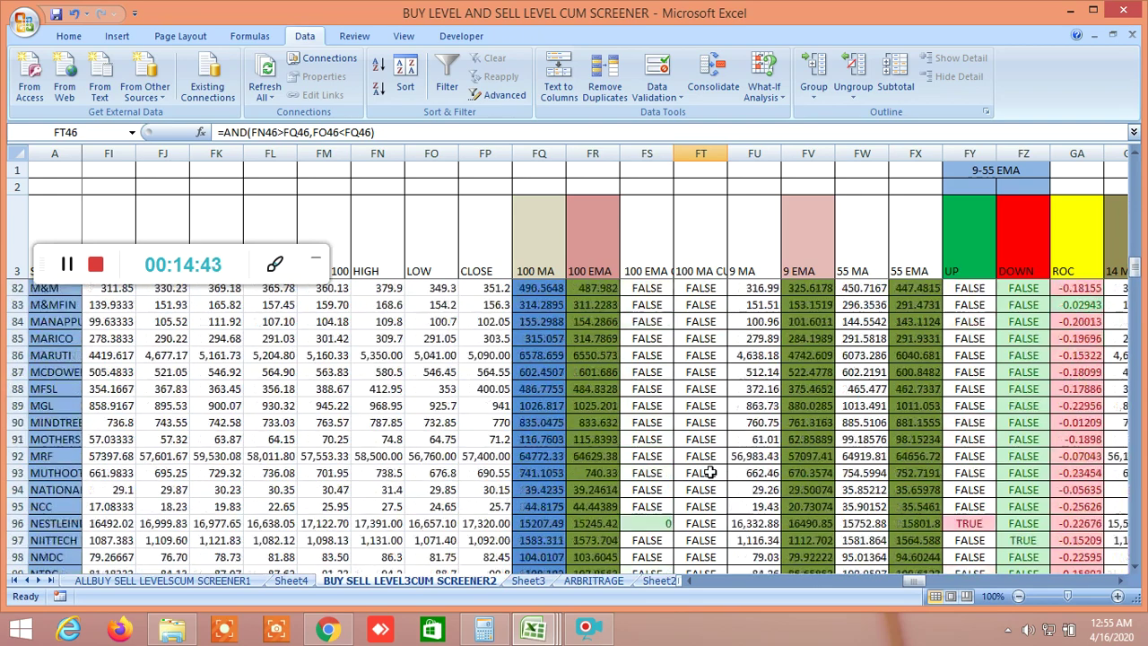
pyautogui.click(698, 388)
pyautogui.scroll(7, 709, 431)
pyautogui.scroll(20, 706, 413)
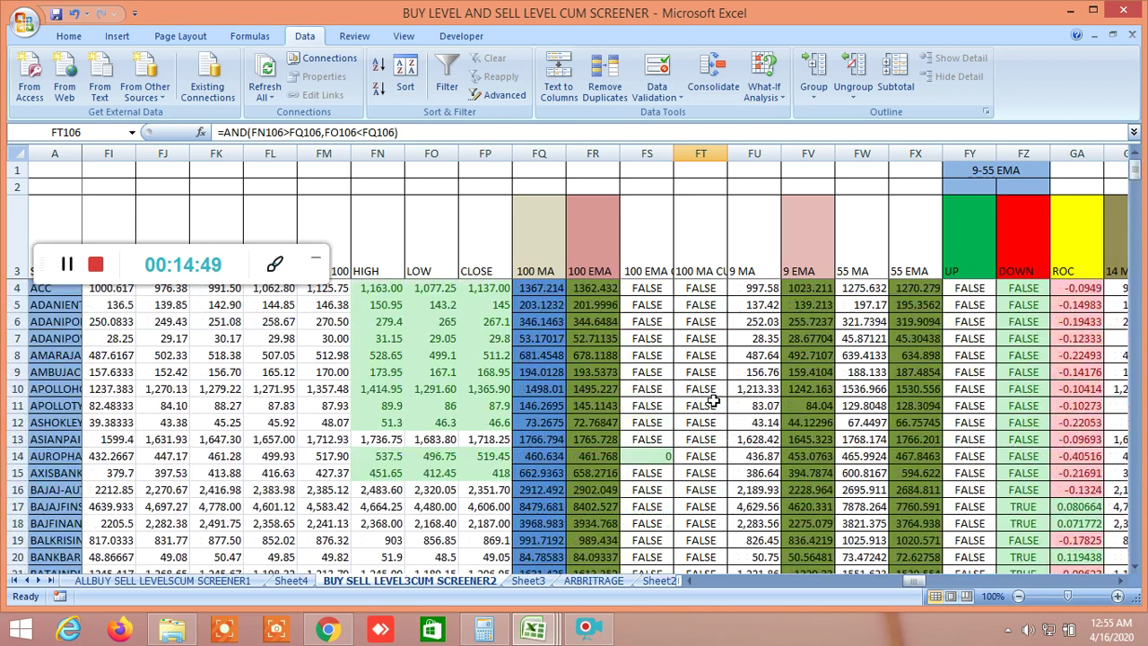
# Examine the SHORT TERM EMA'S and LONG TERM EMA'S sections and the average trend columns beside them.
pyautogui.moveTo(913, 583); pyautogui.dragTo(980, 585)
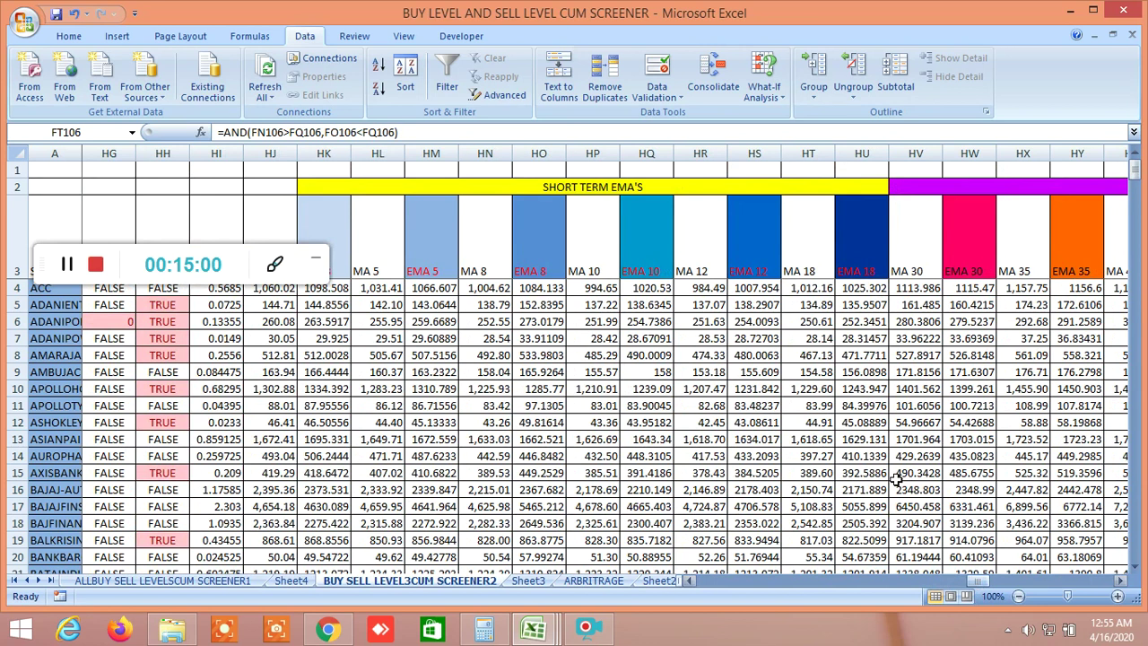
pyautogui.click(612, 188)
pyautogui.click(982, 186)
pyautogui.moveTo(1121, 585); pyautogui.dragTo(1124, 588)
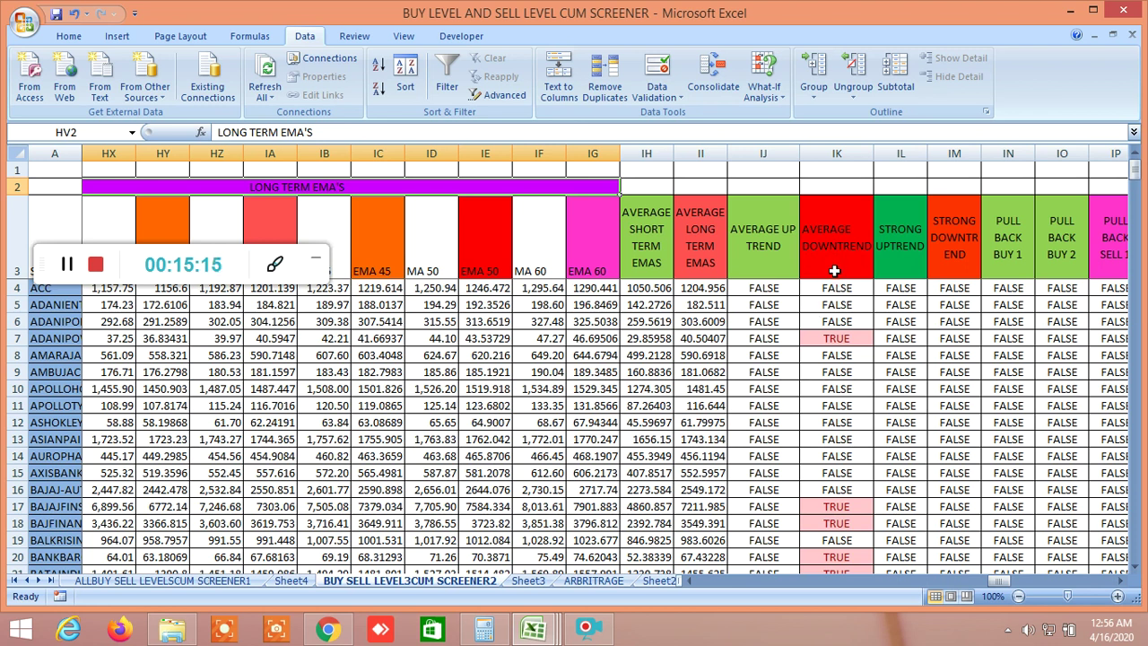
# Check the average trend formulas for BIOCON and CADILAHC in AVERAGE UP TREND and CANBK in AVERAGE DOWNTREND.
pyautogui.scroll(-4, 833, 288)
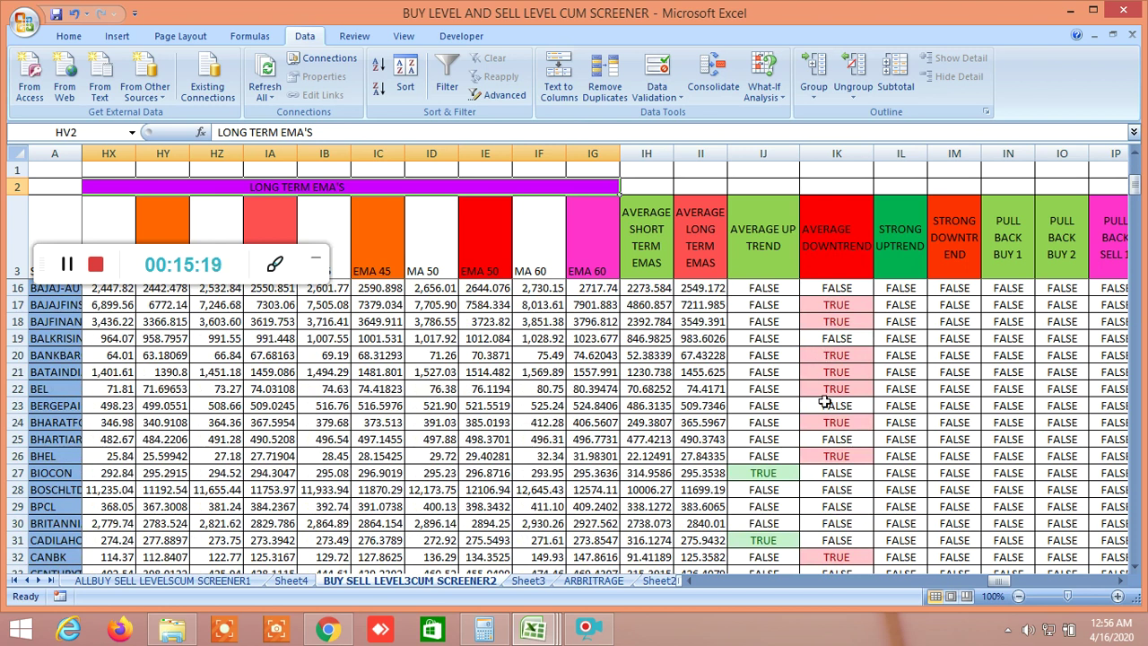
pyautogui.scroll(-1, 823, 402)
pyautogui.click(768, 423)
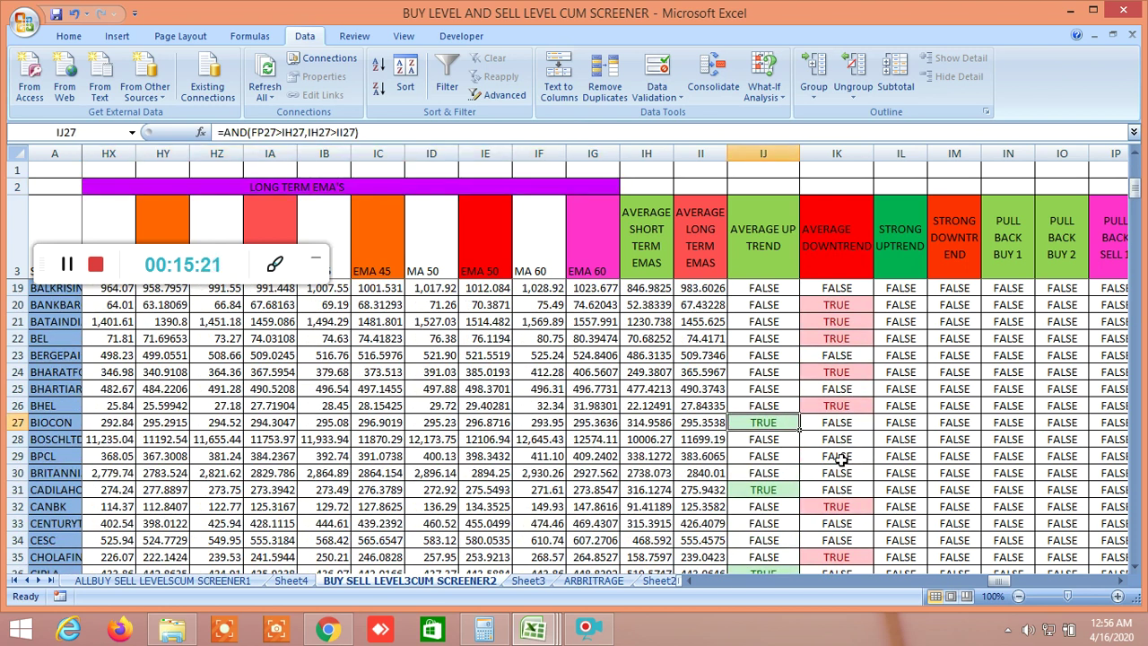
pyautogui.scroll(-2, 841, 459)
pyautogui.click(771, 391)
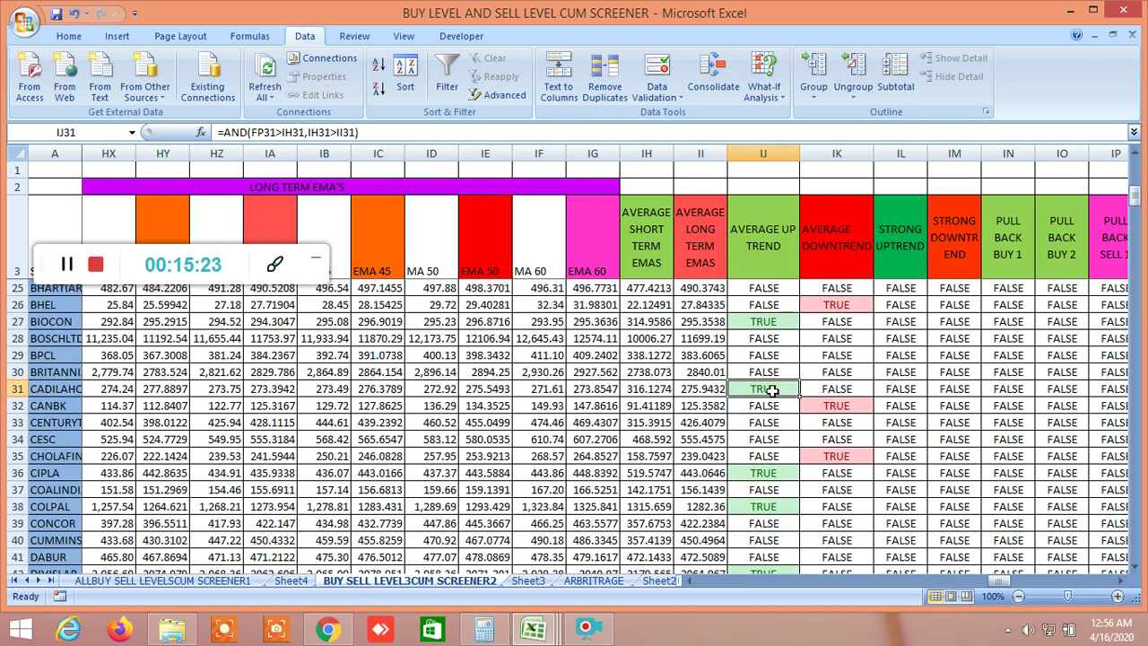
pyautogui.click(833, 408)
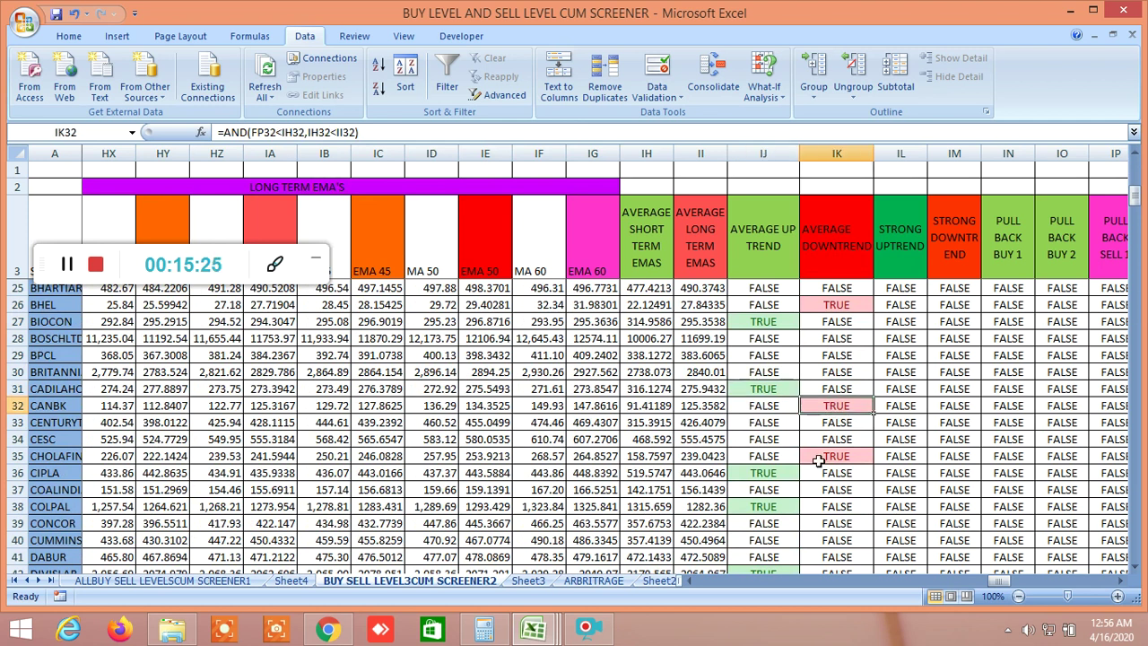
# Inspect further average trend signals from CIPLA and COLPAL down to the AVERAGE UP TREND cell in row 61.
pyautogui.scroll(-2, 819, 461)
pyautogui.click(764, 371)
pyautogui.click(778, 405)
pyautogui.scroll(-2, 815, 434)
pyautogui.click(758, 371)
pyautogui.click(826, 388)
pyautogui.press('F2')
pyautogui.scroll(-3, 795, 439)
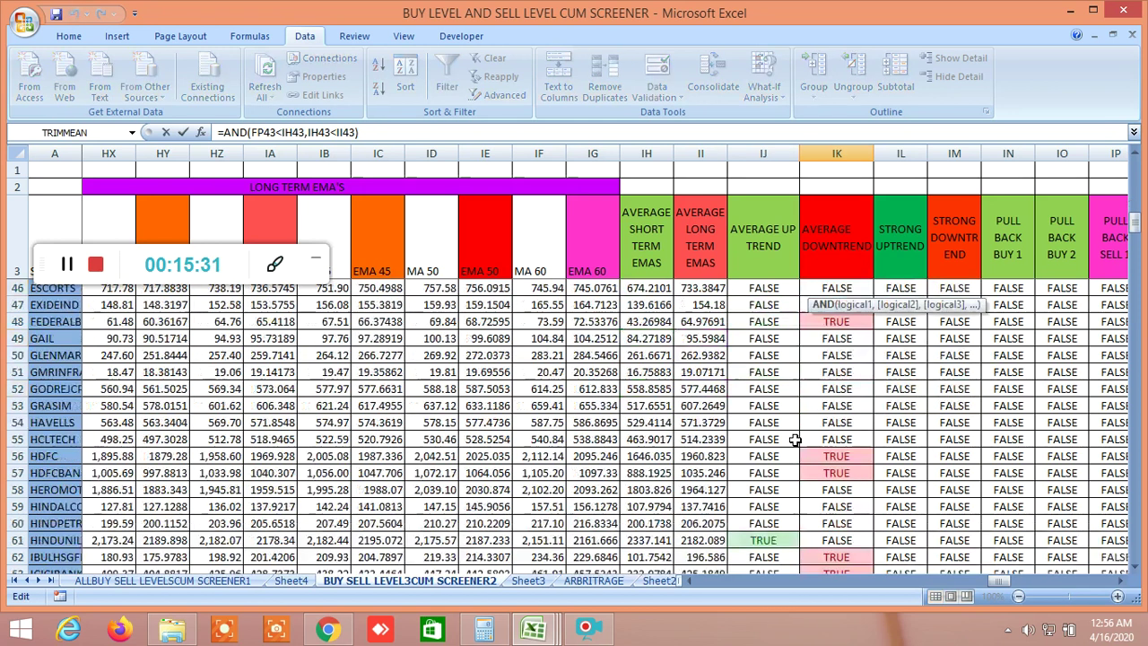
pyautogui.scroll(-2, 780, 439)
pyautogui.click(776, 439)
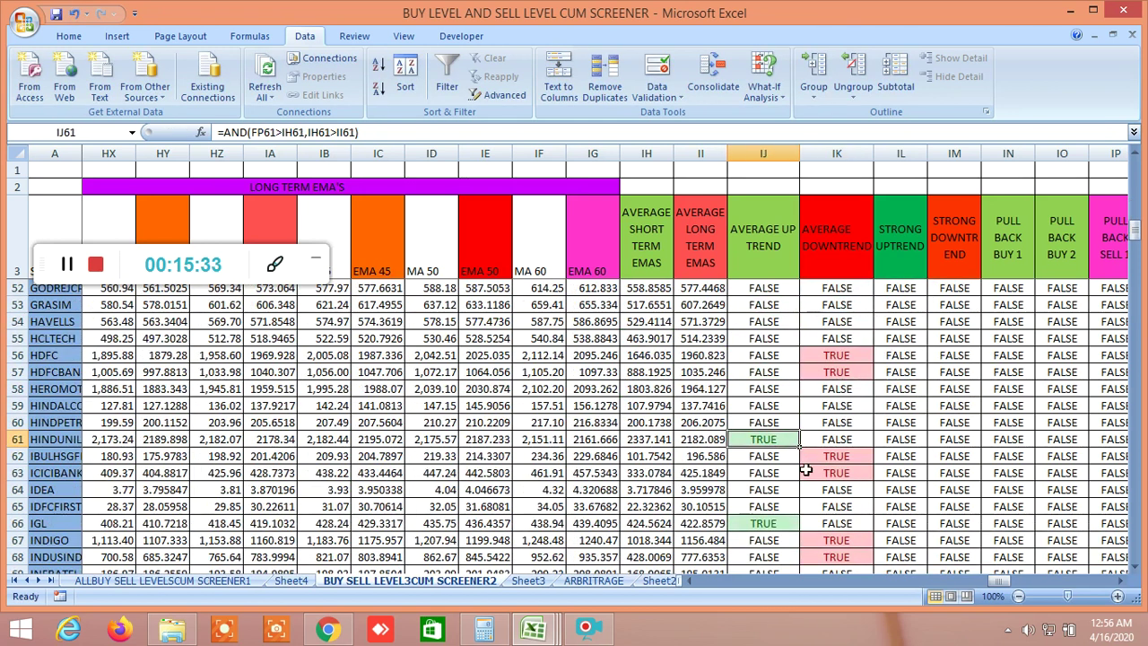
# Check the AVERAGE DOWNTREND signal for MRF and the AVERAGE UP TREND signal in row 96.
pyautogui.scroll(-8, 790, 462)
pyautogui.scroll(-3, 785, 464)
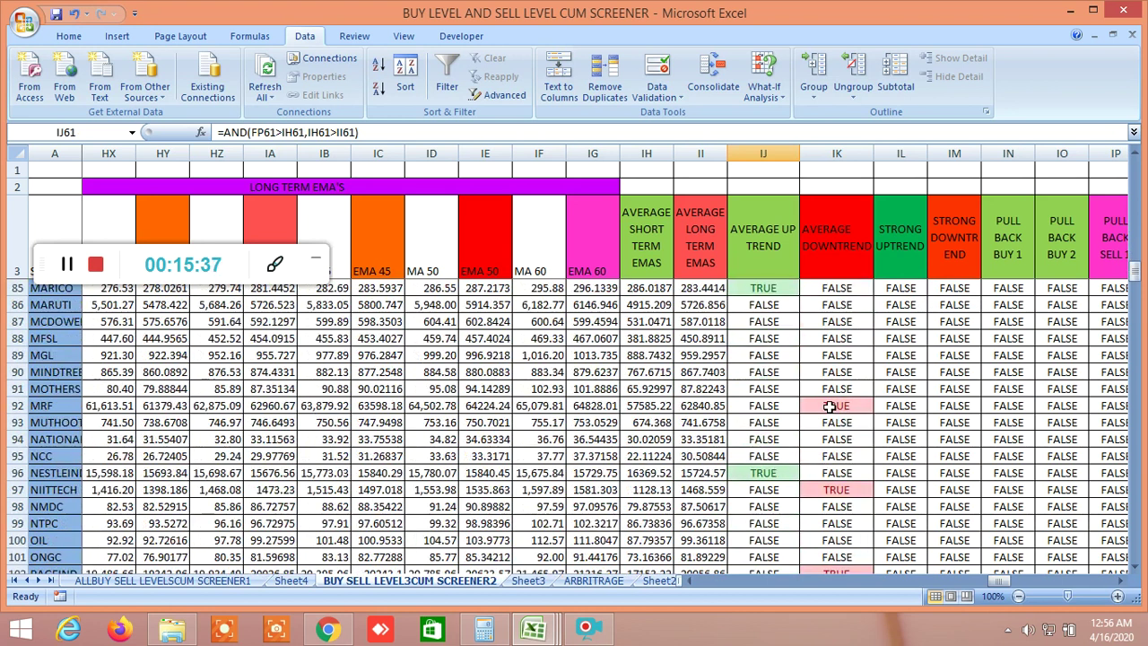
pyautogui.click(830, 407)
pyautogui.click(768, 475)
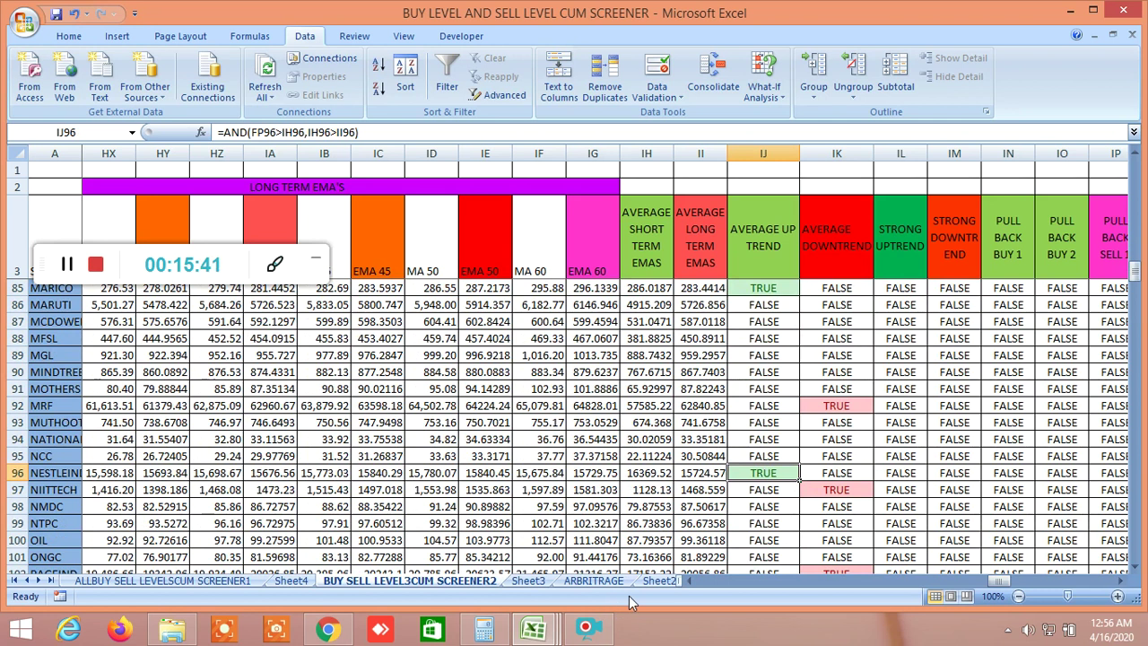
# Open the INSIDE THE BAR WITH NR7 sheet and go to its first stock row.
pyautogui.click(656, 581)
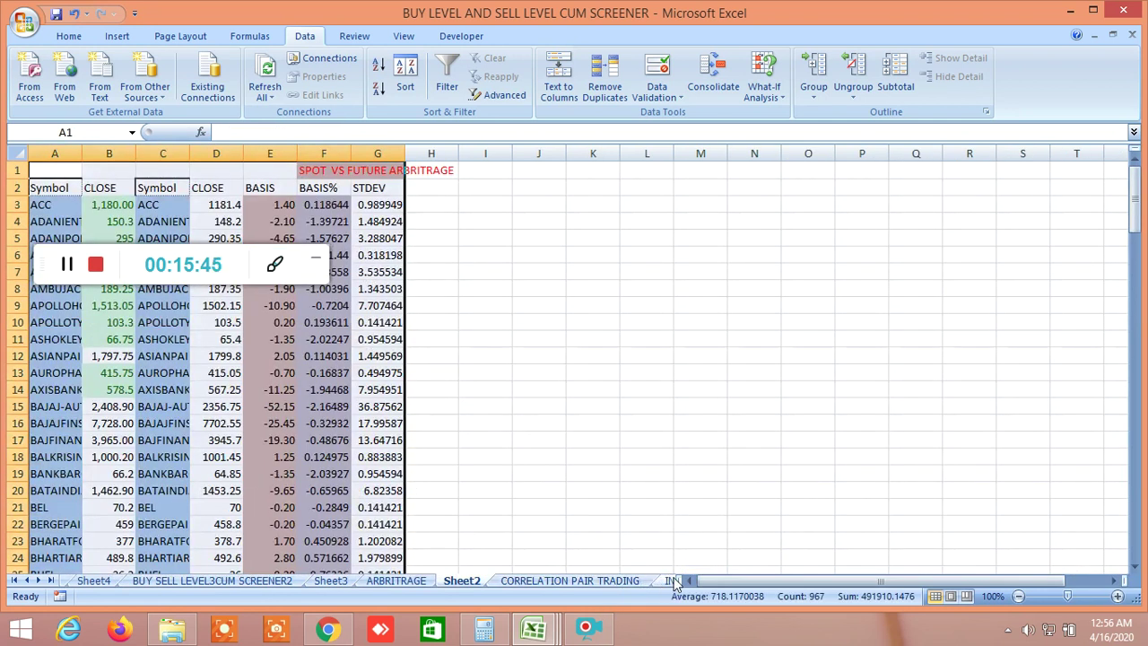
pyautogui.click(673, 581)
pyautogui.click(443, 580)
pyautogui.scroll(20, 603, 509)
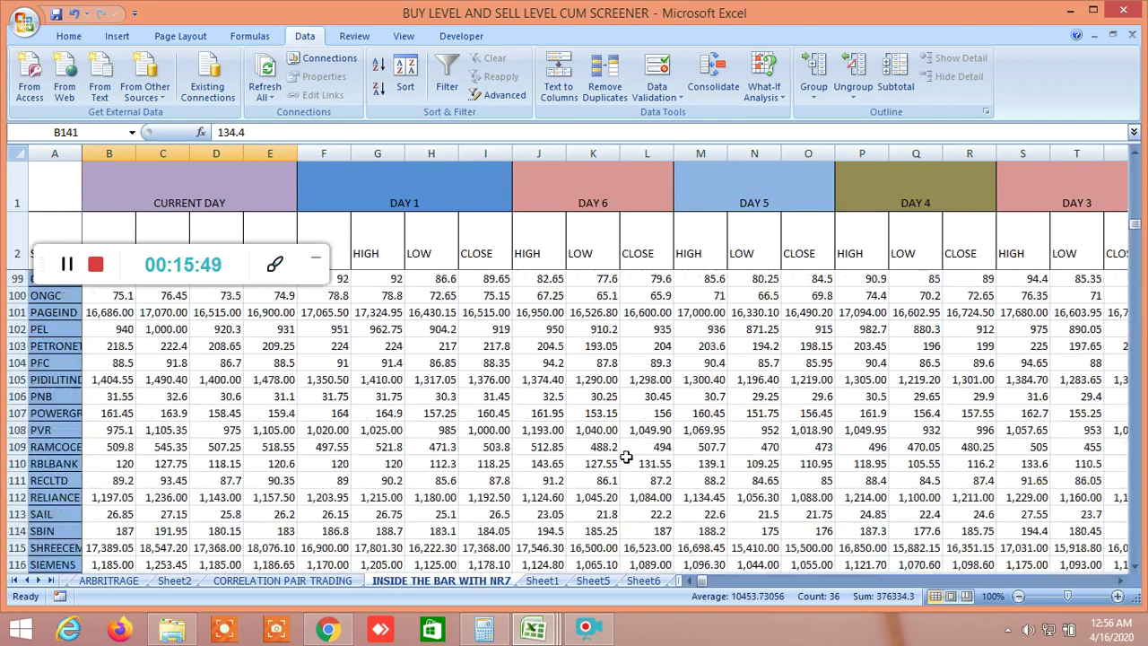
pyautogui.scroll(16, 625, 457)
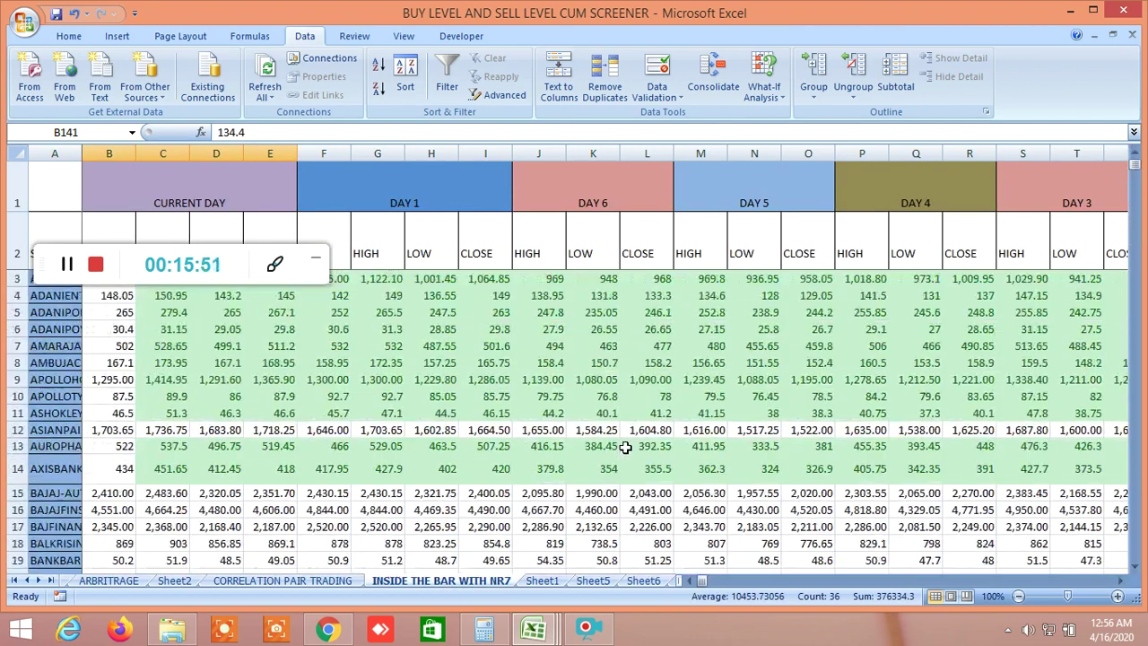
# Check the 1 DAY formula for ADANIPOWER in the INSIDE THE BAR section.
pyautogui.click(1122, 581)
pyautogui.click(1122, 582)
pyautogui.click(1122, 581)
pyautogui.click(1122, 581)
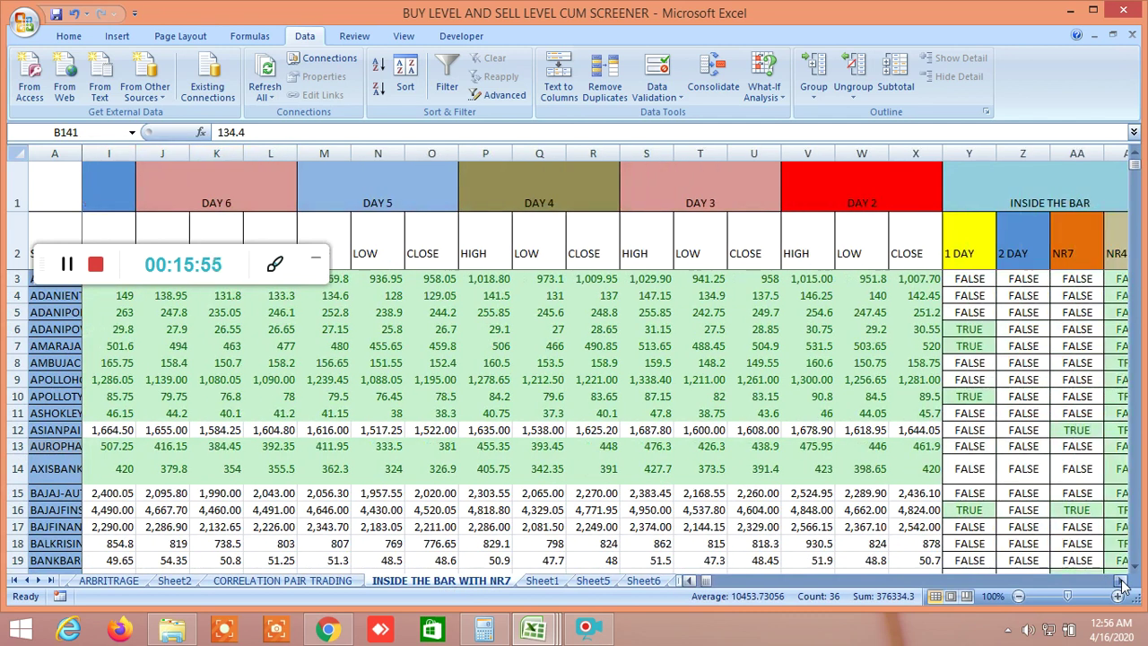
pyautogui.click(1122, 581)
pyautogui.click(1122, 582)
pyautogui.click(1122, 582)
pyautogui.click(1122, 581)
pyautogui.click(1122, 582)
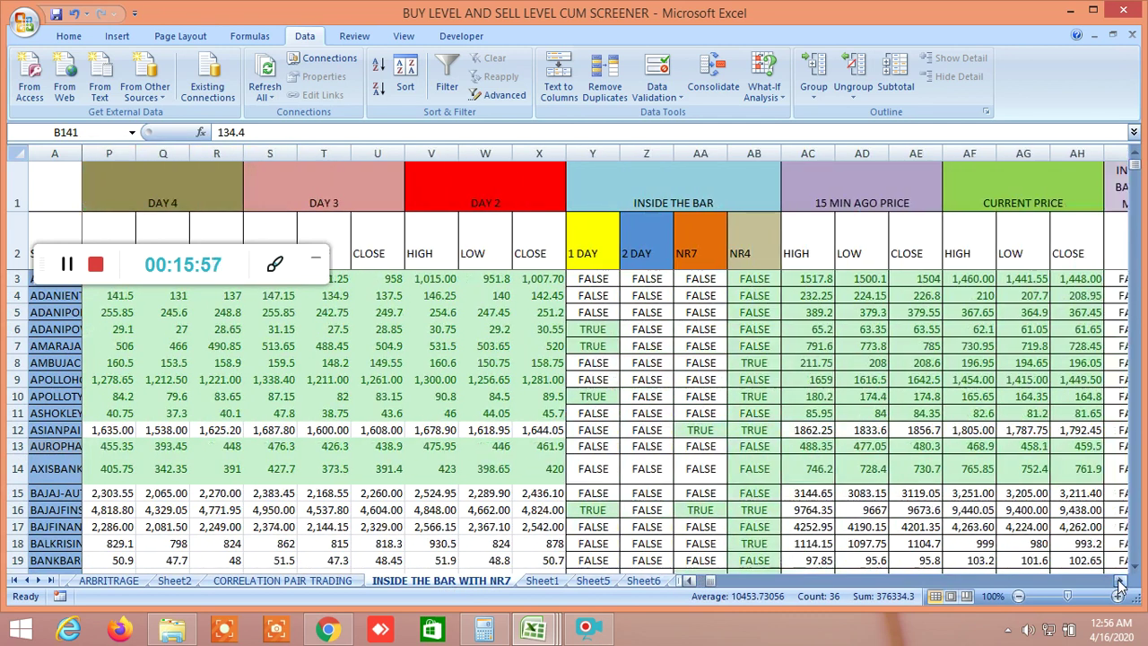
pyautogui.click(596, 332)
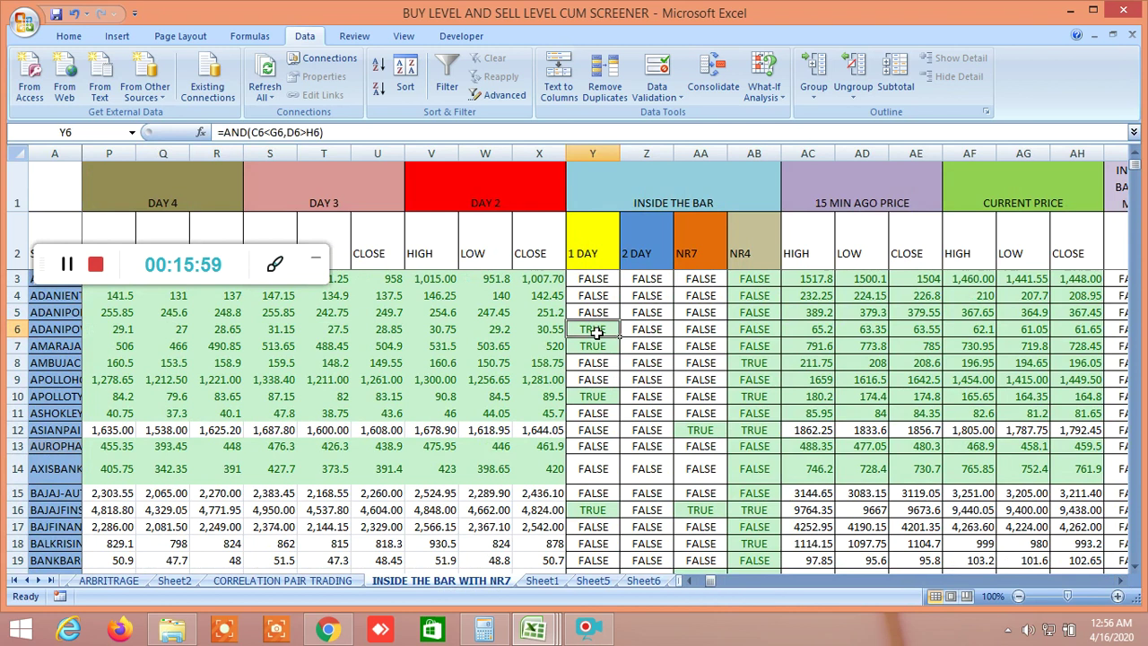
pyautogui.click(55, 332)
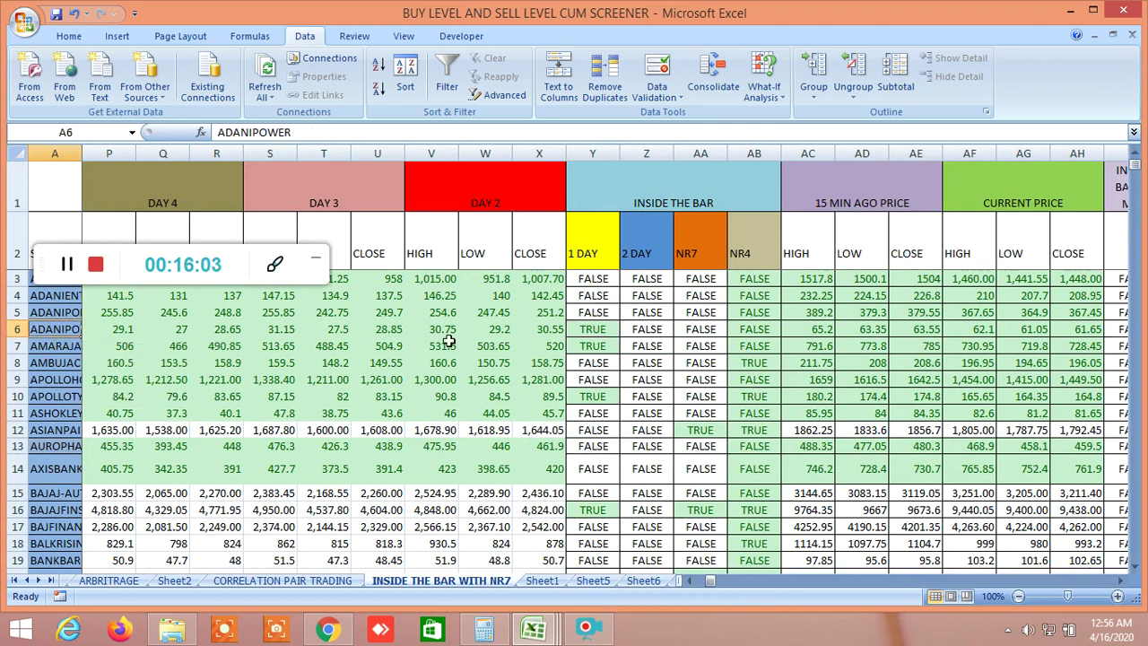
pyautogui.click(661, 361)
pyautogui.click(597, 332)
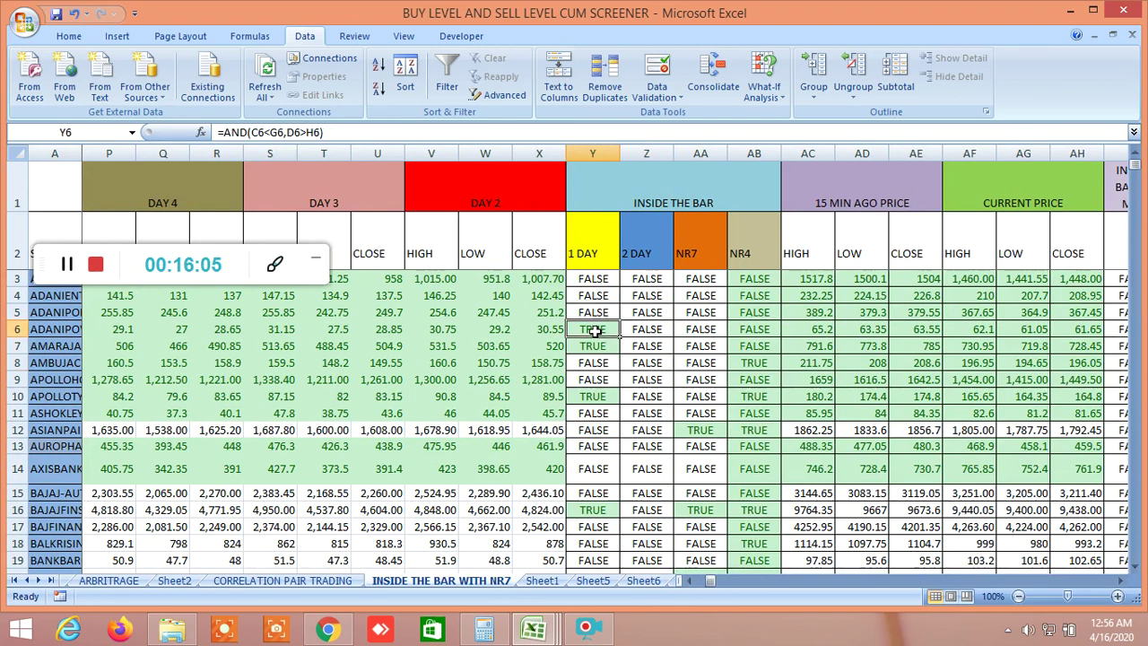
# Inspect the 1 DAY signals in rows 7 and 10, and compare row 10 with its NR4 formula.
pyautogui.click(596, 348)
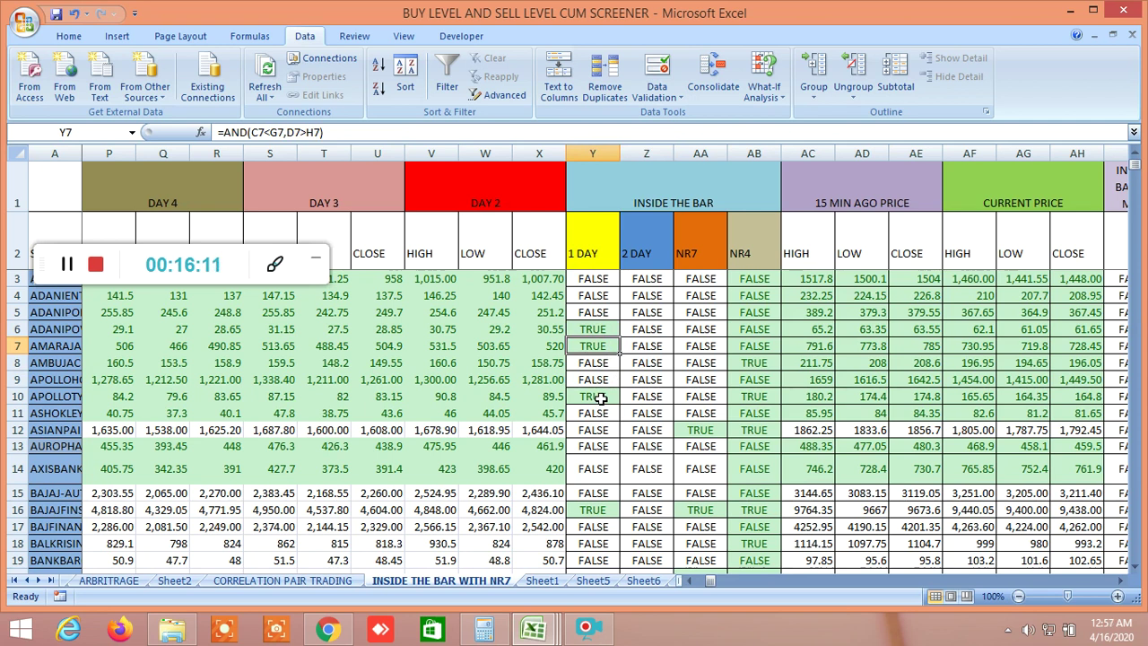
pyautogui.click(601, 398)
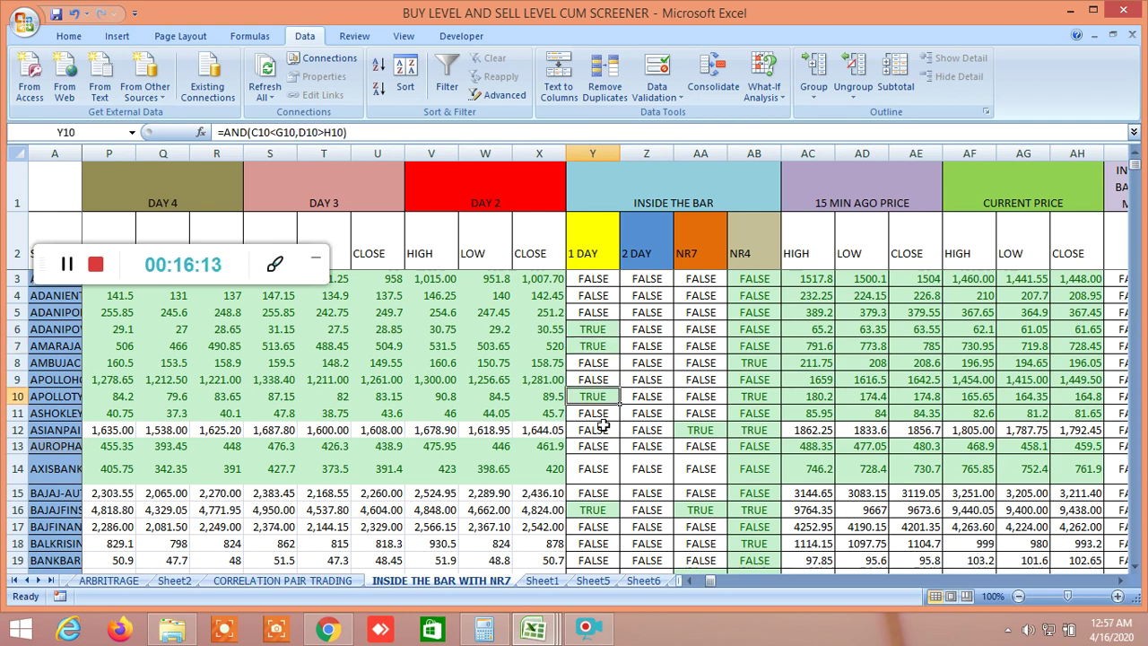
pyautogui.click(753, 398)
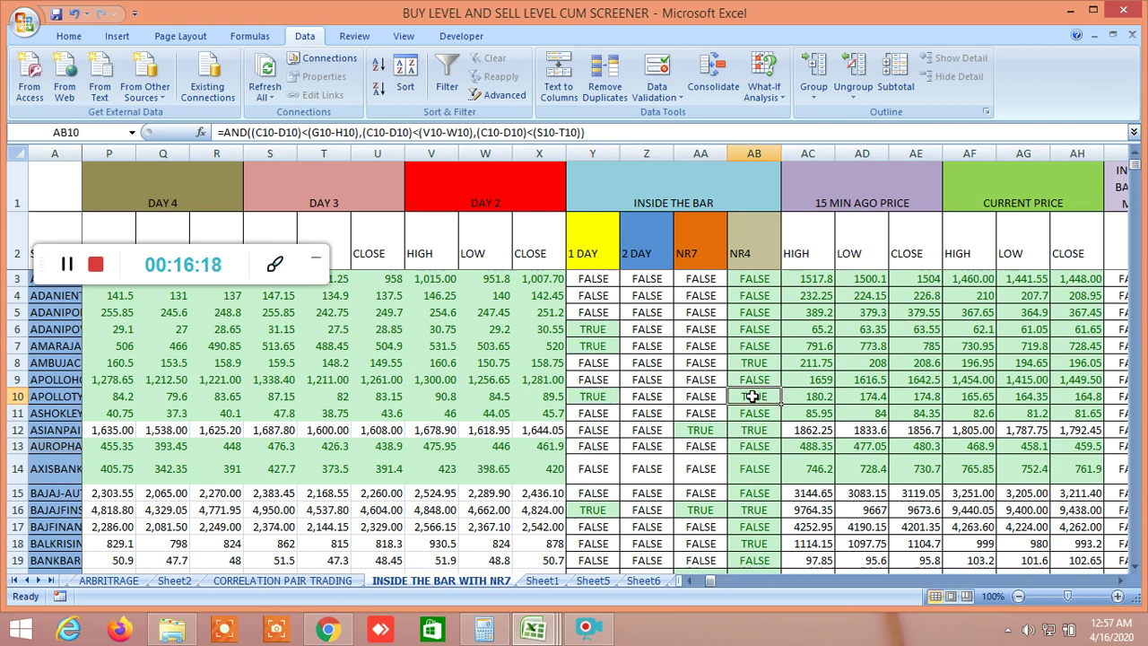
pyautogui.click(592, 400)
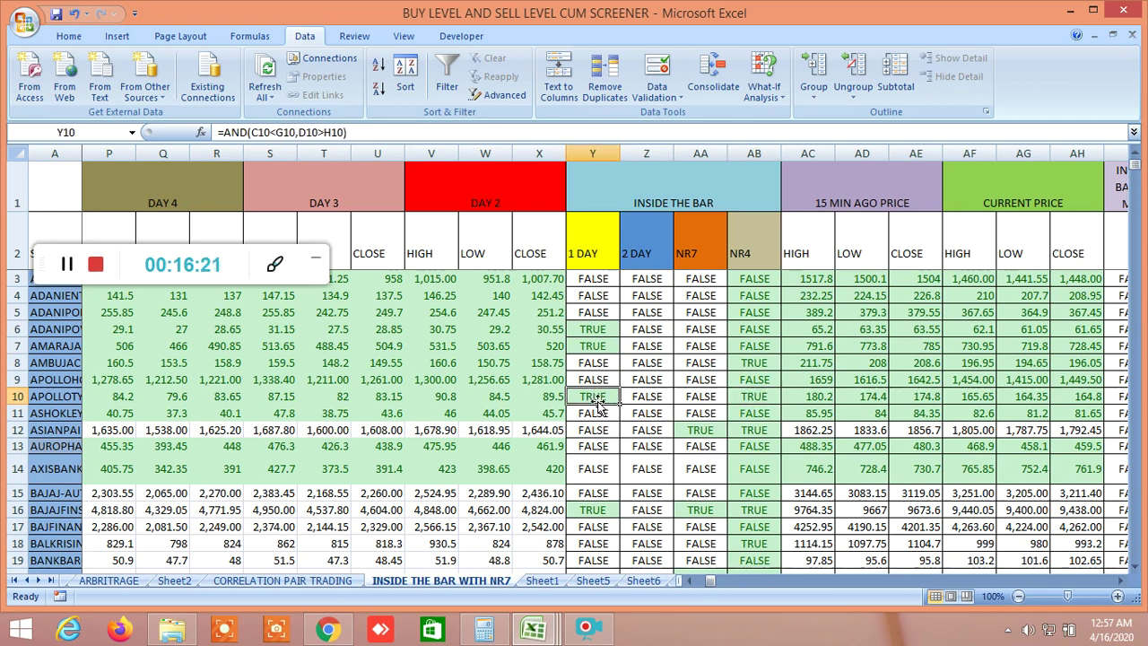
pyautogui.click(746, 401)
# Look through the inside bar signals near the end of the stock list and check TITAN's 2 DAY formula.
pyautogui.hotkey('ctrl', 'Down')
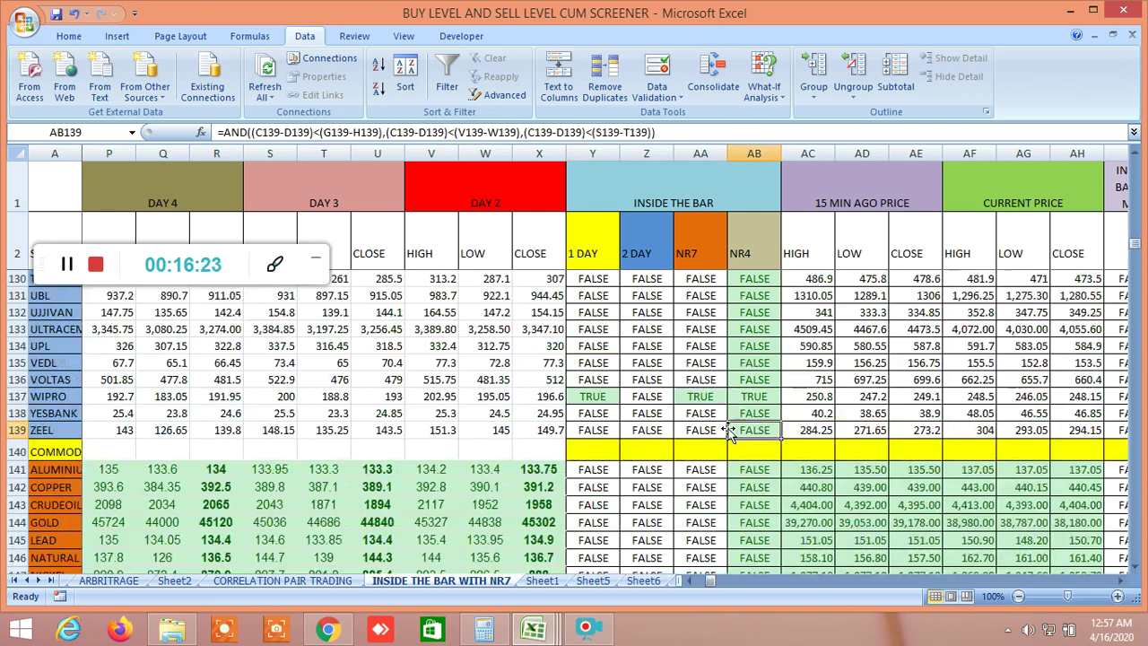
pyautogui.scroll(5, 695, 421)
pyautogui.scroll(3, 689, 420)
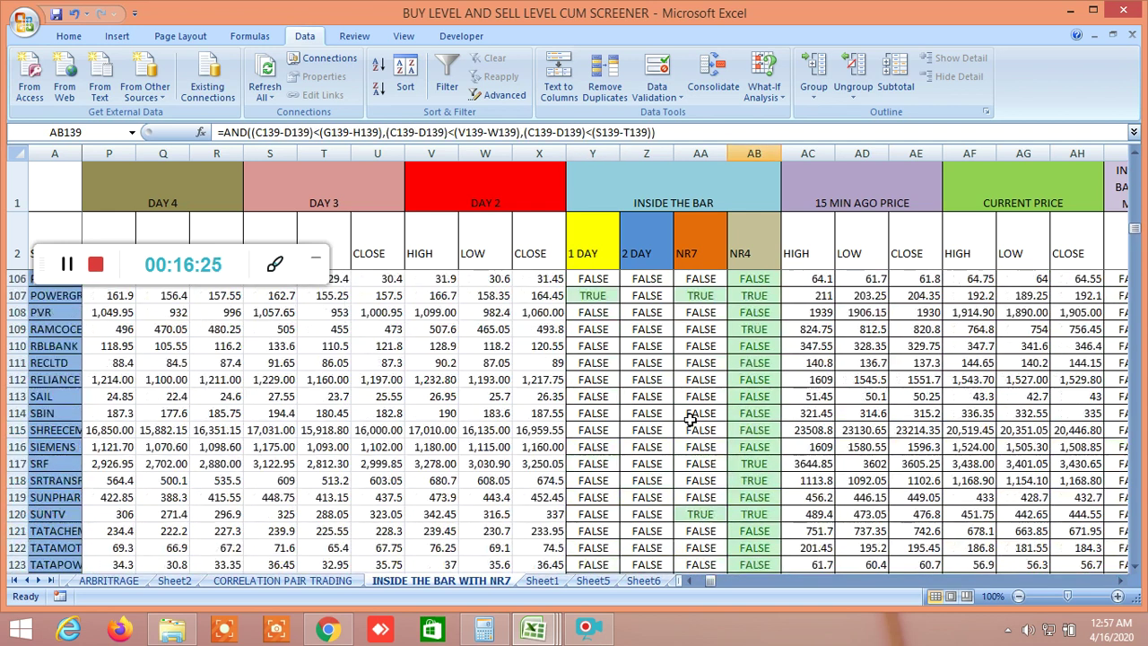
pyautogui.scroll(-2, 687, 420)
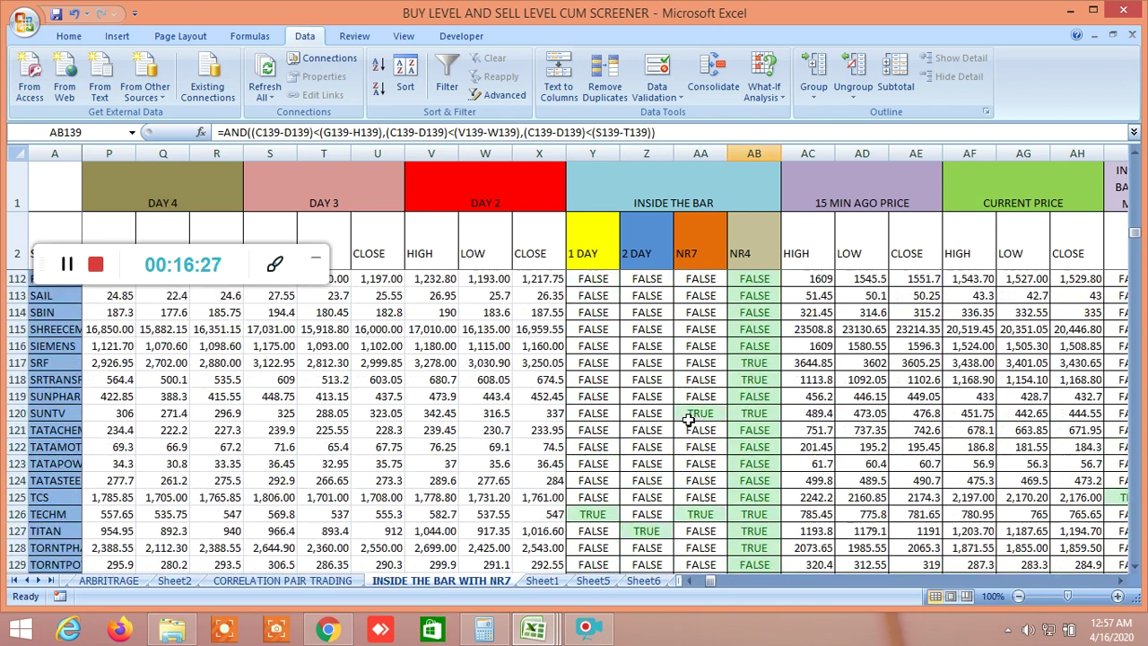
pyautogui.click(640, 478)
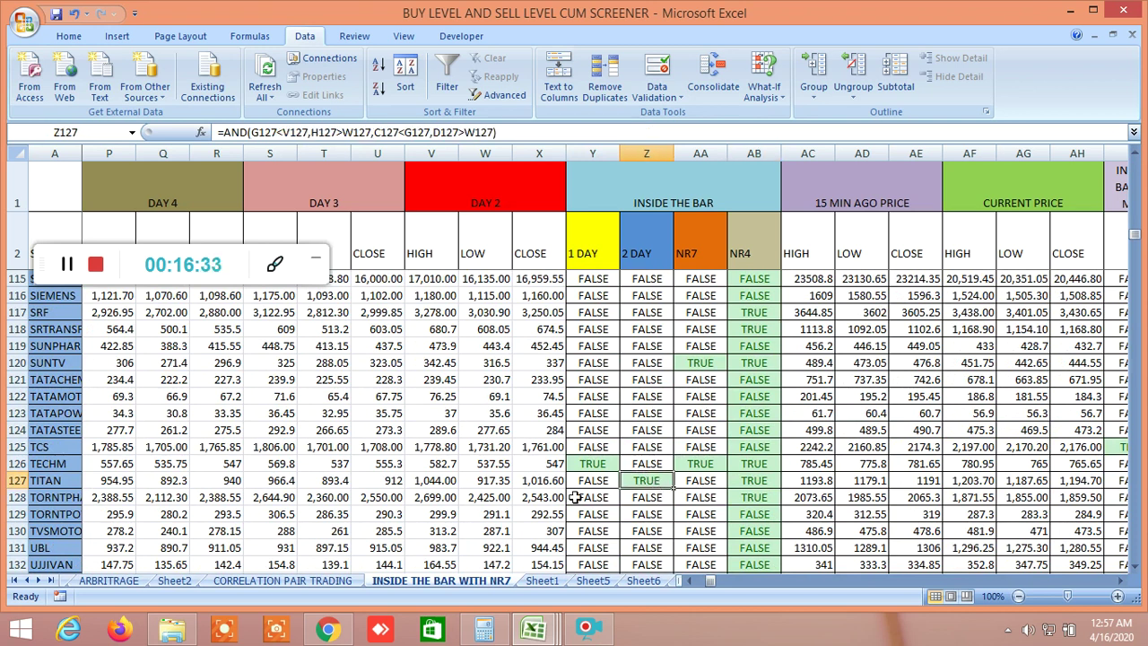
# Check TECHM's 1 DAY, NR7 and NR4 formulas, then return to the first stock row.
pyautogui.click(601, 464)
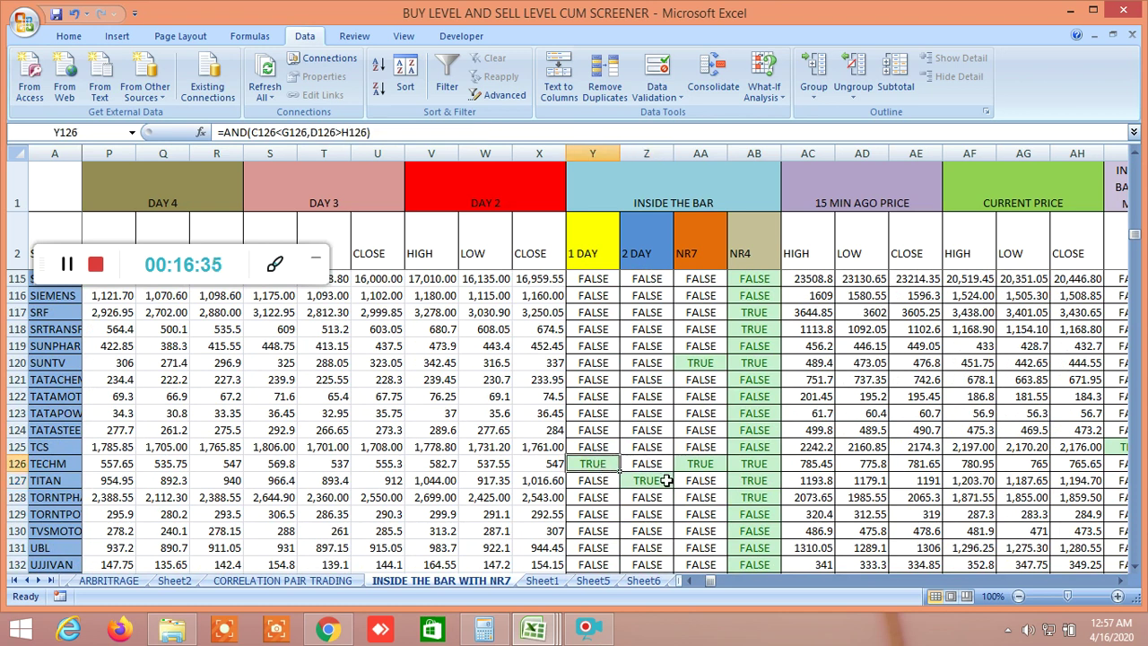
pyautogui.click(703, 465)
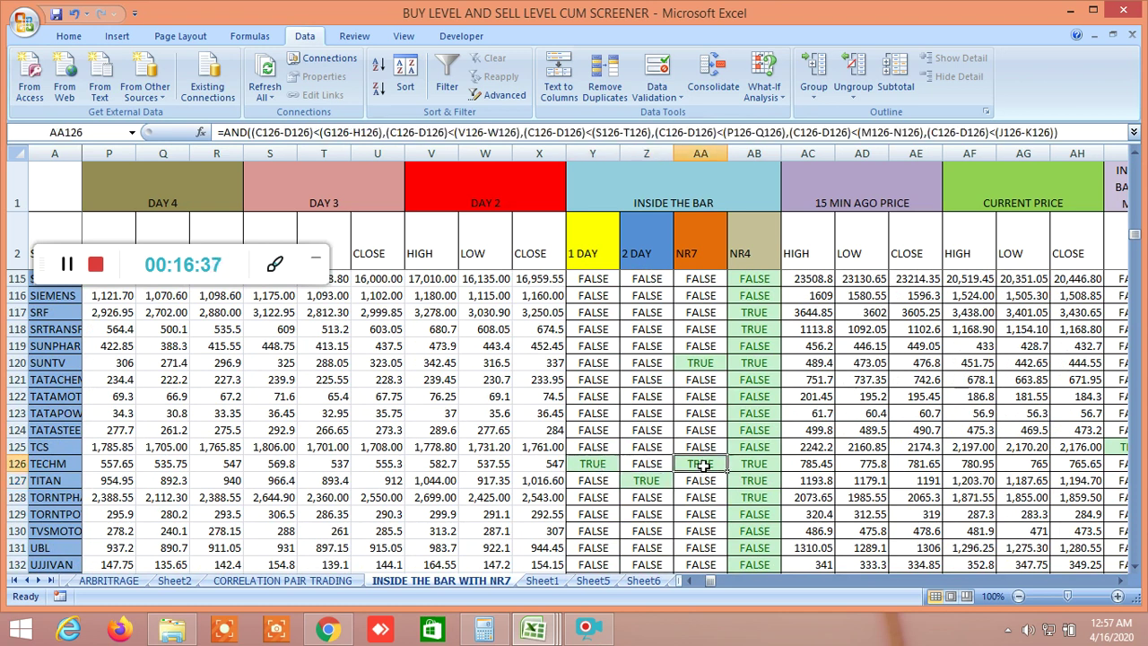
pyautogui.click(753, 464)
pyautogui.scroll(13, 832, 377)
pyautogui.scroll(20, 832, 377)
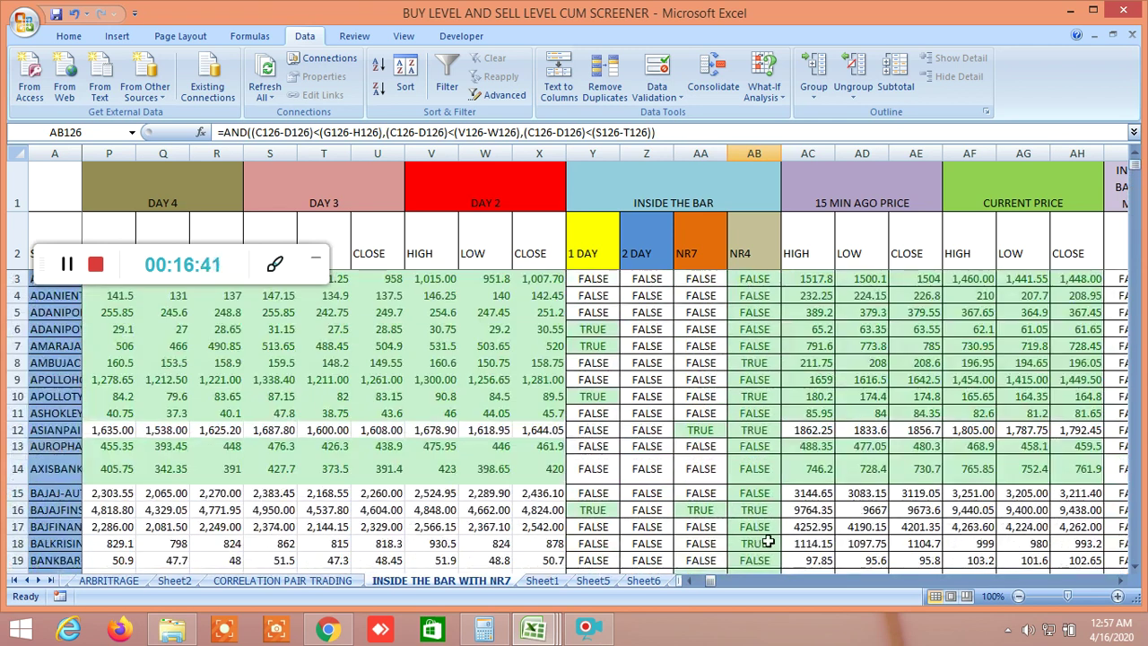
# Read the full HIGHER HIGH HIGHER LOW 3 DAYS heading in AJ2 and look over the signals below it.
pyautogui.moveTo(710, 579); pyautogui.dragTo(719, 582)
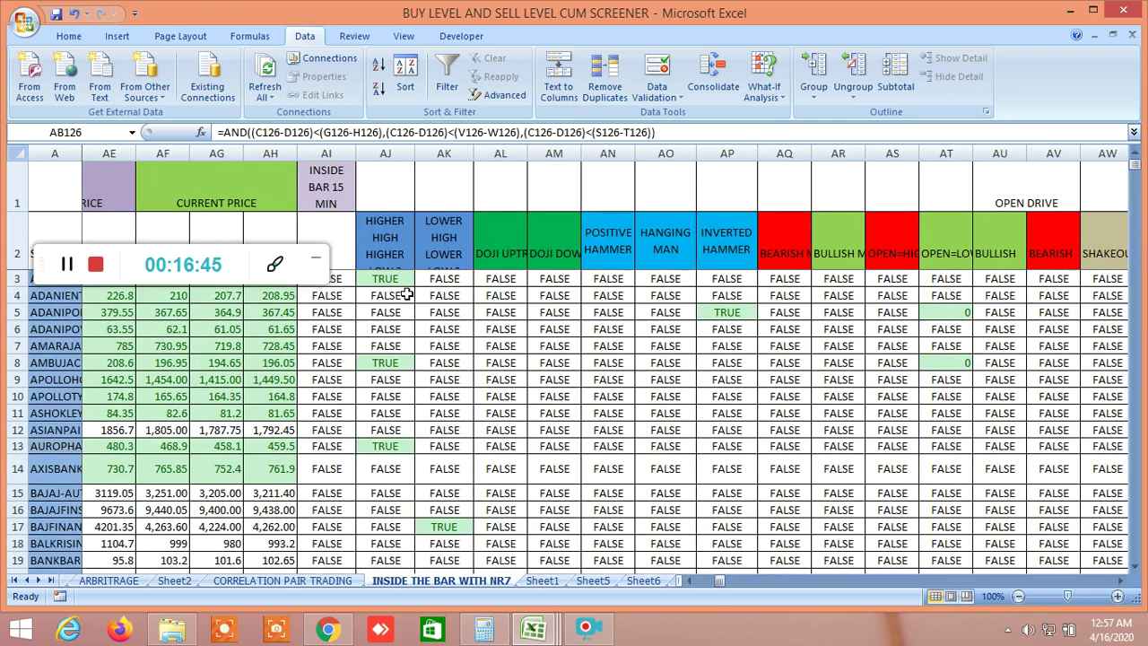
pyautogui.moveTo(45, 269); pyautogui.dragTo(19, 200)
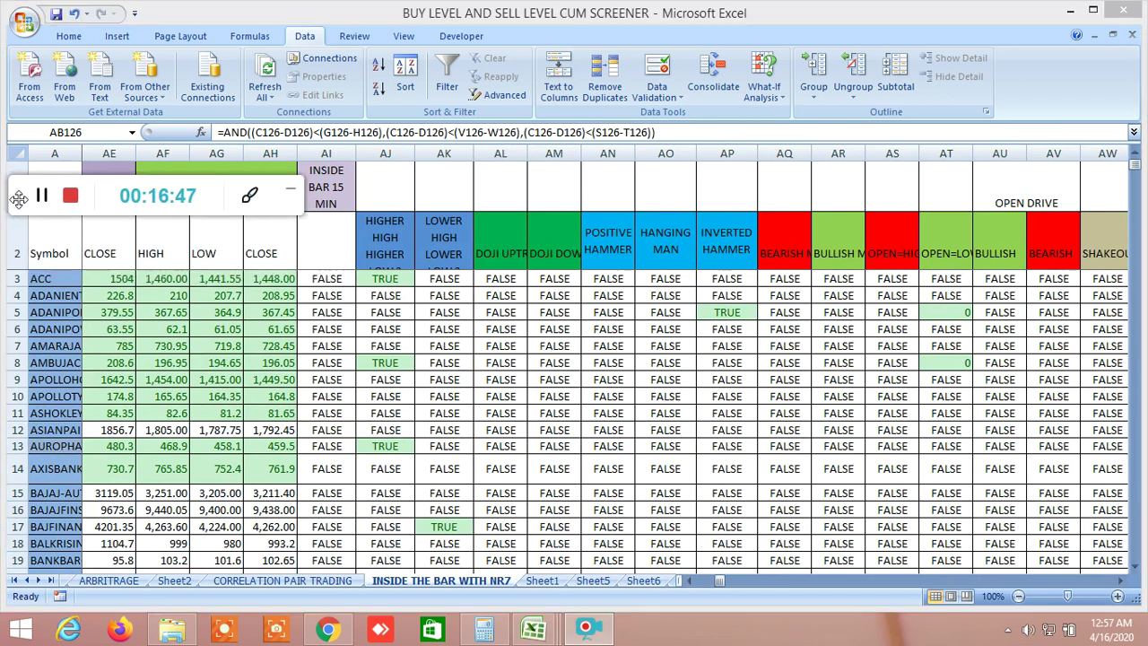
pyautogui.click(390, 244)
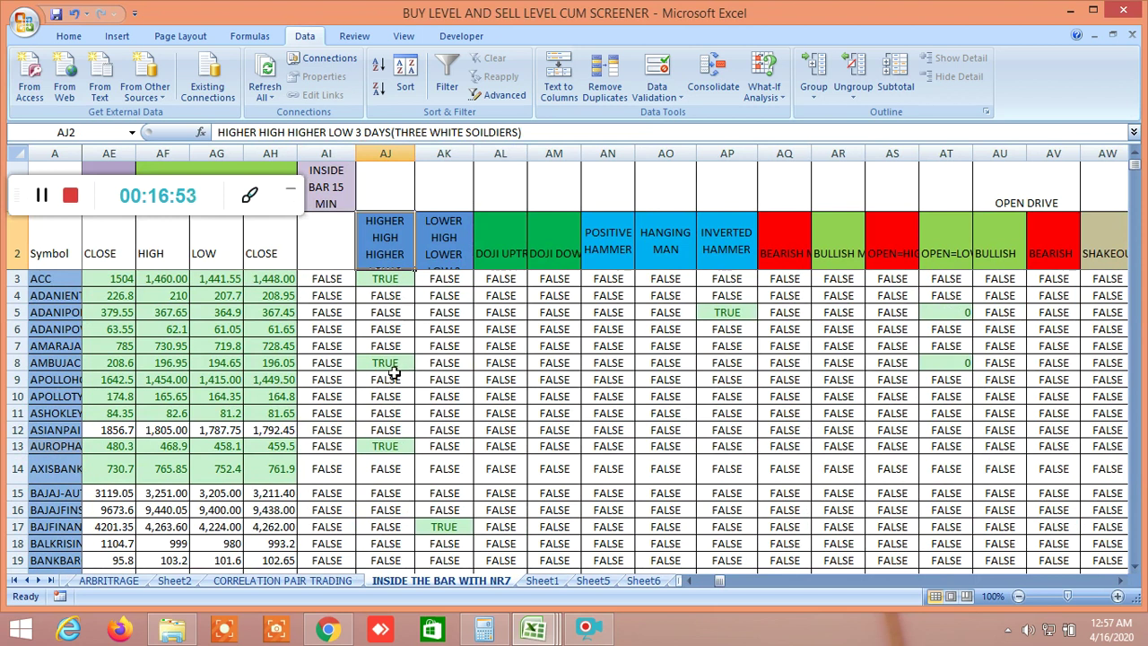
pyautogui.scroll(-1, 395, 455)
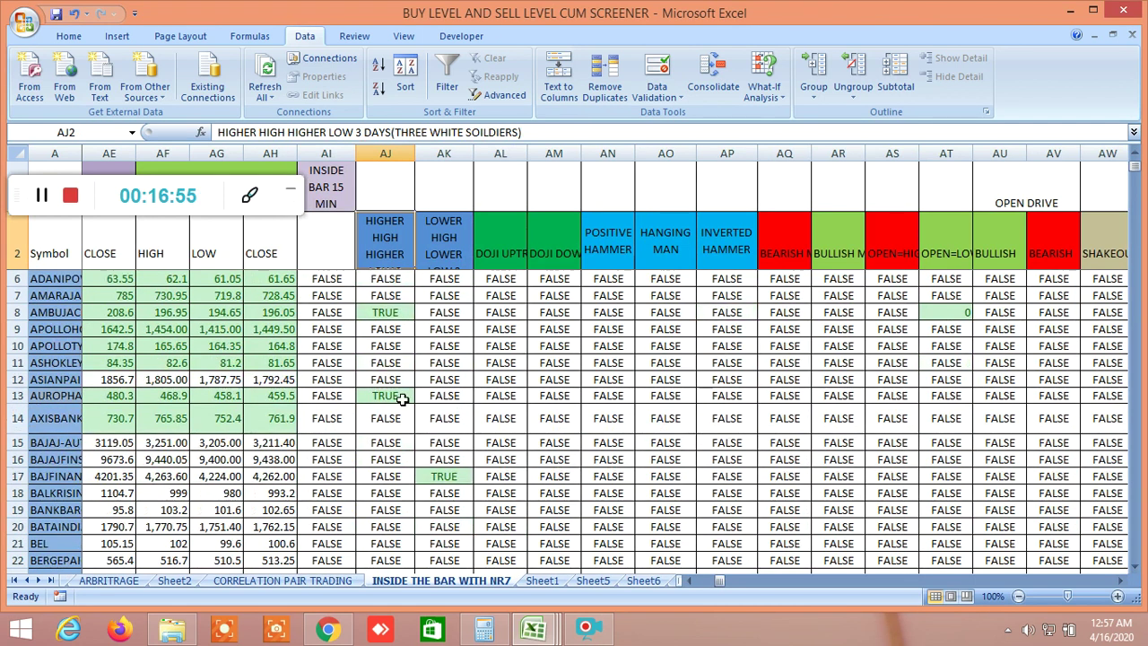
pyautogui.scroll(1, 395, 397)
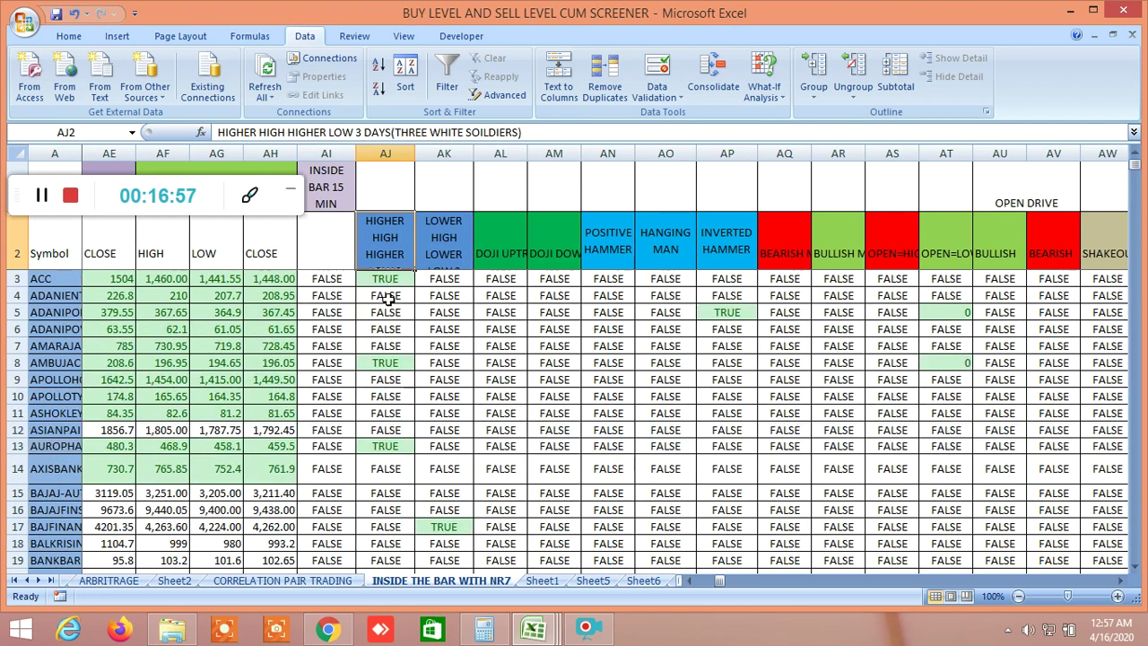
# Inspect the HIGHER HIGH signals in rows 3, 8 and 13 and the LOWER HIGH LOWER LOW formula in AK17.
pyautogui.doubleClick(384, 279)
pyautogui.click(386, 362)
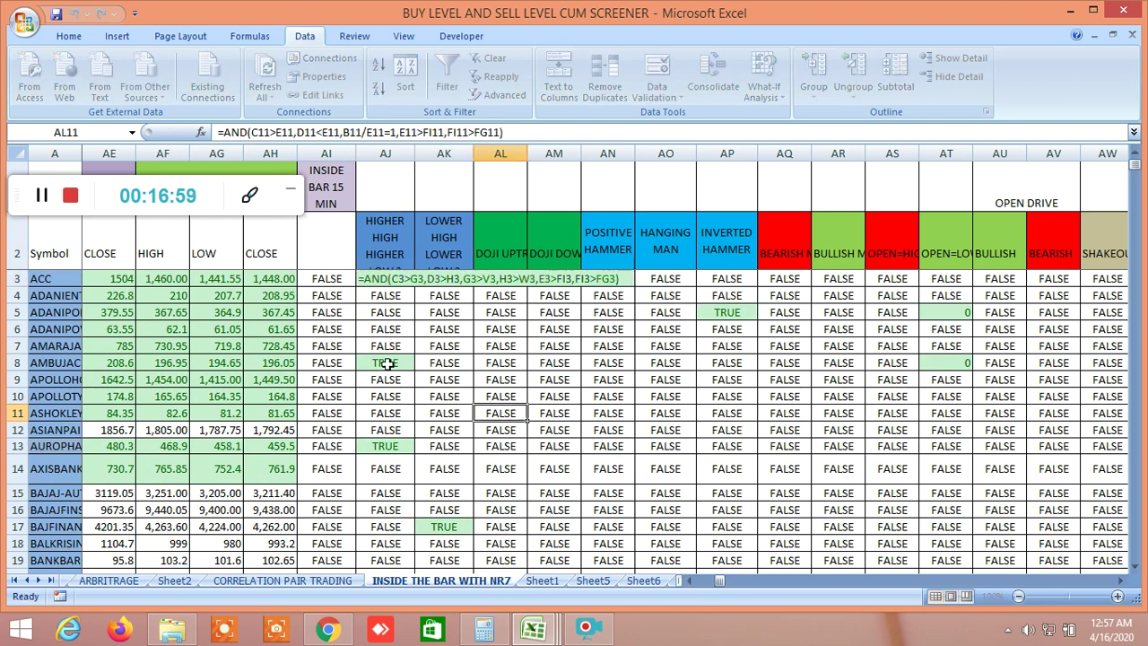
pyautogui.doubleClick(400, 446)
pyautogui.click(554, 526)
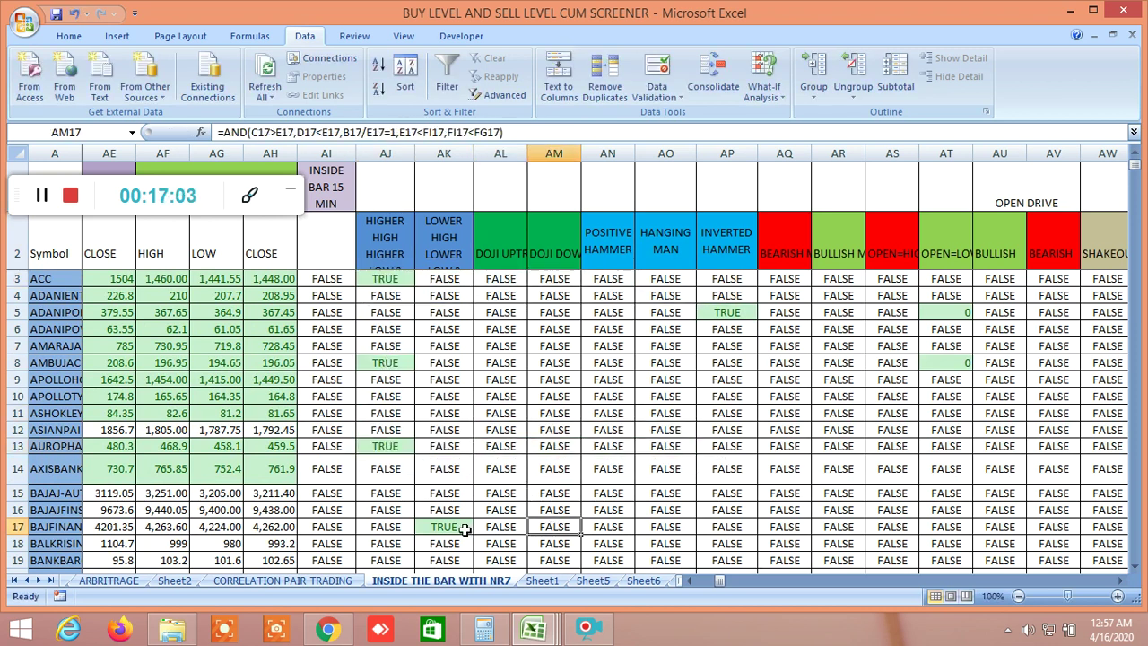
pyautogui.click(451, 526)
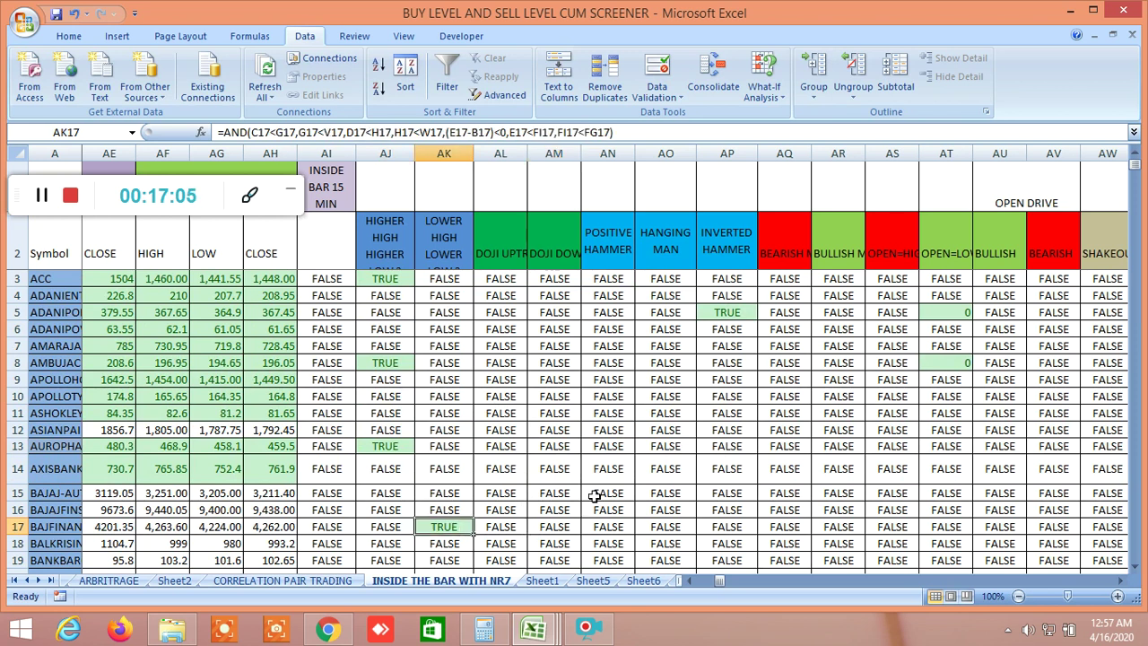
# Check the HIGHER HIGH formulas in rows 24 and 27 and the doji uptrend signal for BPCL.
pyautogui.scroll(-2, 595, 496)
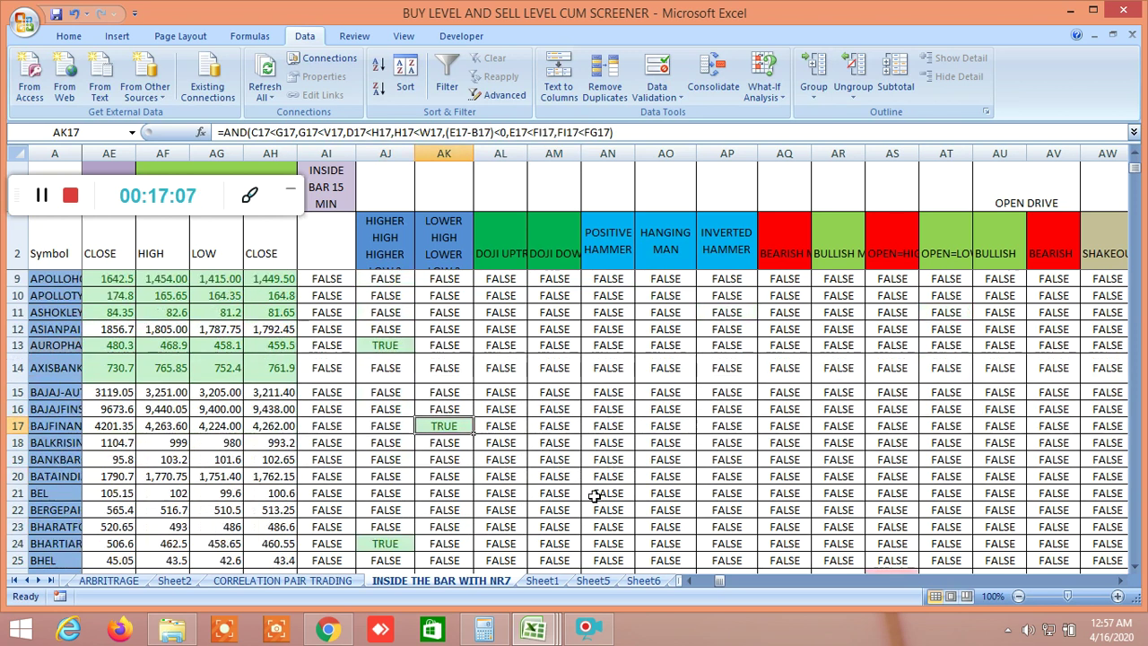
pyautogui.click(393, 543)
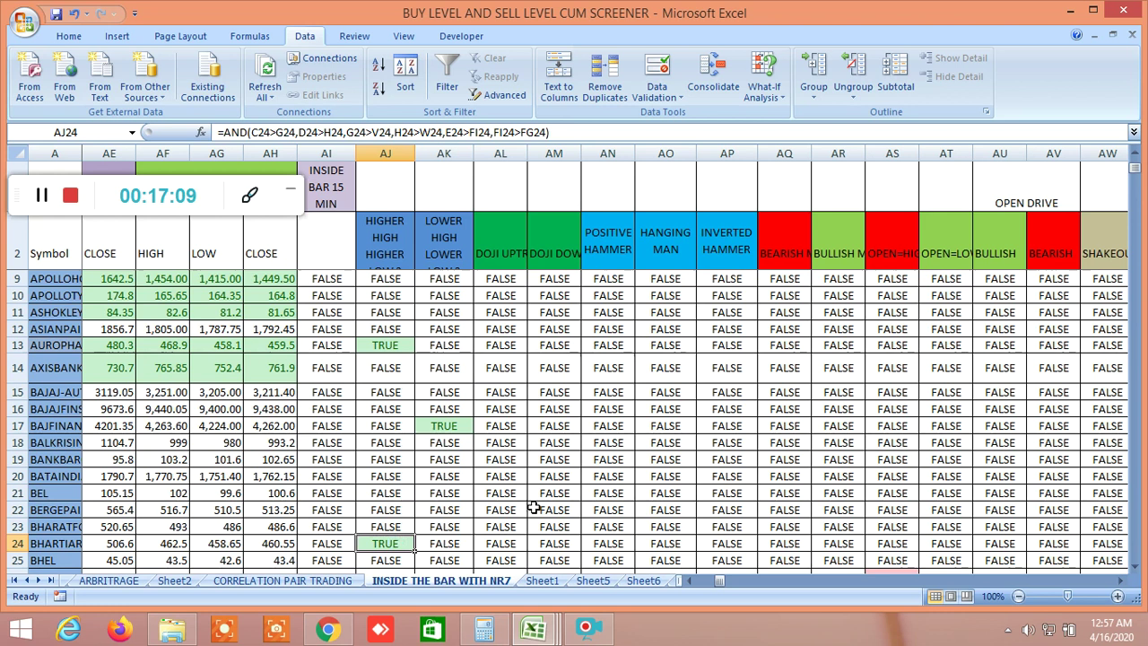
pyautogui.scroll(-1, 533, 508)
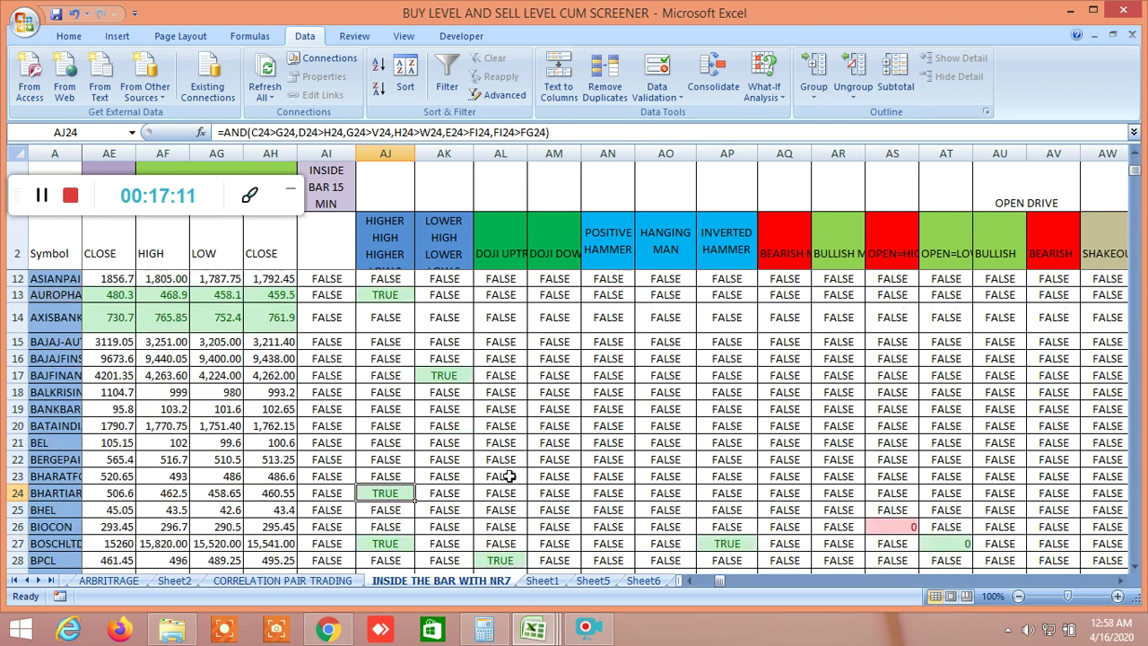
pyautogui.scroll(-1, 516, 482)
pyautogui.click(494, 492)
pyautogui.click(394, 483)
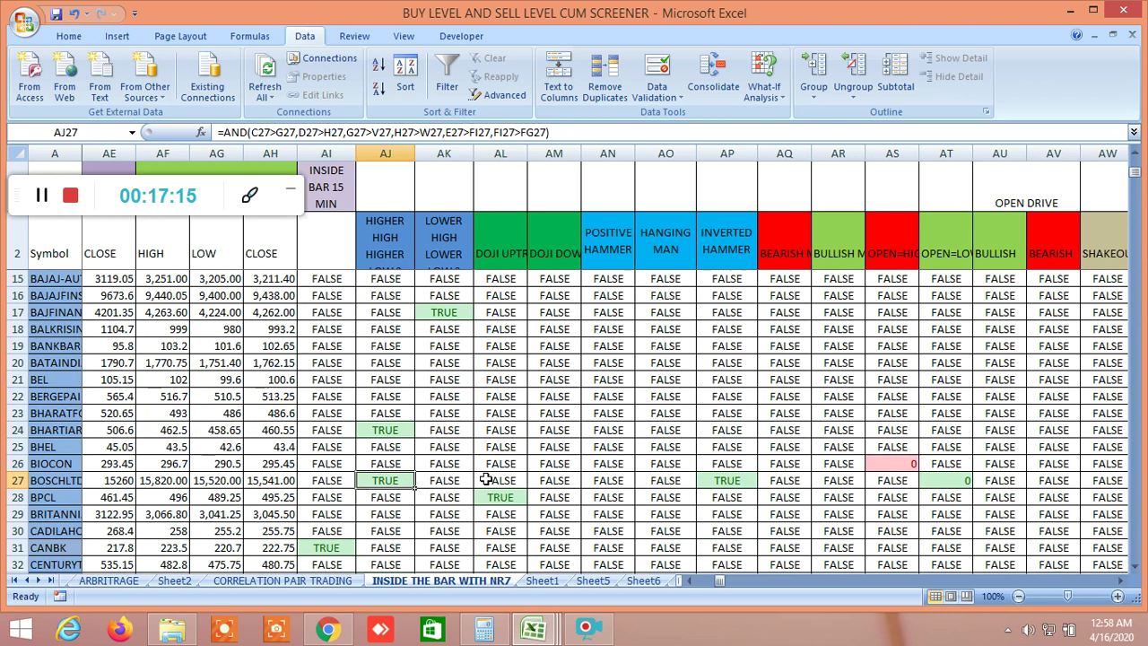
# Return to the first stock row and check the INVERTED HAMMER formula in AP5.
pyautogui.scroll(4, 621, 436)
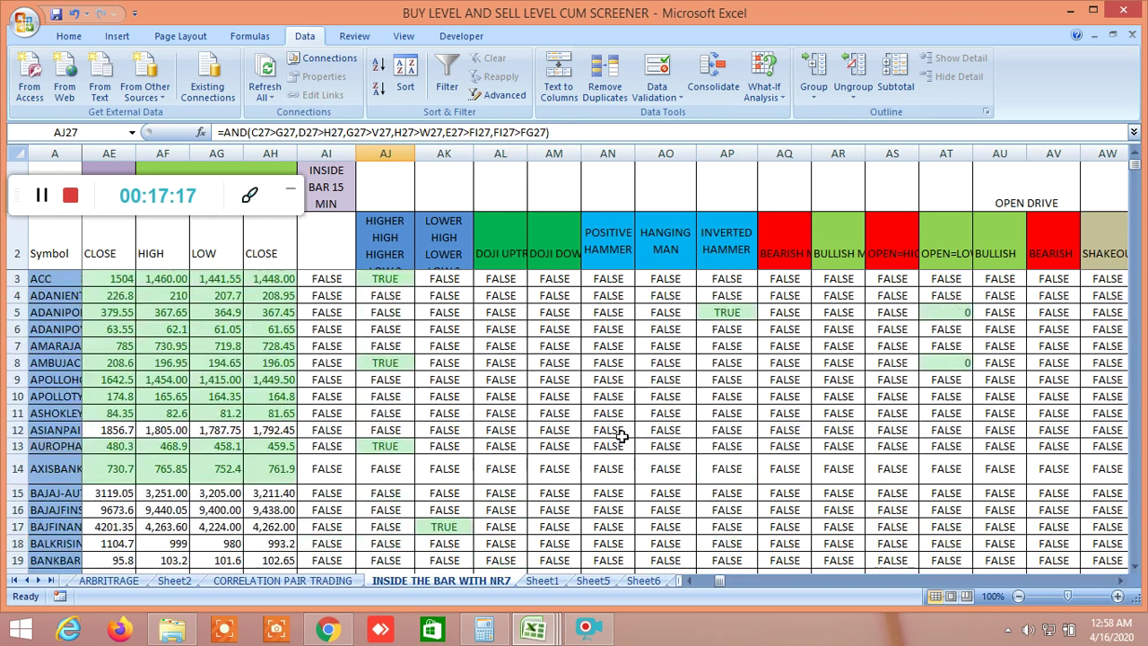
pyautogui.click(718, 311)
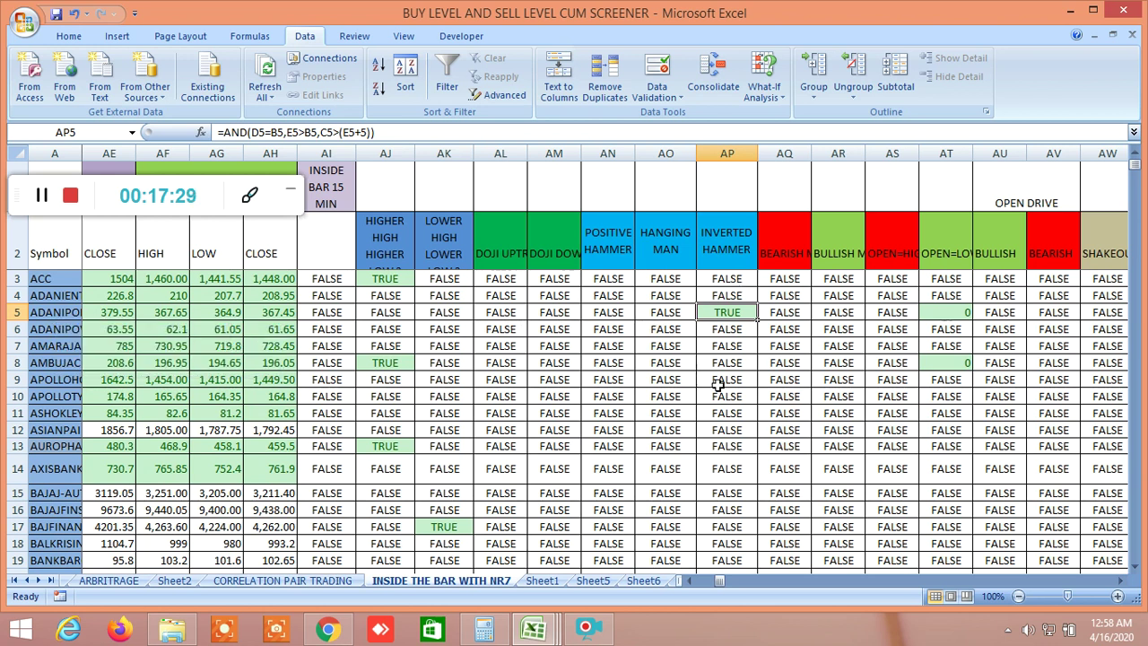
# Check the INVERTED HAMMER formulas in AP27, AP39 and AP53 for the flagged stocks further down the list.
pyautogui.scroll(-2, 719, 386)
pyautogui.scroll(-3, 723, 393)
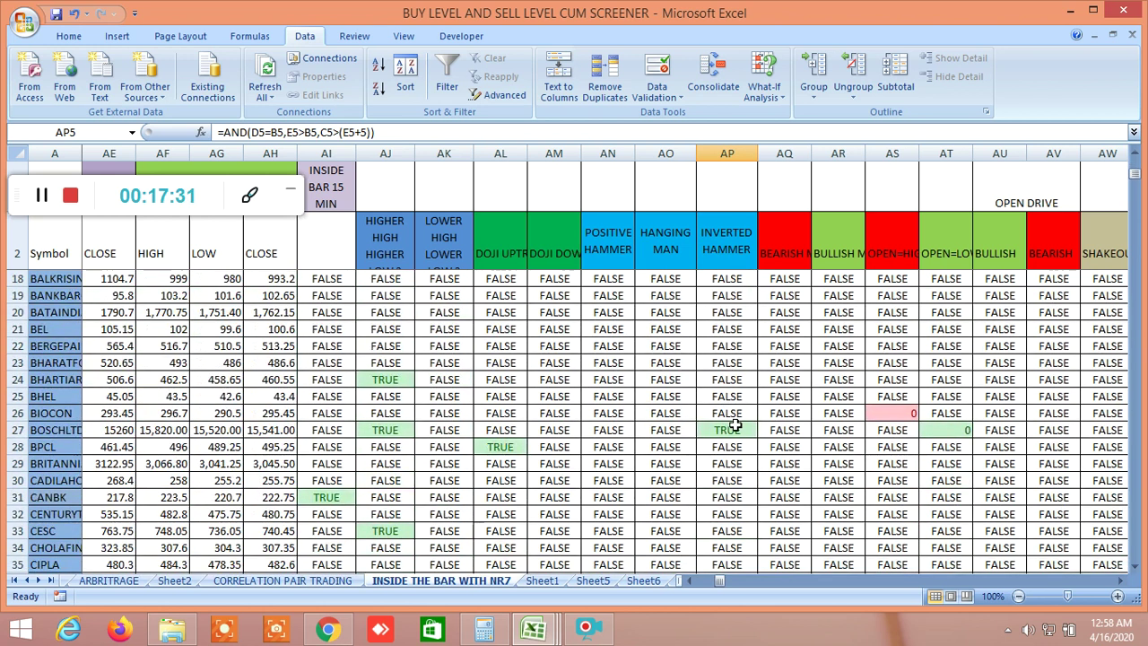
pyautogui.click(733, 428)
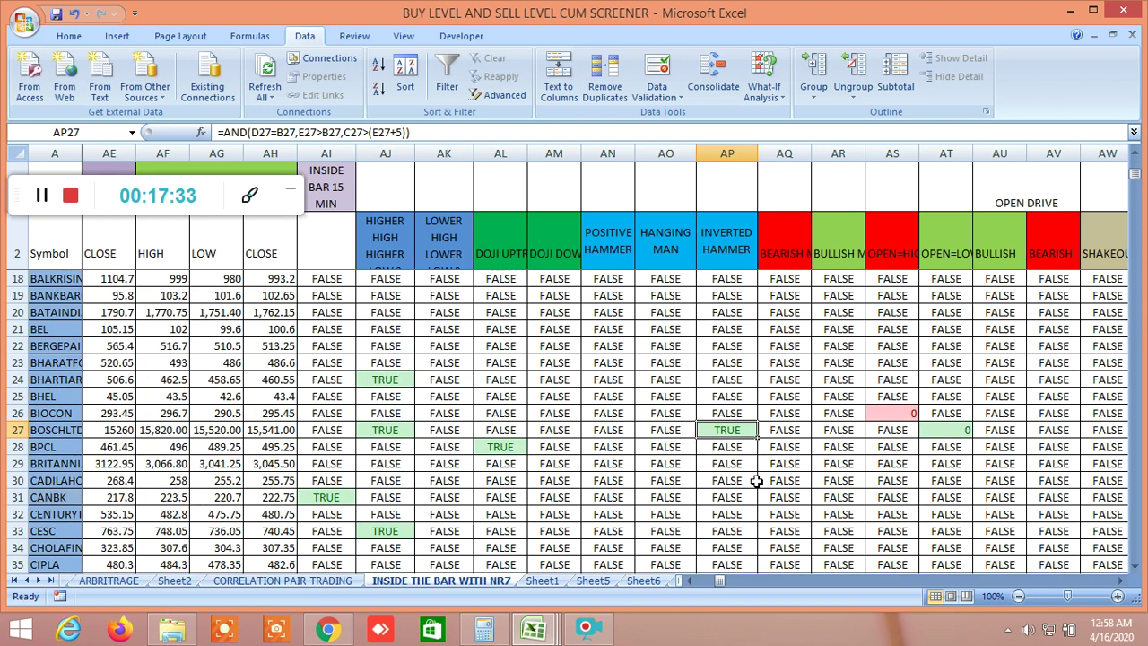
pyautogui.scroll(-2, 723, 479)
pyautogui.click(727, 530)
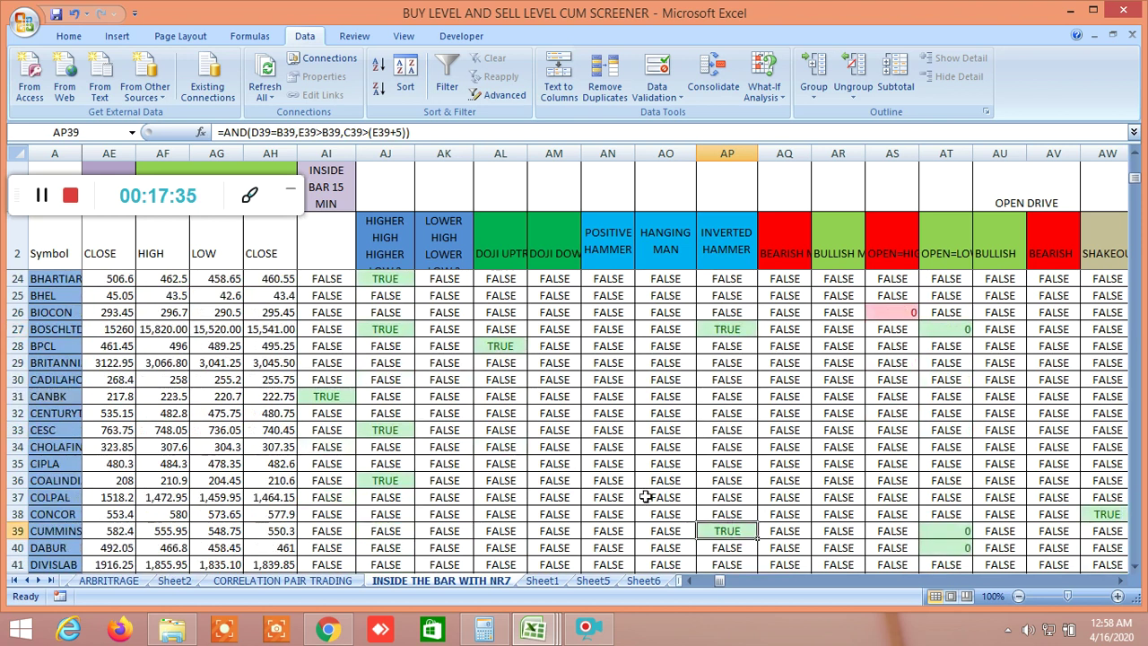
pyautogui.scroll(-2, 619, 489)
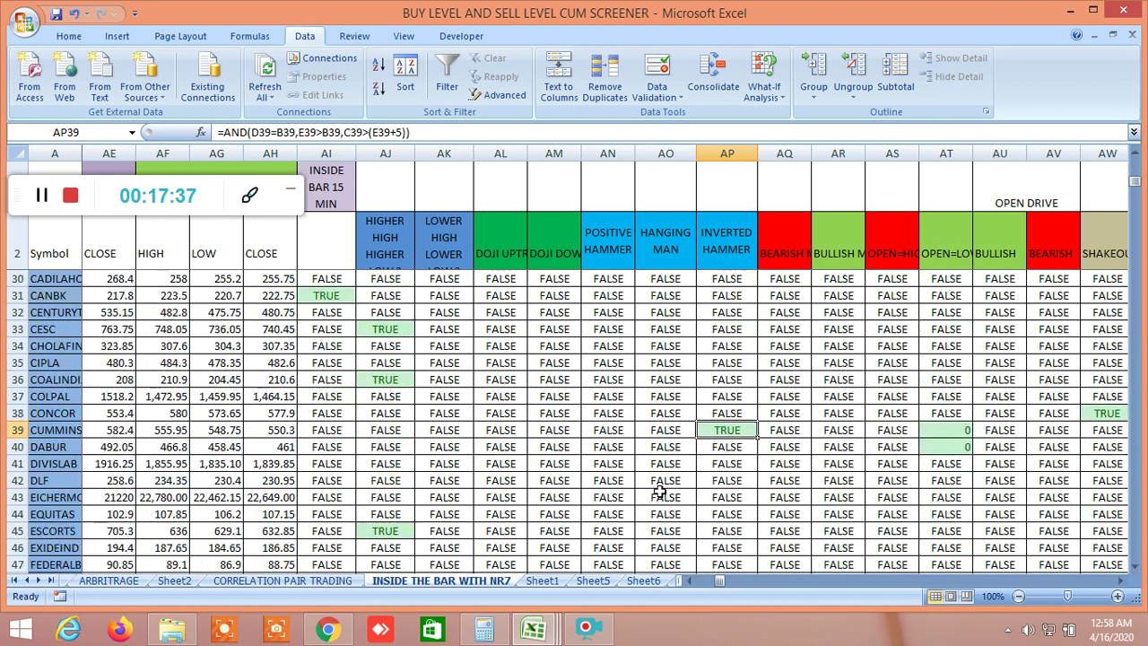
pyautogui.scroll(-2, 658, 491)
pyautogui.scroll(-1, 659, 491)
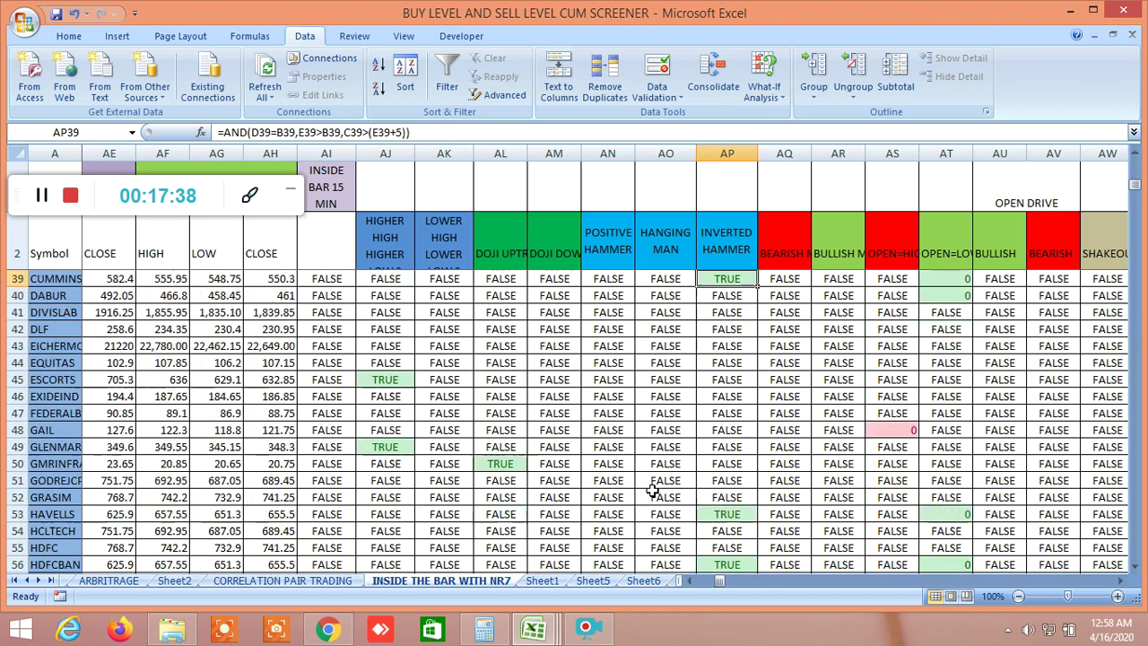
pyautogui.click(726, 512)
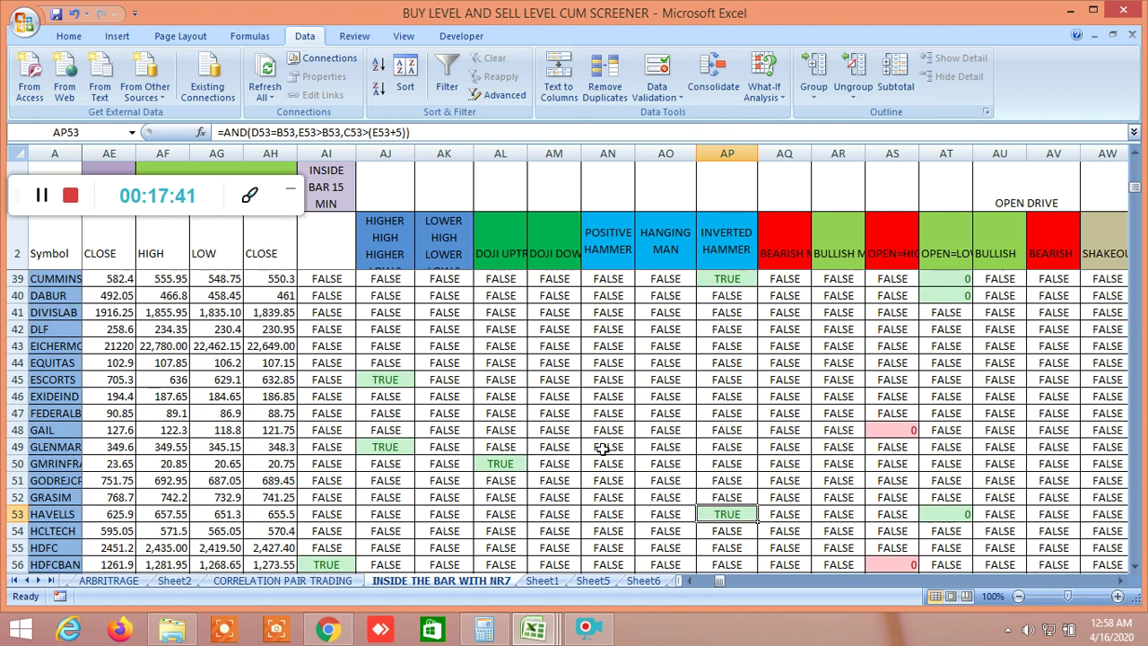
# Inspect the MASTER3.5 LONG signals in AZ rows 3, 5, 7, 8, 9, 11 and 12 and the MASTER 3.5 SHORT formula in BC6.
pyautogui.scroll(12, 603, 449)
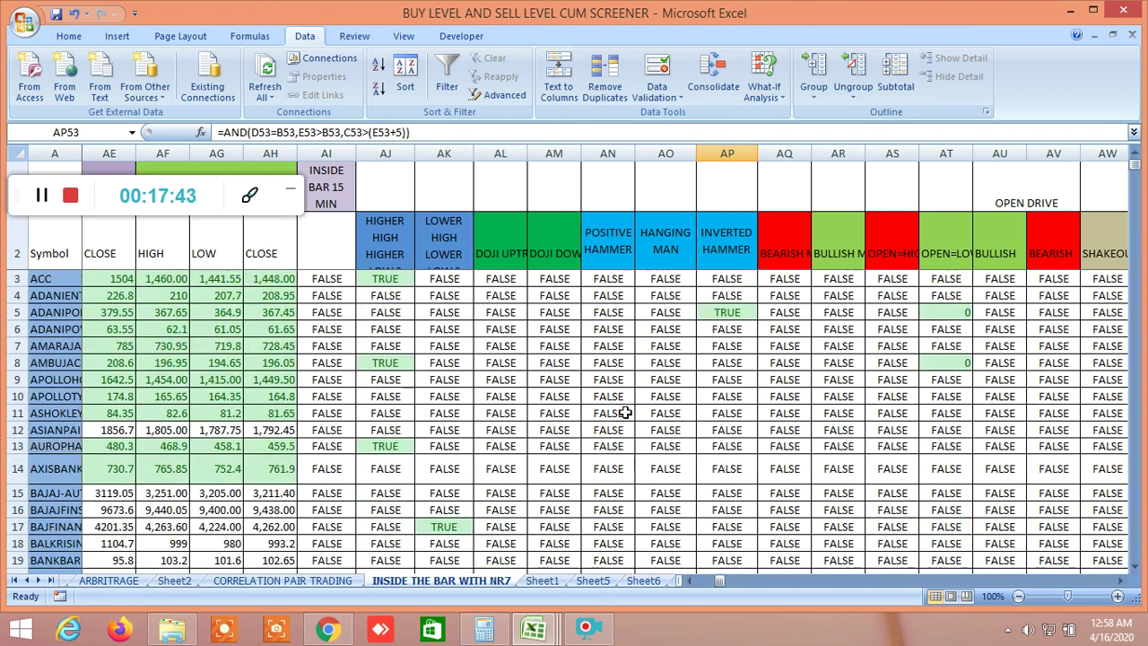
pyautogui.moveTo(720, 581); pyautogui.dragTo(730, 581)
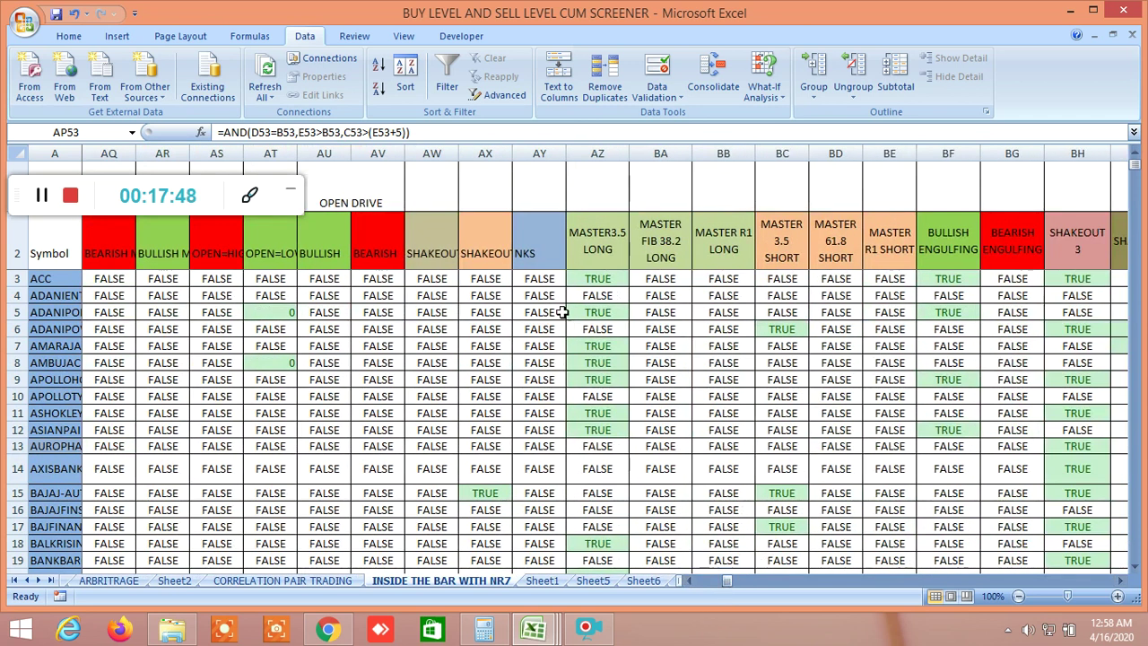
pyautogui.click(596, 280)
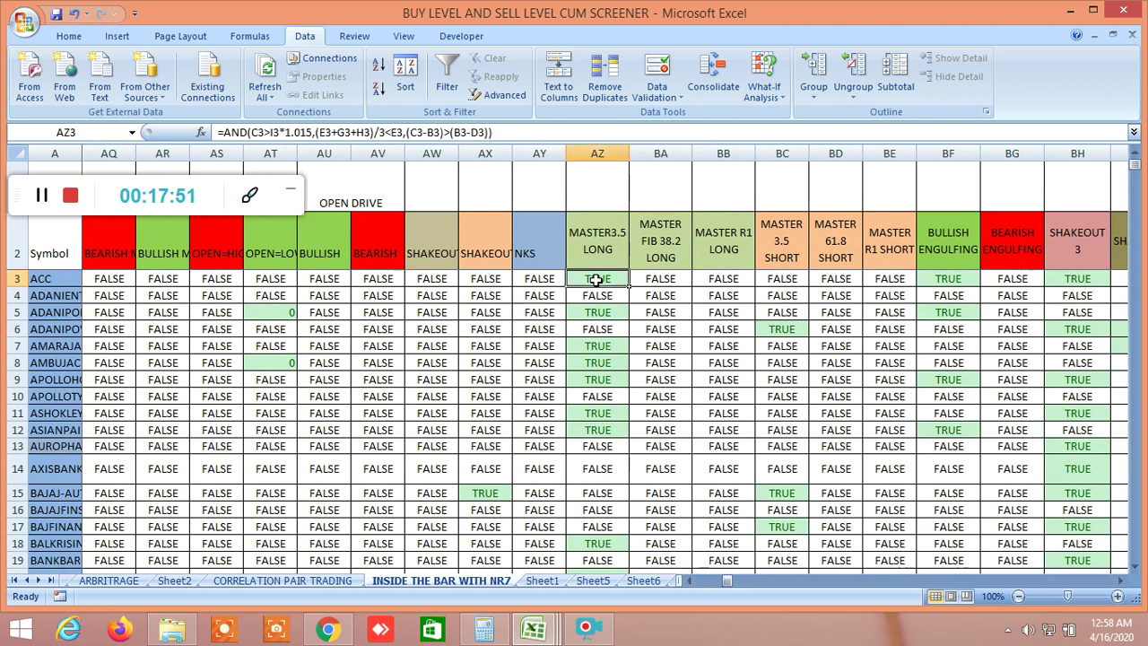
pyautogui.click(600, 312)
pyautogui.click(599, 345)
pyautogui.click(605, 363)
pyautogui.click(602, 380)
pyautogui.click(605, 412)
pyautogui.click(605, 430)
pyautogui.click(786, 330)
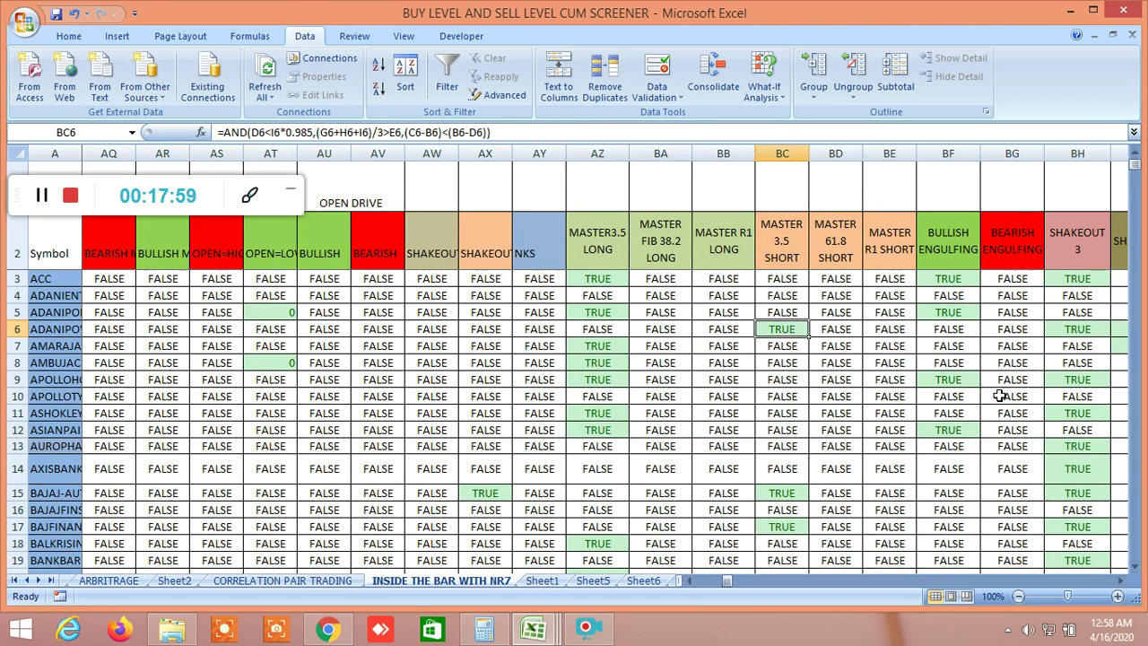
# Check the BULLISH ENGULFING formulas in BF for the flagged stocks in rows 3, 5, 9 and 12.
pyautogui.click(1120, 580)
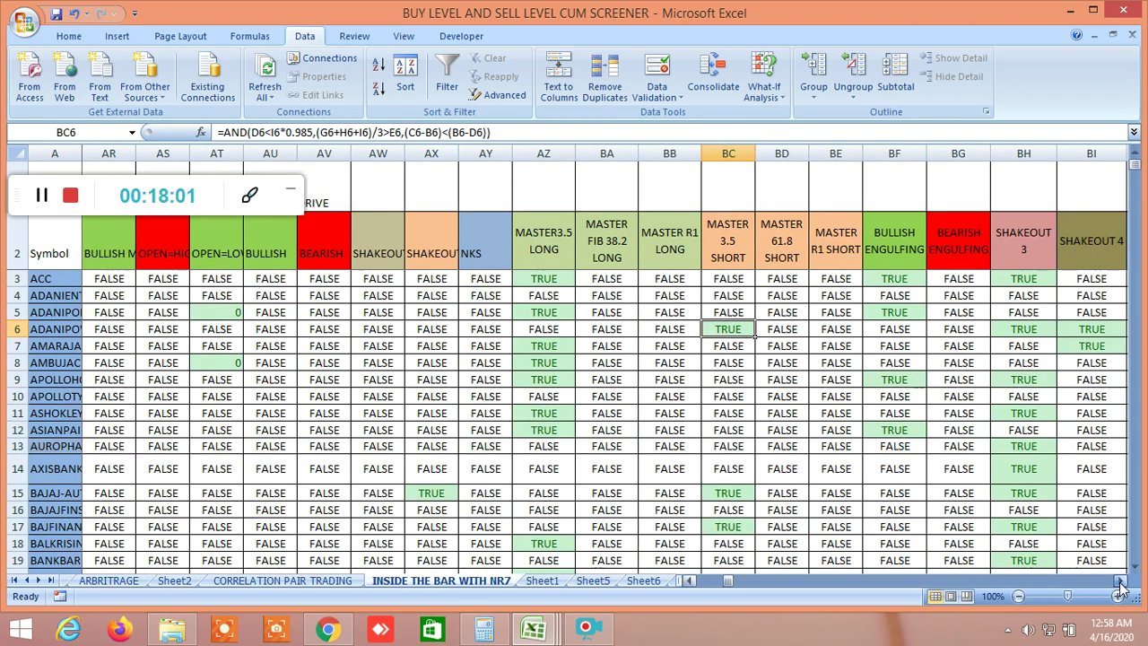
pyautogui.click(1119, 581)
pyautogui.click(1120, 580)
pyautogui.click(1120, 581)
pyautogui.click(1119, 581)
pyautogui.click(1120, 580)
pyautogui.click(1120, 580)
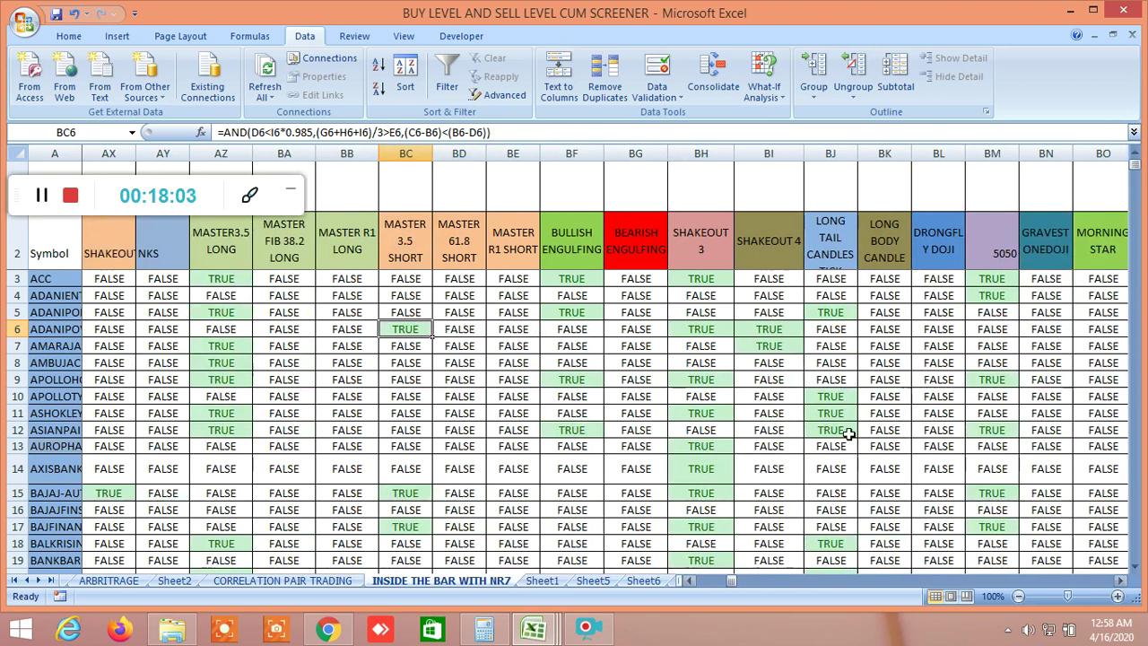
pyautogui.click(566, 295)
pyautogui.click(577, 280)
pyautogui.click(579, 313)
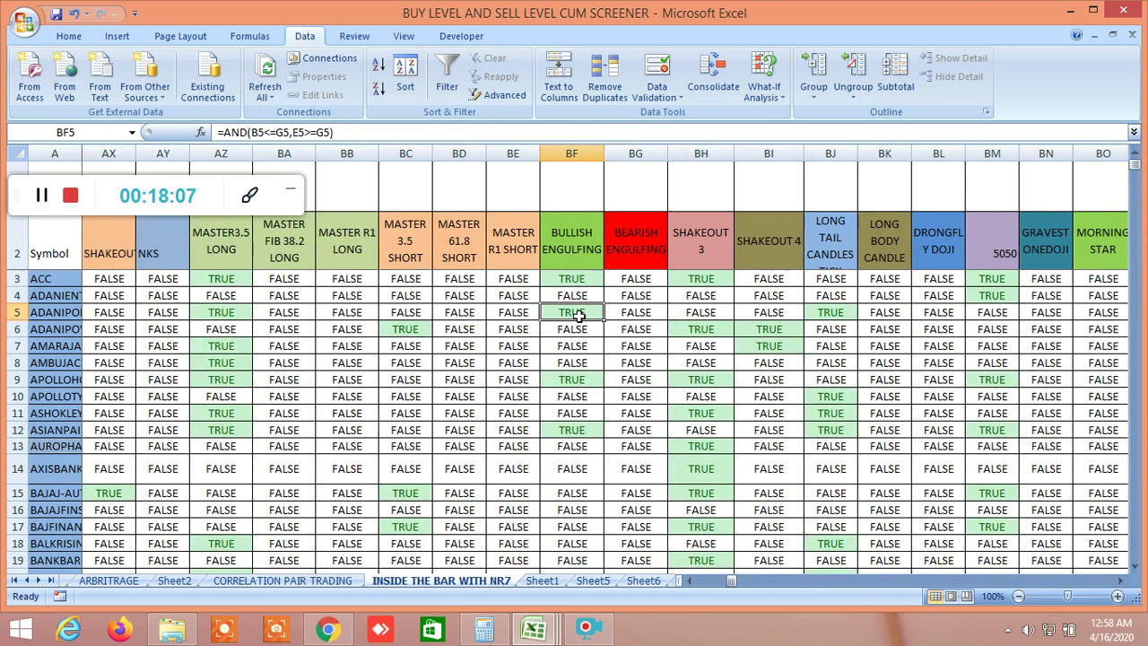
pyautogui.click(577, 386)
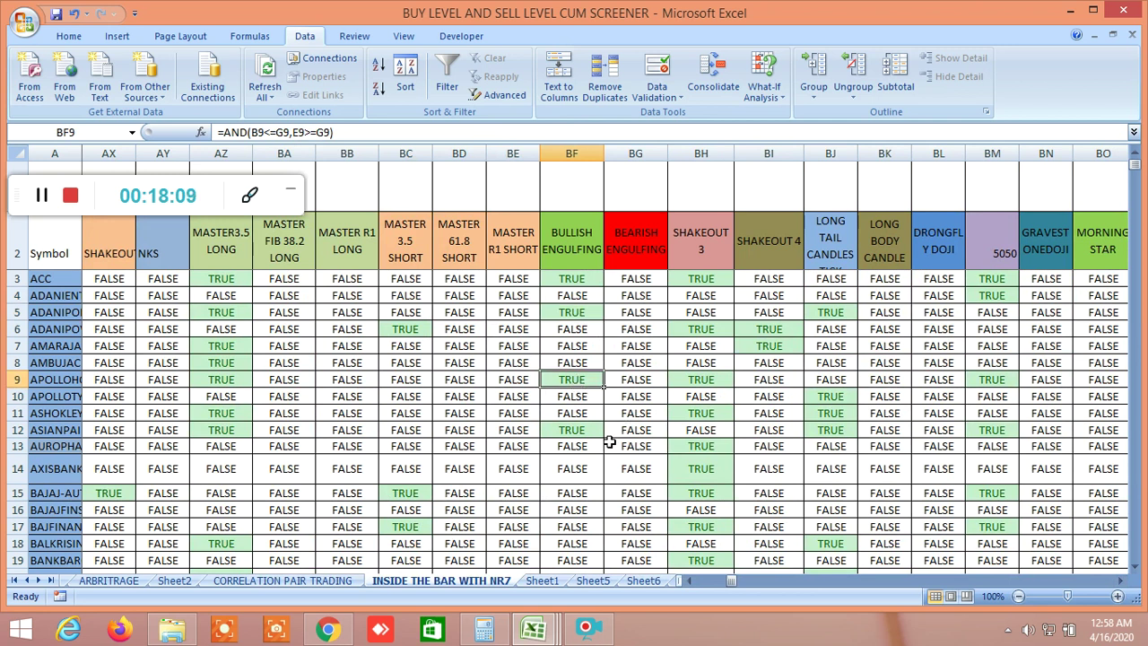
pyautogui.click(587, 430)
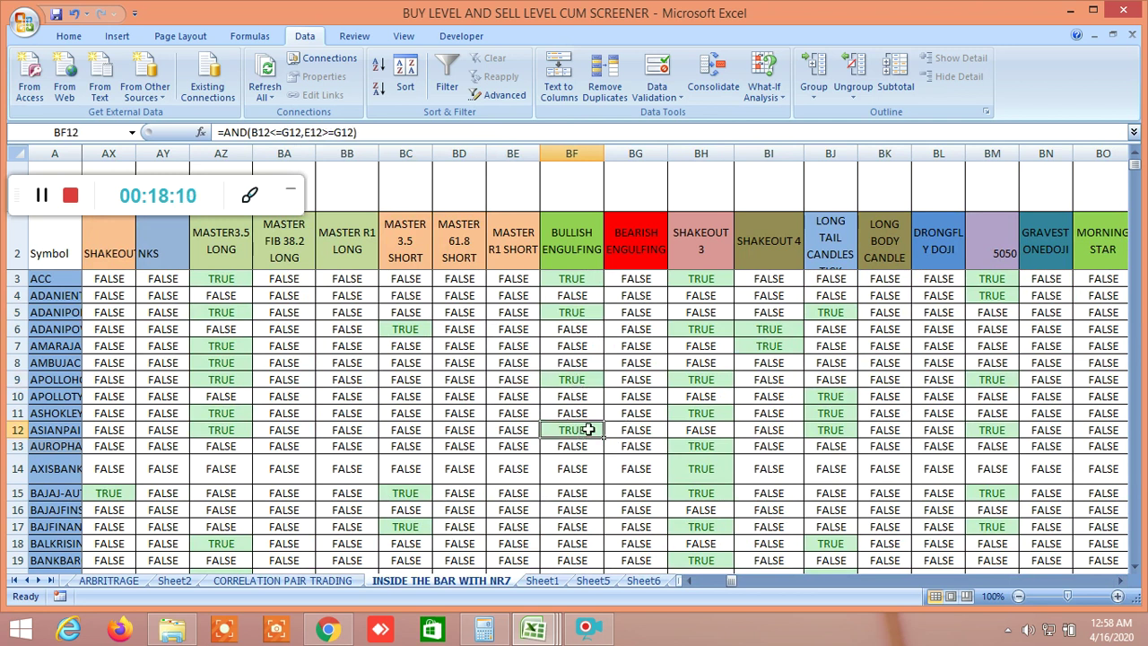
# Examine the SHAKEOUT 3 formula in BH3 and the SHAKEOUT 4 signals in BI6 and BI7.
pyautogui.click(702, 279)
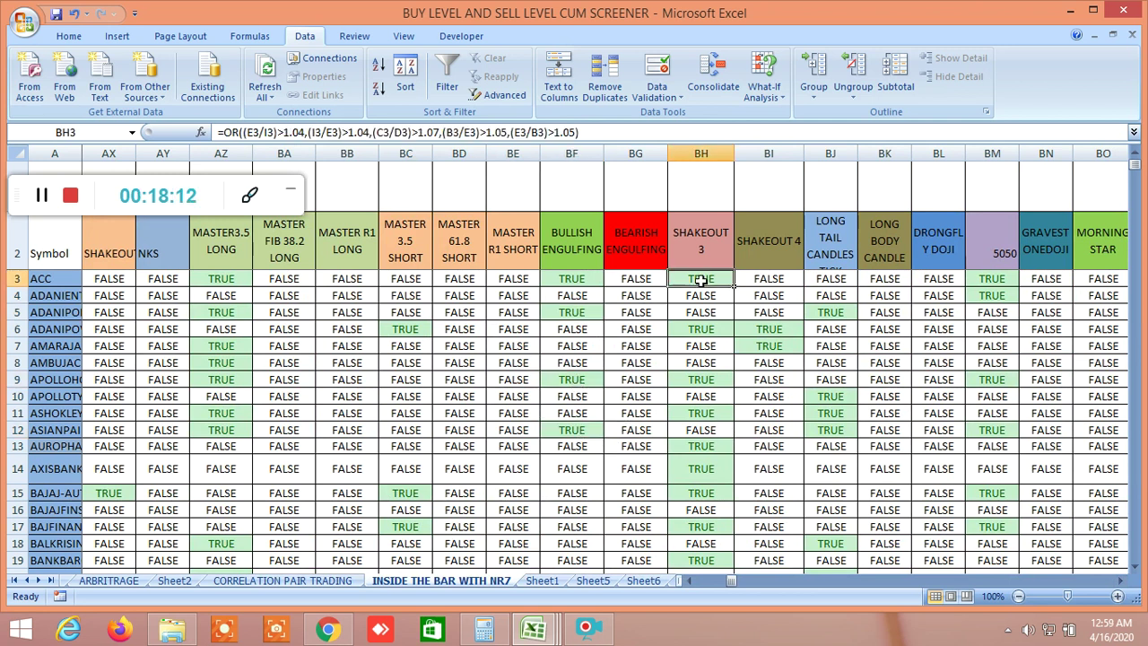
pyautogui.click(1120, 581)
pyautogui.click(1119, 580)
pyautogui.click(1119, 580)
pyautogui.click(1119, 581)
pyautogui.click(1120, 581)
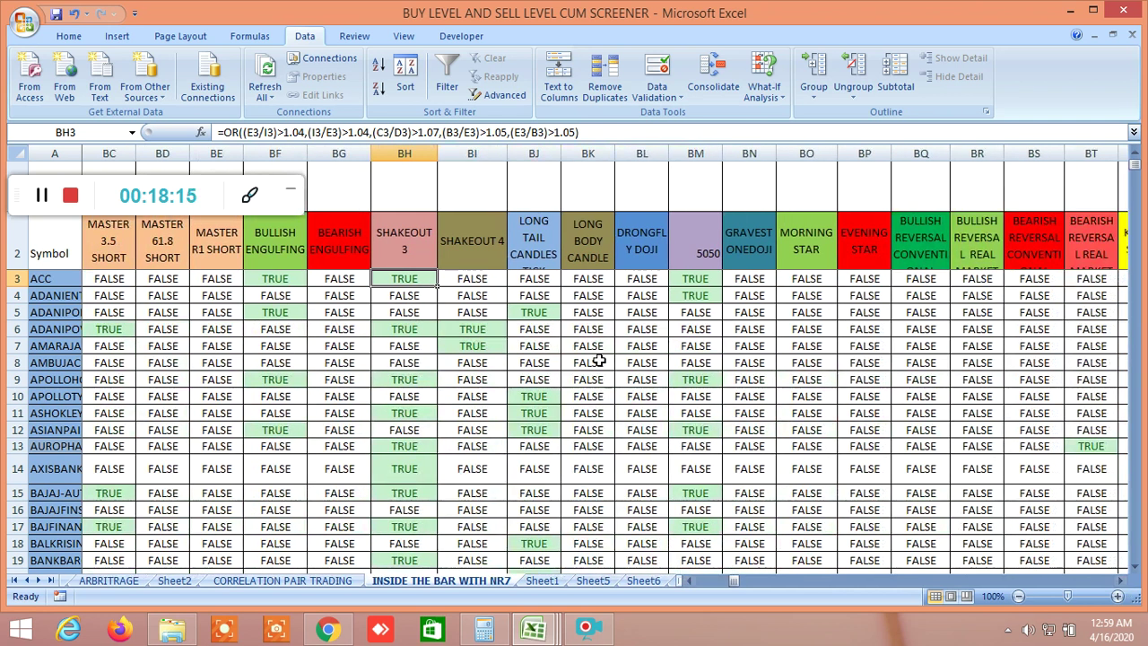
pyautogui.click(481, 329)
pyautogui.click(483, 347)
# Inspect the LONG TAIL CANDLES formulas in column BJ for rows 5, 10, 11, 12, 18 and 20.
pyautogui.click(543, 307)
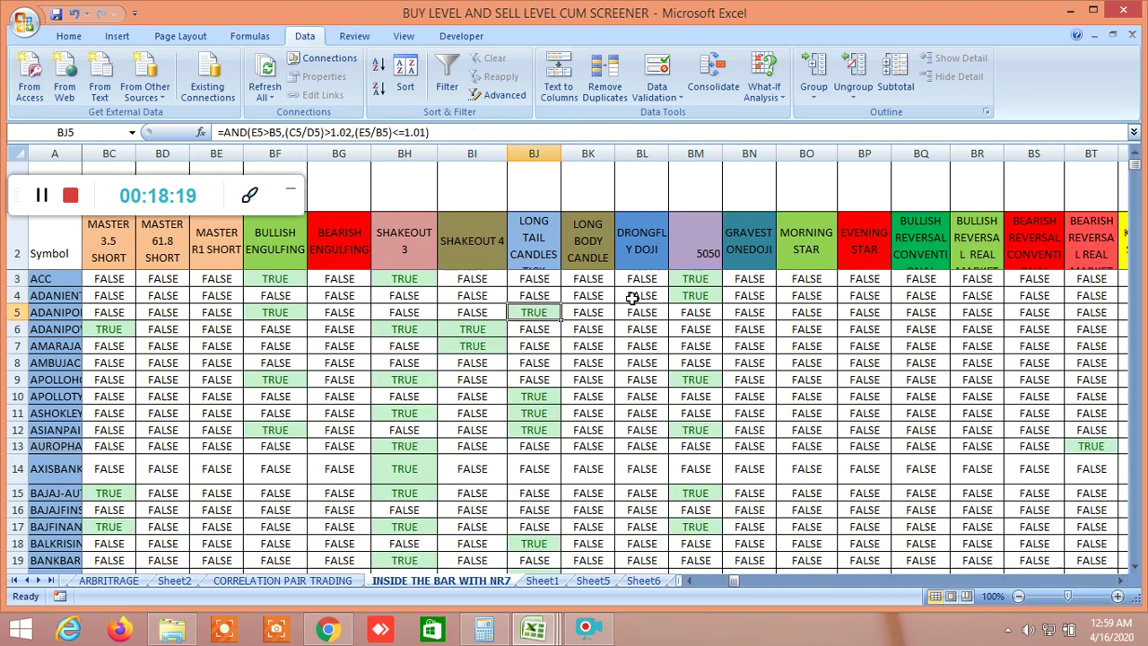
pyautogui.scroll(-2, 628, 305)
pyautogui.scroll(1, 584, 323)
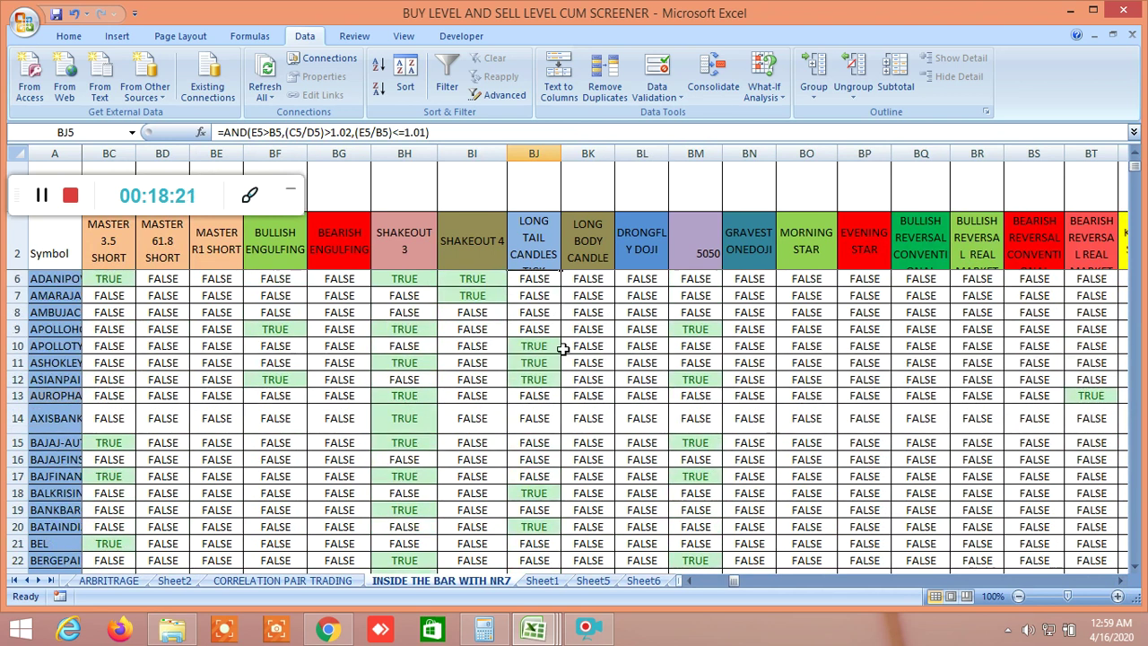
pyautogui.click(535, 348)
pyautogui.click(535, 367)
pyautogui.click(537, 380)
pyautogui.scroll(-2, 599, 423)
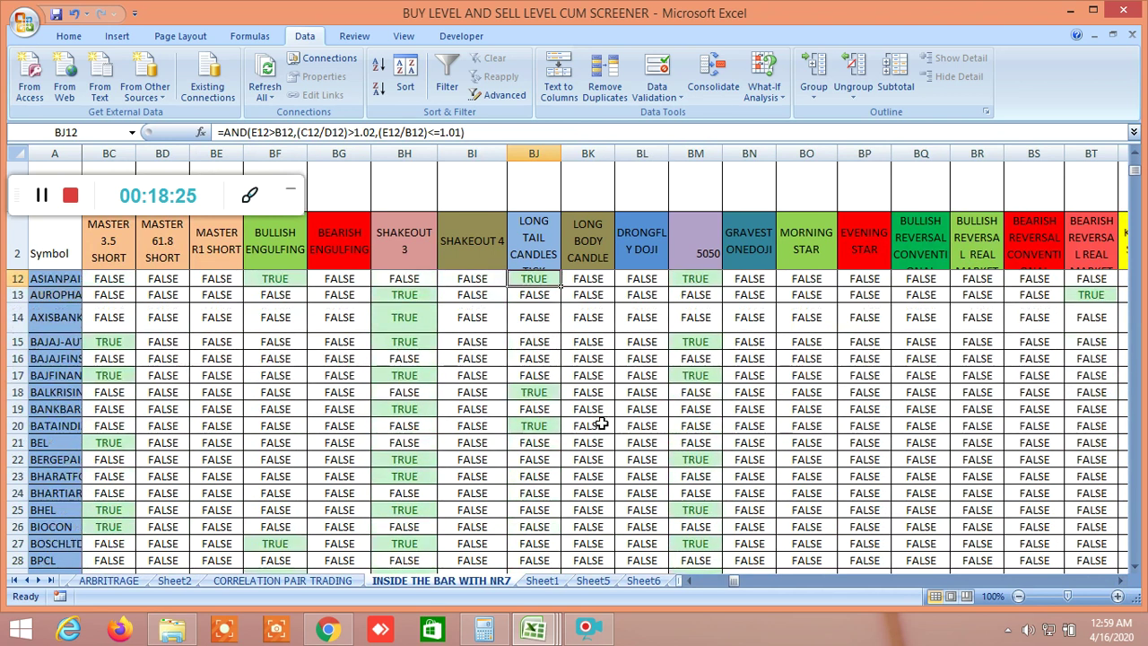
pyautogui.click(530, 392)
pyautogui.click(538, 424)
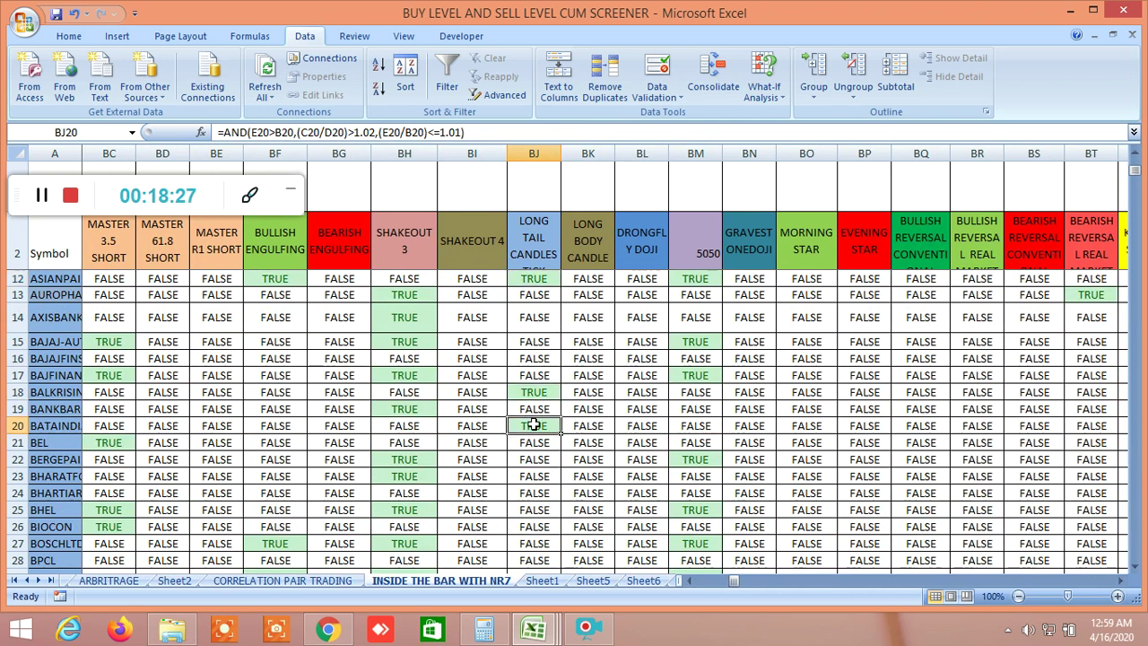
# Check the 5050 formulas in column BM for the flagged stocks in rows 3, 4, 9, 12 and 15.
pyautogui.scroll(3, 633, 393)
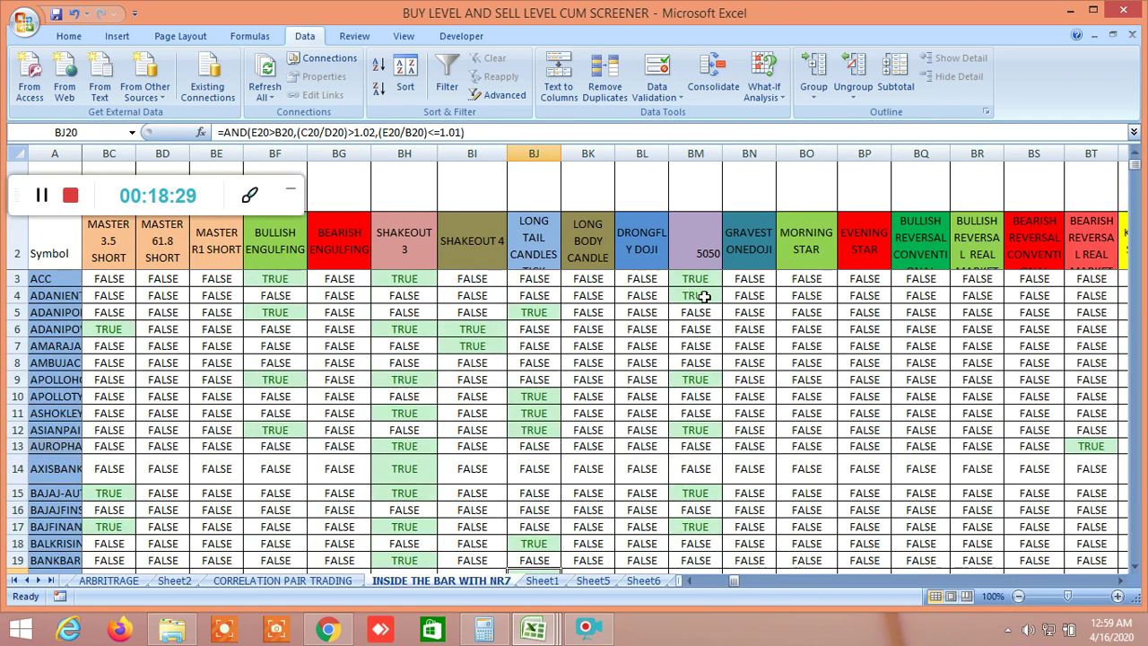
pyautogui.click(705, 278)
pyautogui.click(700, 294)
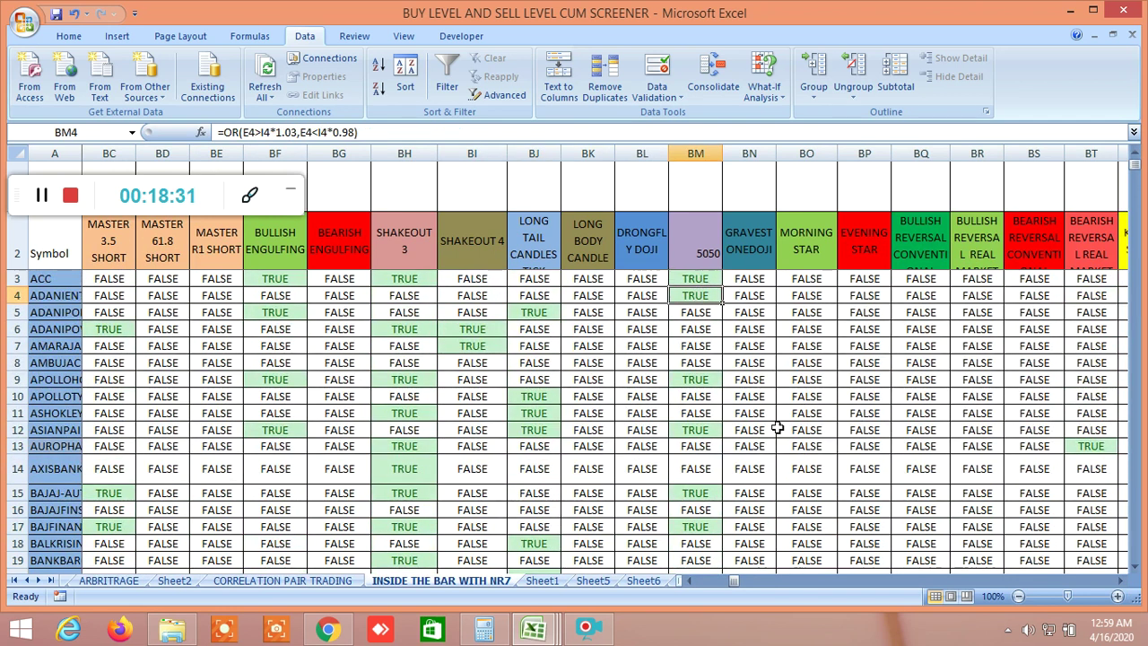
pyautogui.click(1119, 581)
pyautogui.click(1119, 581)
pyautogui.click(1120, 580)
pyautogui.click(1119, 581)
pyautogui.click(470, 379)
pyautogui.click(478, 430)
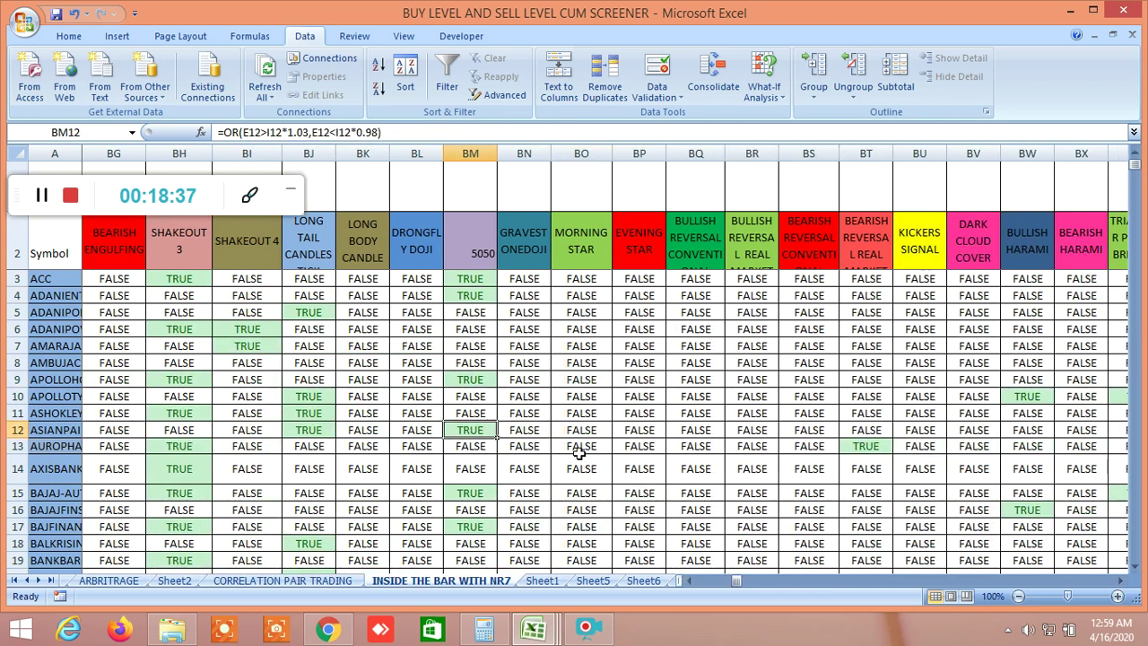
pyautogui.scroll(-1, 581, 477)
pyautogui.click(476, 442)
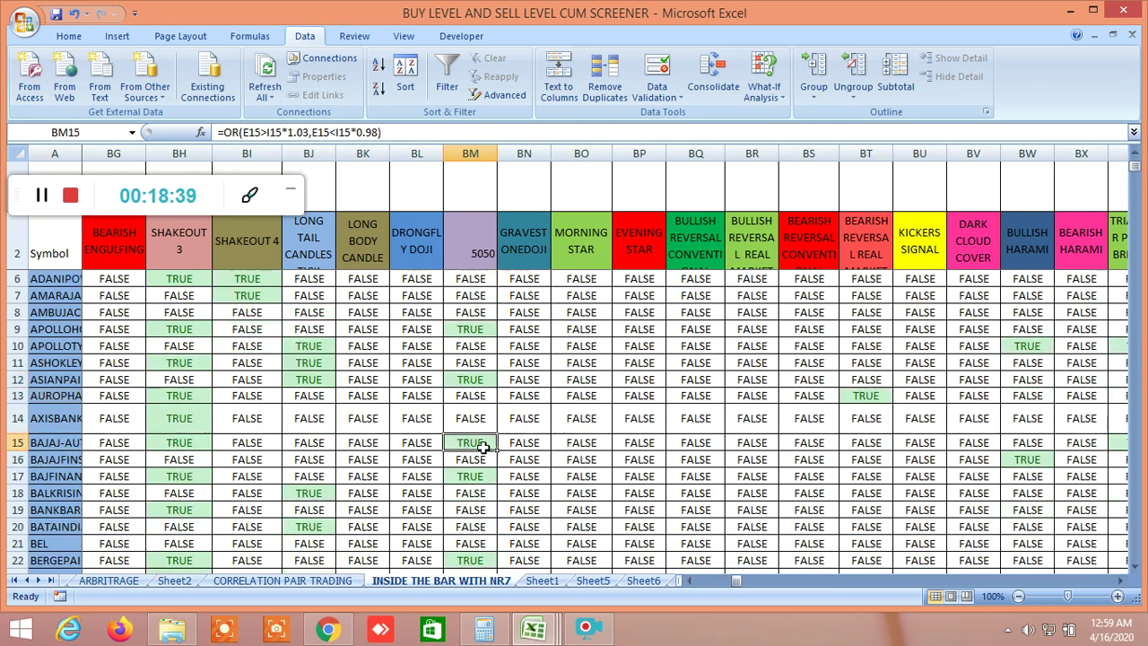
# Examine the BEARISH REVERSAL REAL MARKET formula in BT13 and the BULLISH HARAMI formulas in BW10 and BW16.
pyautogui.scroll(1, 568, 440)
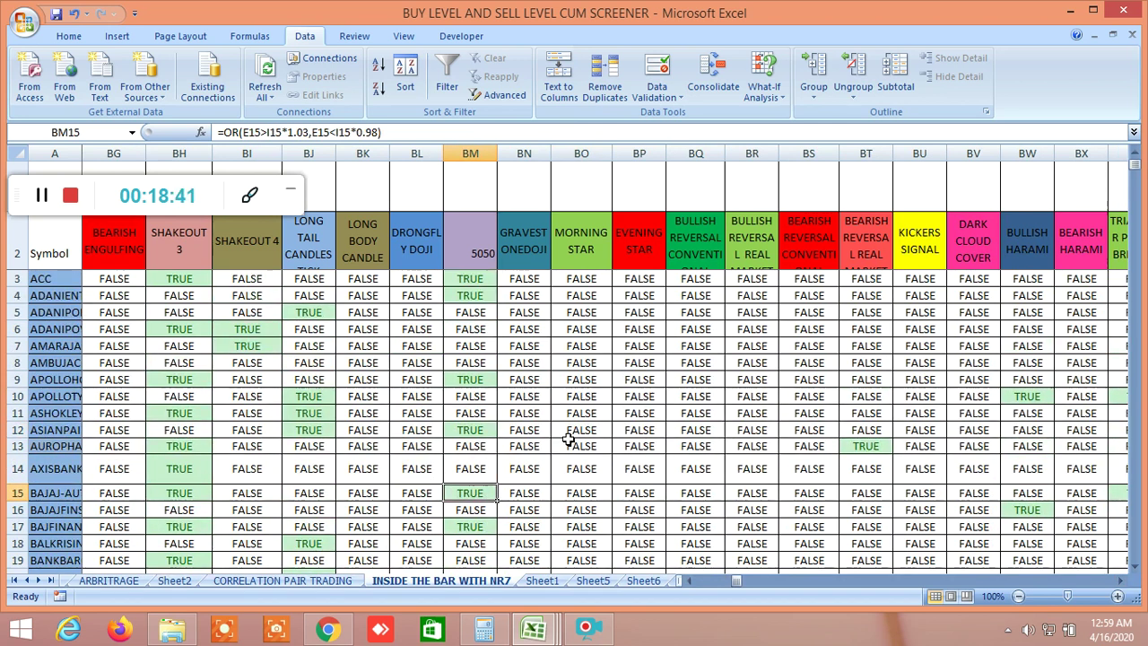
pyautogui.click(859, 449)
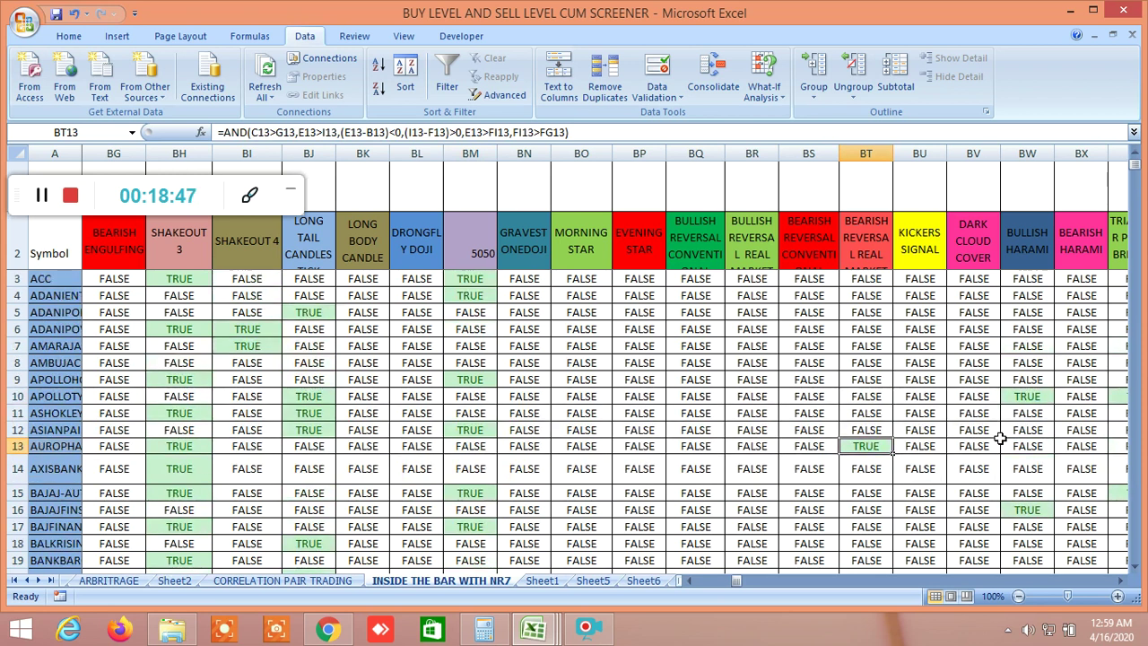
pyautogui.click(1028, 396)
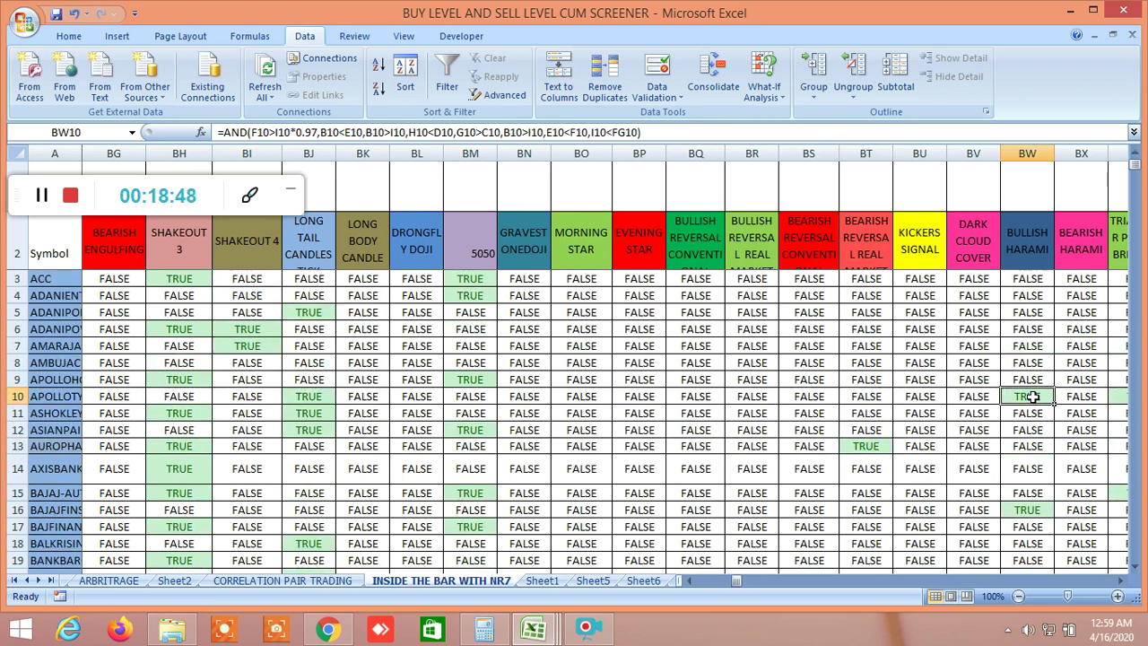
pyautogui.click(1124, 580)
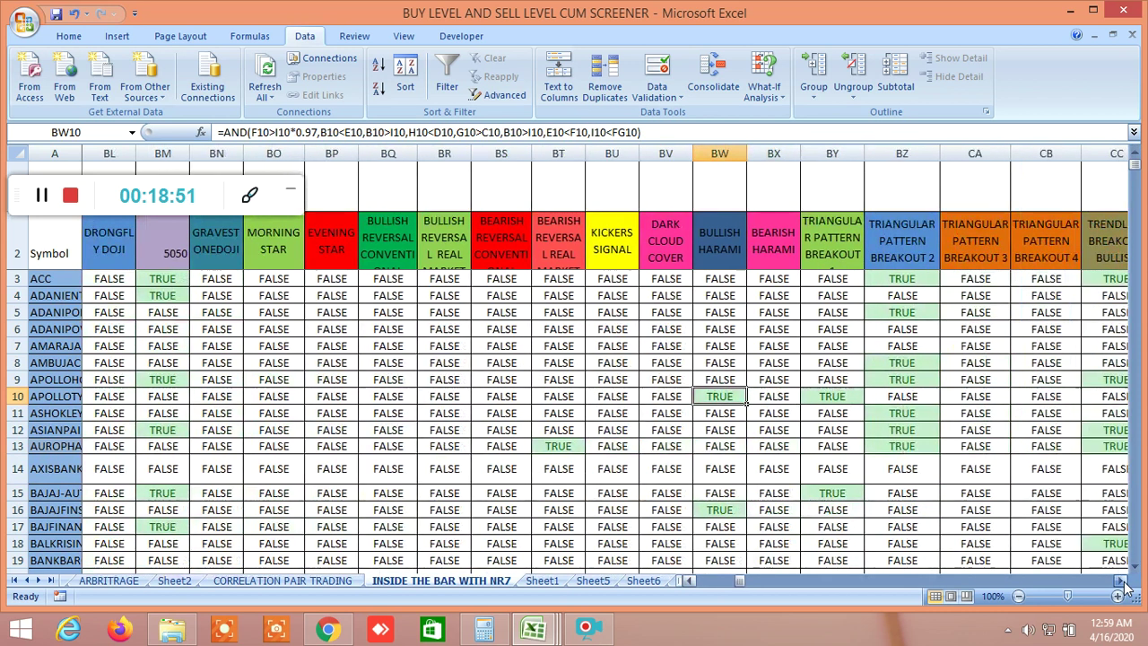
pyautogui.click(1124, 582)
pyautogui.scroll(-1, 682, 416)
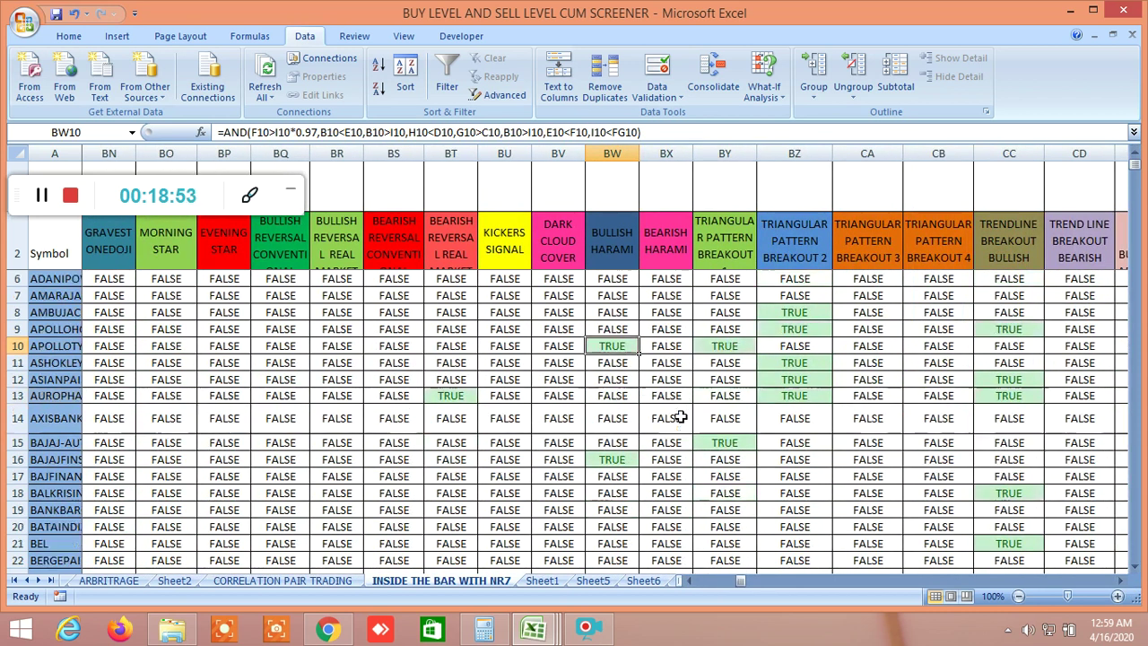
pyautogui.click(622, 459)
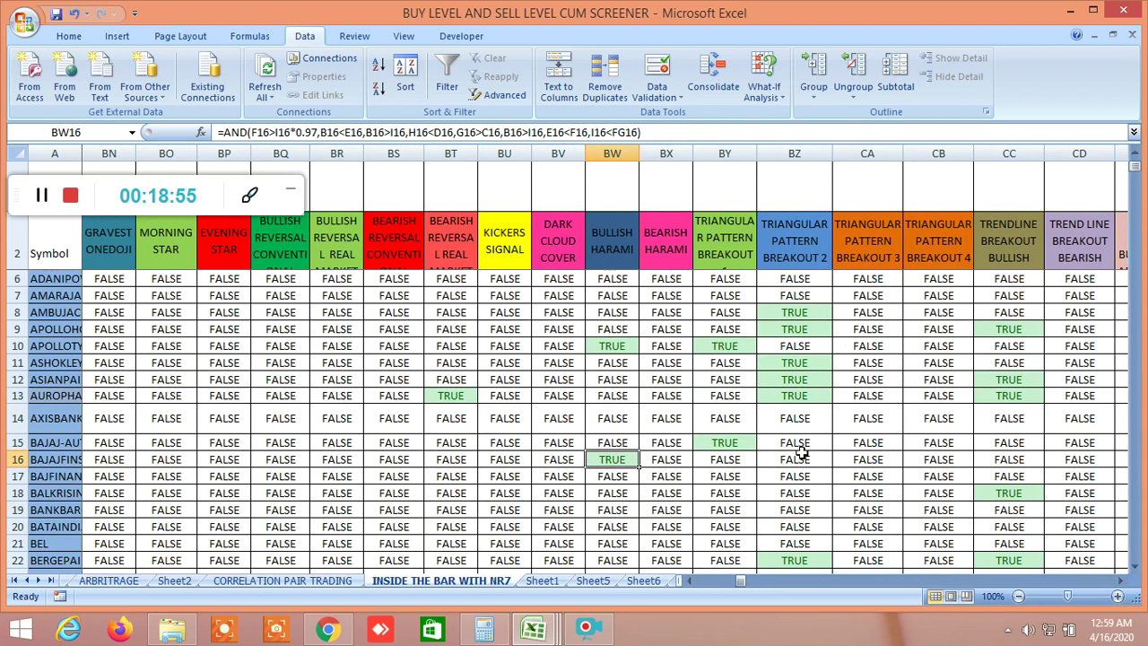
# Inspect the TRIANGULAR PATTERN BREAKOUT 2 formulas in BZ3, BZ5, BZ8 and BZ9.
pyautogui.scroll(1, 794, 437)
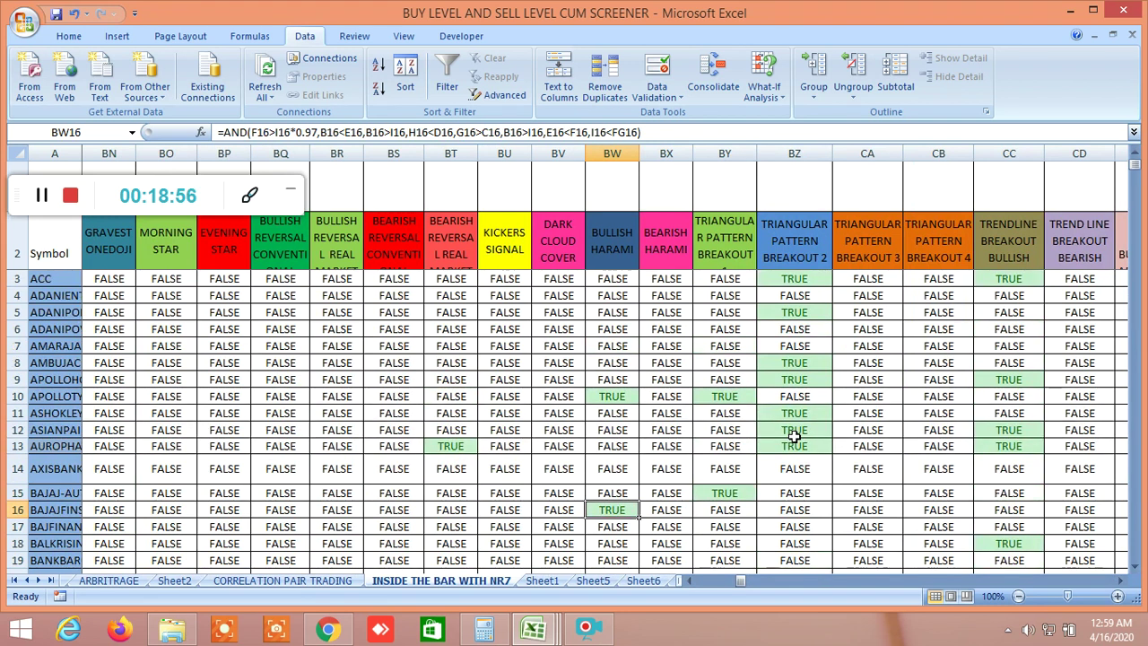
pyautogui.click(788, 280)
pyautogui.click(797, 316)
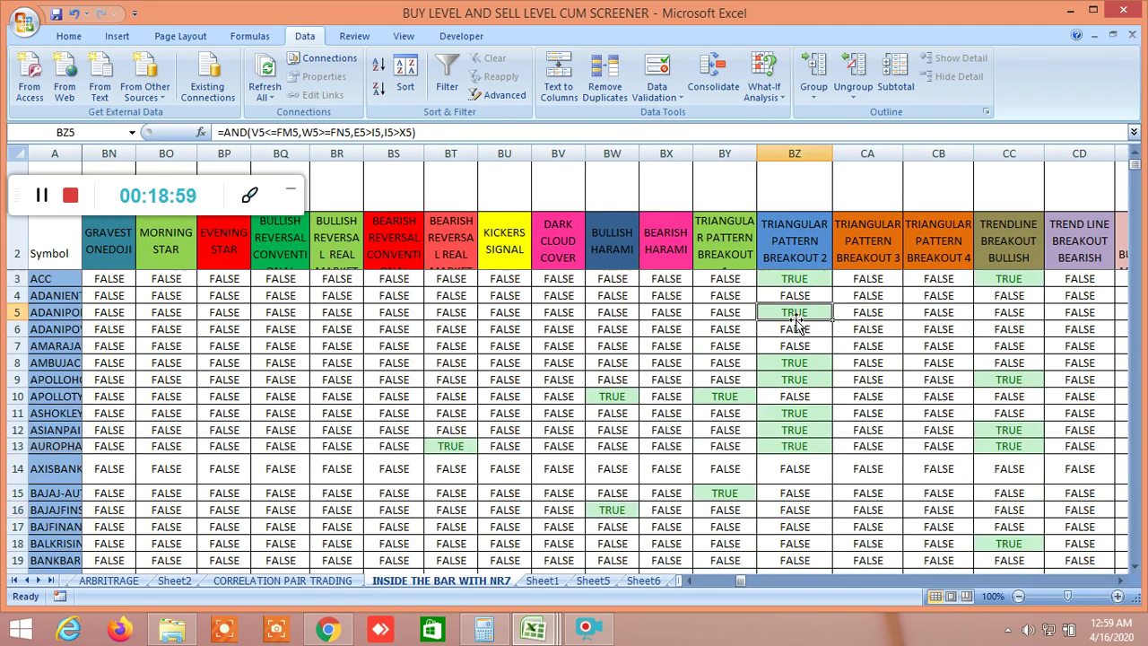
pyautogui.click(808, 365)
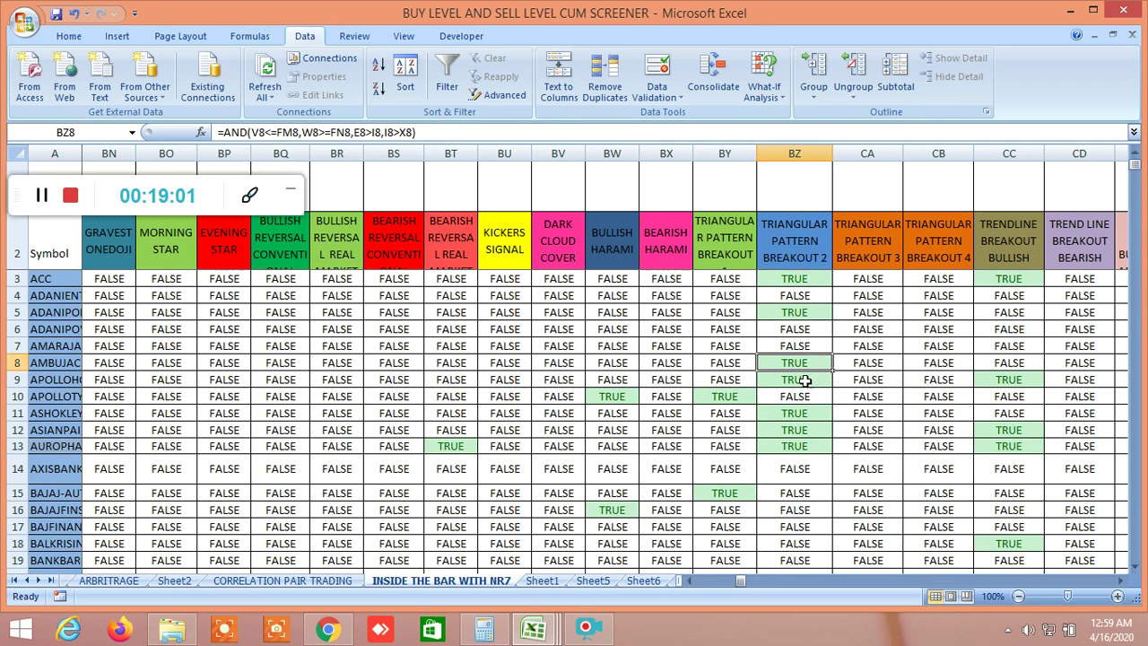
pyautogui.click(804, 382)
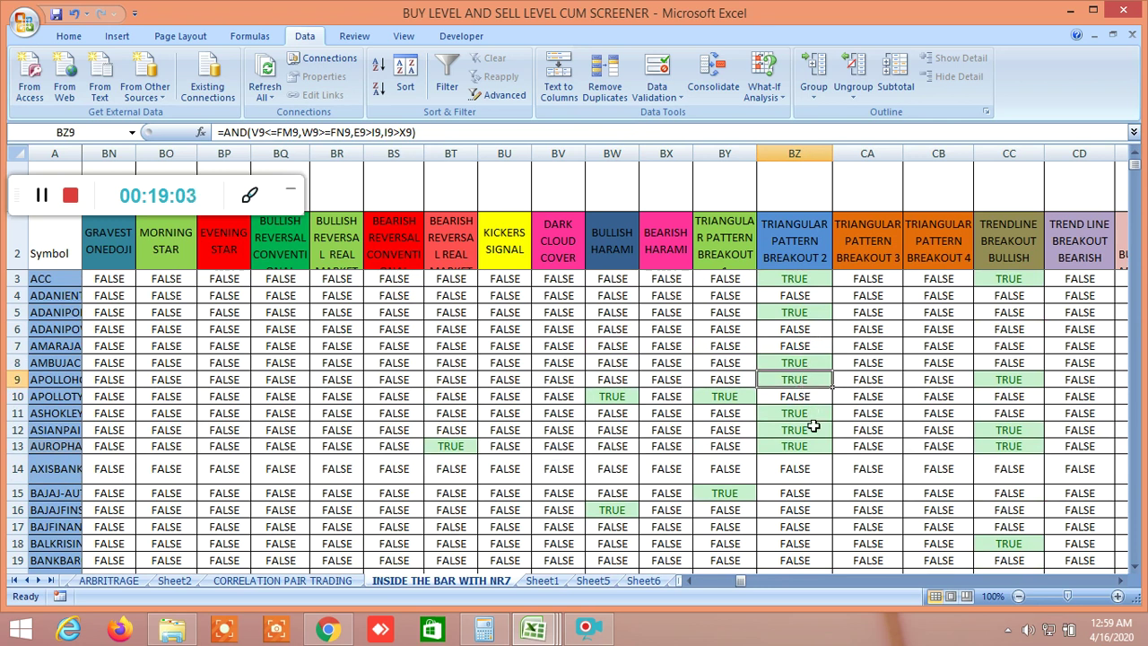
# Inspect the TRENDLINE BREAKOUT BULLISH formulas in CC9, CC12 and CC13.
pyautogui.click(1121, 580)
pyautogui.click(1121, 580)
pyautogui.click(1121, 580)
pyautogui.click(1121, 581)
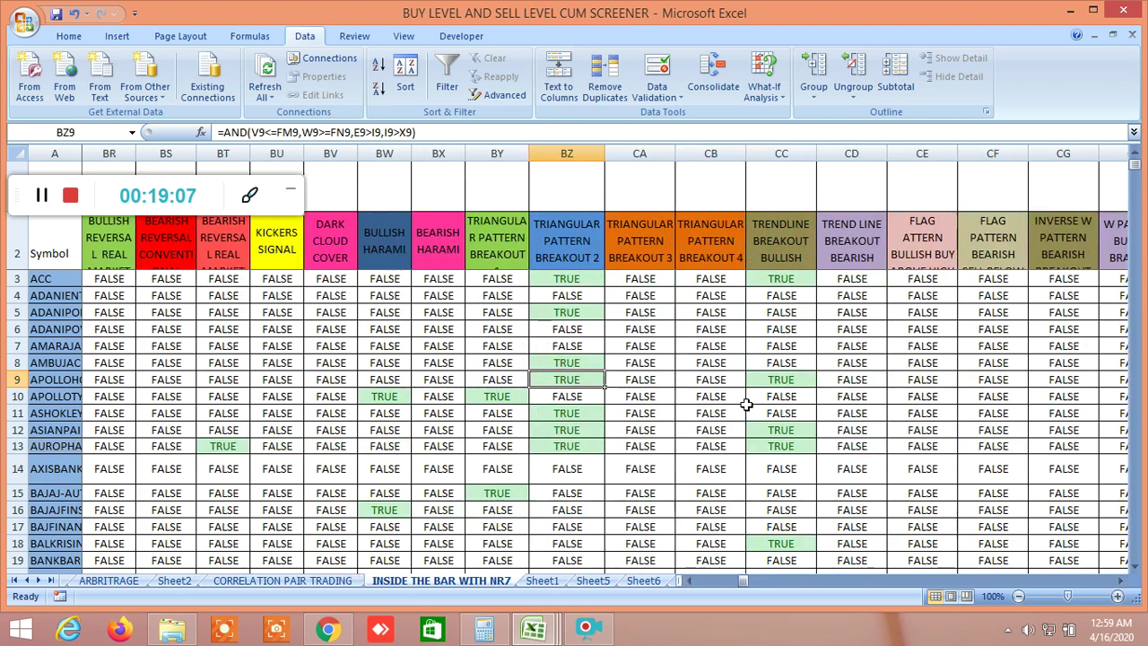
pyautogui.click(776, 281)
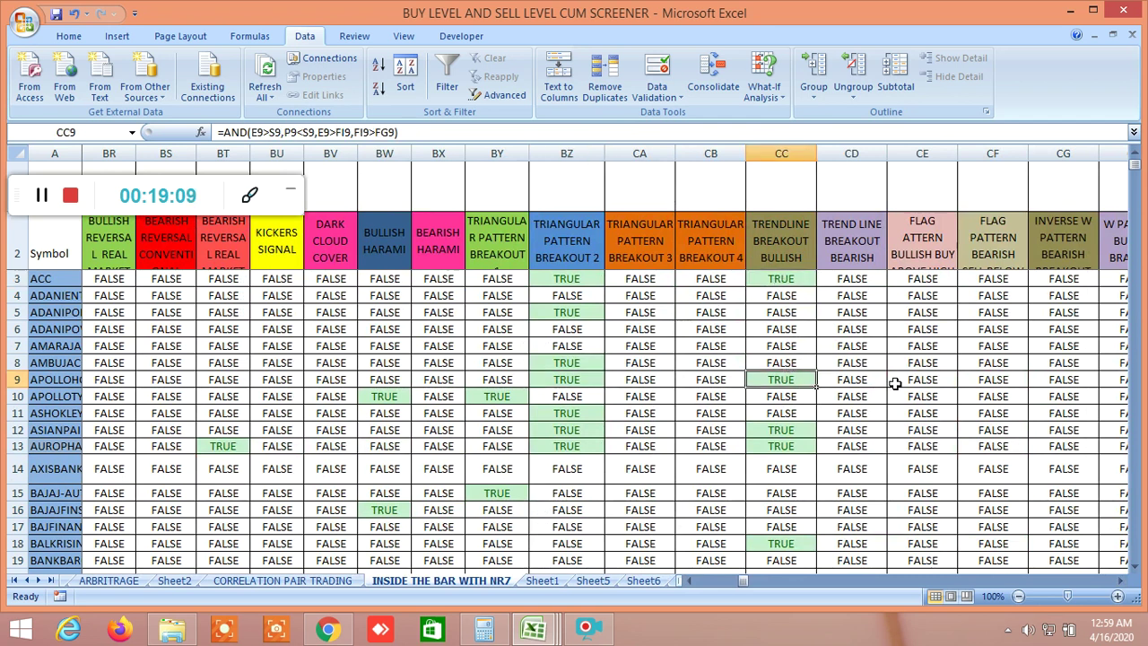
pyautogui.click(801, 429)
pyautogui.click(789, 443)
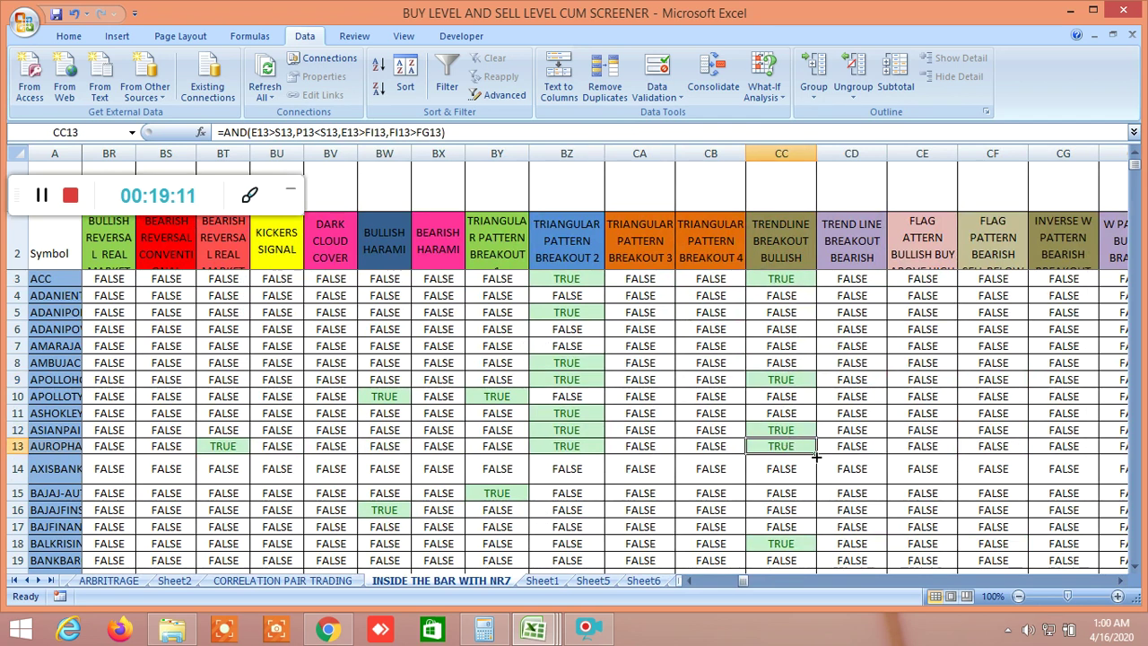
pyautogui.scroll(-1, 830, 471)
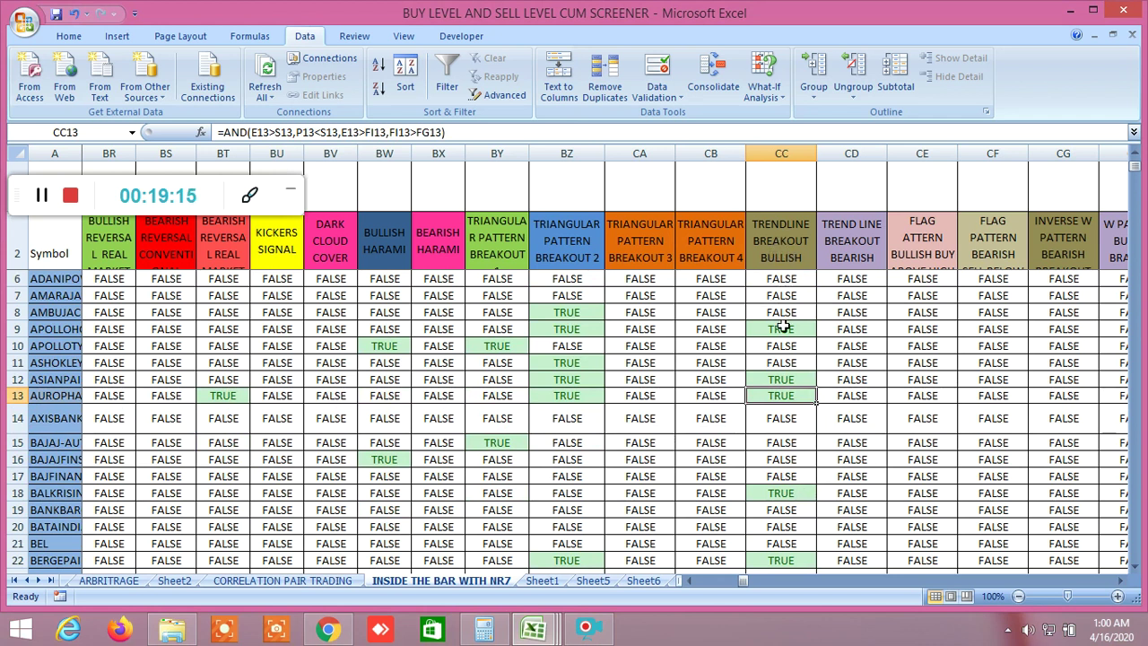
pyautogui.scroll(1, 832, 417)
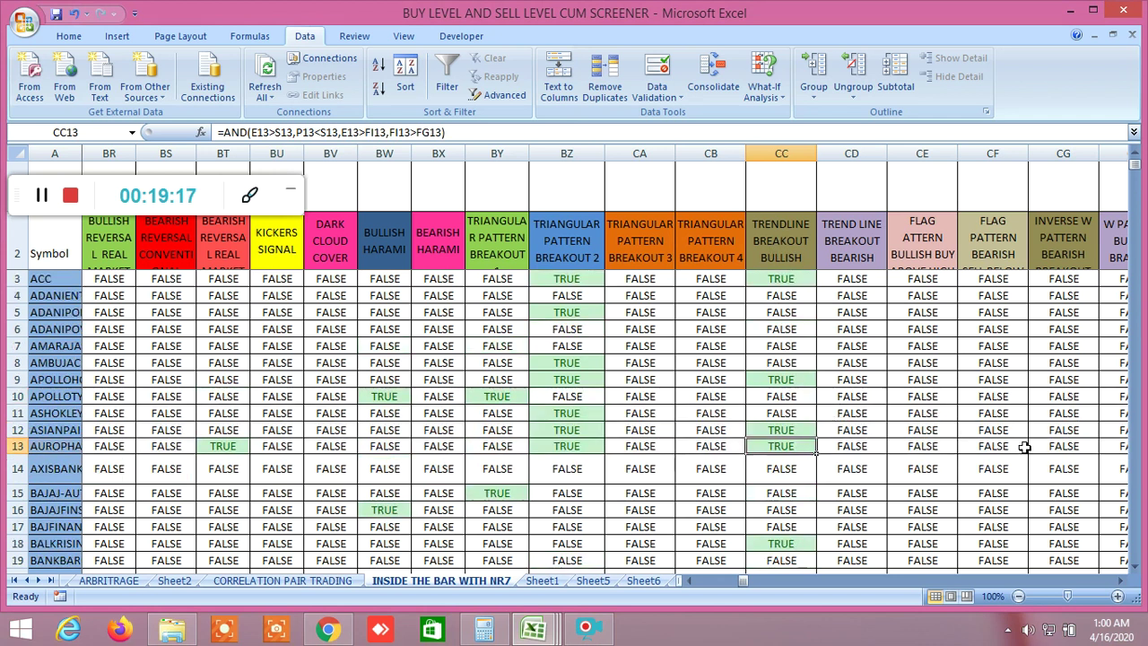
# Review the triangular, trendline, flag, W, double top and bottom, and head and shoulder pattern signals from the stocks down to the commodities.
pyautogui.click(1120, 581)
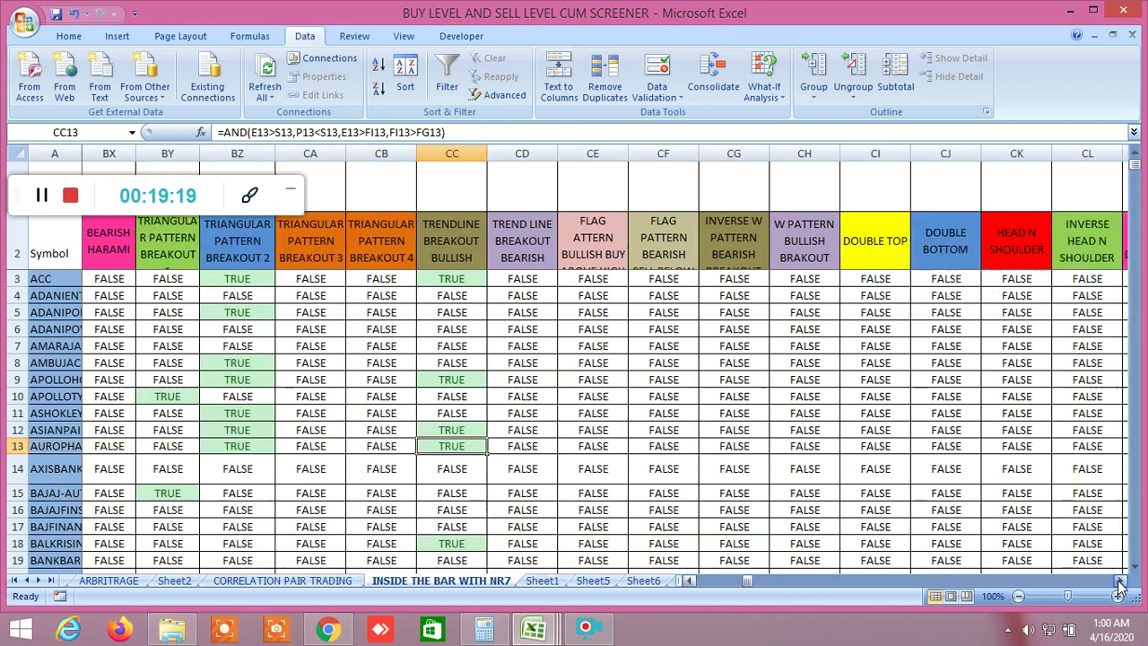
pyautogui.scroll(-3, 636, 364)
pyautogui.scroll(-14, 636, 364)
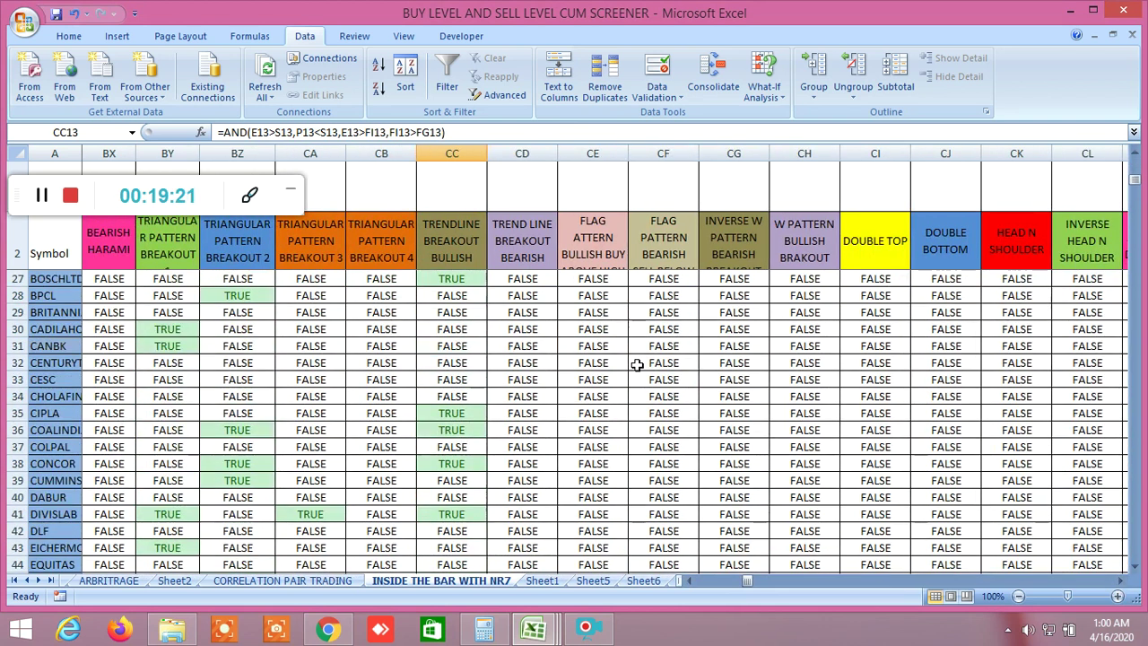
pyautogui.scroll(-20, 636, 364)
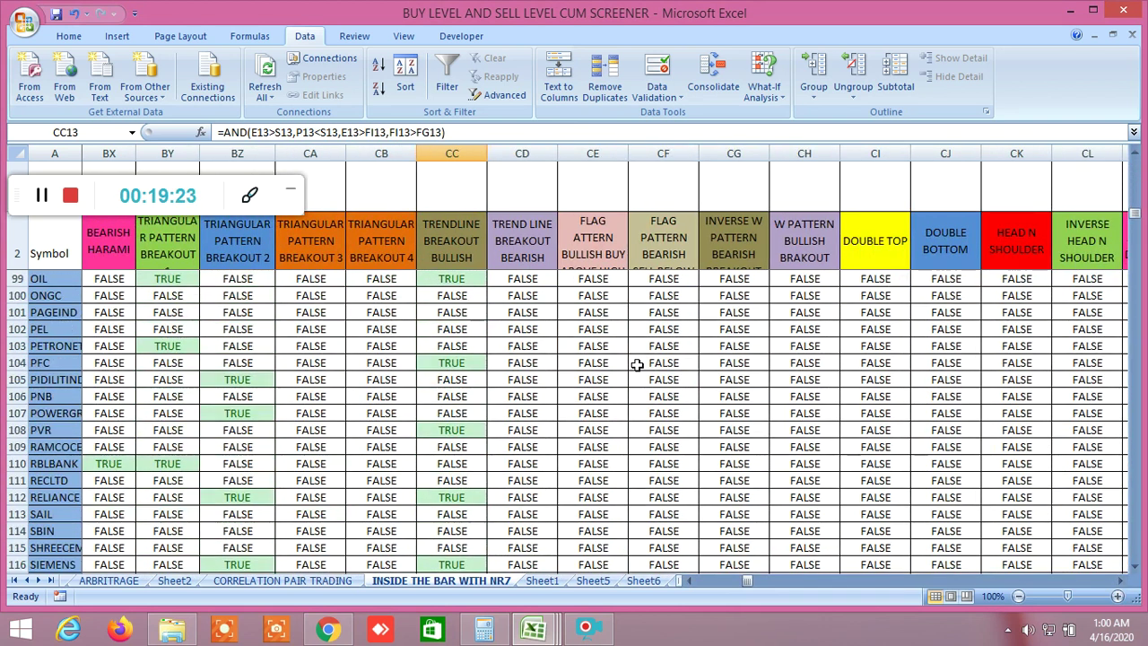
pyautogui.scroll(-6, 636, 364)
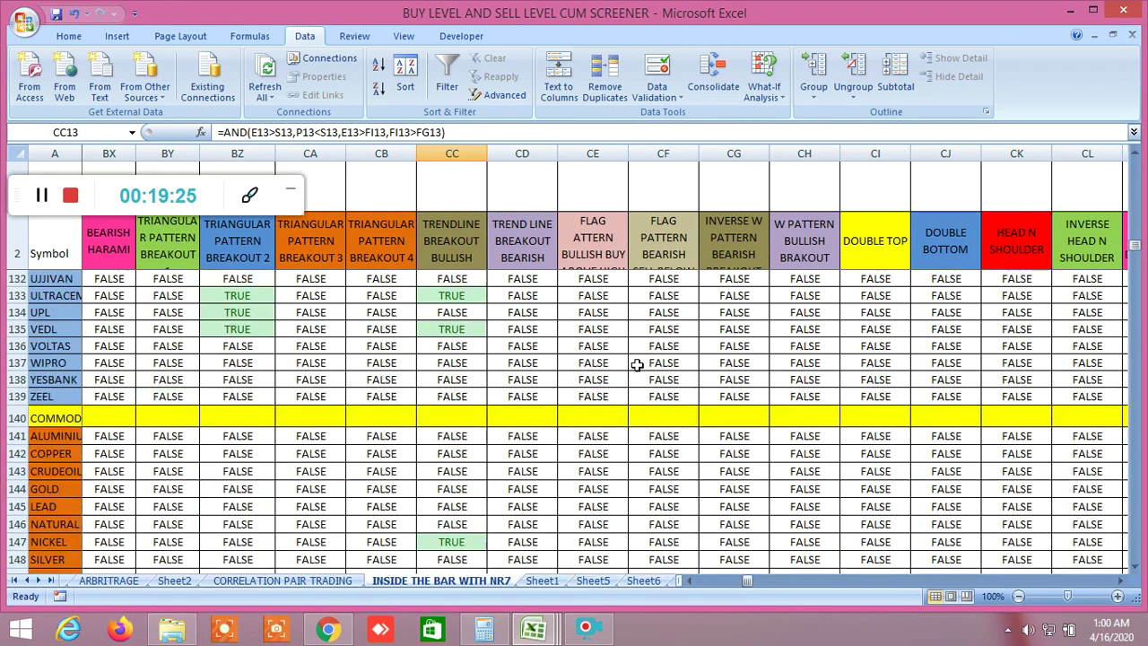
pyautogui.scroll(10, 641, 361)
pyautogui.scroll(20, 644, 357)
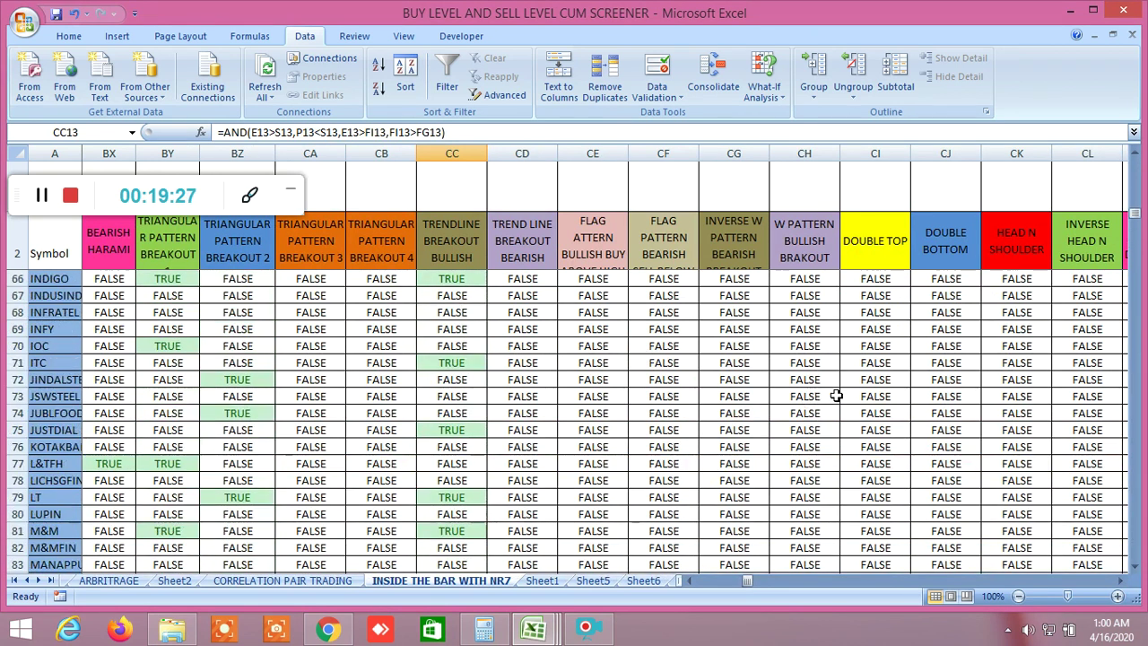
pyautogui.scroll(9, 870, 404)
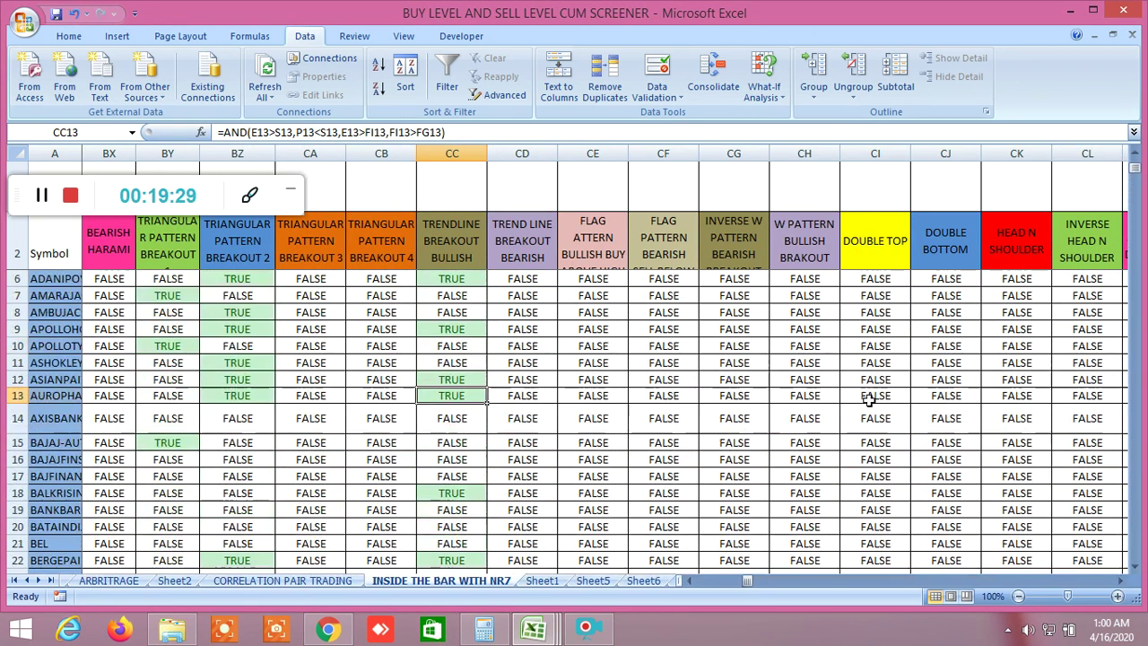
# Examine the bearish abandoned baby formulas in CN22 and CN49 and check the neighbouring pattern columns for flagged stocks.
pyautogui.click(1118, 582)
pyautogui.click(1118, 583)
pyautogui.click(1118, 582)
pyautogui.click(1118, 582)
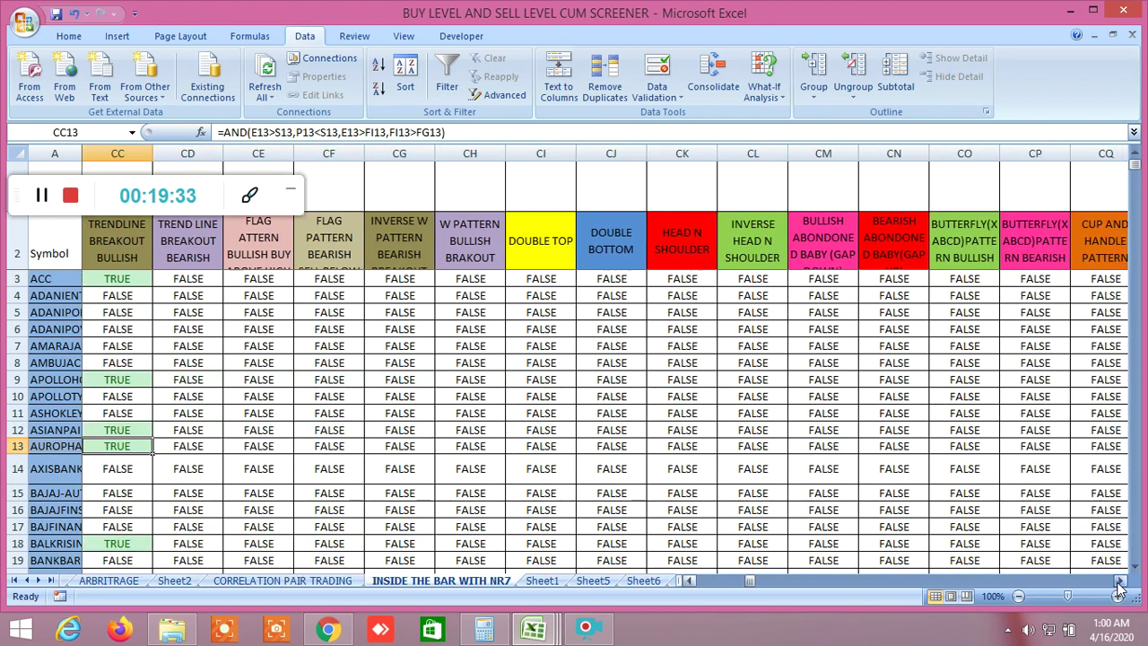
pyautogui.click(1118, 582)
pyautogui.click(1117, 582)
pyautogui.scroll(-5, 711, 385)
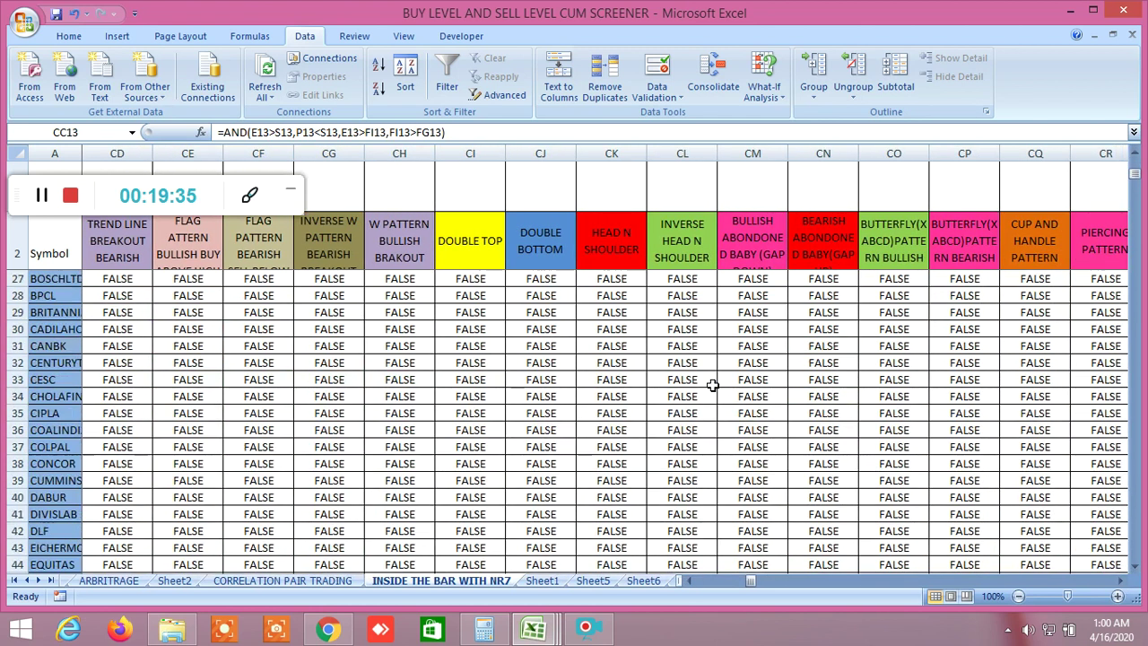
pyautogui.click(829, 345)
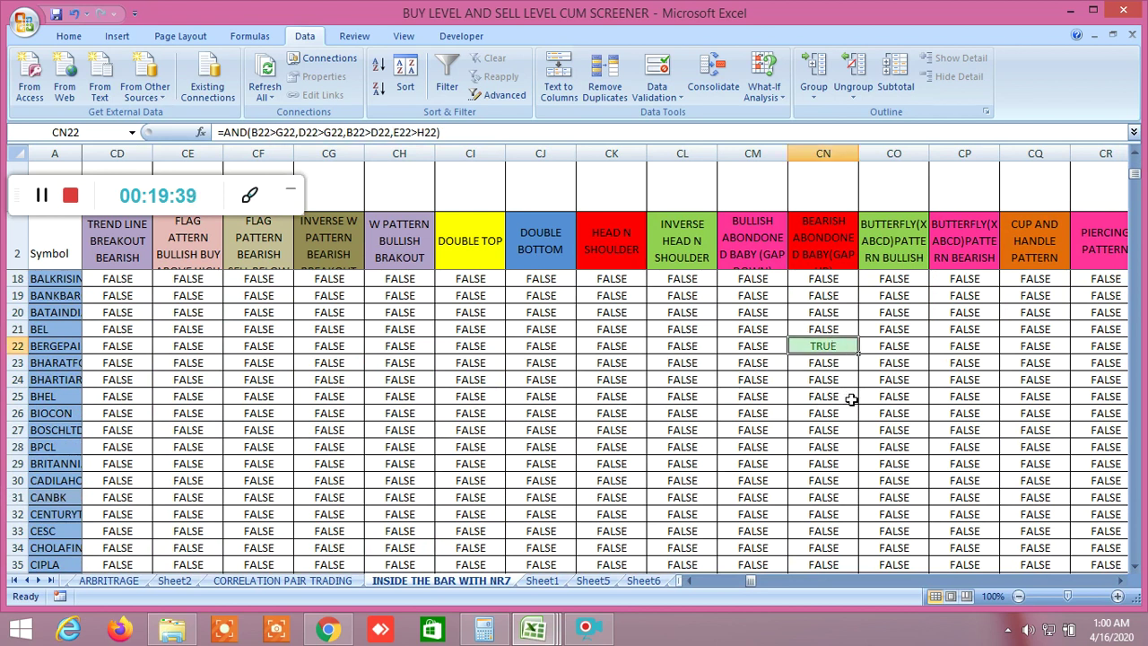
pyautogui.scroll(2, 863, 431)
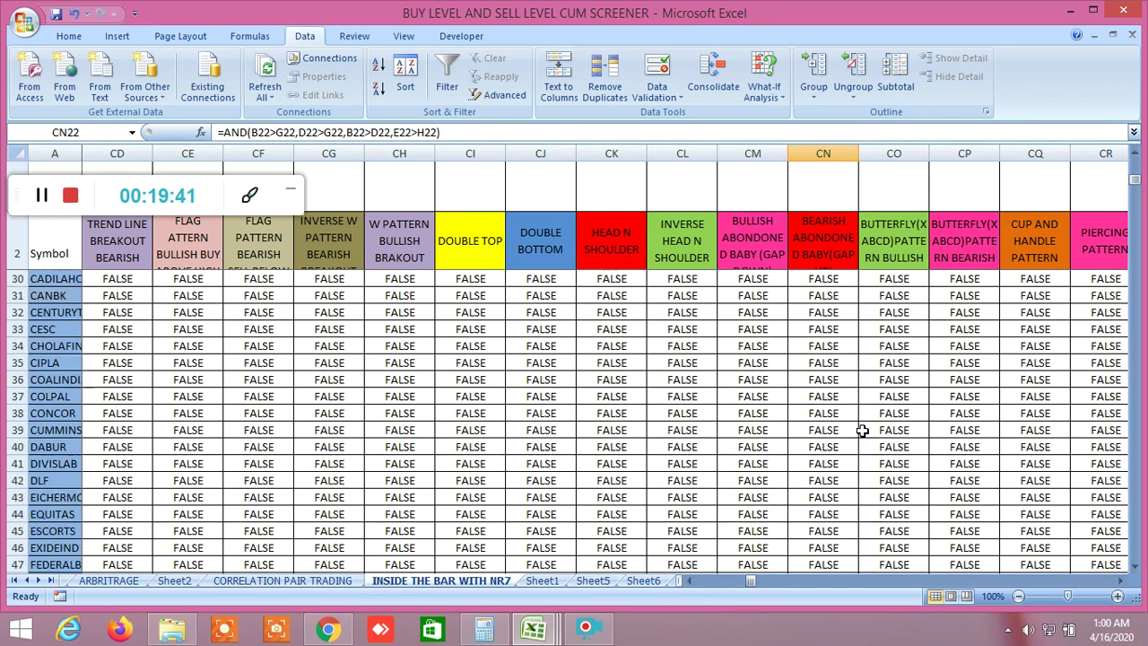
pyautogui.scroll(-9, 862, 431)
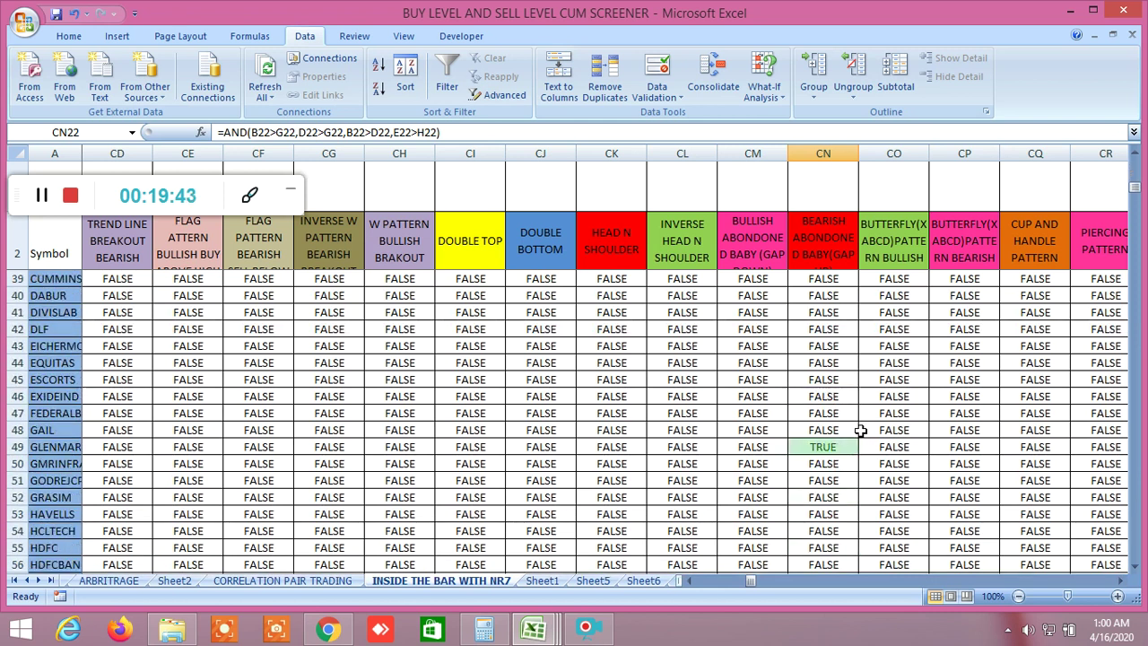
pyautogui.click(838, 446)
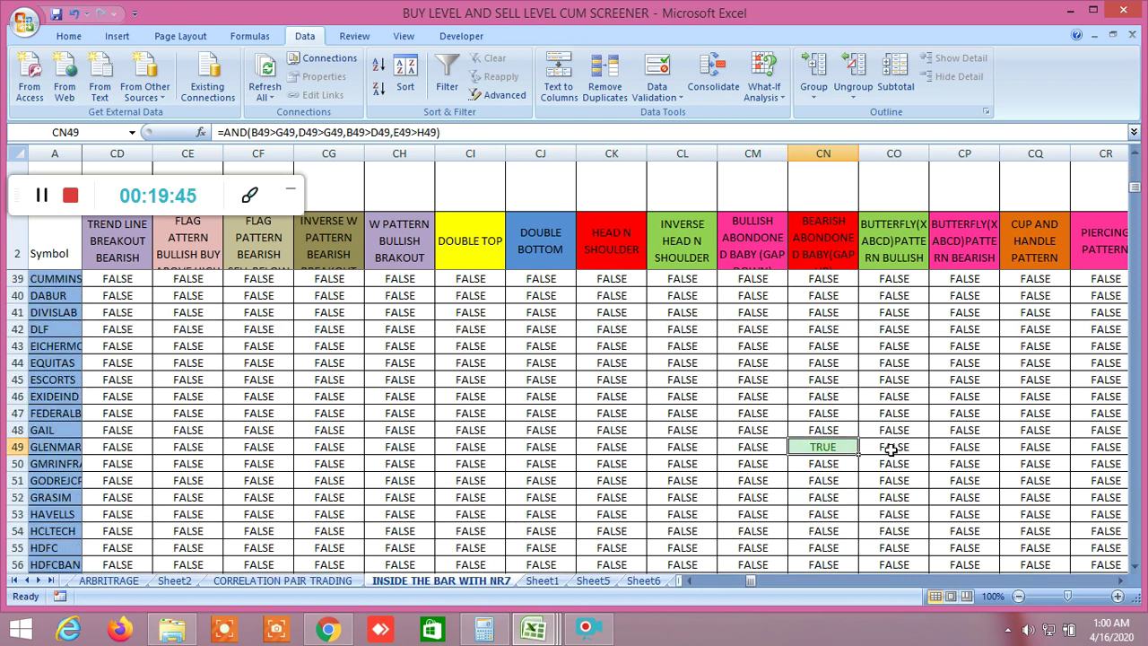
pyautogui.scroll(-5, 891, 450)
pyautogui.scroll(10, 894, 430)
pyautogui.scroll(7, 895, 419)
# Review the PATTERN 1 to PATTERN 7 signals in columns CS to CY for the listed stocks.
pyautogui.moveTo(1121, 584); pyautogui.dragTo(1121, 584)
pyautogui.scroll(-5, 912, 468)
pyautogui.scroll(-2, 803, 419)
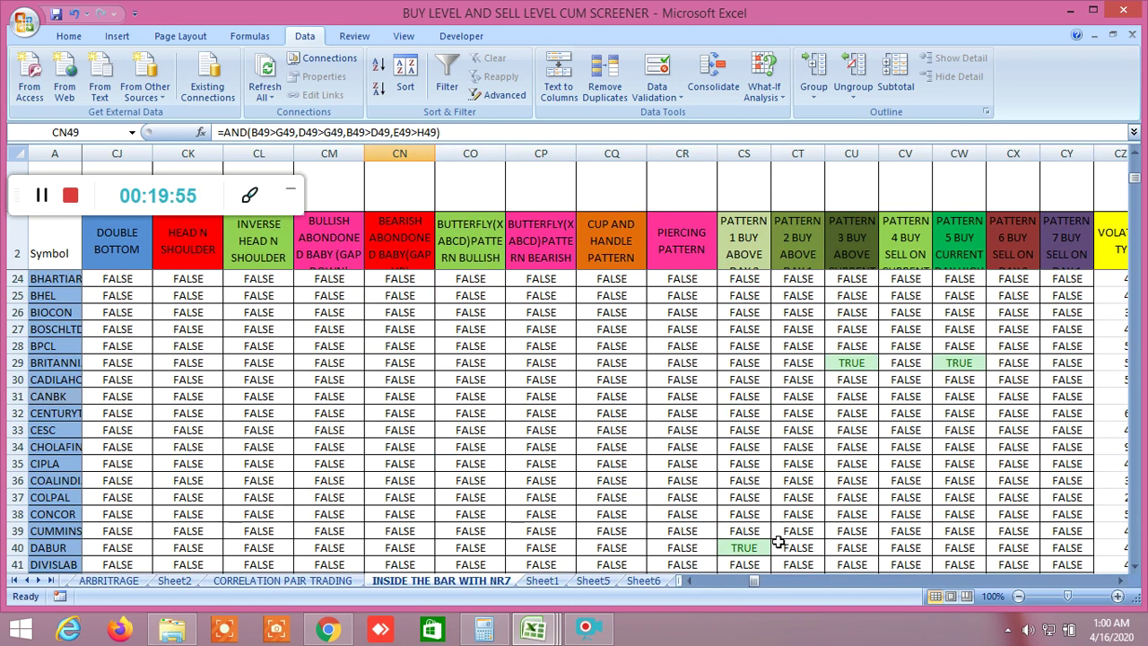
pyautogui.scroll(7, 923, 485)
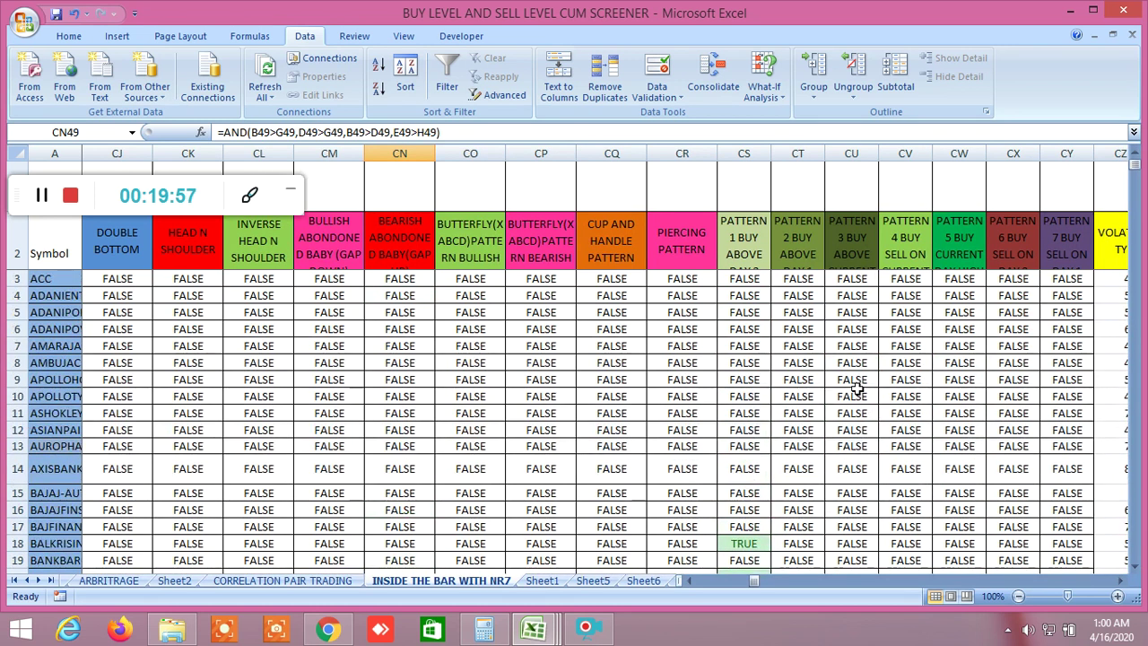
pyautogui.click(1120, 585)
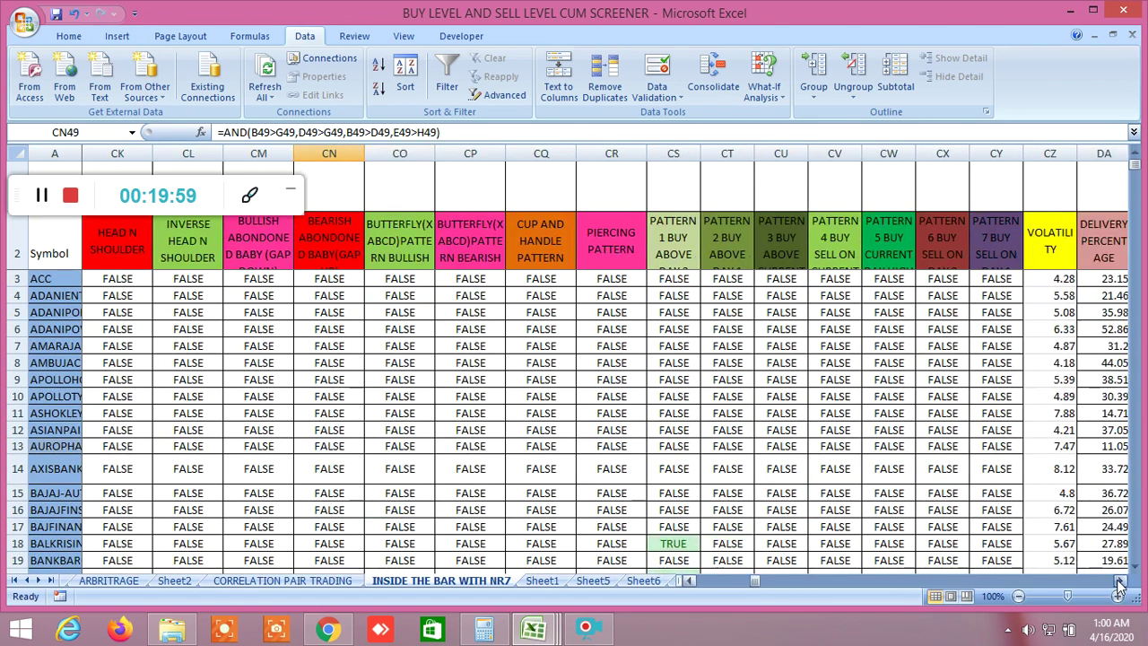
# Look over the 7-day and 15-day Fibonacci buy and sell levels with their LTP position columns, up to the daily volatility section.
pyautogui.moveTo(1119, 585); pyautogui.dragTo(1119, 585)
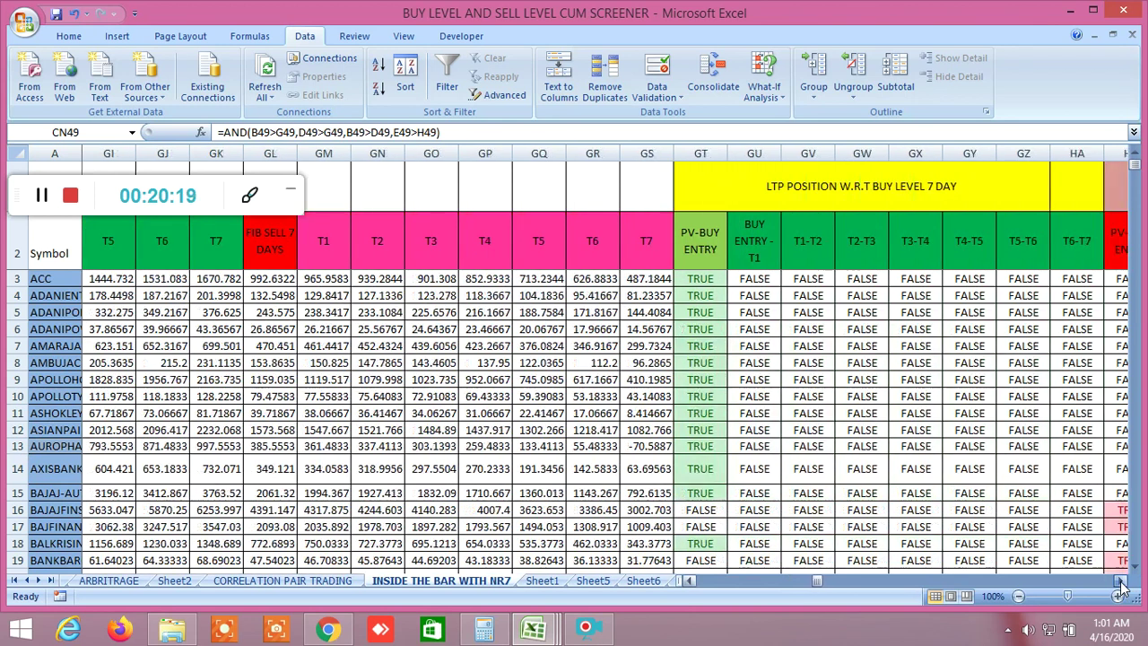
pyautogui.moveTo(1121, 584); pyautogui.dragTo(1122, 585)
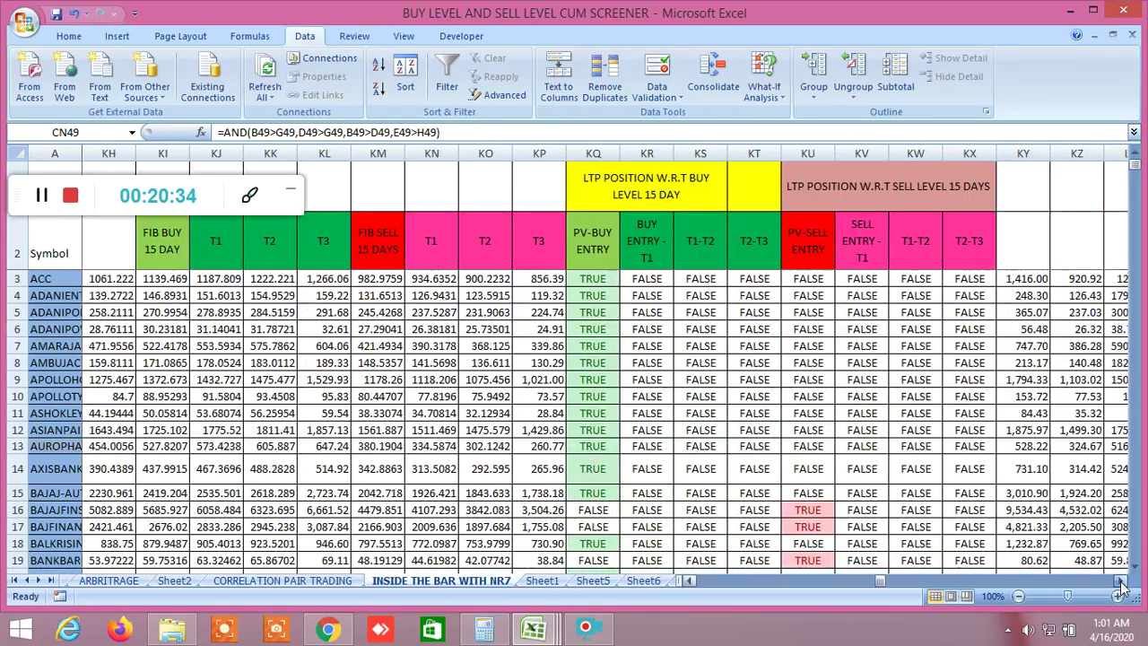
pyautogui.moveTo(1121, 584); pyautogui.dragTo(1121, 585)
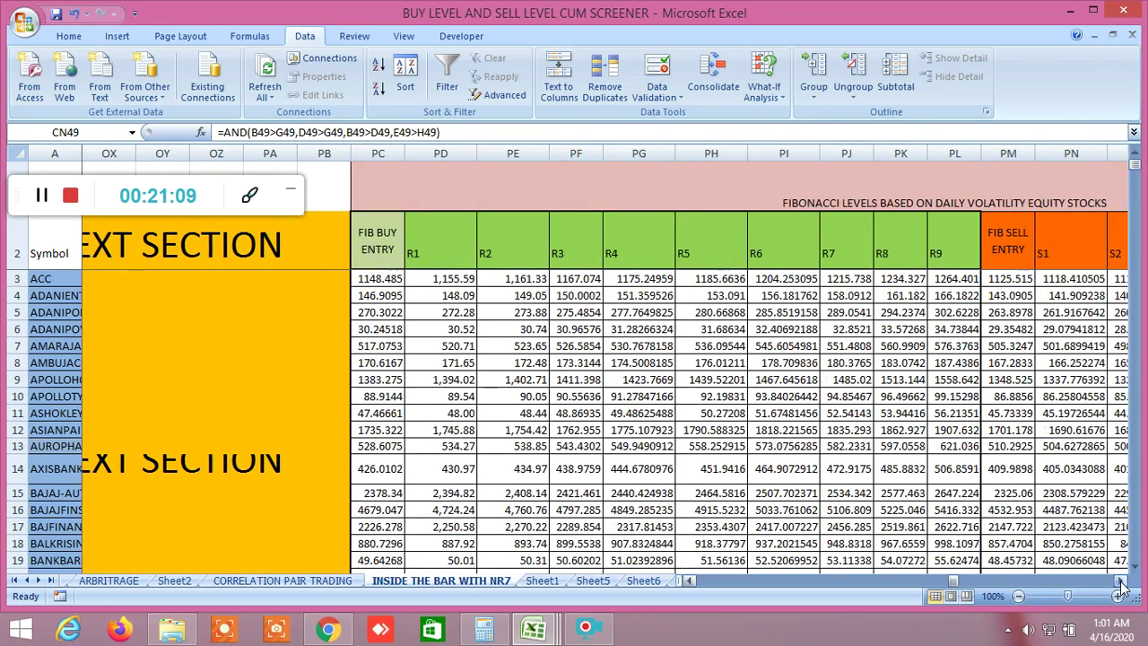
# Review the daily volatility Fibonacci buy levels R1 to R9 for the stocks, commodities and Nifty and Bank Nifty rows.
pyautogui.click(1122, 585)
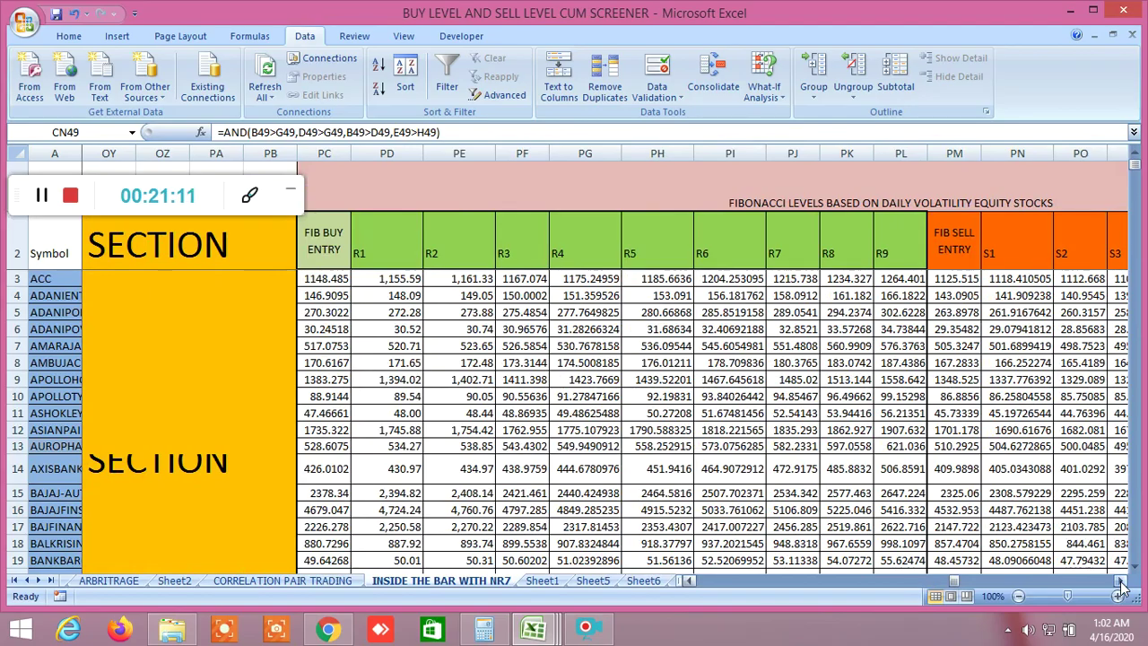
pyautogui.scroll(-18, 604, 412)
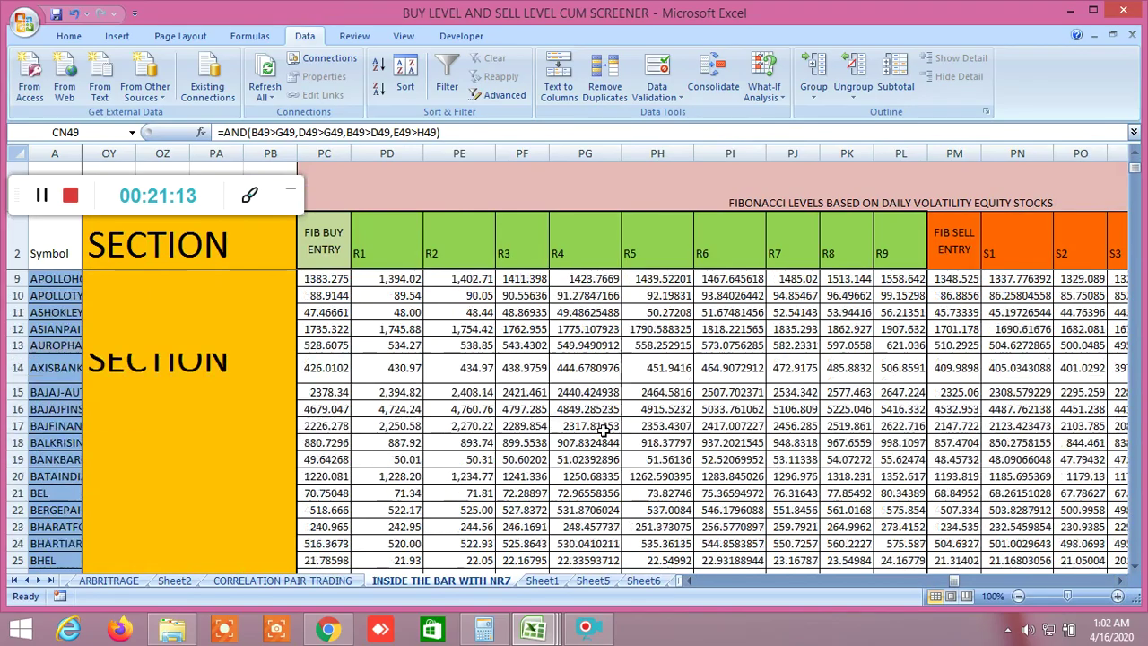
pyautogui.scroll(-16, 604, 432)
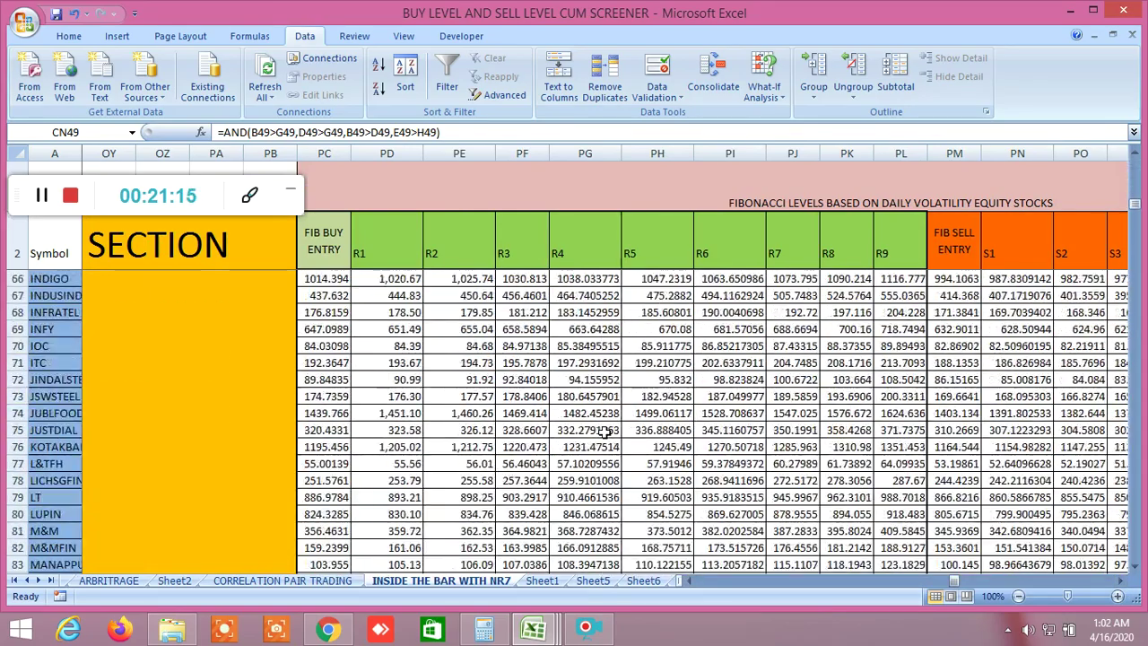
pyautogui.scroll(-9, 604, 431)
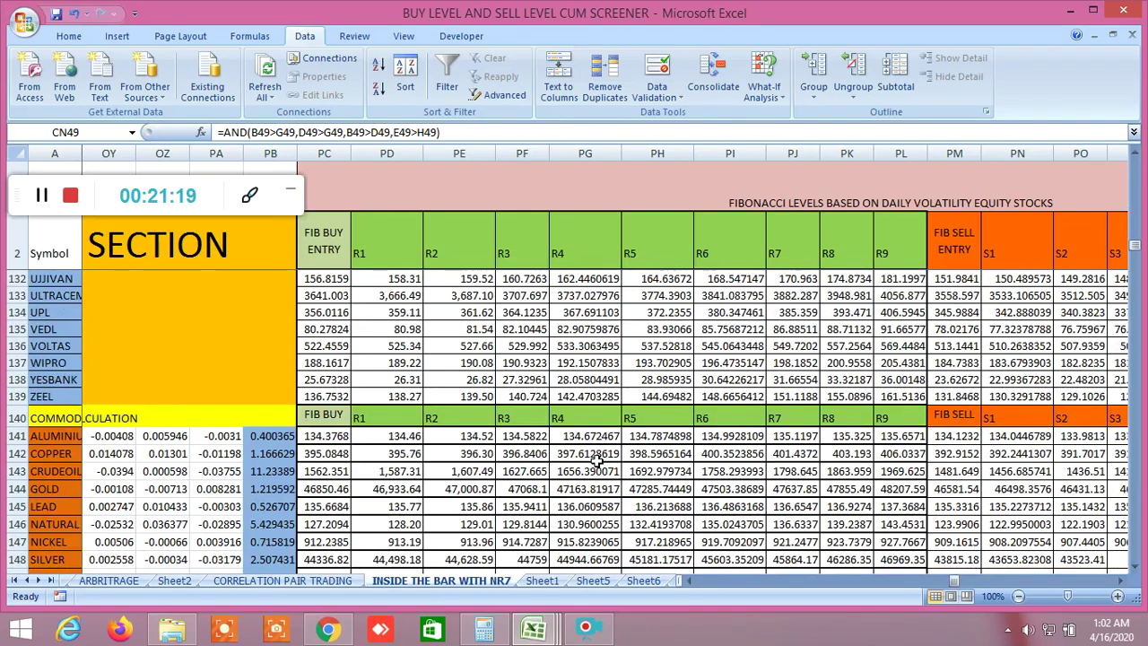
pyautogui.scroll(-3, 597, 457)
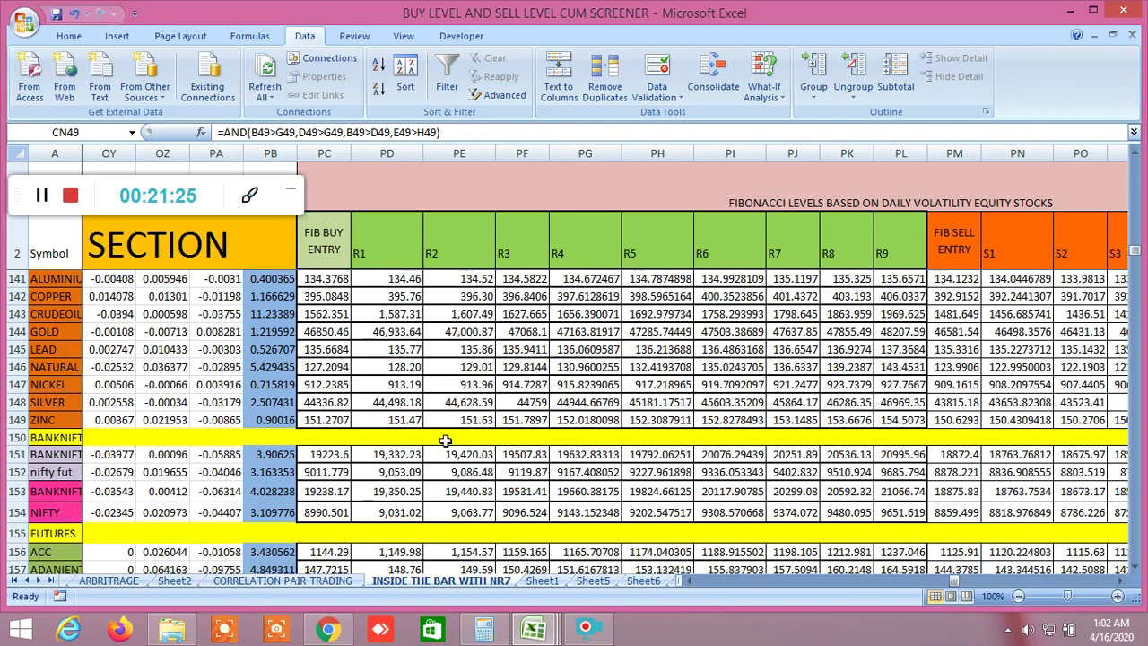
pyautogui.click(1134, 157)
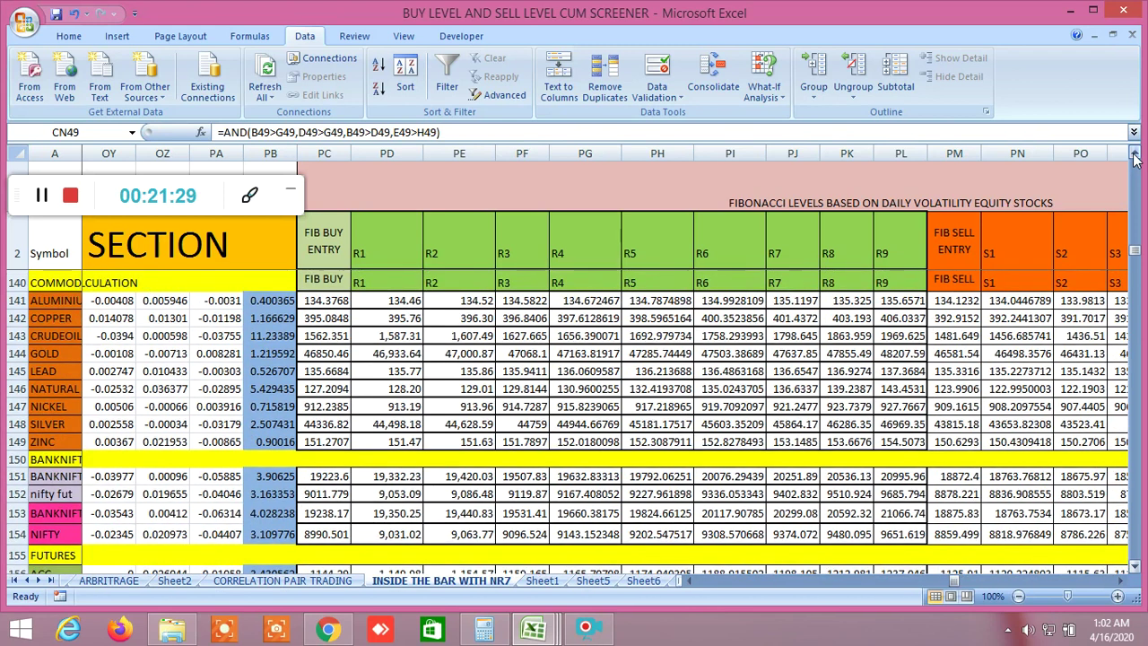
pyautogui.click(1135, 156)
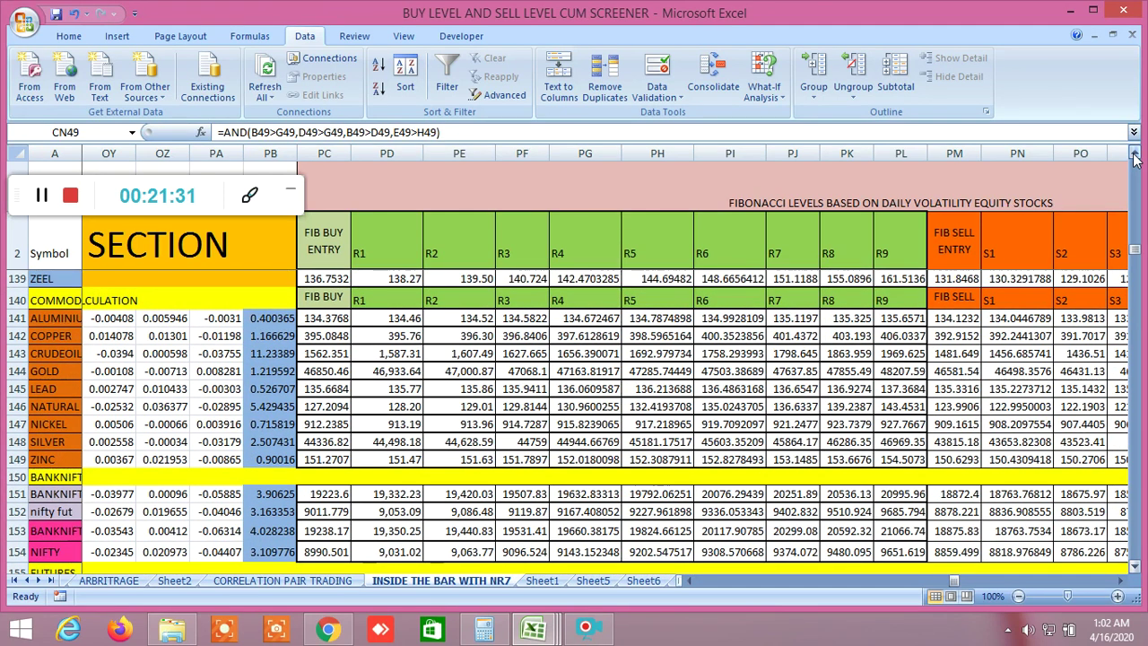
pyautogui.click(1135, 156)
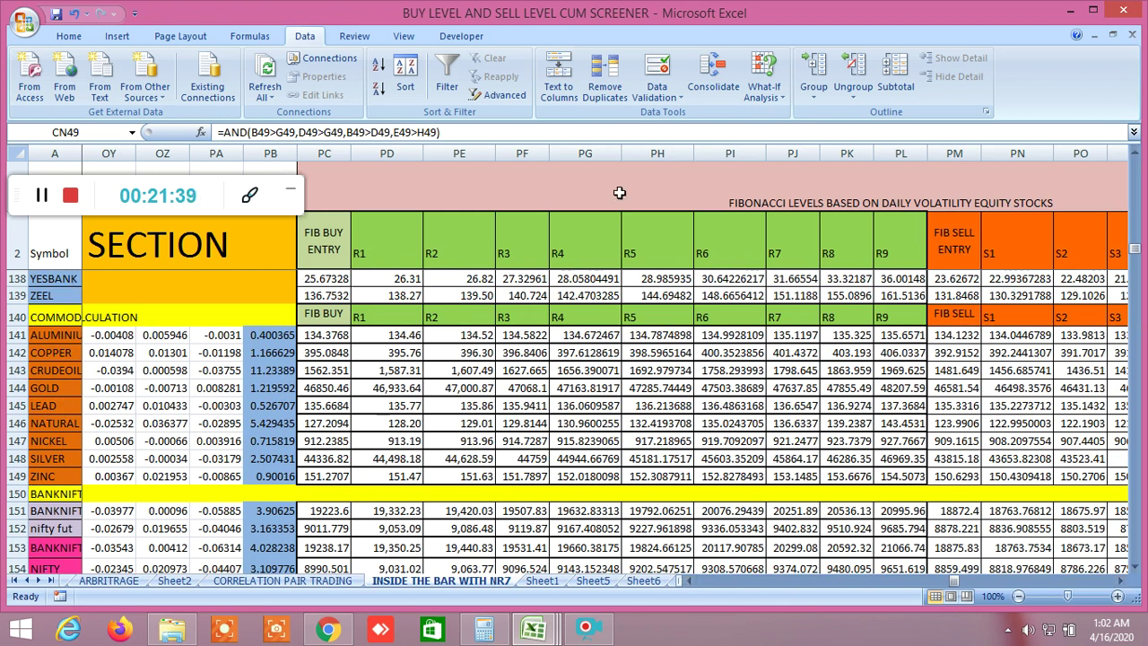
# Select the FIBONACCI LEVELS BASED ON DAILY VOLATILITY heading in PC1 and examine its sell levels S1 to S9 through column PV.
pyautogui.click(789, 194)
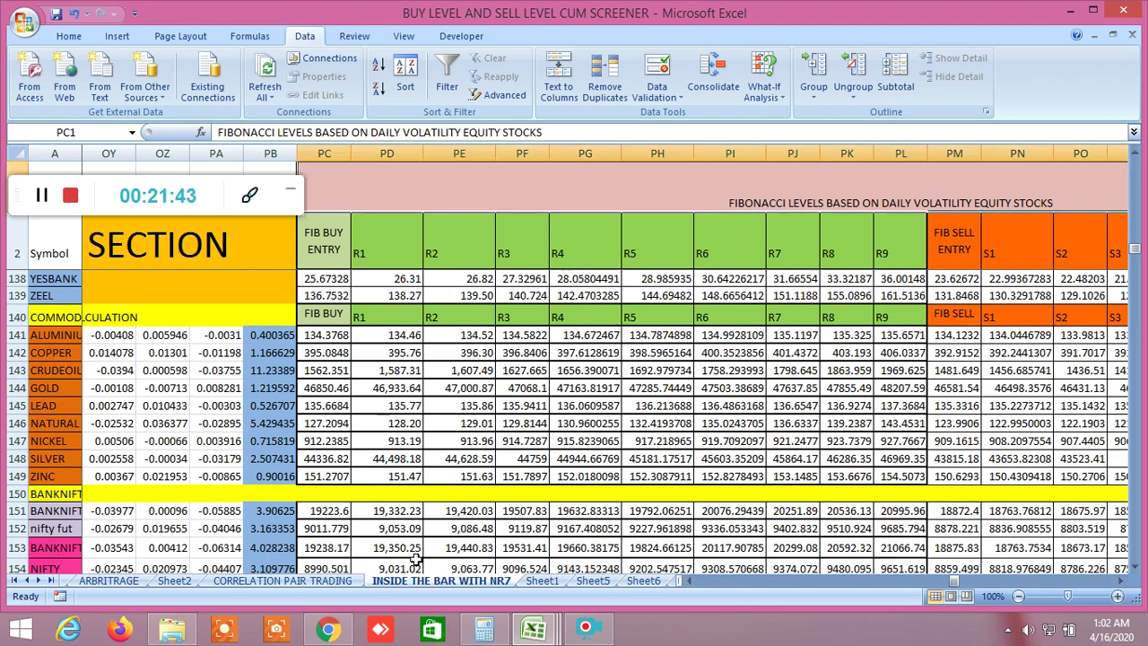
pyautogui.click(1120, 584)
pyautogui.click(1119, 584)
pyautogui.click(1120, 584)
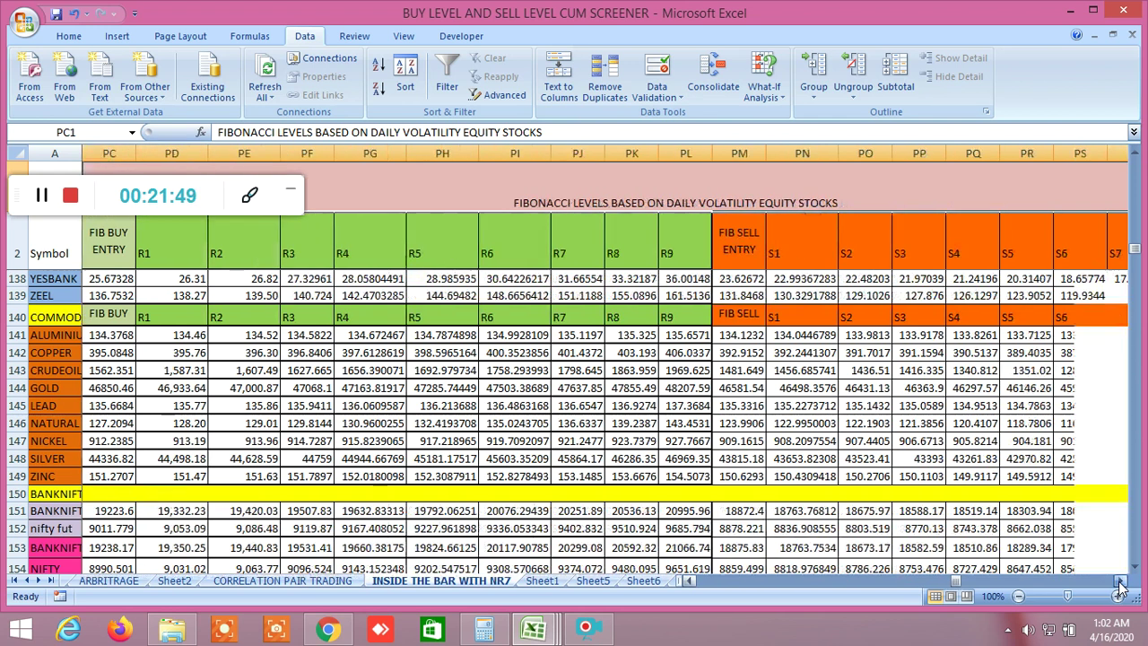
pyautogui.click(1120, 584)
pyautogui.click(1119, 584)
pyautogui.click(1119, 584)
pyautogui.click(1120, 584)
pyautogui.click(1120, 584)
pyautogui.click(1119, 584)
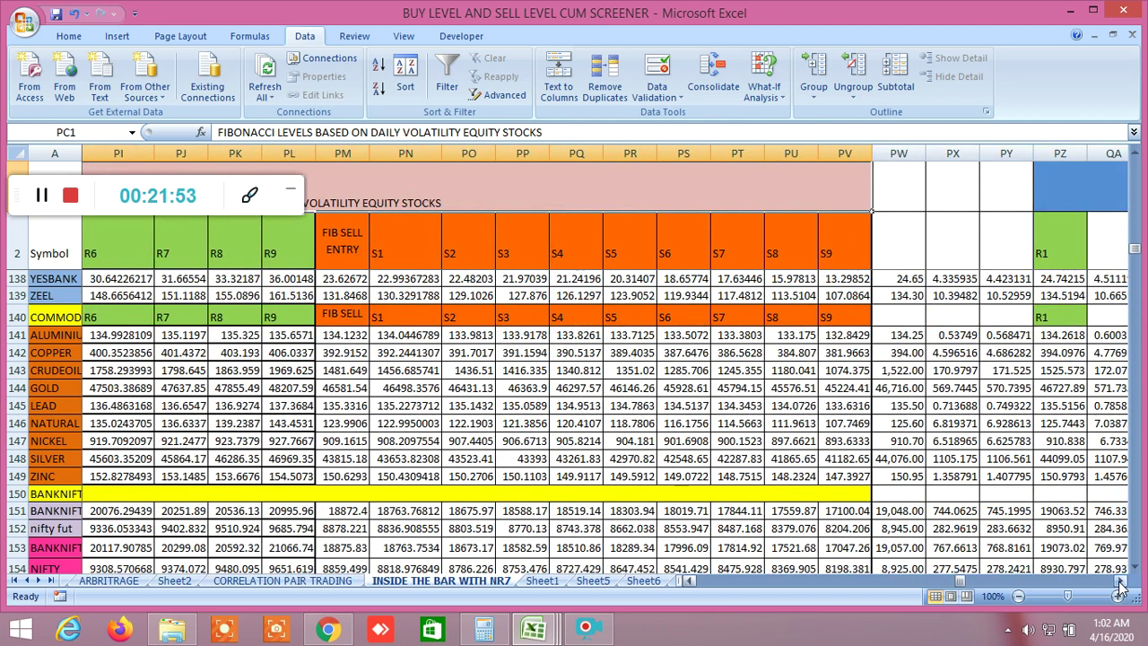
pyautogui.click(1119, 584)
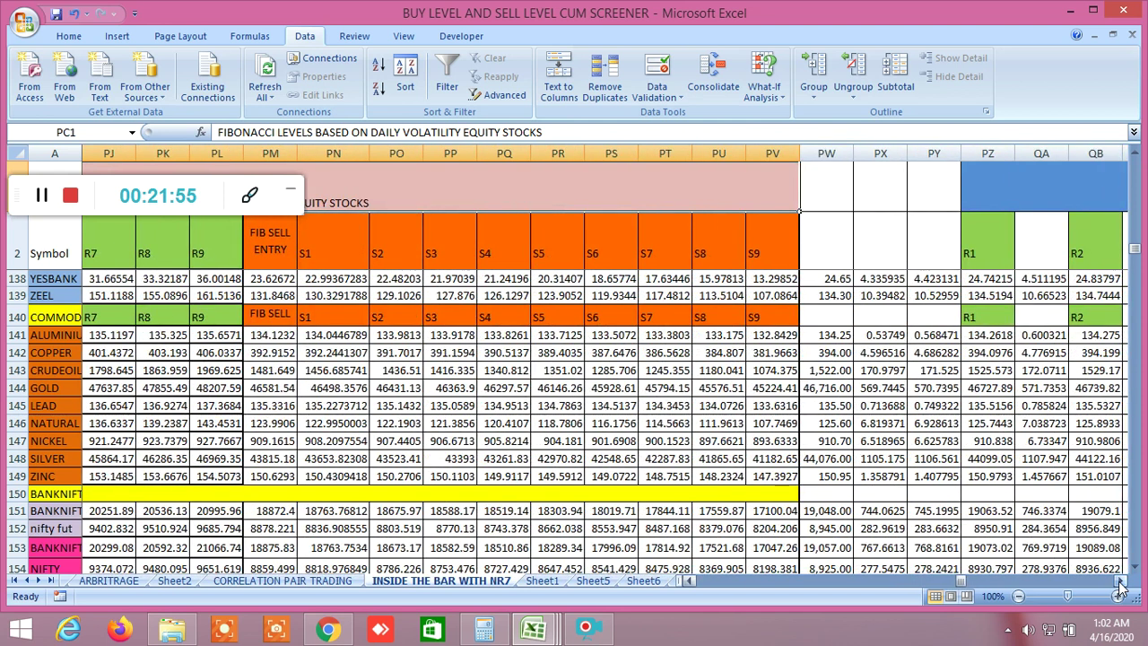
# Examine the R1 to R8 levels in the blue-headed section starting at column PZ, past the daily volatility sell levels.
pyautogui.click(1120, 584)
pyautogui.click(1119, 584)
pyautogui.click(1120, 584)
pyautogui.click(1119, 584)
pyautogui.click(1120, 584)
pyautogui.click(1119, 583)
pyautogui.click(1119, 584)
pyautogui.click(1120, 584)
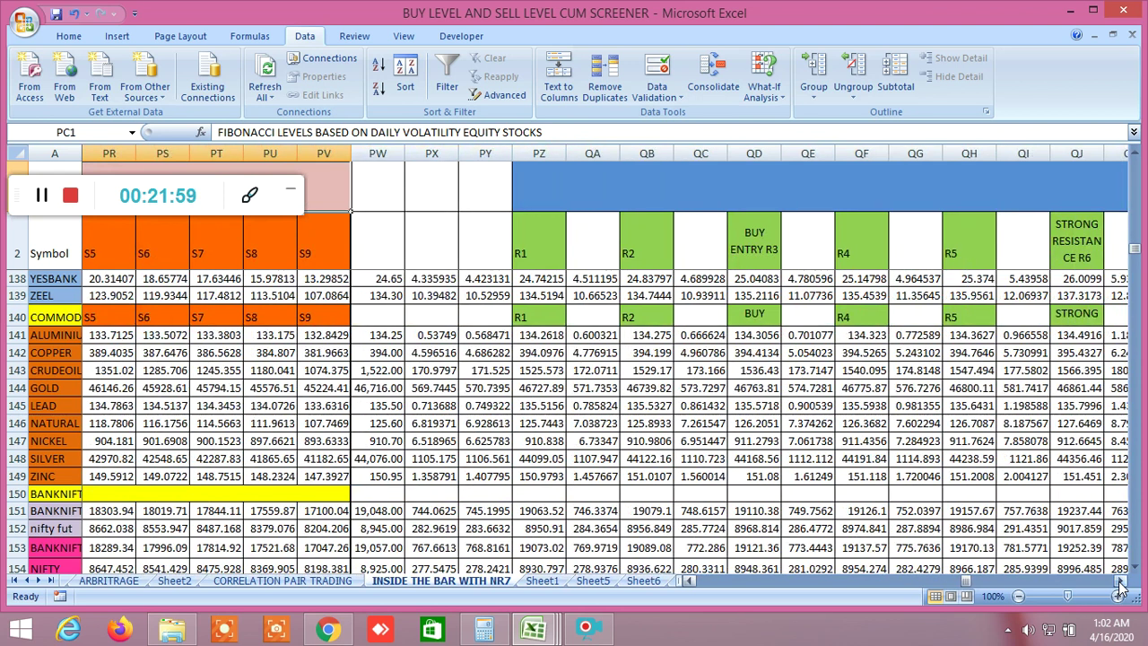
pyautogui.click(1120, 584)
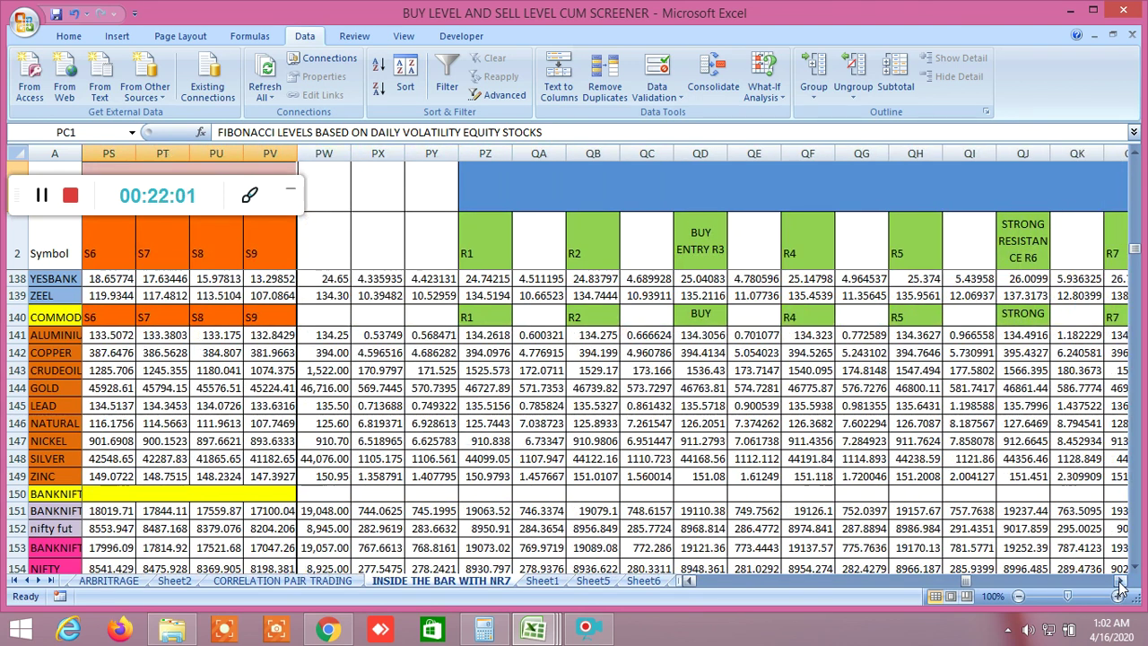
pyautogui.click(1120, 584)
pyautogui.click(1119, 584)
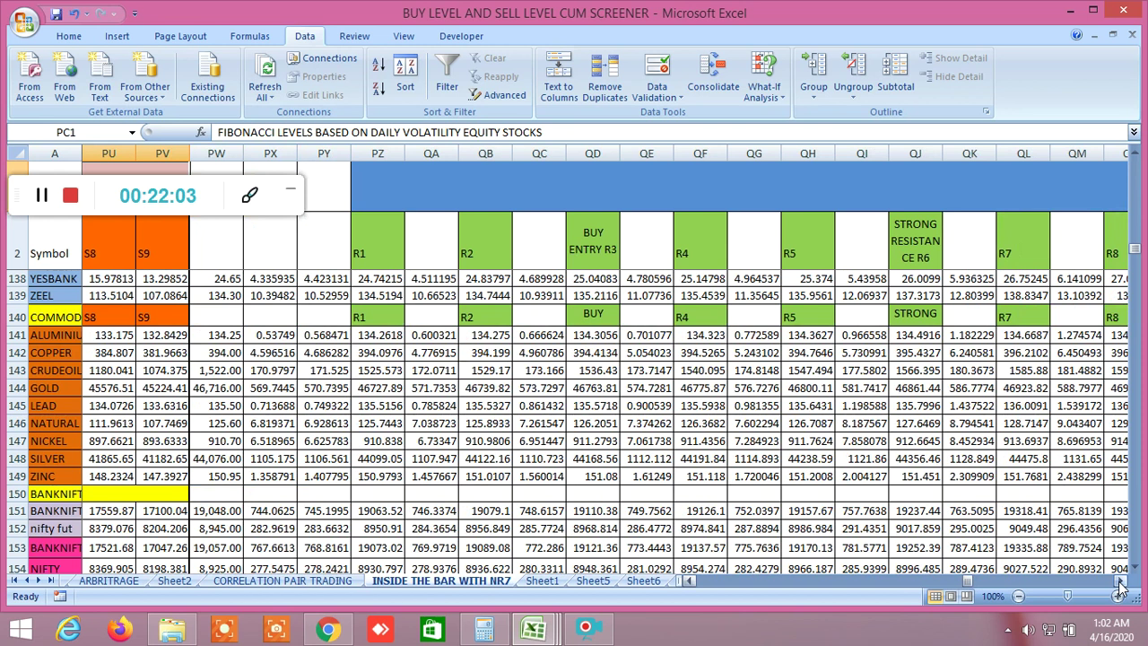
pyautogui.click(1119, 584)
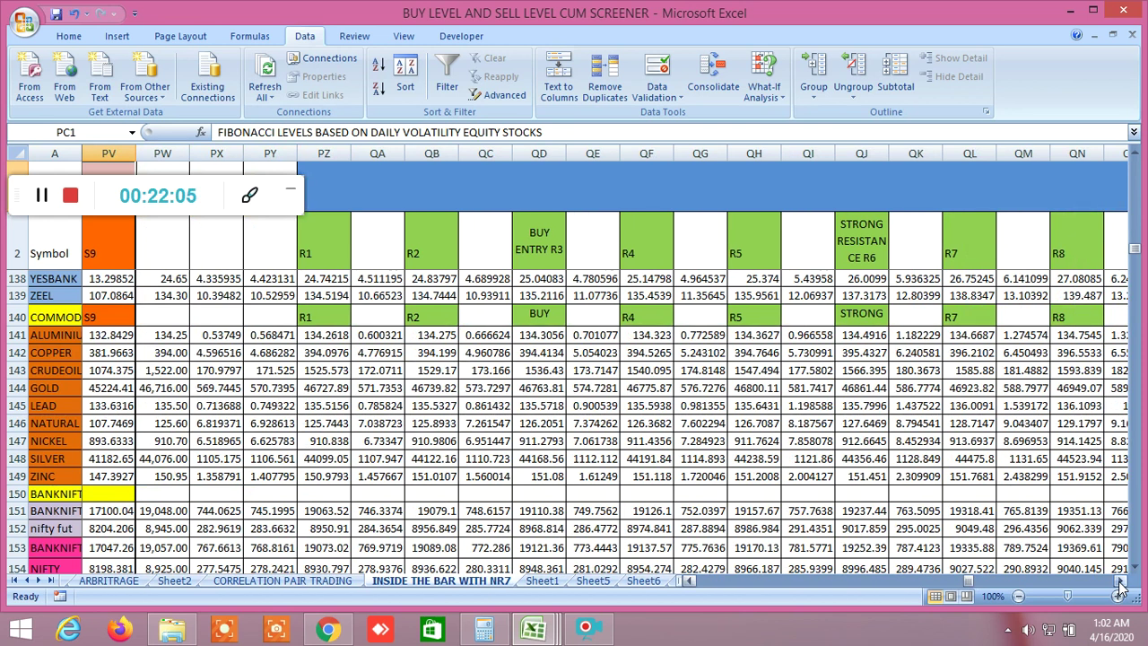
pyautogui.click(1120, 584)
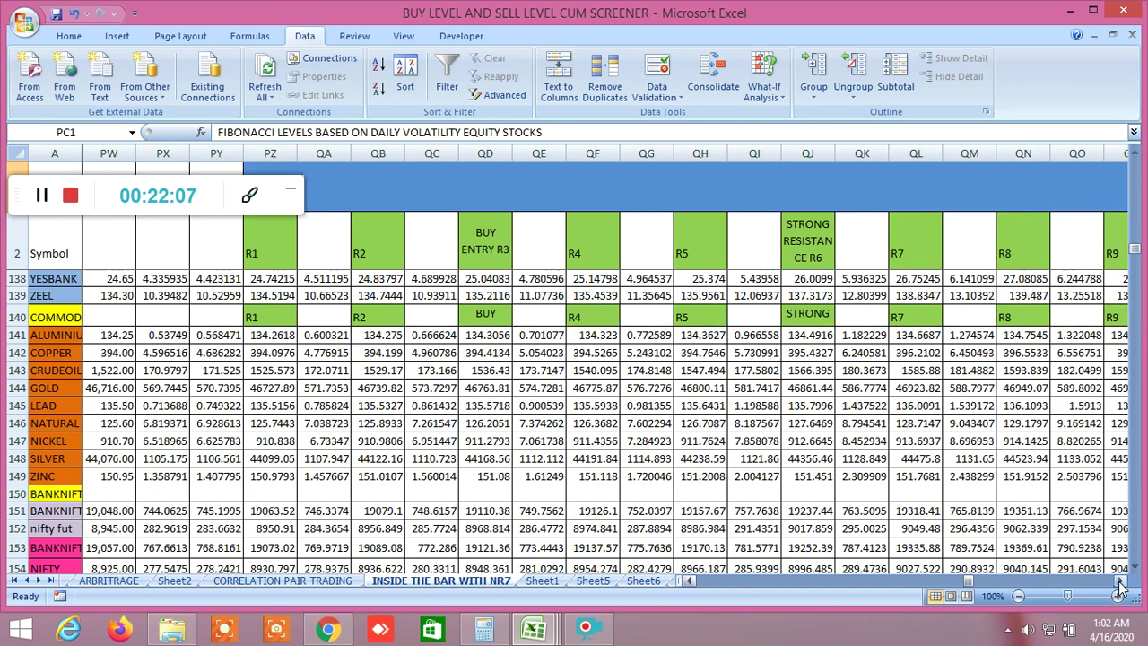
# Review the rest of the blue-headed section, including STRONG SUPPORT S6 and levels S7 to S11 through column RP.
pyautogui.click(1119, 584)
pyautogui.click(1119, 584)
pyautogui.click(1120, 584)
pyautogui.click(1120, 584)
pyautogui.click(1119, 584)
pyautogui.click(1119, 584)
pyautogui.click(1119, 584)
pyautogui.click(1119, 584)
pyautogui.click(1119, 584)
pyautogui.click(1119, 584)
pyautogui.click(1119, 584)
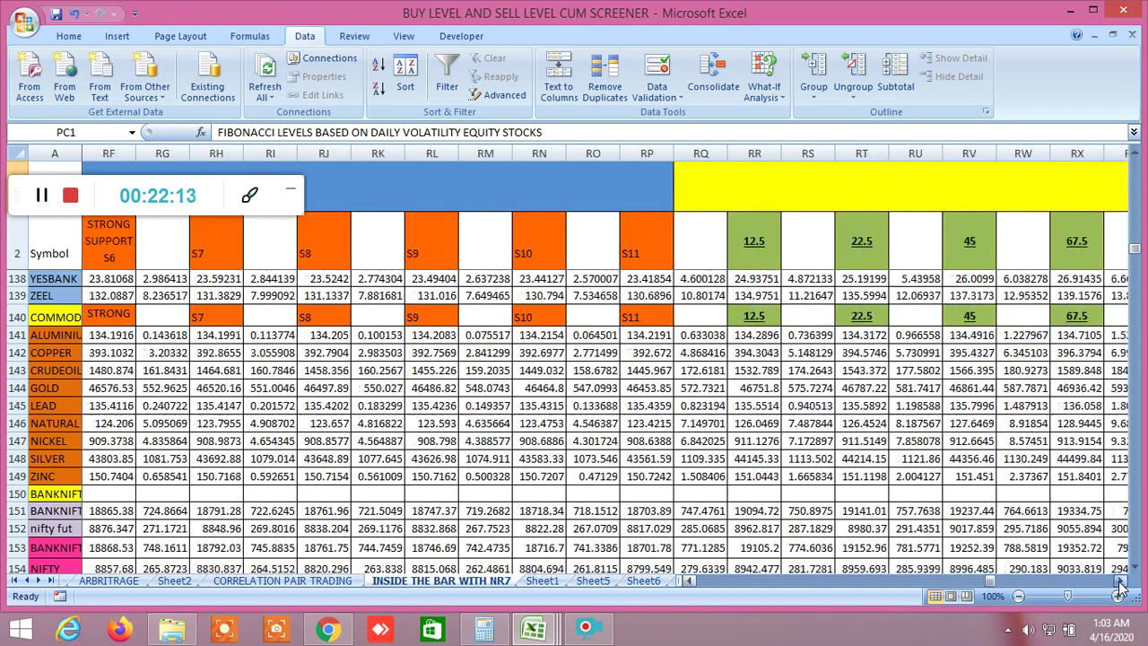
# Examine the green-headed degree levels 12.5 to 270 in columns RR to SH of the yellow section.
pyautogui.click(1119, 584)
pyautogui.click(1120, 584)
pyautogui.click(1120, 584)
pyautogui.click(1119, 584)
pyautogui.click(1119, 584)
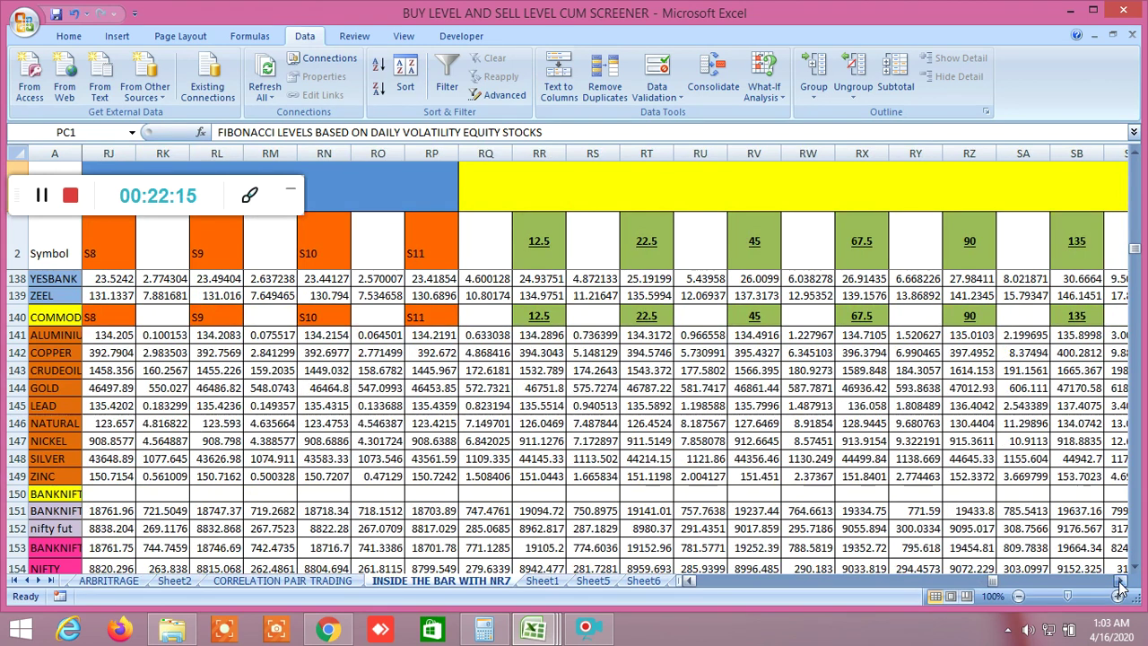
pyautogui.click(1119, 584)
pyautogui.click(1119, 584)
pyautogui.click(1120, 584)
pyautogui.click(1119, 584)
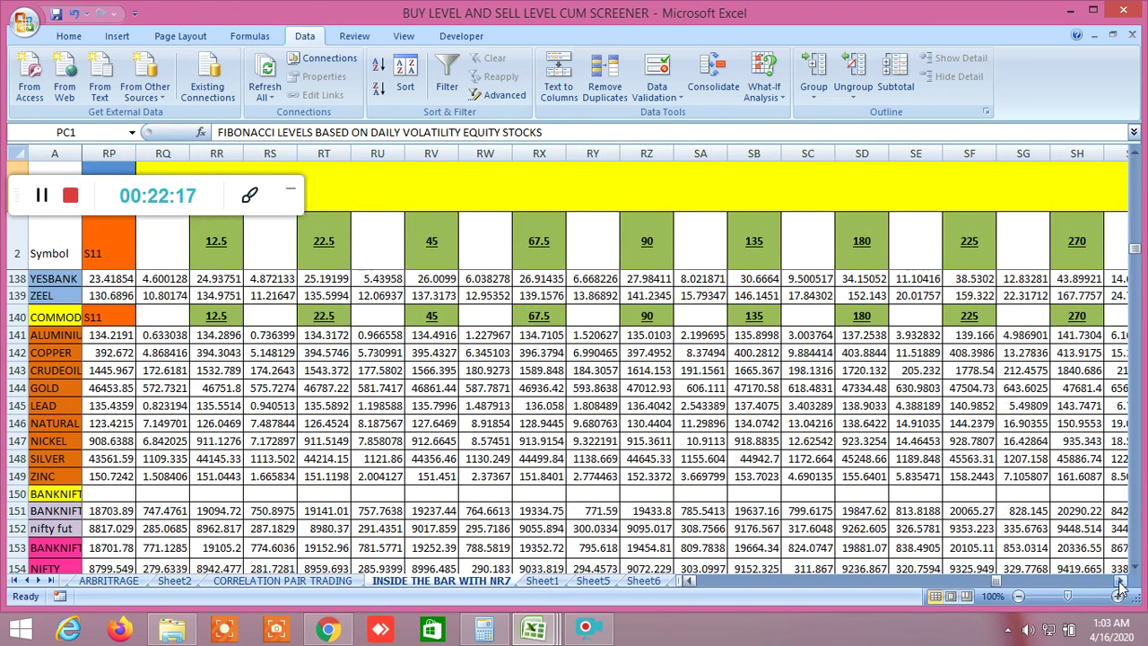
# Review the remaining degree levels of the yellow section up to the 360 level in column TH.
pyautogui.click(1120, 584)
pyautogui.click(1119, 584)
pyautogui.click(1120, 584)
pyautogui.click(1120, 584)
pyautogui.click(1120, 584)
pyautogui.click(1119, 584)
pyautogui.click(1119, 584)
pyautogui.click(1120, 584)
pyautogui.click(1120, 584)
pyautogui.click(1119, 584)
pyautogui.click(1120, 584)
pyautogui.click(1119, 584)
pyautogui.click(1119, 584)
pyautogui.click(1119, 584)
pyautogui.click(1119, 584)
pyautogui.click(1120, 584)
pyautogui.click(1120, 584)
pyautogui.click(1119, 584)
pyautogui.click(1119, 584)
pyautogui.click(1119, 584)
pyautogui.click(1119, 583)
pyautogui.click(1120, 584)
pyautogui.click(1120, 584)
pyautogui.click(1119, 584)
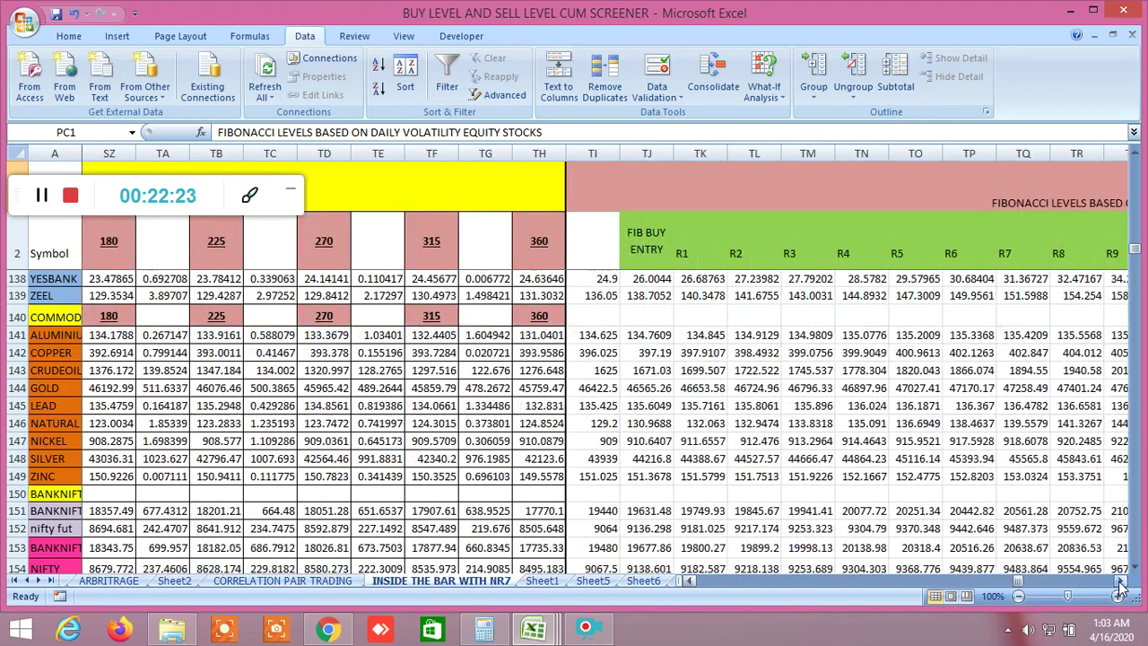
# Look over the Fibonacci levels based on 1 standard deviation, covering buy levels R1 to R9 and sell levels S1 to S9.
pyautogui.click(1120, 584)
pyautogui.click(1120, 584)
pyautogui.click(1120, 584)
pyautogui.click(1119, 584)
pyautogui.click(1120, 584)
pyautogui.click(1120, 584)
pyautogui.click(1119, 583)
pyautogui.click(1119, 584)
pyautogui.click(1119, 584)
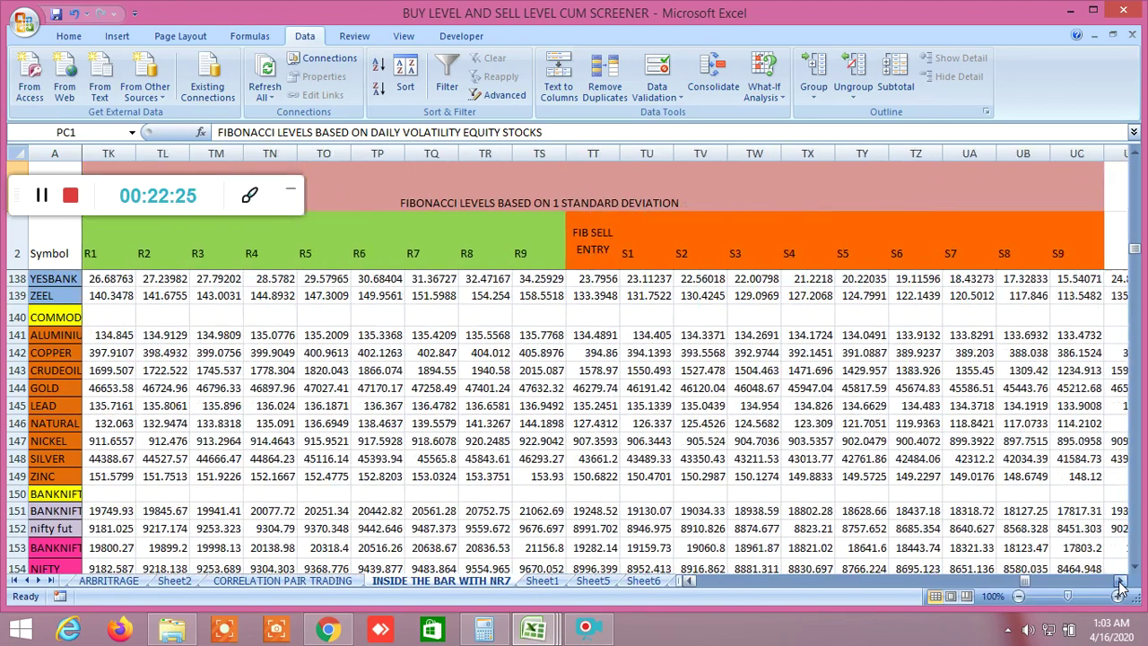
pyautogui.click(1119, 584)
pyautogui.click(1120, 583)
pyautogui.click(1120, 584)
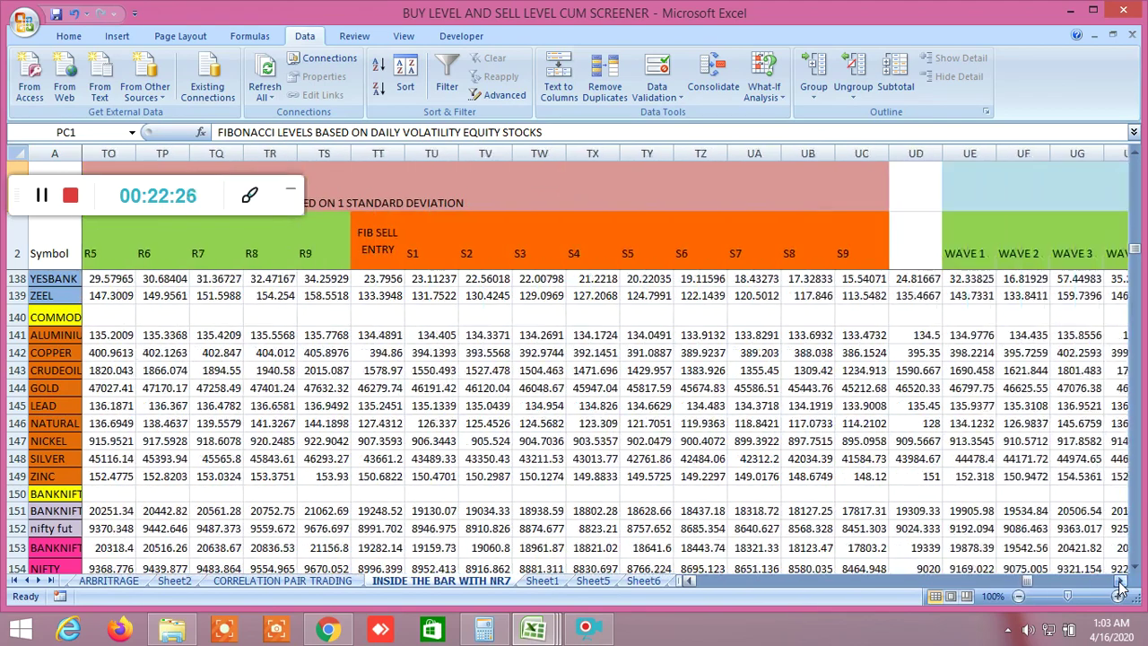
# Return to the 1 standard deviation buy levels and inspect NIFTY's FIB BUY ENTRY formula in TJ154, cell TI150 and the index rows.
pyautogui.click(690, 583)
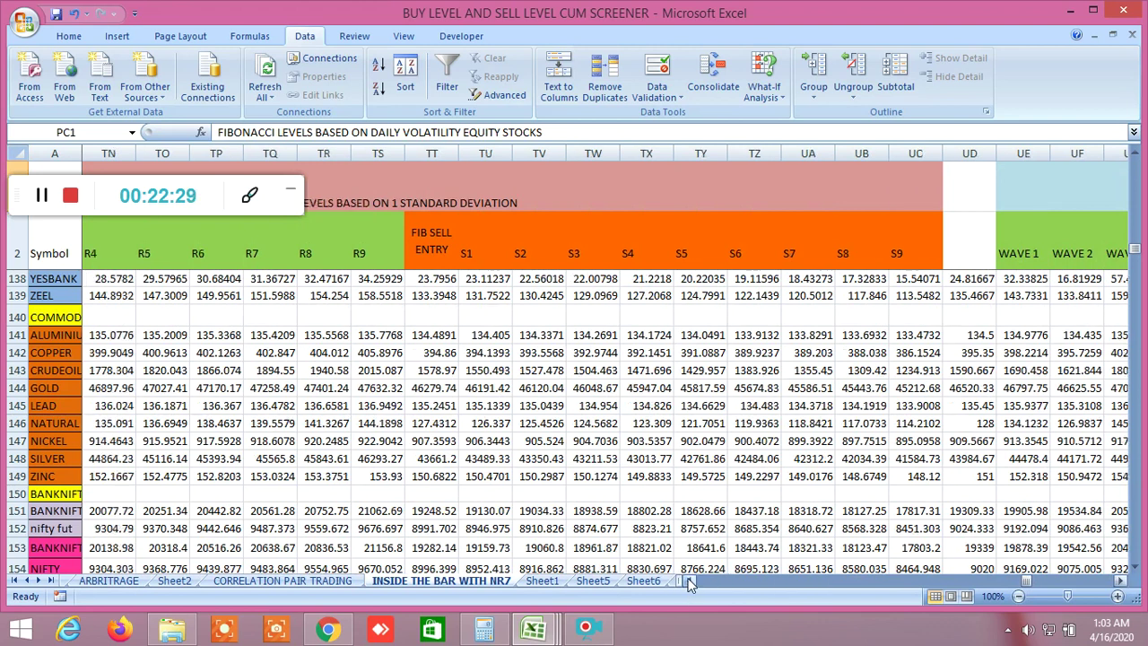
pyautogui.click(690, 582)
pyautogui.click(690, 582)
pyautogui.click(690, 583)
pyautogui.click(690, 582)
pyautogui.click(690, 582)
pyautogui.click(690, 583)
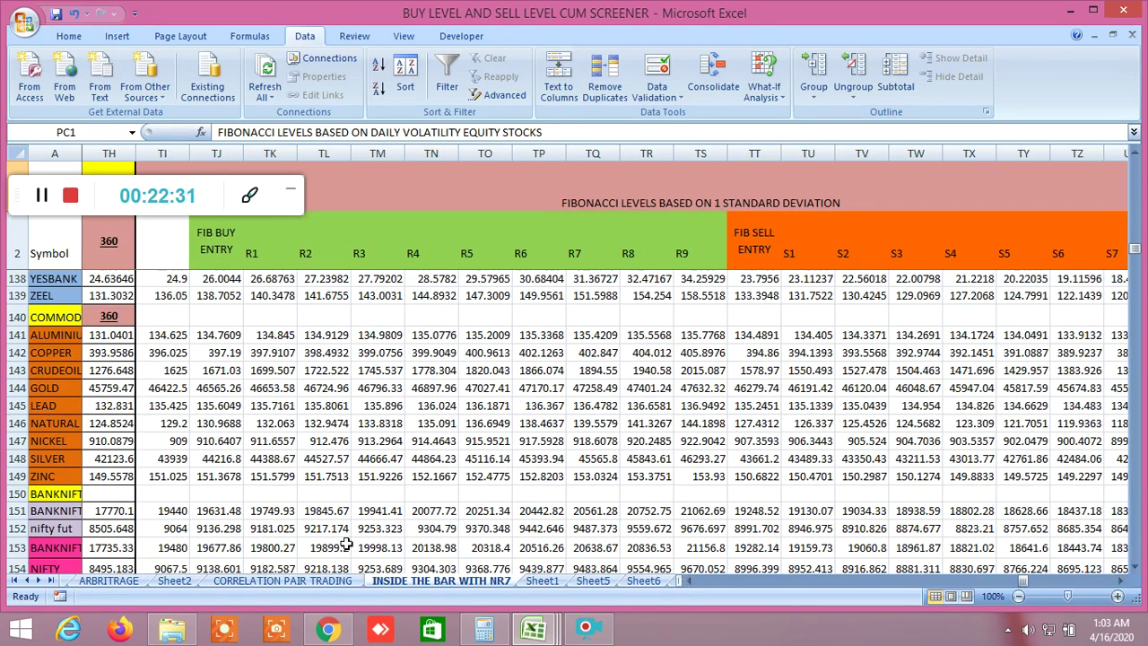
pyautogui.click(217, 567)
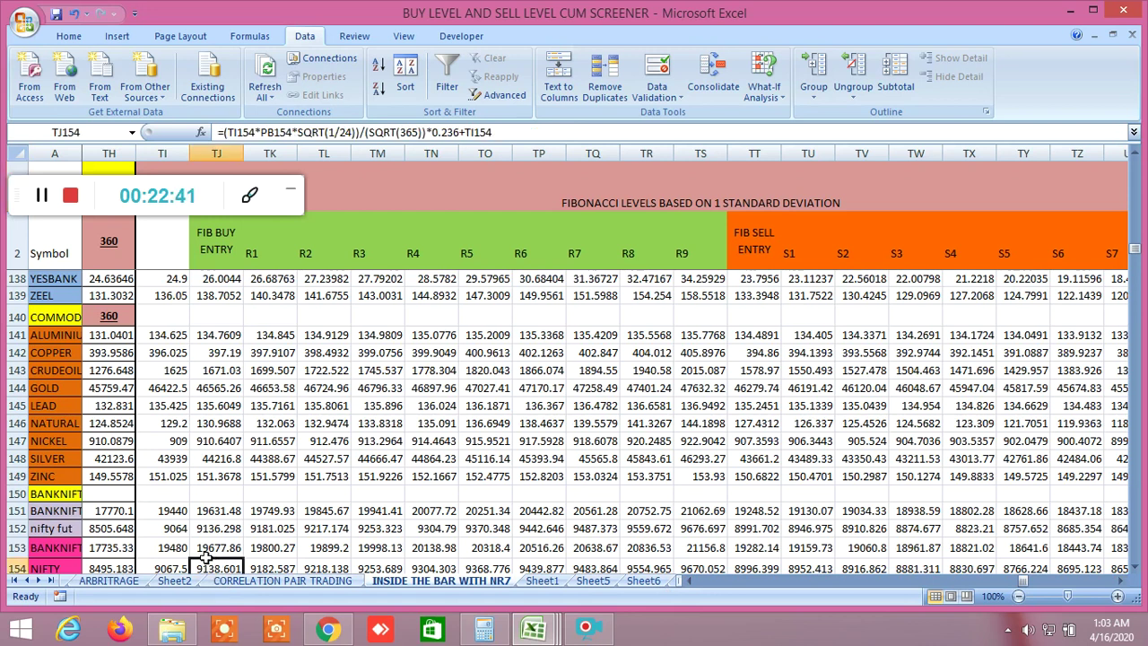
pyautogui.click(152, 495)
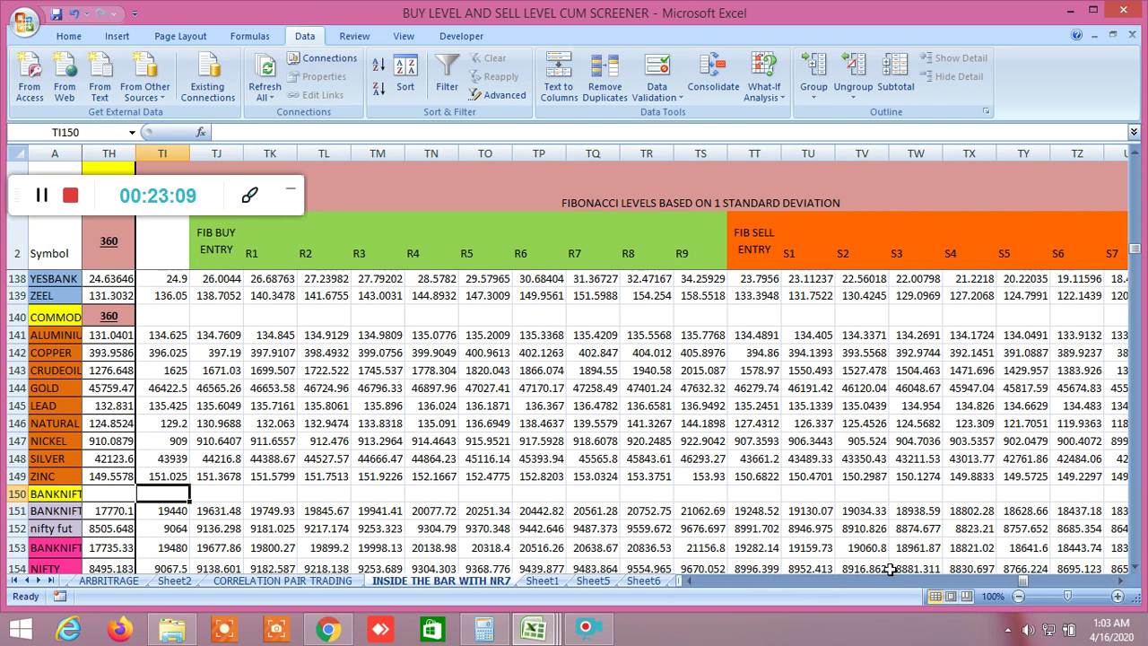
pyautogui.scroll(-1, 433, 505)
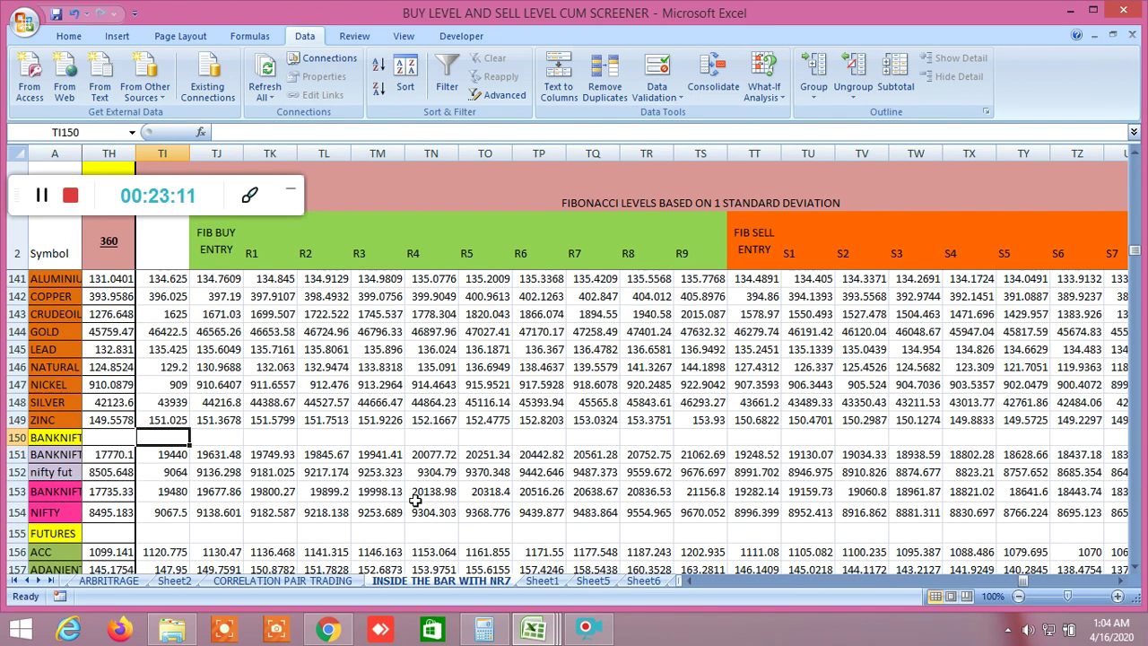
pyautogui.scroll(1, 415, 501)
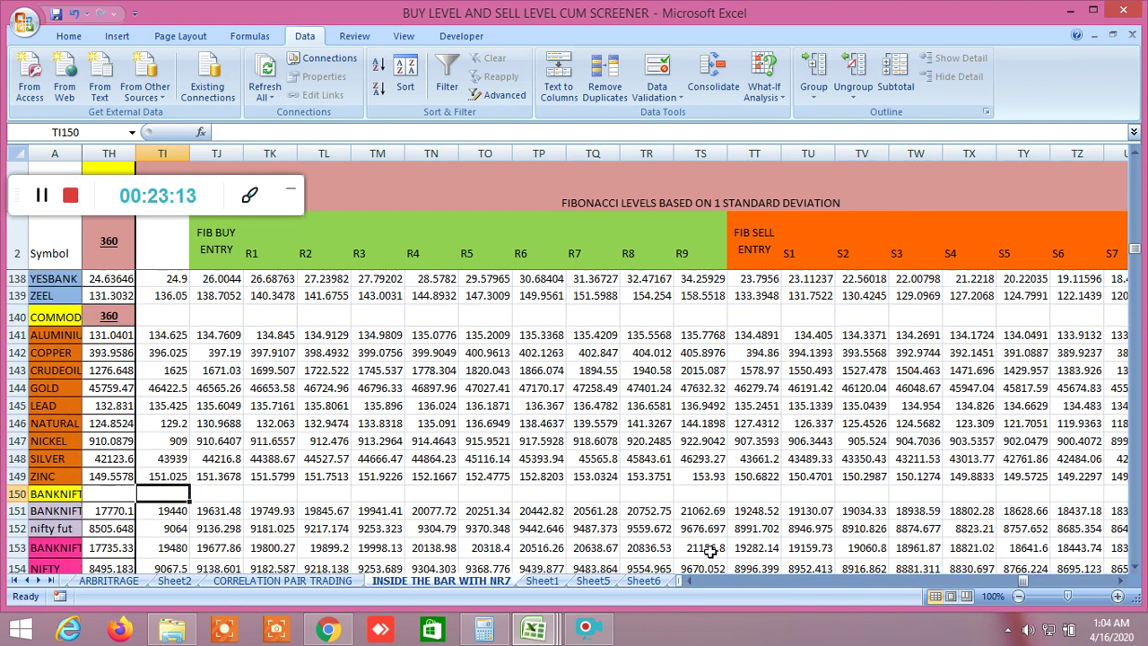
# Review the PRICE MOVEMENT levels R1 to R4 and S1 to S4, plus the pivot point and average true range columns.
pyautogui.moveTo(1028, 591); pyautogui.dragTo(1076, 601)
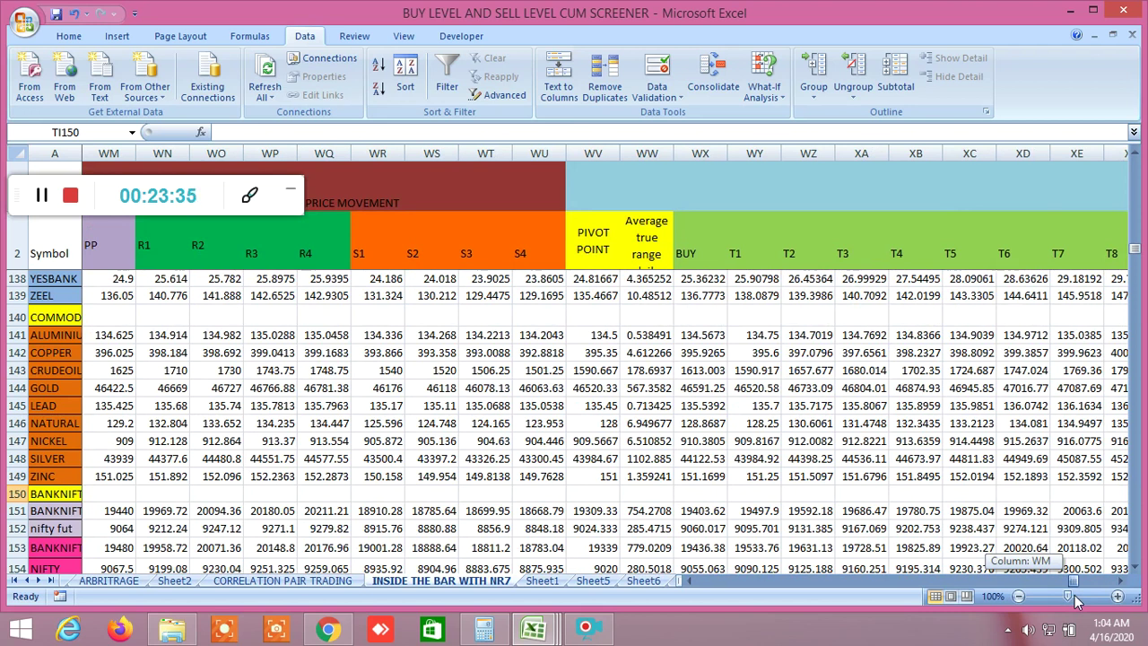
pyautogui.moveTo(1076, 601); pyautogui.dragTo(1077, 601)
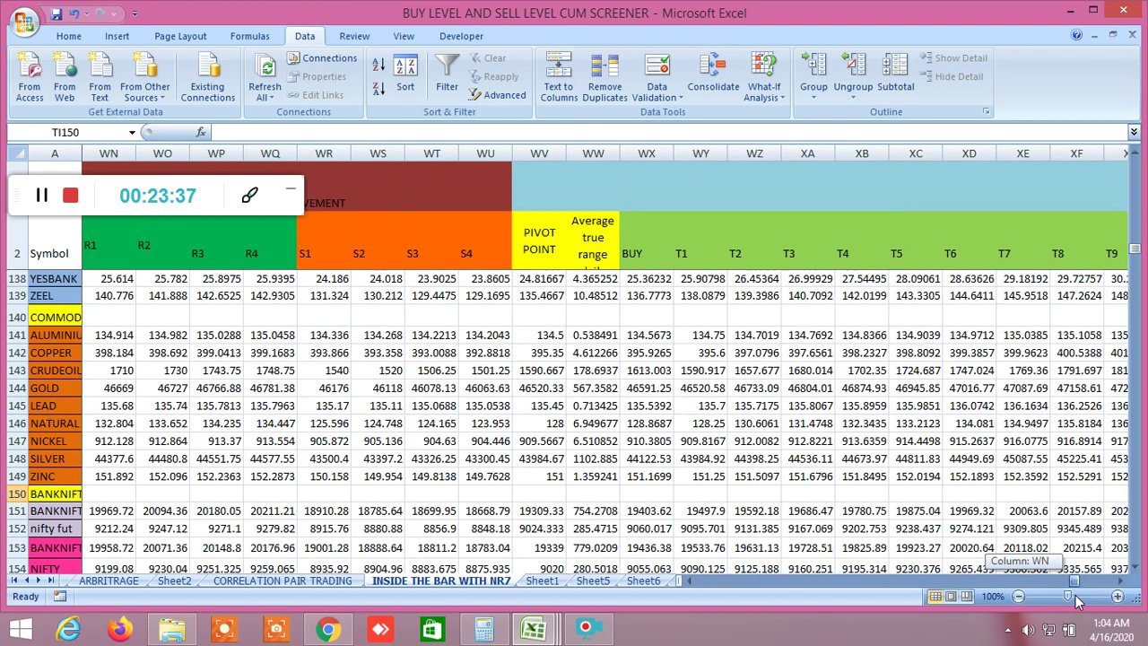
pyautogui.click(1121, 585)
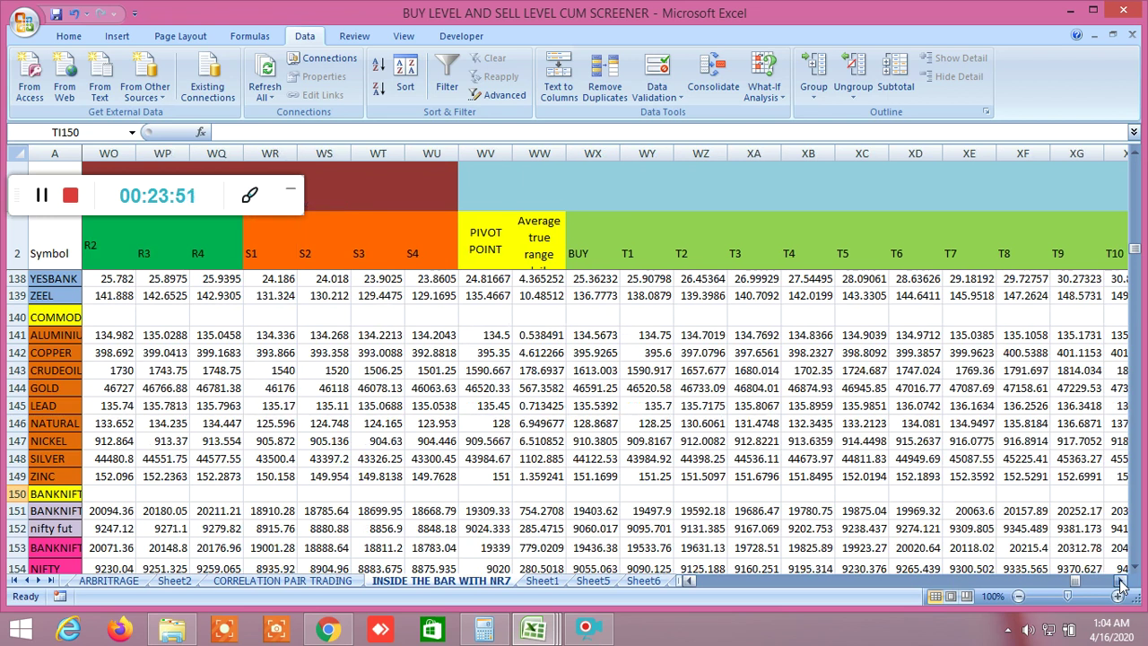
pyautogui.click(1121, 585)
pyautogui.click(1122, 585)
pyautogui.click(1122, 584)
pyautogui.click(1121, 584)
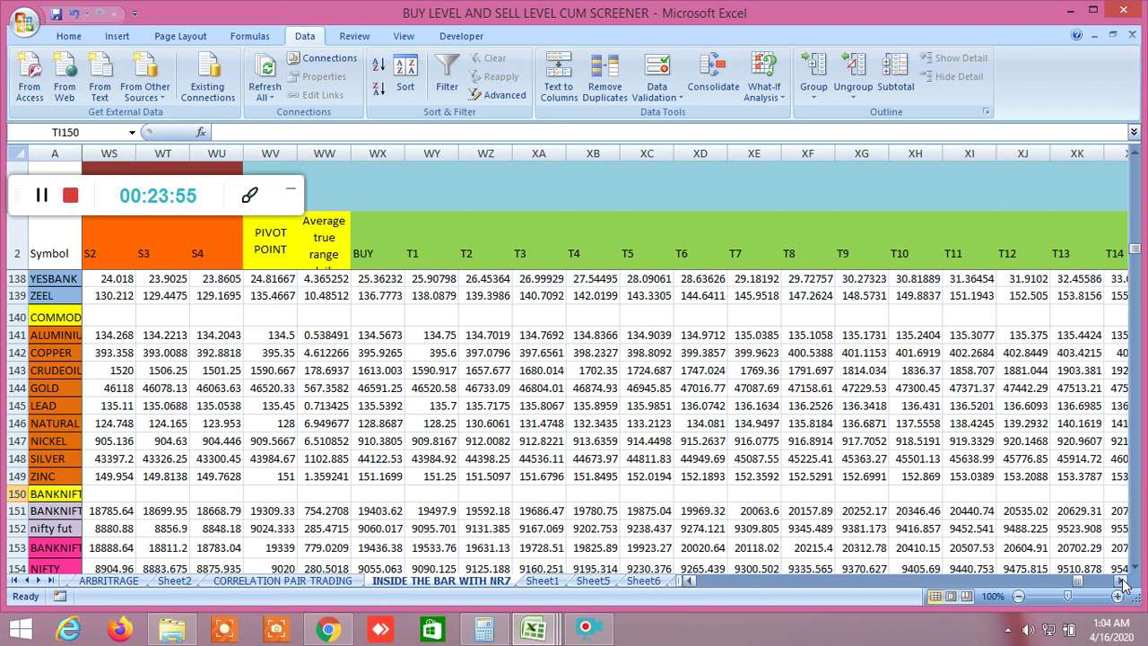
# Examine the green-headed buy targets following the average true range column, up to T21.
pyautogui.click(1123, 584)
pyautogui.click(1123, 585)
pyautogui.click(1123, 585)
pyautogui.click(1123, 585)
pyautogui.click(1123, 584)
pyautogui.click(1123, 585)
pyautogui.click(1124, 585)
pyautogui.click(1123, 585)
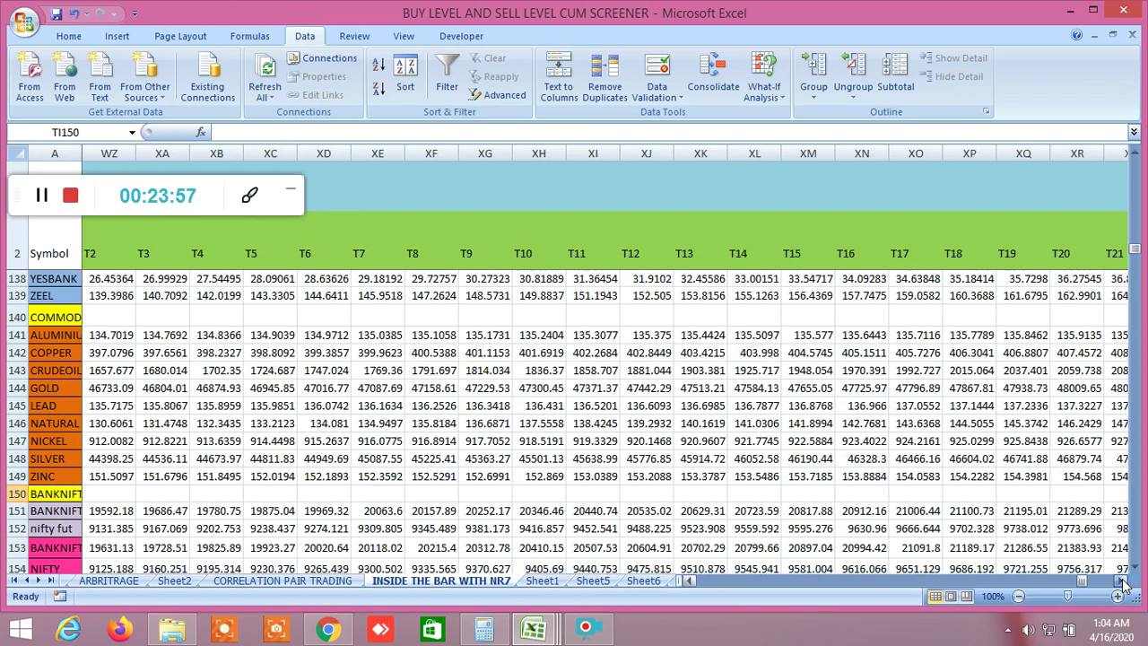
# Review the remaining green-headed targets and the red-headed targets up to T31 in column ZI.
pyautogui.click(1123, 585)
pyautogui.click(1123, 585)
pyautogui.click(1123, 585)
pyautogui.click(1123, 585)
pyautogui.click(1123, 585)
pyautogui.click(1123, 585)
pyautogui.click(1123, 585)
pyautogui.click(1123, 585)
pyautogui.click(1123, 585)
pyautogui.click(1123, 585)
pyautogui.click(1123, 585)
pyautogui.click(1124, 585)
pyautogui.click(1123, 585)
pyautogui.click(1123, 585)
pyautogui.click(1123, 585)
pyautogui.click(1123, 585)
pyautogui.click(1123, 585)
pyautogui.click(1123, 585)
pyautogui.click(1123, 585)
pyautogui.click(1123, 585)
pyautogui.click(1123, 585)
pyautogui.click(1123, 585)
pyautogui.click(1123, 585)
pyautogui.click(1123, 585)
pyautogui.click(1123, 585)
pyautogui.click(1123, 585)
pyautogui.click(1123, 585)
pyautogui.click(1123, 585)
pyautogui.click(1124, 585)
pyautogui.click(1123, 585)
pyautogui.click(1123, 585)
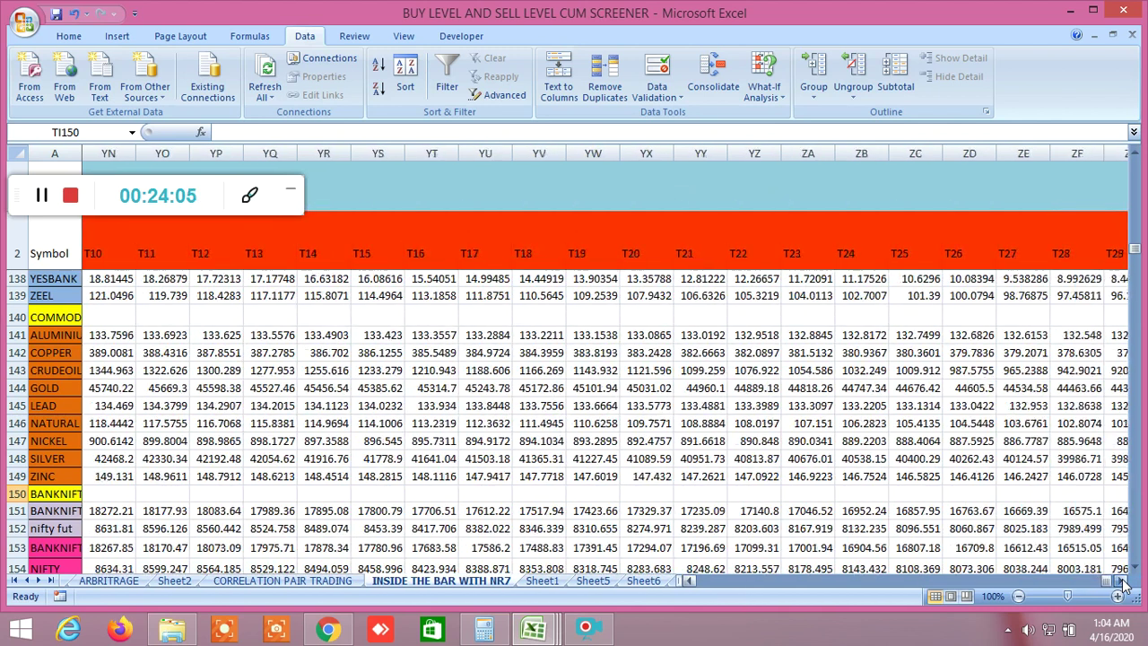
pyautogui.click(1124, 585)
pyautogui.click(1123, 585)
pyautogui.click(1123, 584)
pyautogui.click(1123, 585)
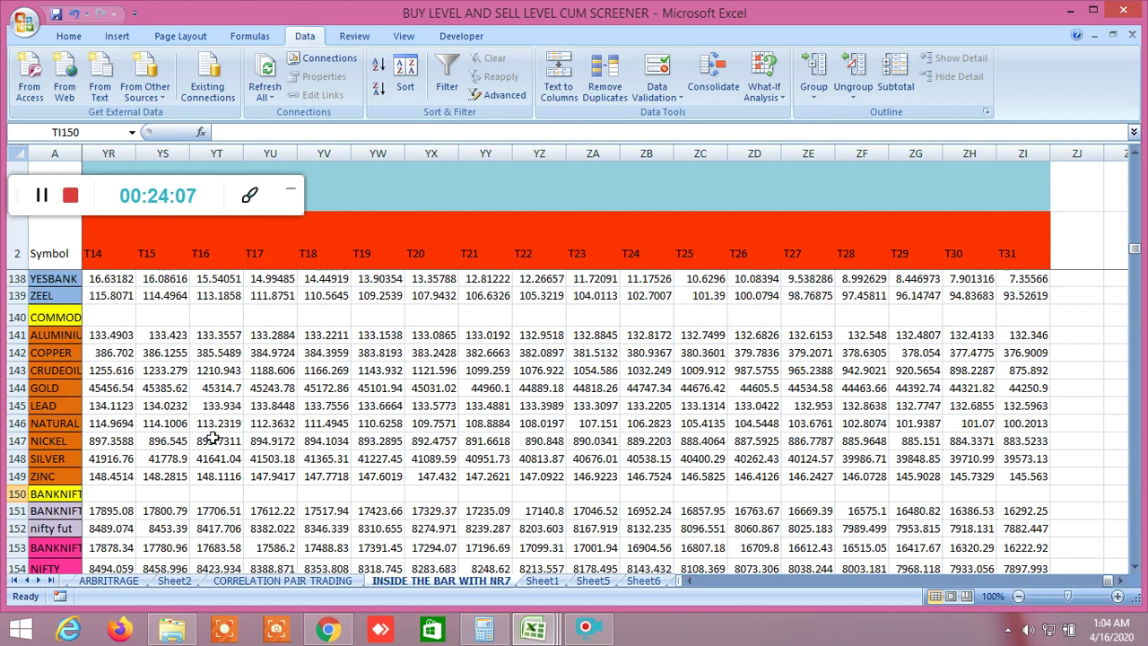